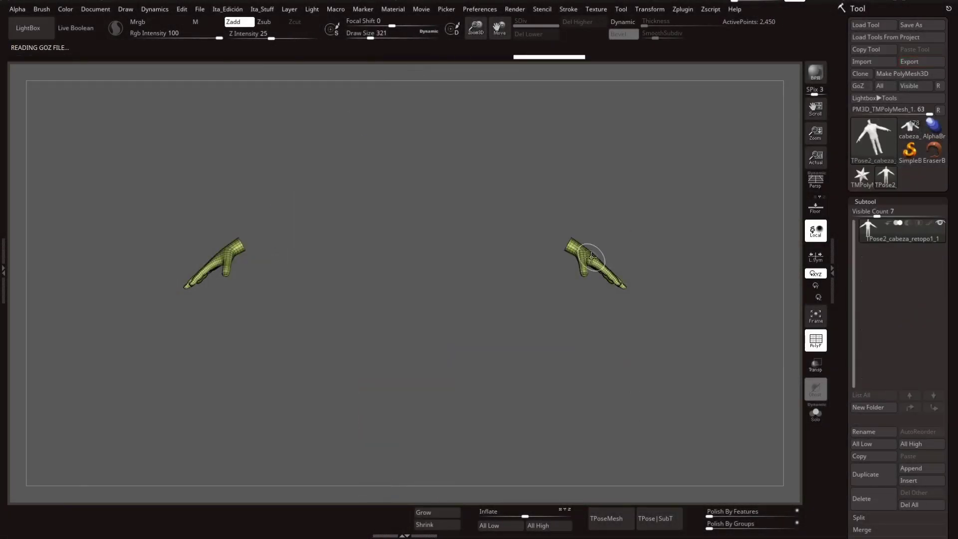
# Step: Bring in the updated suit character and show its coloured polygroups and wireframe with Shift+F
pyautogui.hotkey('shift', 'f')
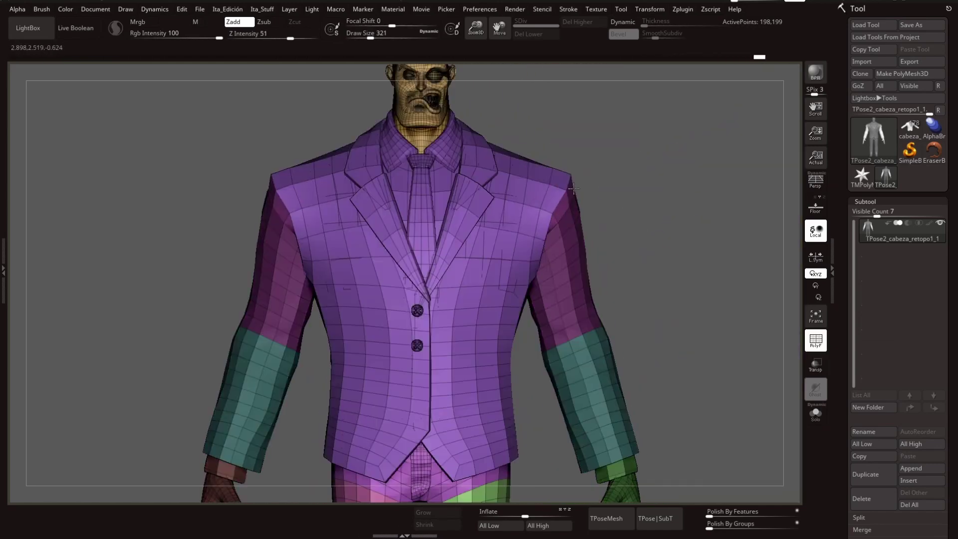
# Step: Rotate the arms at the shoulders into a new angled pose with the gizmo, checking from several views
pyautogui.moveTo(681, 169); pyautogui.dragTo(562, 264)
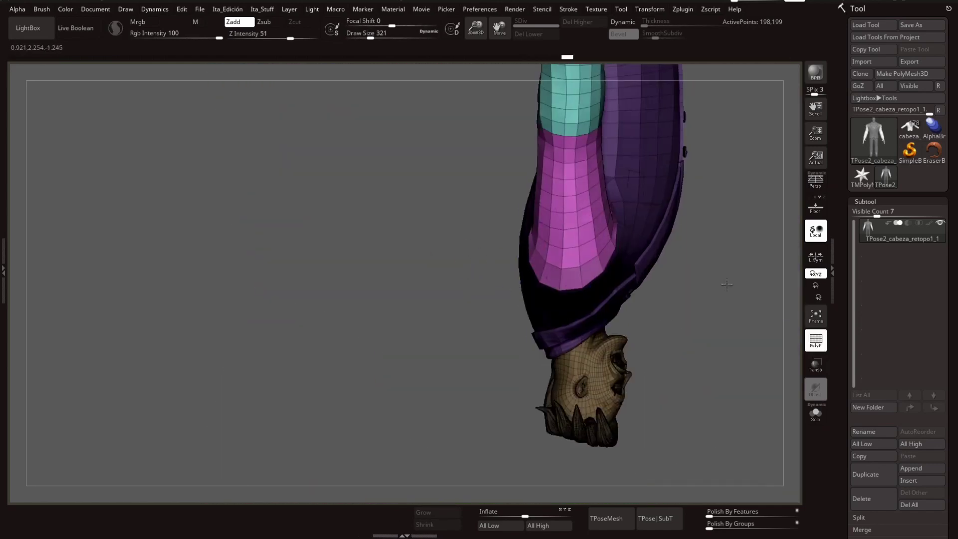
pyautogui.moveTo(727, 285); pyautogui.dragTo(663, 265)
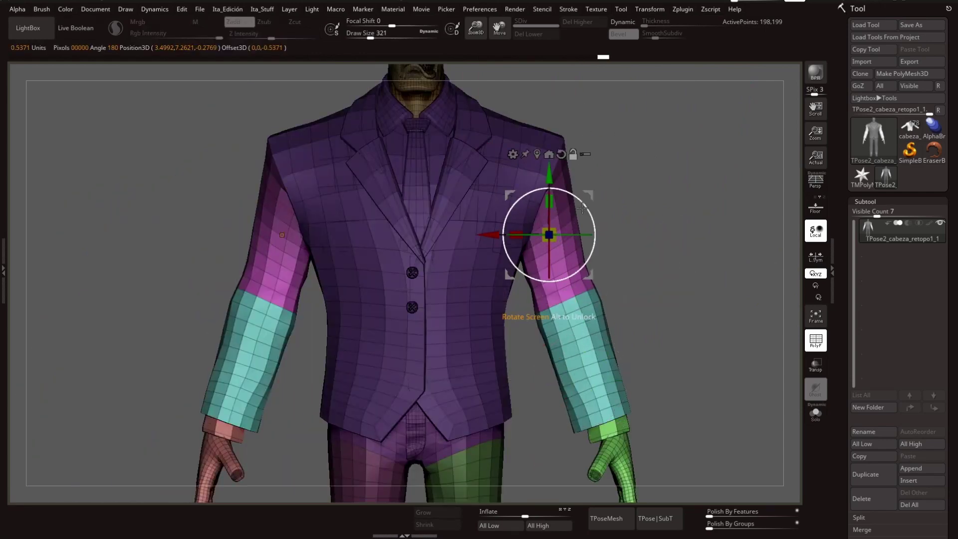
pyautogui.moveTo(582, 207)
pyautogui.mouseDown()
pyautogui.moveTo(615, 231)
pyautogui.moveTo(614, 213)
pyautogui.mouseUp()
pyautogui.press('w')
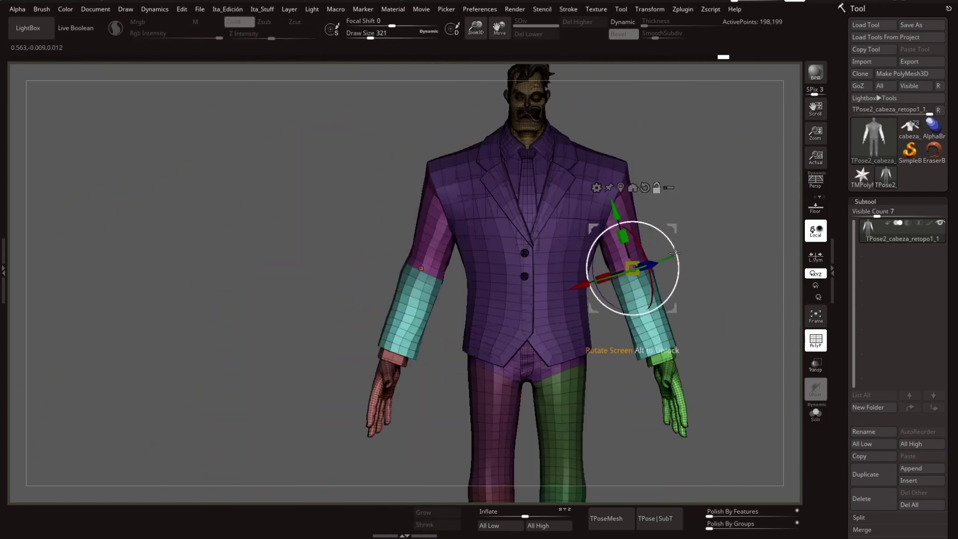
pyautogui.moveTo(669, 227); pyautogui.dragTo(639, 281)
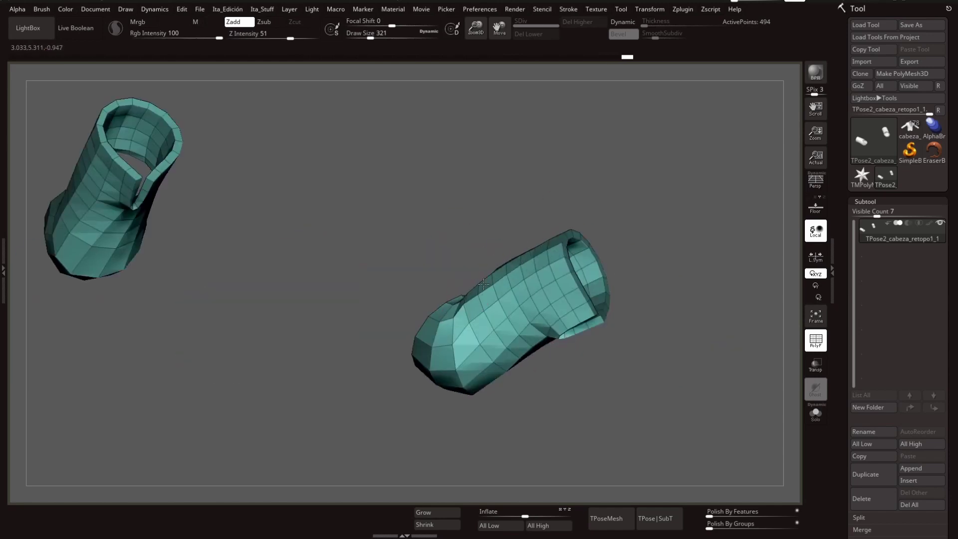
# Step: Orbit around the isolated sleeve and cuff pieces to inspect the forearm
pyautogui.moveTo(483, 283)
pyautogui.mouseDown()
pyautogui.moveTo(418, 319)
pyautogui.moveTo(561, 291)
pyautogui.mouseUp()
pyautogui.moveTo(497, 262)
pyautogui.mouseDown()
pyautogui.moveTo(627, 357)
pyautogui.moveTo(569, 277)
pyautogui.mouseUp()
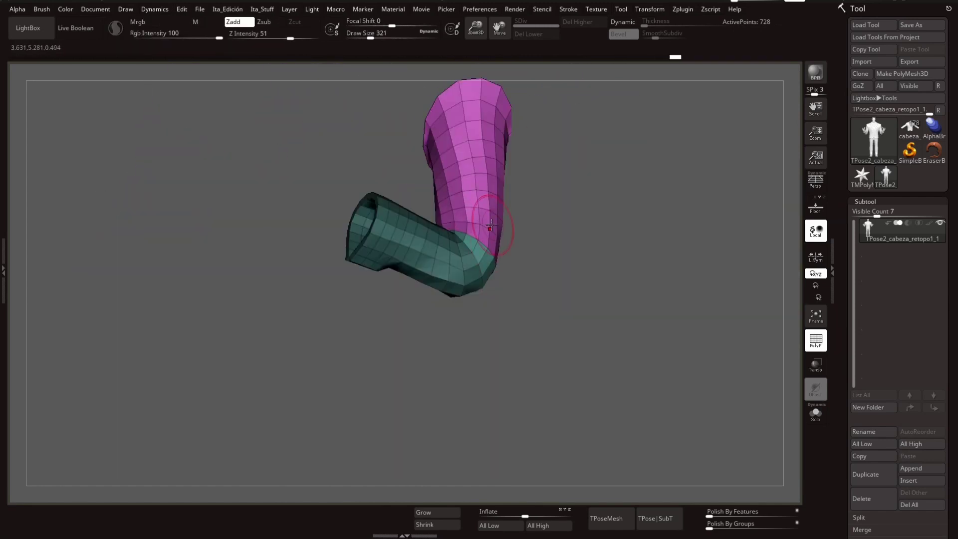
pyautogui.moveTo(560, 269); pyautogui.dragTo(475, 218)
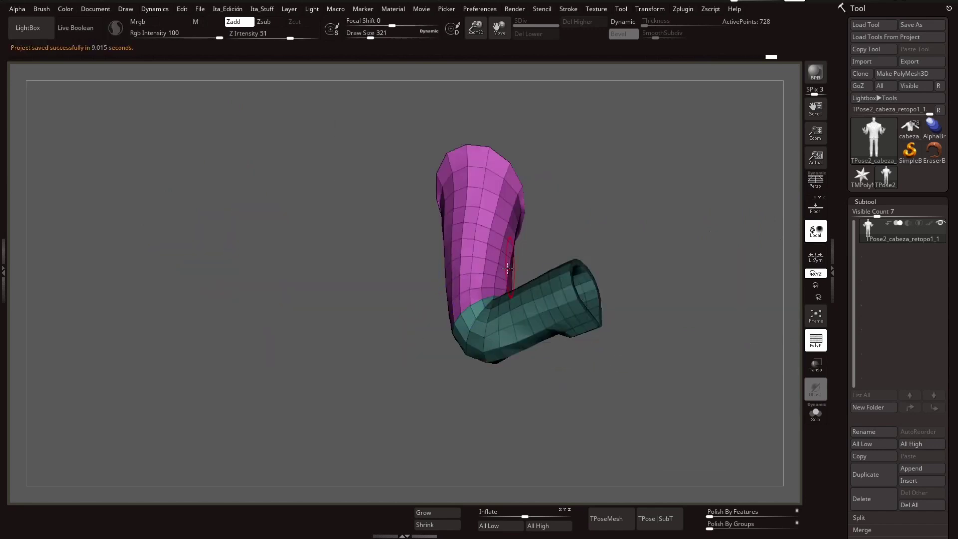
pyautogui.moveTo(550, 235)
pyautogui.mouseDown()
pyautogui.moveTo(609, 283)
pyautogui.moveTo(513, 212)
pyautogui.mouseUp()
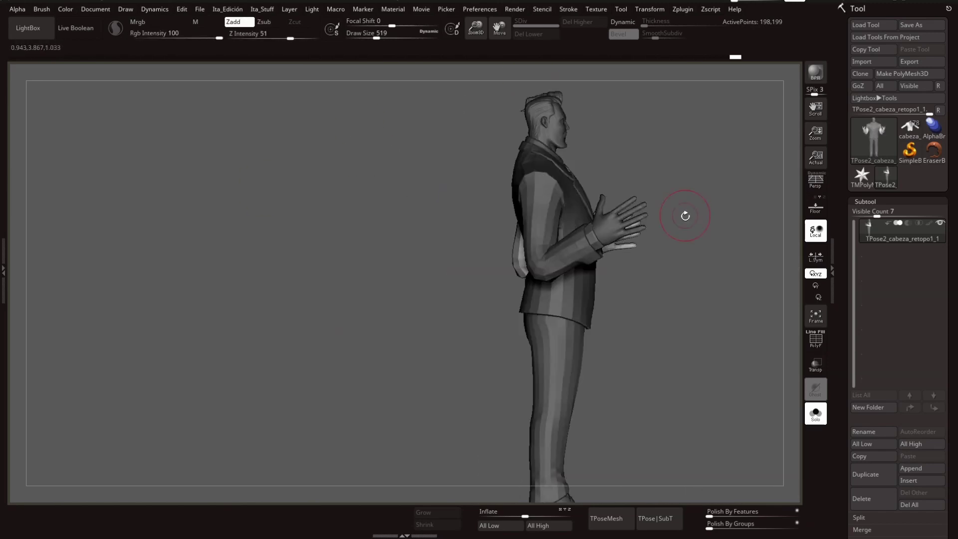
# Step: Check the forward arm pose from the side, from below and from the front
pyautogui.moveTo(686, 216); pyautogui.dragTo(537, 251)
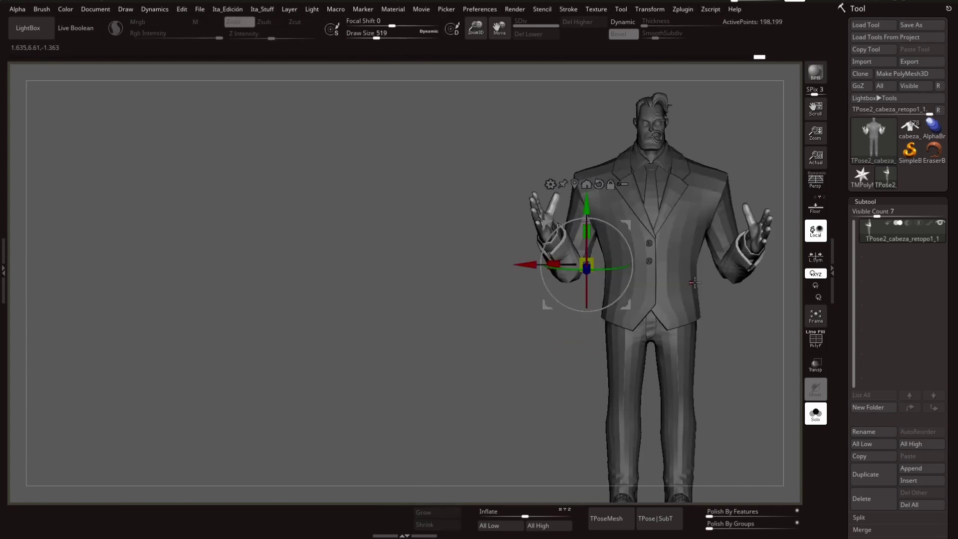
pyautogui.moveTo(695, 283)
pyautogui.mouseDown()
pyautogui.moveTo(505, 226)
pyautogui.moveTo(482, 231)
pyautogui.mouseUp()
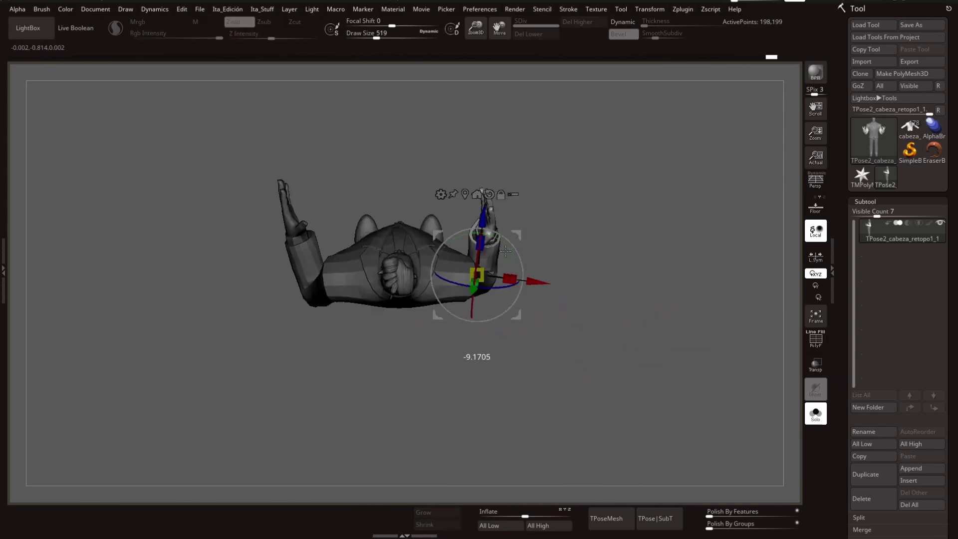
pyautogui.moveTo(456, 277); pyautogui.dragTo(651, 289)
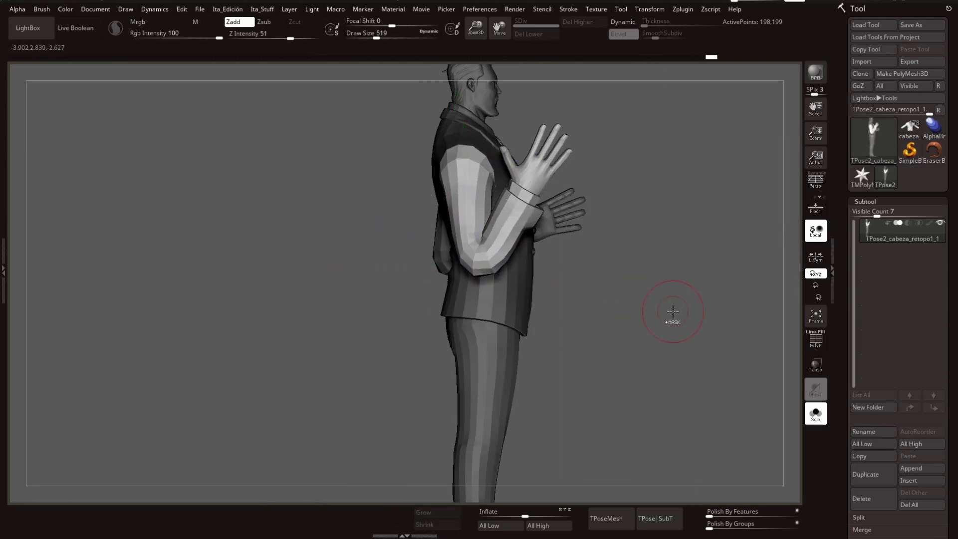
pyautogui.moveTo(574, 308)
pyautogui.mouseDown()
pyautogui.moveTo(438, 235)
pyautogui.moveTo(456, 313)
pyautogui.moveTo(646, 329)
pyautogui.moveTo(614, 334)
pyautogui.mouseUp()
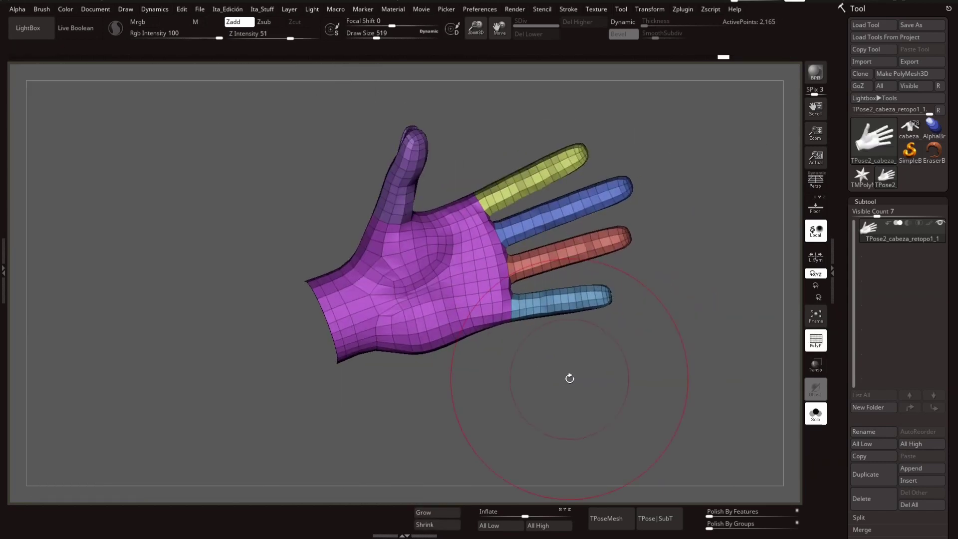
# Step: Lay a transpose line across the blue finger and rotate it upward at its joint
pyautogui.moveTo(570, 378); pyautogui.dragTo(706, 331)
pyautogui.press('w')
pyautogui.moveTo(544, 313); pyautogui.dragTo(628, 318)
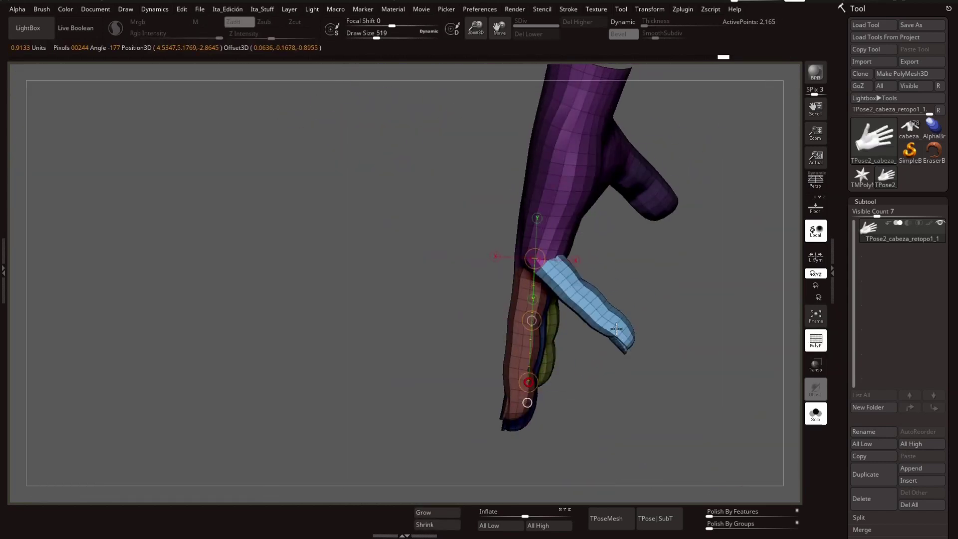
pyautogui.moveTo(649, 350); pyautogui.dragTo(372, 174)
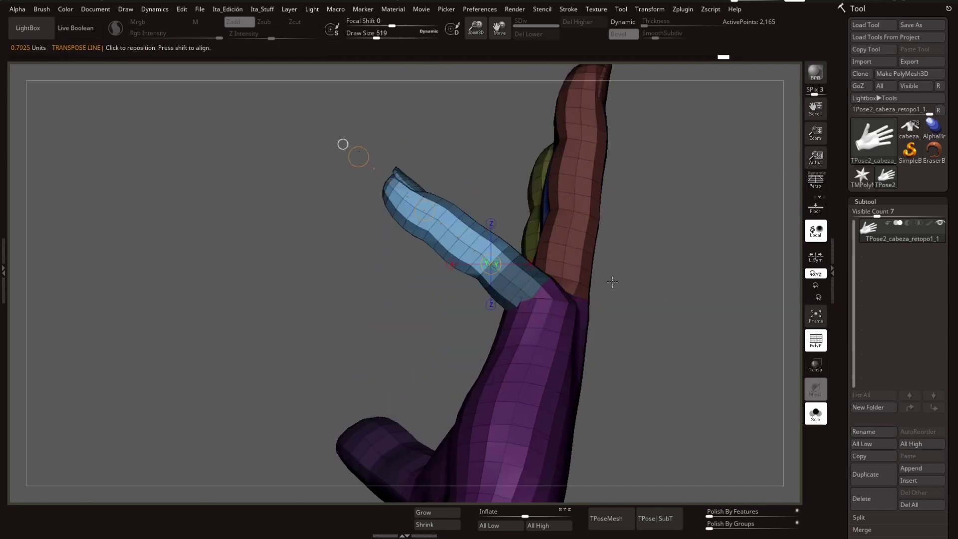
pyautogui.press('y')
pyautogui.moveTo(539, 329); pyautogui.dragTo(579, 247)
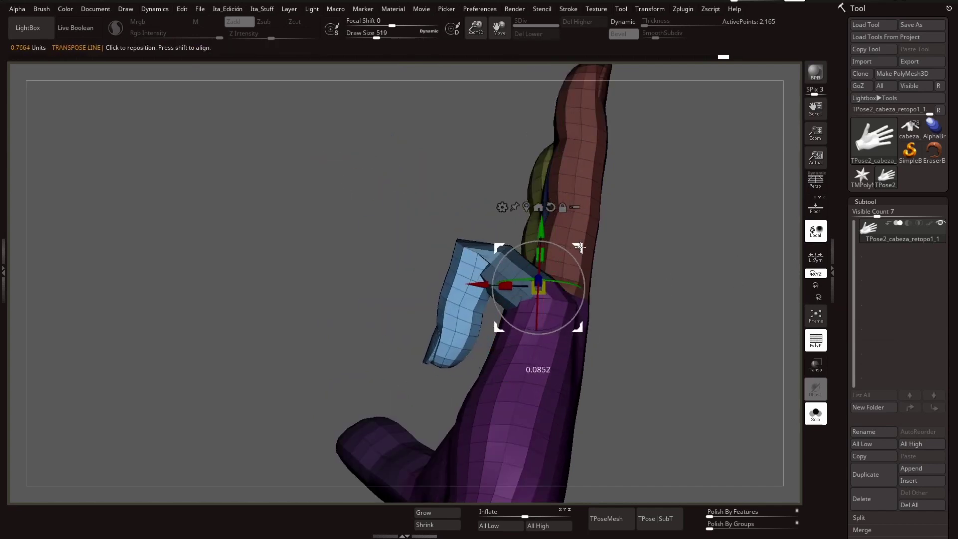
pyautogui.moveTo(494, 261)
pyautogui.mouseDown()
pyautogui.moveTo(598, 279)
pyautogui.moveTo(499, 250)
pyautogui.moveTo(574, 299)
pyautogui.moveTo(482, 234)
pyautogui.mouseUp()
# Step: Isolate the small blue piece, unhide the mesh and check the raised finger
pyautogui.press('q')
pyautogui.keyDown('ctrl'); pyautogui.keyDown('shift'); pyautogui.click(482, 235); pyautogui.keyUp('shift'); pyautogui.keyUp('ctrl')
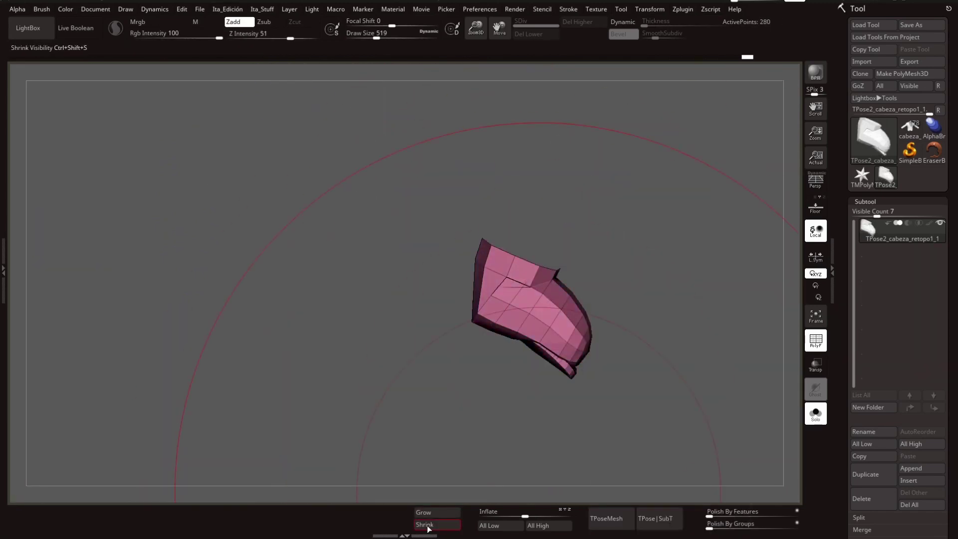
pyautogui.keyDown('ctrl'); pyautogui.keyDown('shift'); pyautogui.click(549, 399); pyautogui.keyUp('shift'); pyautogui.keyUp('ctrl')
pyautogui.moveTo(549, 399)
pyautogui.mouseDown()
pyautogui.moveTo(605, 241)
pyautogui.moveTo(646, 370)
pyautogui.mouseUp()
pyautogui.press('w')
pyautogui.press('q')
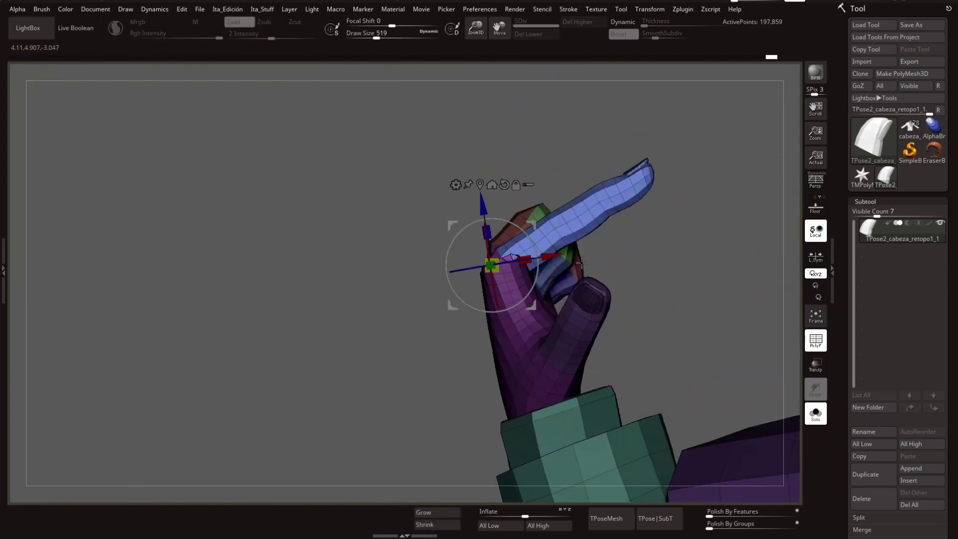
pyautogui.moveTo(581, 262); pyautogui.dragTo(581, 287)
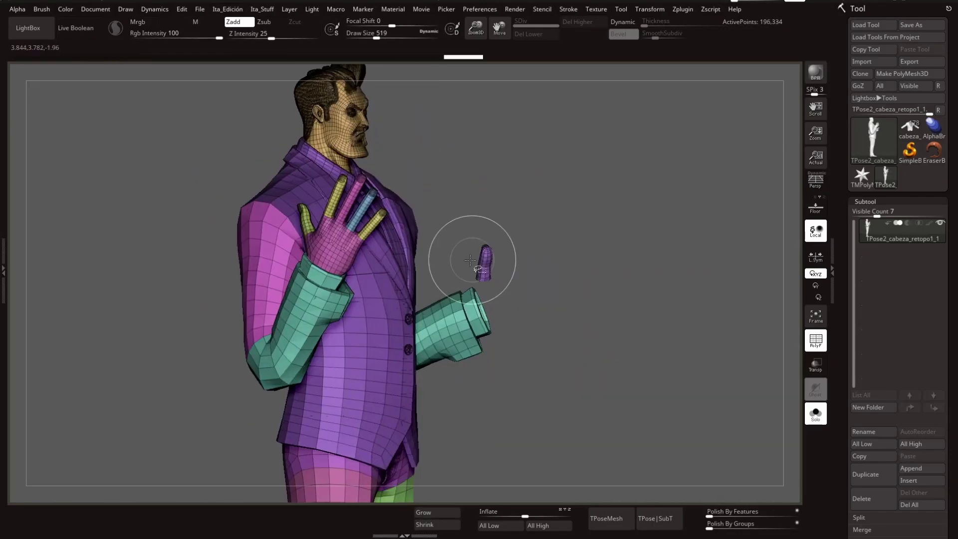
# Step: Turn the second hand palm-up and place the transform pivot on the pink finger
pyautogui.moveTo(603, 298); pyautogui.dragTo(605, 288)
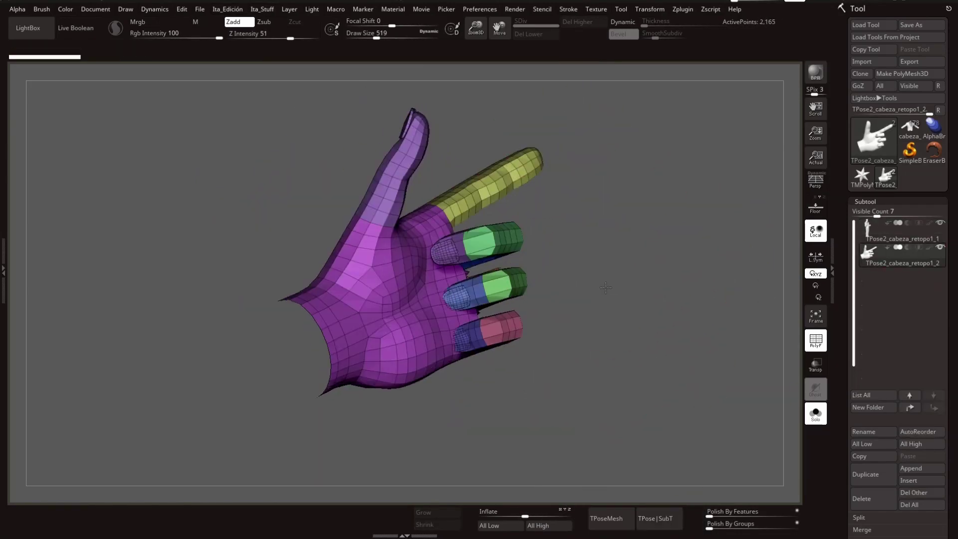
pyautogui.moveTo(517, 349)
pyautogui.mouseDown()
pyautogui.moveTo(652, 348)
pyautogui.moveTo(594, 312)
pyautogui.mouseUp()
pyautogui.press('w')
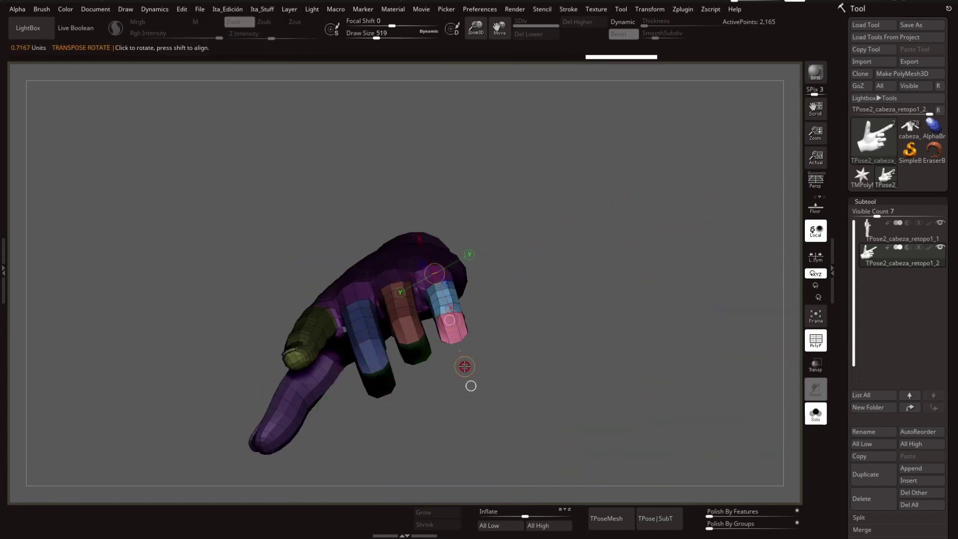
pyautogui.moveTo(450, 345); pyautogui.dragTo(488, 253)
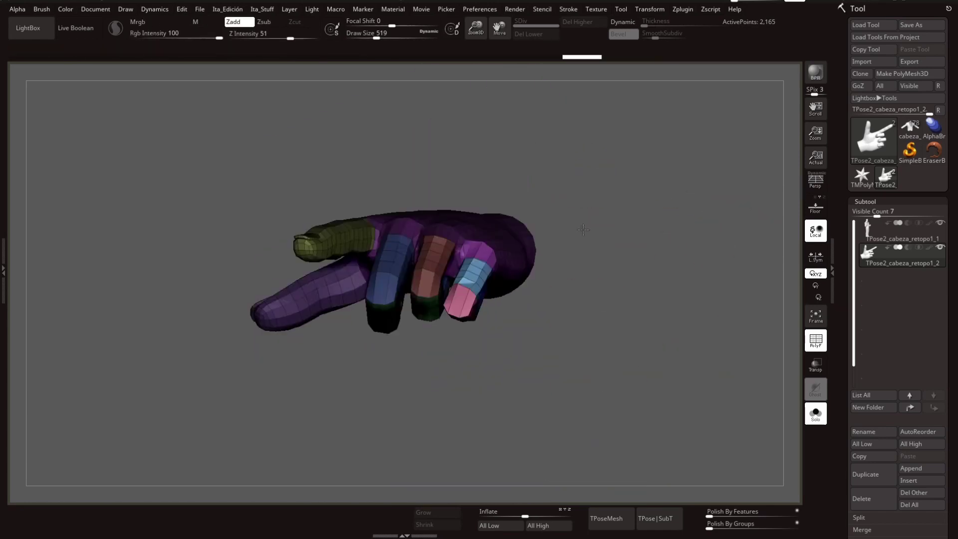
pyautogui.click(488, 253)
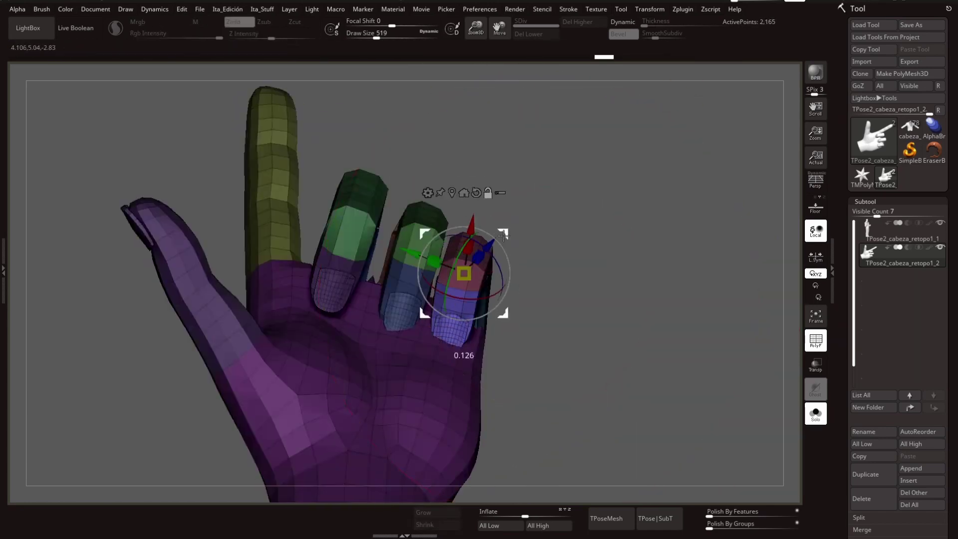
pyautogui.press('q')
# Step: Rotate the pink finger inward, isolating it and then showing the hand again
pyautogui.moveTo(549, 259)
pyautogui.mouseDown()
pyautogui.moveTo(632, 250)
pyautogui.moveTo(623, 195)
pyautogui.mouseUp()
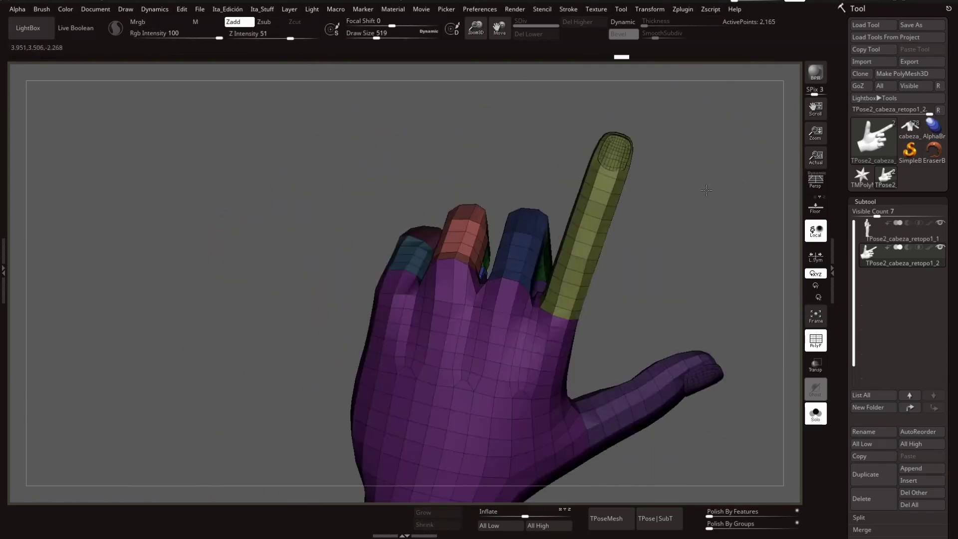
pyautogui.press('w')
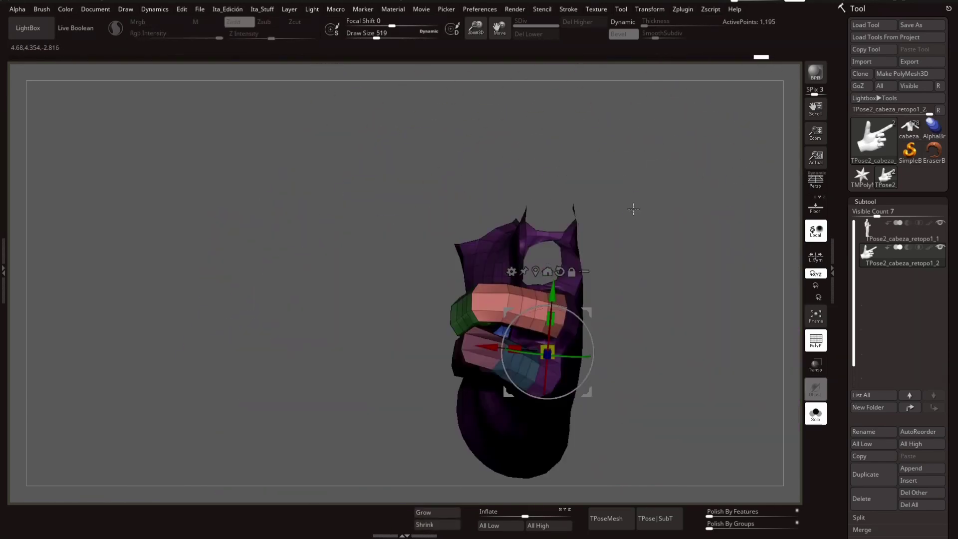
pyautogui.moveTo(546, 374); pyautogui.dragTo(659, 331)
pyautogui.moveTo(389, 95); pyautogui.dragTo(664, 336)
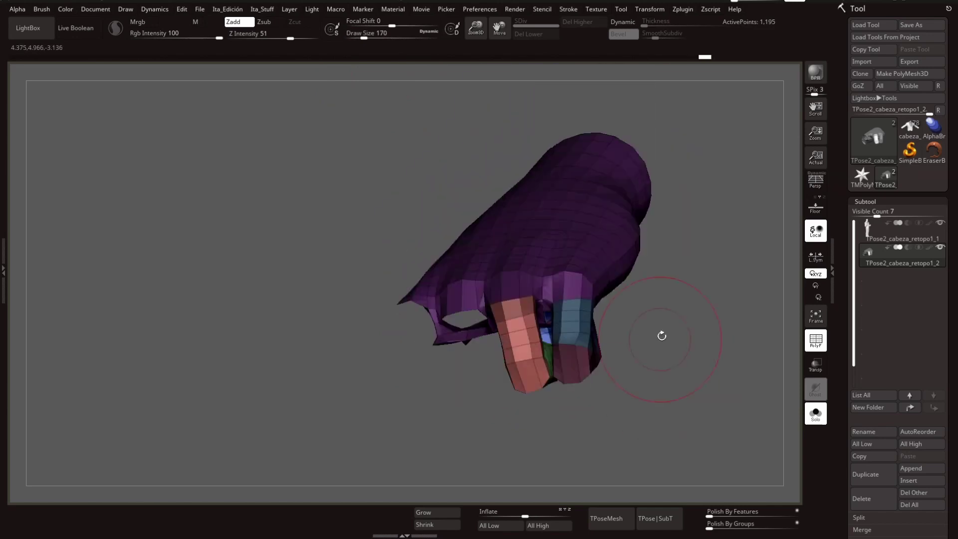
pyautogui.keyDown('ctrl'); pyautogui.keyDown('shift'); pyautogui.click(538, 340); pyautogui.keyUp('shift'); pyautogui.keyUp('ctrl')
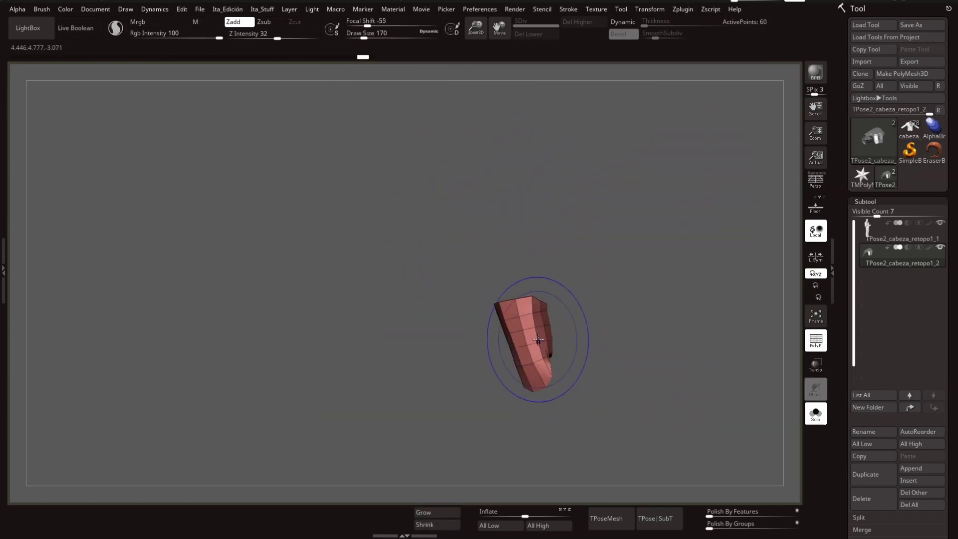
pyautogui.keyDown('ctrl'); pyautogui.keyDown('shift'); pyautogui.click(686, 383); pyautogui.keyUp('shift'); pyautogui.keyUp('ctrl')
pyautogui.moveTo(686, 384); pyautogui.dragTo(710, 297)
pyautogui.press('q')
# Step: Show the hidden finger and check the curled fingers from several angles
pyautogui.moveTo(579, 332)
pyautogui.mouseDown()
pyautogui.moveTo(730, 293)
pyautogui.moveTo(612, 325)
pyautogui.mouseUp()
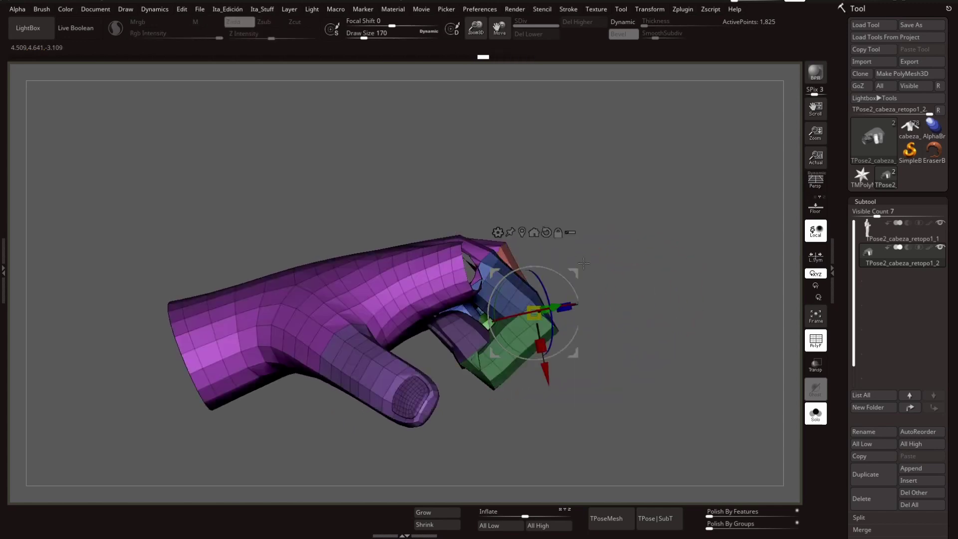
pyautogui.moveTo(526, 228); pyautogui.dragTo(500, 317)
pyautogui.press('q')
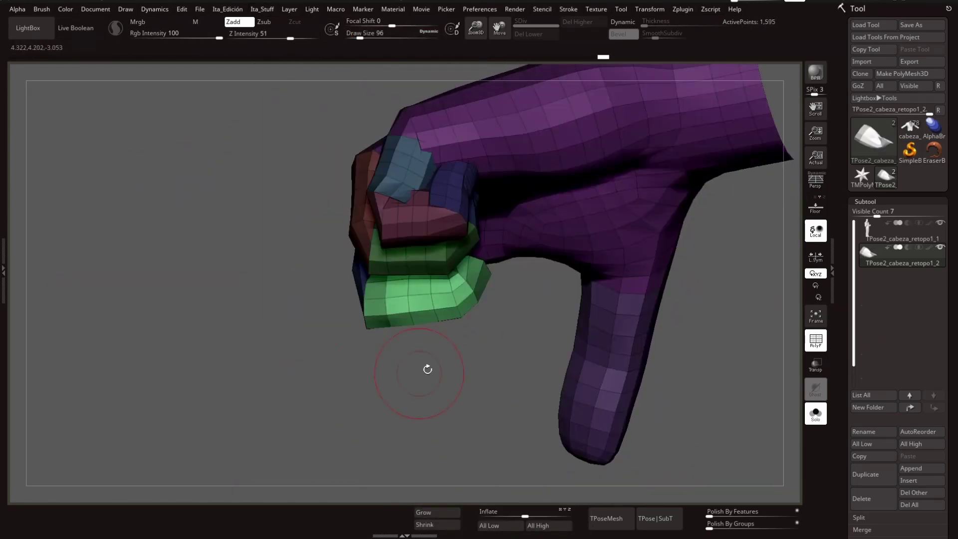
pyautogui.moveTo(427, 370); pyautogui.dragTo(422, 352)
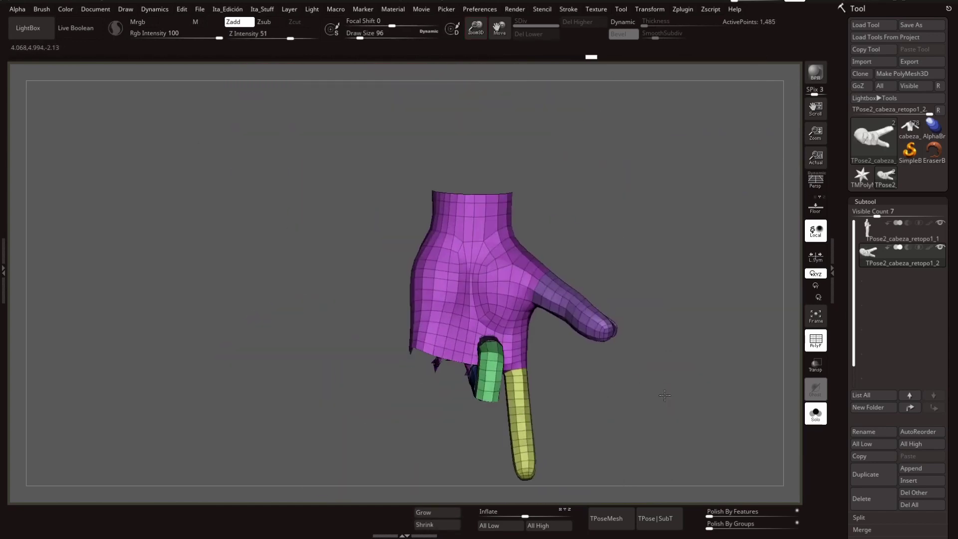
pyautogui.moveTo(549, 300); pyautogui.dragTo(680, 318)
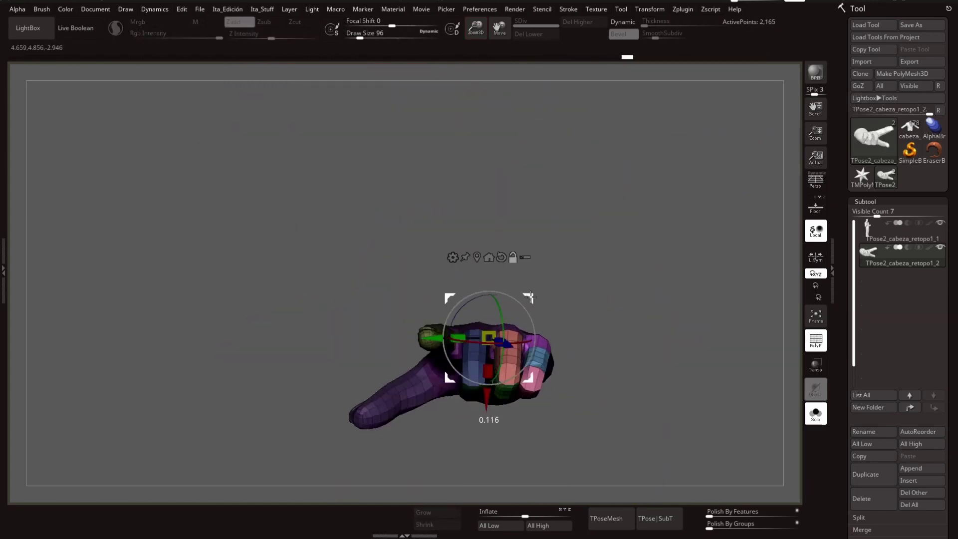
# Step: Look beneath the fingers and isolate the red, green and blue finger segments in turn
pyautogui.moveTo(530, 298); pyautogui.dragTo(645, 257)
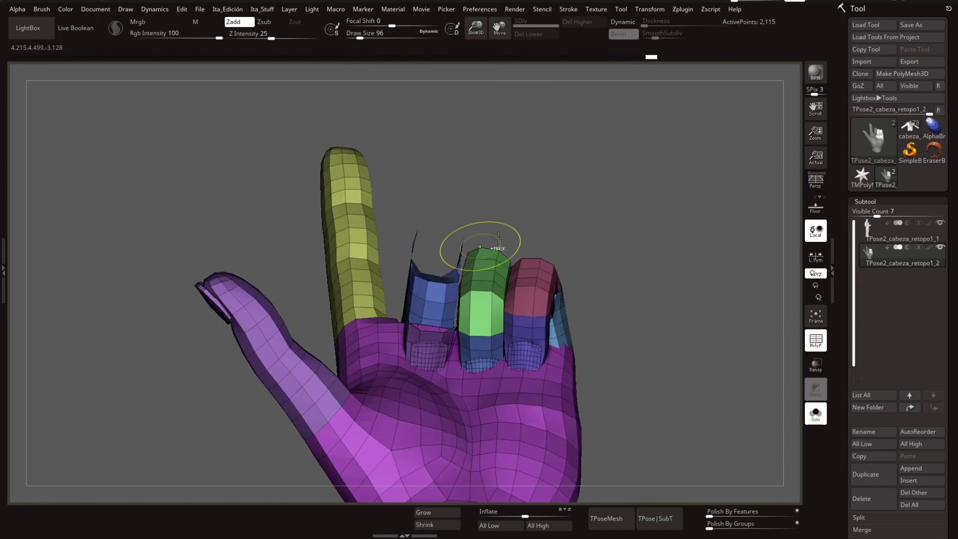
pyautogui.moveTo(476, 251); pyautogui.dragTo(618, 336)
pyautogui.moveTo(431, 351); pyautogui.dragTo(503, 291)
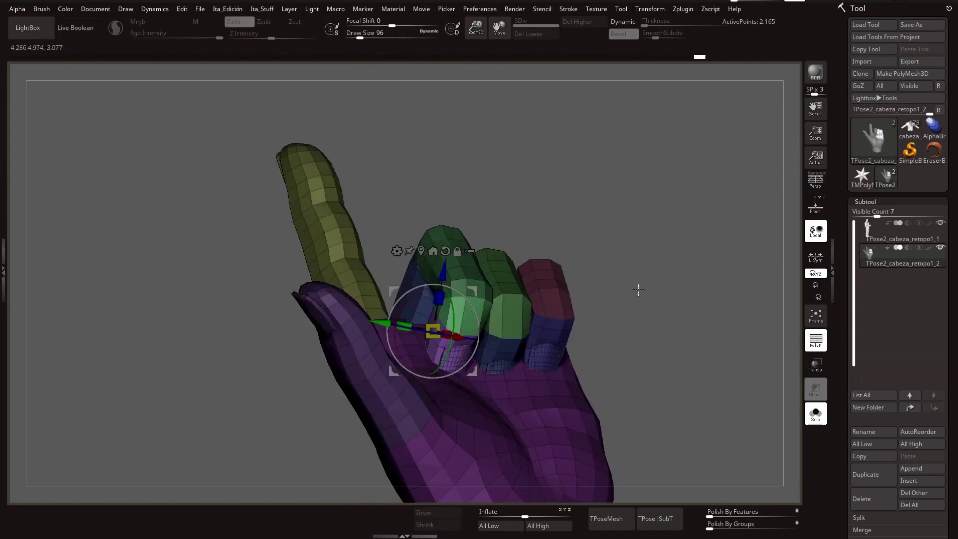
pyautogui.keyDown('ctrl'); pyautogui.keyDown('shift'); pyautogui.click(529, 290); pyautogui.keyUp('shift'); pyautogui.keyUp('ctrl')
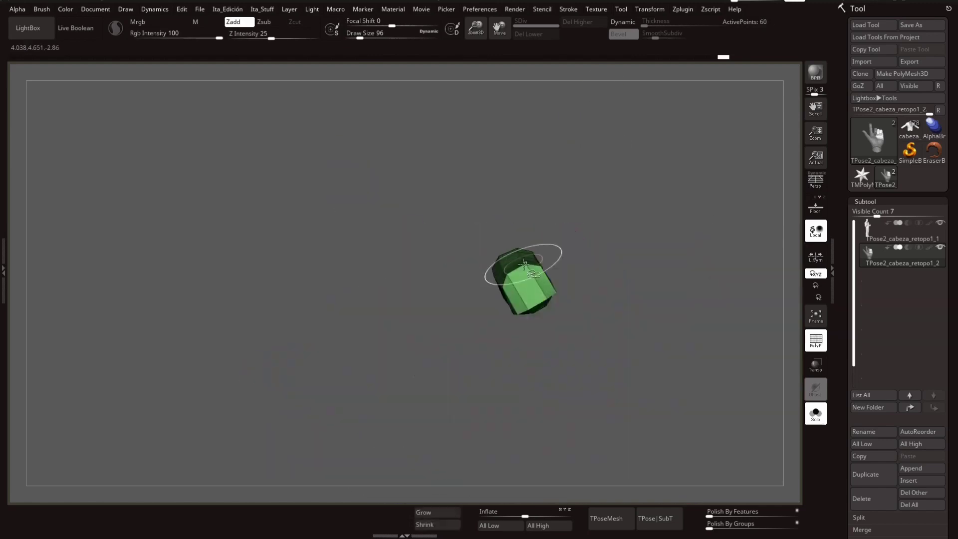
pyautogui.keyDown('ctrl'); pyautogui.keyDown('shift'); pyautogui.click(700, 239); pyautogui.keyUp('shift'); pyautogui.keyUp('ctrl')
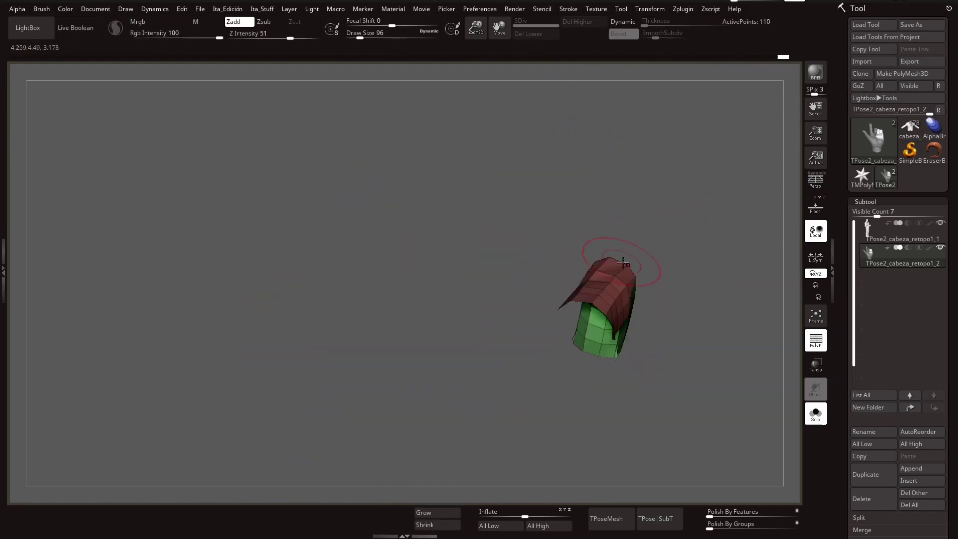
pyautogui.keyDown('ctrl'); pyautogui.keyDown('shift'); pyautogui.click(639, 304); pyautogui.keyUp('shift'); pyautogui.keyUp('ctrl')
pyautogui.keyDown('ctrl'); pyautogui.keyDown('shift'); pyautogui.click(499, 200); pyautogui.keyUp('shift'); pyautogui.keyUp('ctrl')
pyautogui.keyDown('ctrl'); pyautogui.keyDown('shift'); pyautogui.click(627, 310); pyautogui.keyUp('shift'); pyautogui.keyUp('ctrl')
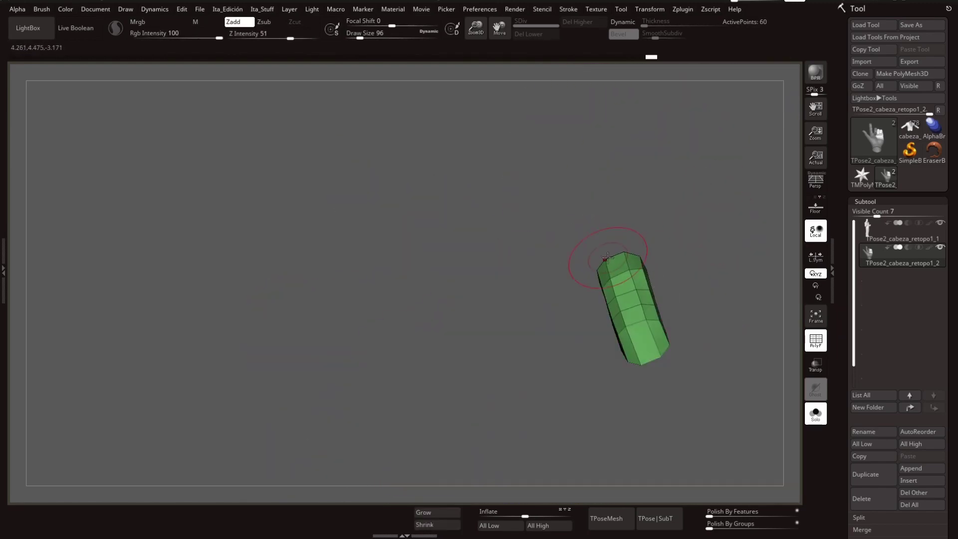
pyautogui.keyDown('ctrl'); pyautogui.keyDown('shift'); pyautogui.click(669, 379); pyautogui.keyUp('shift'); pyautogui.keyUp('ctrl')
pyautogui.keyDown('ctrl'); pyautogui.keyDown('shift'); pyautogui.click(698, 309); pyautogui.keyUp('shift'); pyautogui.keyUp('ctrl')
# Step: Rotate the green and red finger segments toward the palm and frame the upright hand
pyautogui.press('w')
pyautogui.press('q')
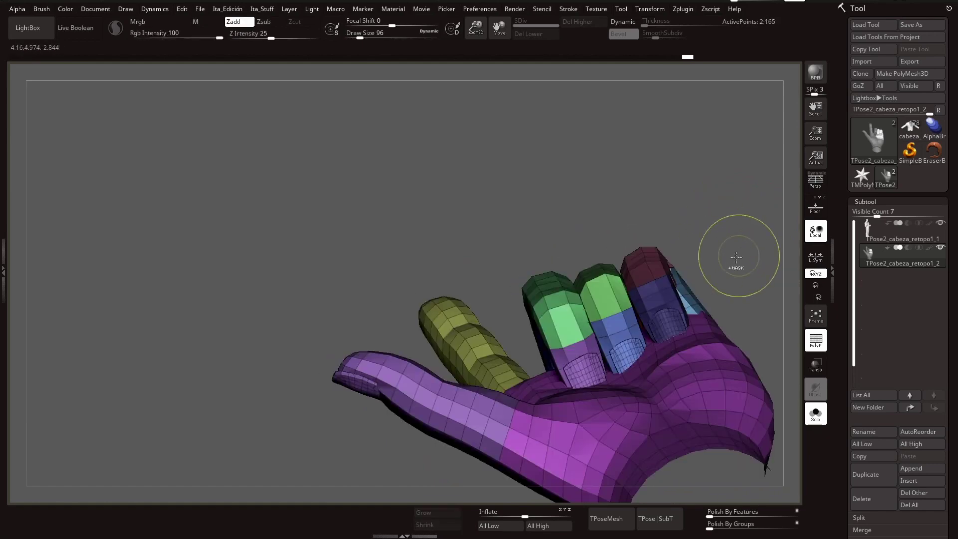
pyautogui.press('w')
pyautogui.press('q')
pyautogui.moveTo(349, 200); pyautogui.dragTo(409, 165)
pyautogui.moveTo(499, 350)
pyautogui.mouseDown()
pyautogui.moveTo(524, 374)
pyautogui.moveTo(626, 189)
pyautogui.moveTo(493, 355)
pyautogui.moveTo(652, 278)
pyautogui.moveTo(627, 271)
pyautogui.moveTo(422, 291)
pyautogui.mouseUp()
pyautogui.press('f')
# Step: Refine the curled fingers, undoing and redoing the last finger adjustments
pyautogui.press('w')
pyautogui.press('q')
pyautogui.moveTo(614, 395)
pyautogui.mouseDown()
pyautogui.moveTo(491, 288)
pyautogui.moveTo(535, 368)
pyautogui.moveTo(488, 380)
pyautogui.moveTo(514, 263)
pyautogui.moveTo(520, 300)
pyautogui.moveTo(507, 356)
pyautogui.moveTo(535, 321)
pyautogui.moveTo(520, 305)
pyautogui.mouseUp()
pyautogui.press('w')
pyautogui.hotkey('ctrl', 'z')
pyautogui.hotkey('ctrl', 'z')
pyautogui.hotkey('ctrl', 'z')
pyautogui.hotkey('ctrl', 'z')
pyautogui.hotkey('ctrl', 'z')
pyautogui.hotkey('ctrl', 'z')
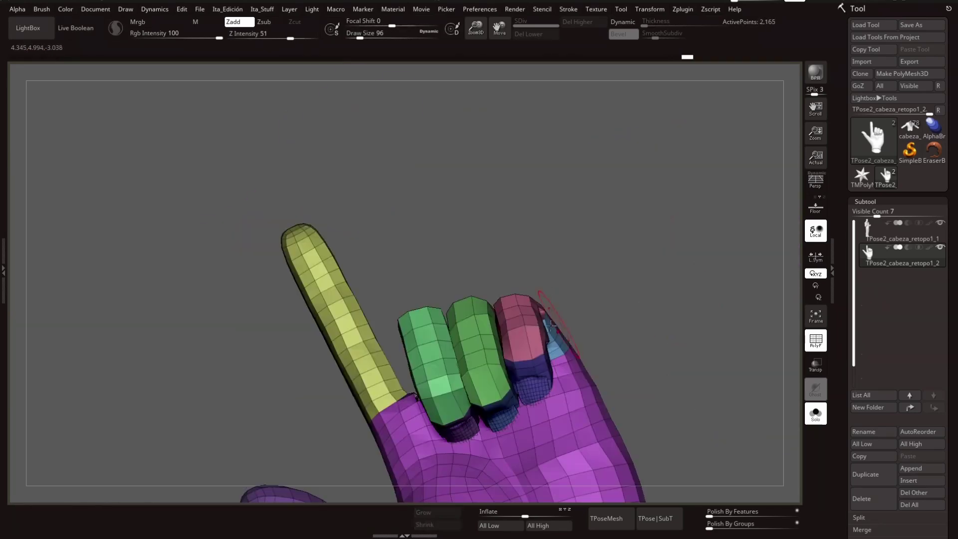
pyautogui.hotkey('ctrl', 'z')
pyautogui.hotkey('ctrl', 'z')
pyautogui.hotkey('ctrl', 'shift', 'z')
pyautogui.hotkey('ctrl', 'shift', 'z')
pyautogui.hotkey('ctrl', 'shift', 'z')
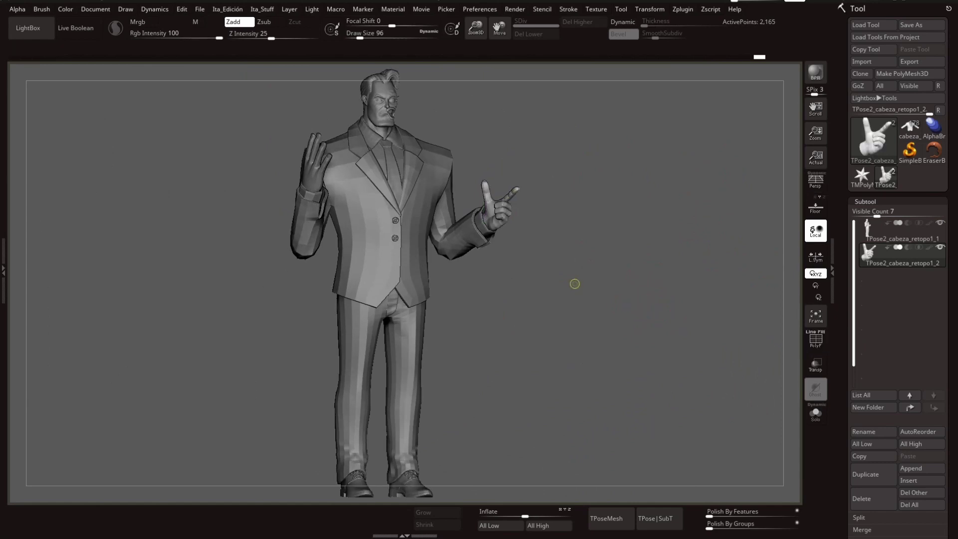
# Step: Save, then mask all but the yellow fingertip and rotate it about 87 degrees
pyautogui.hotkey('ctrl', 's')
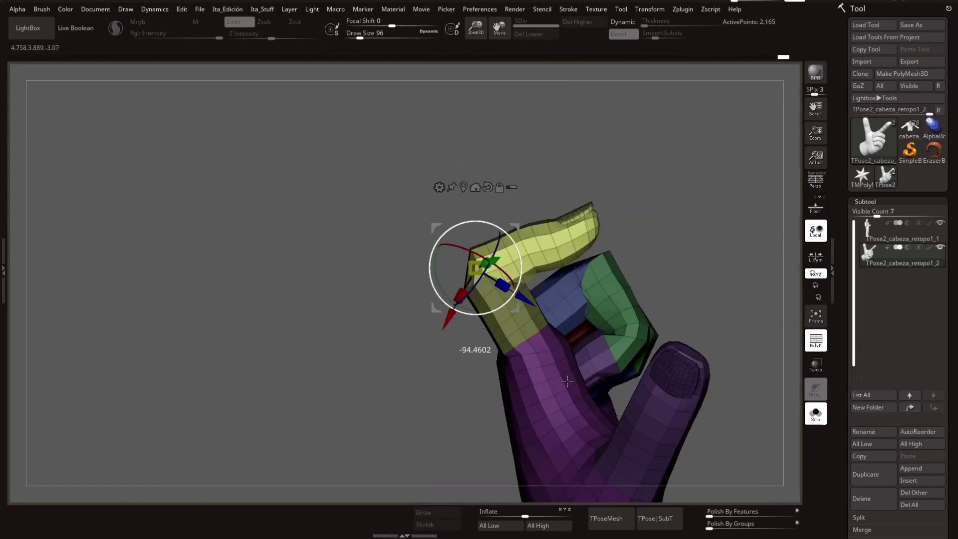
pyautogui.keyDown('ctrl'); pyautogui.moveTo(653, 202); pyautogui.dragTo(628, 339); pyautogui.keyUp('ctrl')
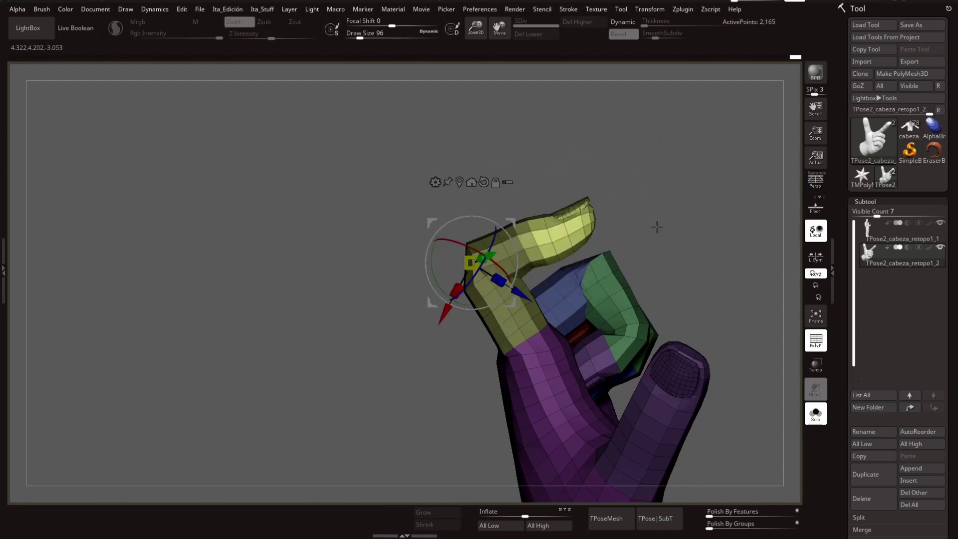
pyautogui.moveTo(518, 239); pyautogui.dragTo(580, 382)
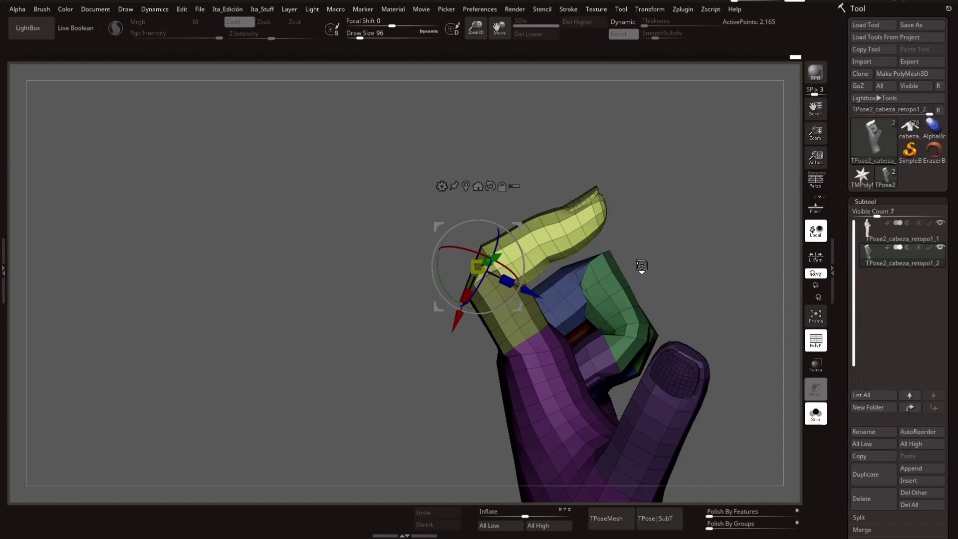
pyautogui.moveTo(642, 266)
pyautogui.mouseDown()
pyautogui.moveTo(574, 235)
pyautogui.moveTo(499, 499)
pyautogui.mouseUp()
# Step: Isolate the yellow finger, then show the whole hand and fold it with the gizmo
pyautogui.keyDown('ctrl'); pyautogui.keyDown('shift'); pyautogui.click(604, 240); pyautogui.keyUp('shift'); pyautogui.keyUp('ctrl')
pyautogui.press('q')
pyautogui.keyDown('ctrl'); pyautogui.keyDown('shift'); pyautogui.click(434, 492); pyautogui.keyUp('shift'); pyautogui.keyUp('ctrl')
pyautogui.moveTo(624, 150)
pyautogui.mouseDown()
pyautogui.moveTo(650, 186)
pyautogui.moveTo(605, 369)
pyautogui.moveTo(486, 396)
pyautogui.mouseUp()
pyautogui.press('w')
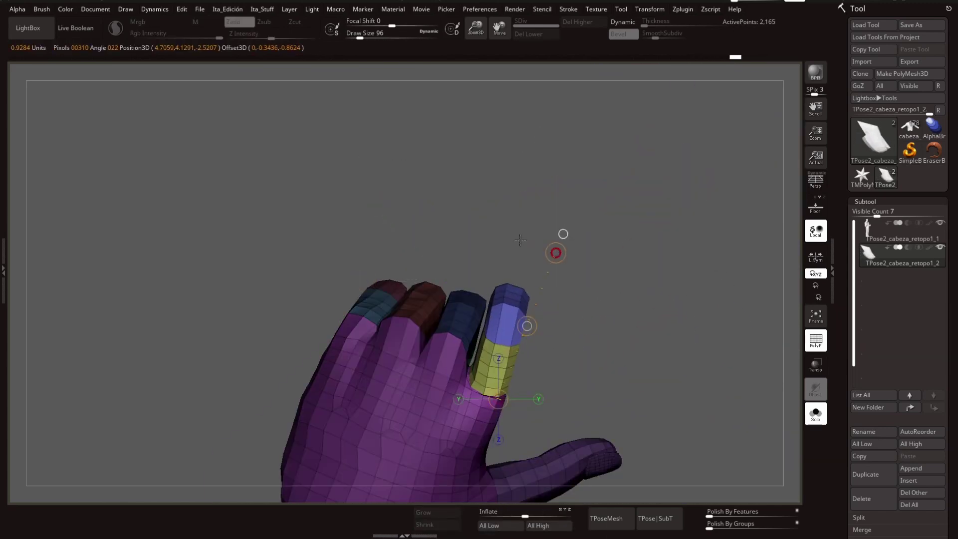
pyautogui.moveTo(520, 240)
pyautogui.mouseDown()
pyautogui.moveTo(306, 143)
pyautogui.moveTo(601, 282)
pyautogui.moveTo(402, 101)
pyautogui.moveTo(621, 97)
pyautogui.moveTo(489, 200)
pyautogui.moveTo(439, 269)
pyautogui.moveTo(459, 307)
pyautogui.moveTo(449, 284)
pyautogui.moveTo(479, 259)
pyautogui.moveTo(520, 265)
pyautogui.moveTo(571, 316)
pyautogui.mouseUp()
# Step: Turn off the wireframe, enable perspective and inspect the thumb side of the hand
pyautogui.press('q')
pyautogui.moveTo(494, 258)
pyautogui.mouseDown()
pyautogui.moveTo(519, 280)
pyautogui.moveTo(631, 223)
pyautogui.moveTo(496, 204)
pyautogui.moveTo(468, 222)
pyautogui.moveTo(463, 171)
pyautogui.moveTo(535, 166)
pyautogui.moveTo(499, 225)
pyautogui.moveTo(433, 290)
pyautogui.moveTo(420, 263)
pyautogui.mouseUp()
pyautogui.press('q')
pyautogui.moveTo(437, 335)
pyautogui.mouseDown()
pyautogui.moveTo(543, 323)
pyautogui.moveTo(642, 261)
pyautogui.moveTo(604, 284)
pyautogui.moveTo(571, 345)
pyautogui.mouseUp()
pyautogui.hotkey('shift', 'f')
pyautogui.press('p')
pyautogui.press('p')
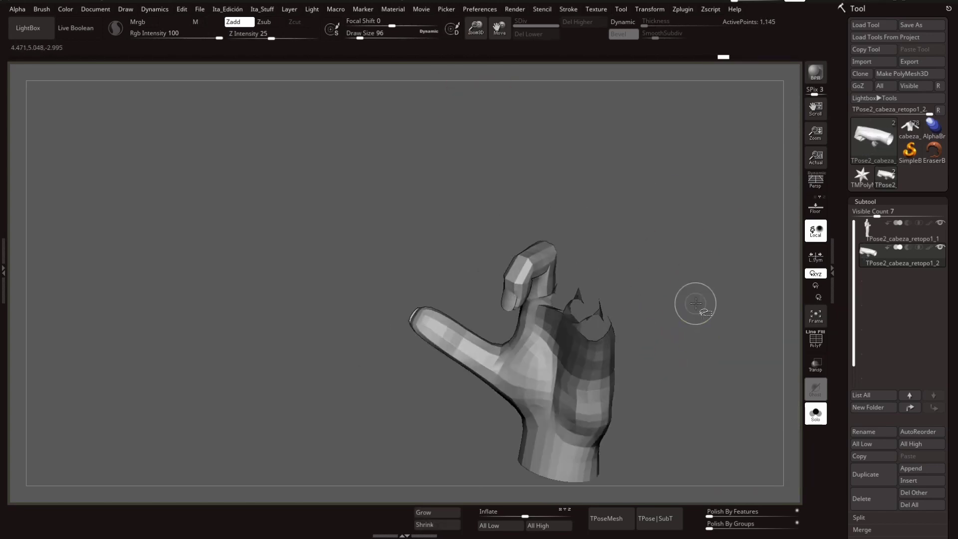
pyautogui.moveTo(686, 365); pyautogui.dragTo(713, 339)
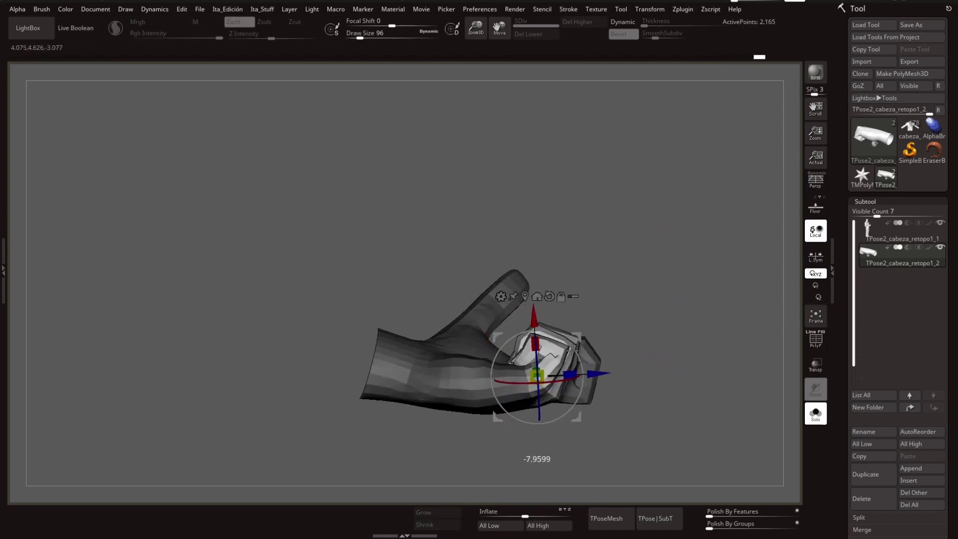
pyautogui.moveTo(688, 377)
pyautogui.mouseDown()
pyautogui.moveTo(637, 311)
pyautogui.moveTo(710, 353)
pyautogui.mouseUp()
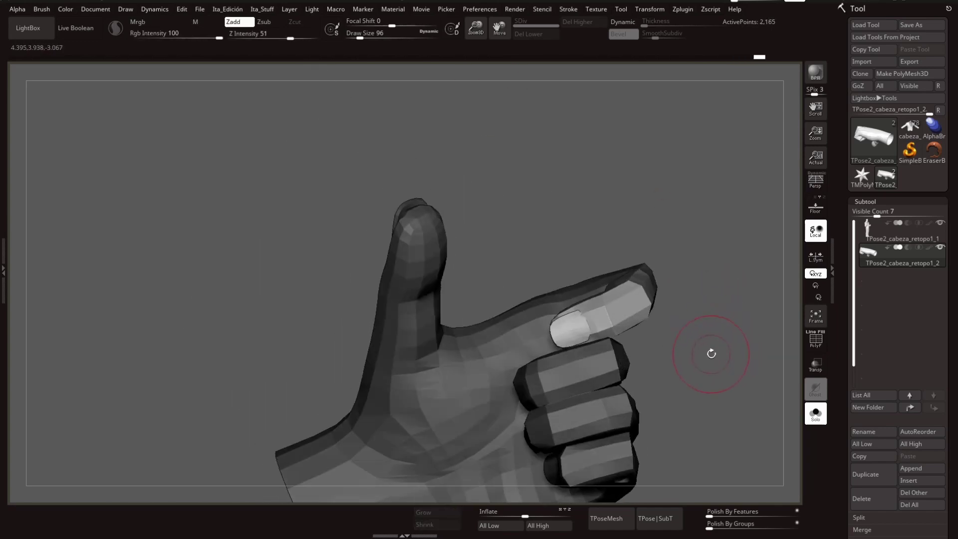
# Step: Reposition the gizmo to fold the fingers and check the fist from the side
pyautogui.press('w')
pyautogui.moveTo(569, 291)
pyautogui.mouseDown()
pyautogui.moveTo(696, 321)
pyautogui.moveTo(642, 261)
pyautogui.moveTo(732, 354)
pyautogui.moveTo(579, 364)
pyautogui.moveTo(612, 304)
pyautogui.moveTo(552, 391)
pyautogui.moveTo(564, 367)
pyautogui.moveTo(607, 390)
pyautogui.moveTo(544, 357)
pyautogui.mouseUp()
pyautogui.press('q')
pyautogui.press('w')
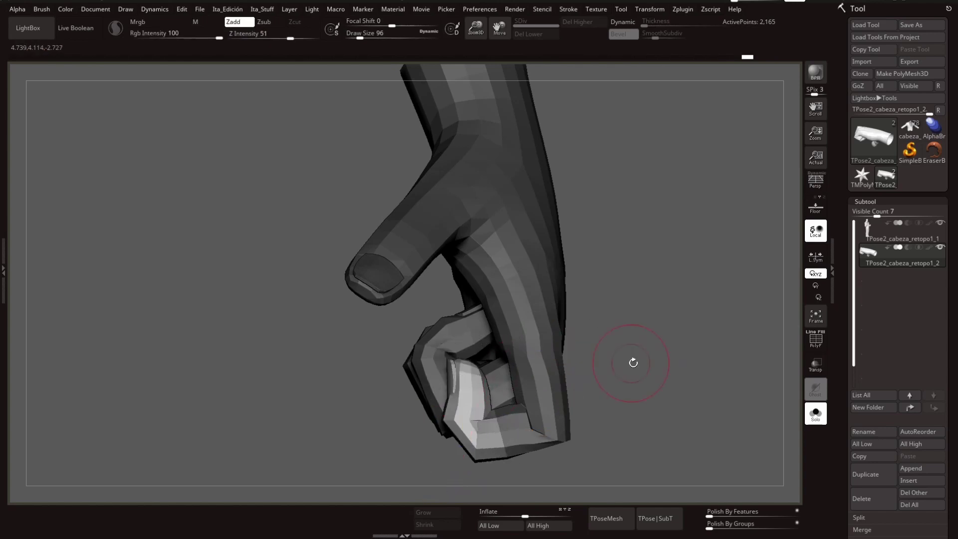
pyautogui.moveTo(633, 363)
pyautogui.mouseDown()
pyautogui.moveTo(487, 406)
pyautogui.moveTo(592, 427)
pyautogui.moveTo(492, 374)
pyautogui.moveTo(610, 363)
pyautogui.moveTo(667, 284)
pyautogui.moveTo(578, 372)
pyautogui.mouseUp()
pyautogui.hotkey('shift', 'f')
pyautogui.keyDown('ctrl'); pyautogui.keyDown('shift'); pyautogui.click(430, 372); pyautogui.keyUp('shift'); pyautogui.keyUp('ctrl')
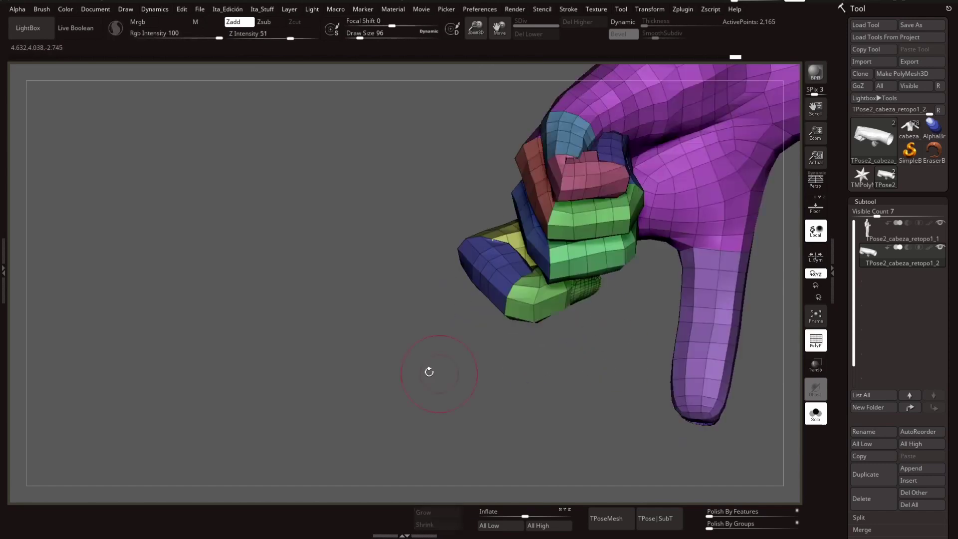
pyautogui.hotkey('shift', 'f')
pyautogui.moveTo(430, 373)
pyautogui.mouseDown()
pyautogui.moveTo(456, 331)
pyautogui.moveTo(555, 254)
pyautogui.moveTo(494, 270)
pyautogui.moveTo(456, 231)
pyautogui.moveTo(613, 299)
pyautogui.mouseUp()
# Step: Save the project and keep adjusting the fist pose with the gizmo
pyautogui.hotkey('ctrl', 's')
pyautogui.moveTo(424, 285)
pyautogui.mouseDown()
pyautogui.moveTo(500, 280)
pyautogui.moveTo(545, 251)
pyautogui.moveTo(650, 342)
pyautogui.moveTo(490, 295)
pyautogui.mouseUp()
pyautogui.press('w')
pyautogui.press('q')
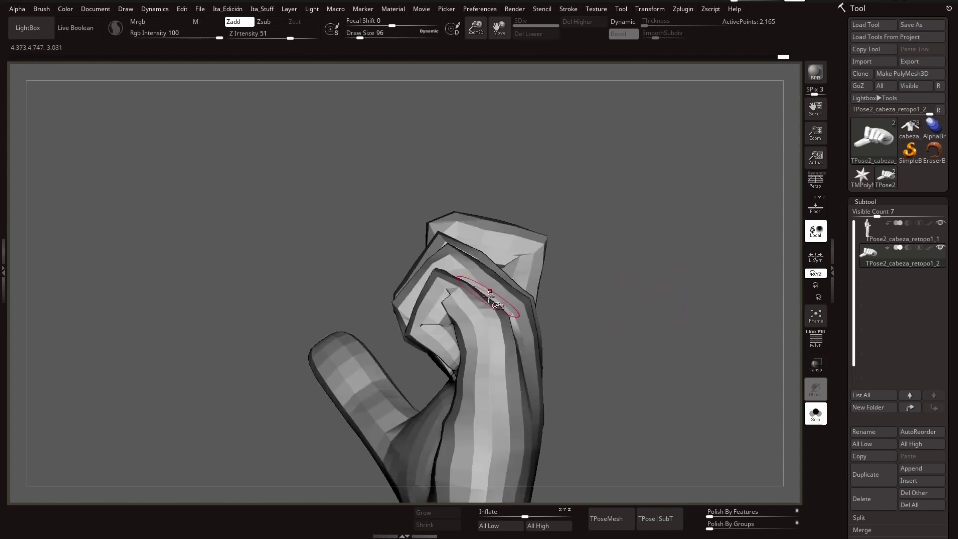
pyautogui.press('w')
pyautogui.press('q')
pyautogui.moveTo(622, 300)
pyautogui.mouseDown()
pyautogui.moveTo(661, 312)
pyautogui.moveTo(578, 205)
pyautogui.moveTo(414, 303)
pyautogui.mouseUp()
# Step: Refine the finger folds and confirm the thumbs-up pose from several views
pyautogui.press('q')
pyautogui.press('w')
pyautogui.press('q')
pyautogui.moveTo(540, 276); pyautogui.dragTo(601, 318)
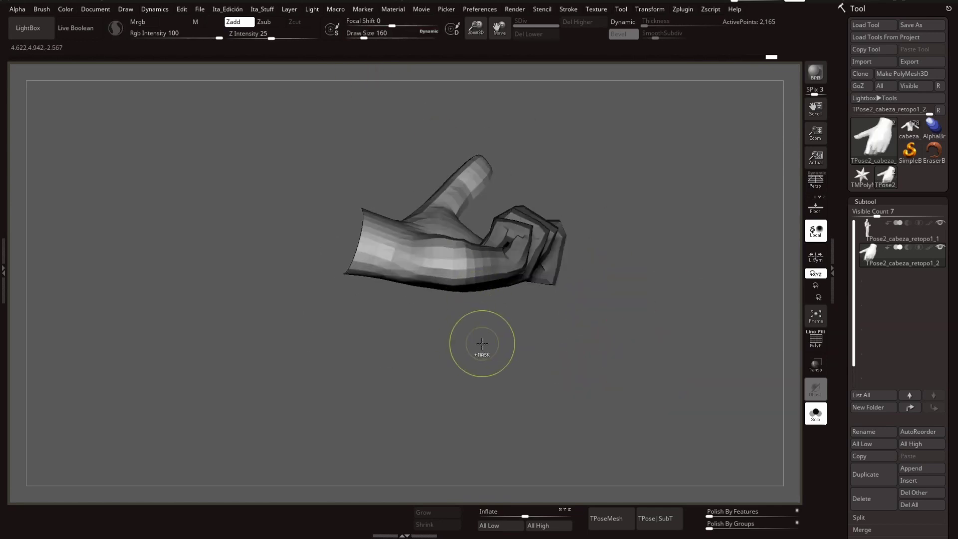
pyautogui.press('w')
pyautogui.press('q')
pyautogui.moveTo(482, 343); pyautogui.dragTo(574, 210)
pyautogui.moveTo(560, 255); pyautogui.dragTo(659, 312)
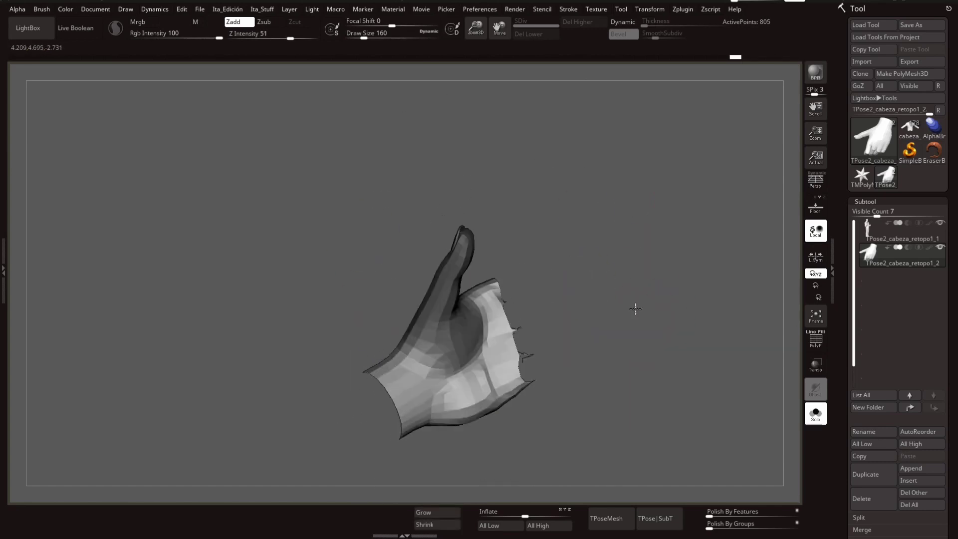
# Step: Mask the palm leaving the index finger free and lay a transpose line along it
pyautogui.press('y')
pyautogui.moveTo(673, 317); pyautogui.dragTo(692, 311)
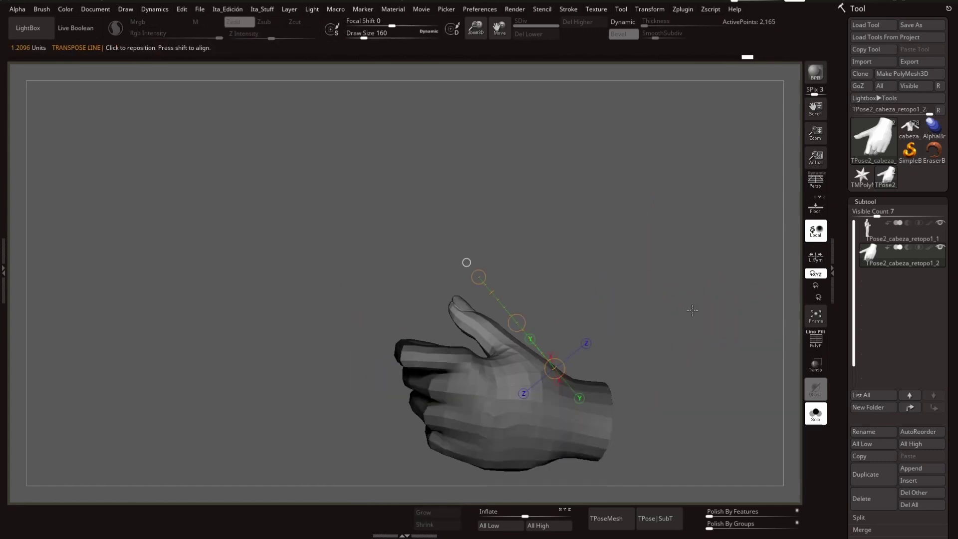
pyautogui.keyDown('ctrl'); pyautogui.moveTo(495, 367); pyautogui.dragTo(480, 350); pyautogui.keyUp('ctrl')
pyautogui.moveTo(651, 299); pyautogui.dragTo(624, 309)
pyautogui.press('w')
pyautogui.moveTo(484, 396); pyautogui.dragTo(551, 336)
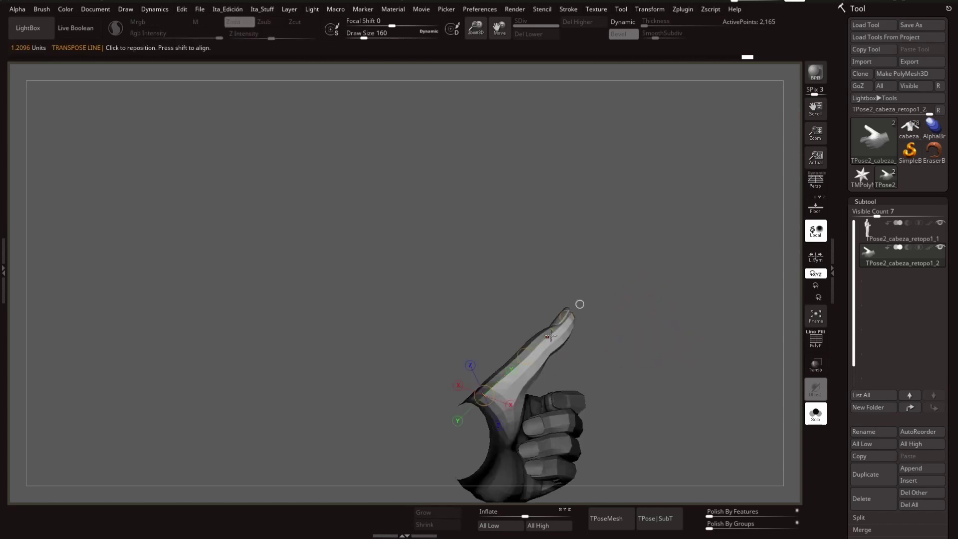
pyautogui.moveTo(642, 331); pyautogui.dragTo(715, 320)
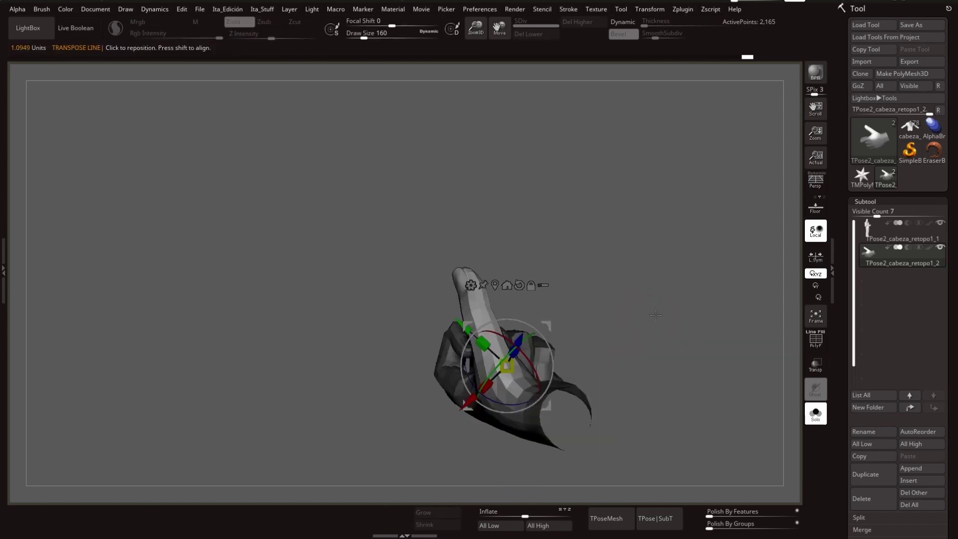
pyautogui.press('q')
# Step: Show the polygroup wireframe and pick a different sculpting brush
pyautogui.press('w')
pyautogui.moveTo(568, 381)
pyautogui.mouseDown()
pyautogui.moveTo(707, 297)
pyautogui.moveTo(668, 321)
pyautogui.moveTo(599, 325)
pyautogui.mouseUp()
pyautogui.press('q')
pyautogui.press('q')
pyautogui.moveTo(509, 325); pyautogui.dragTo(567, 333)
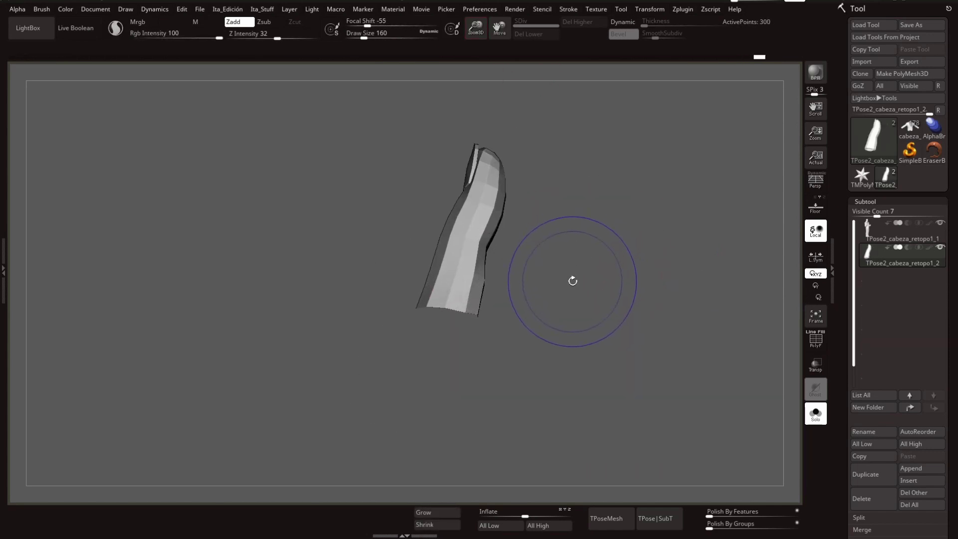
pyautogui.hotkey('shift', 'f')
pyautogui.press('b')
pyautogui.click(536, 286)
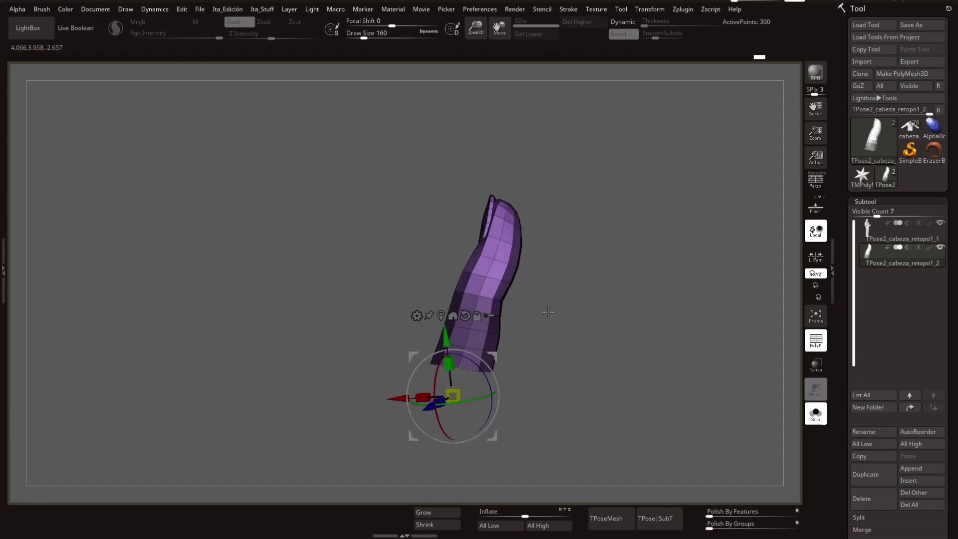
# Step: Mask the finger and invert the mask so the finger is free
pyautogui.moveTo(493, 272); pyautogui.dragTo(518, 279)
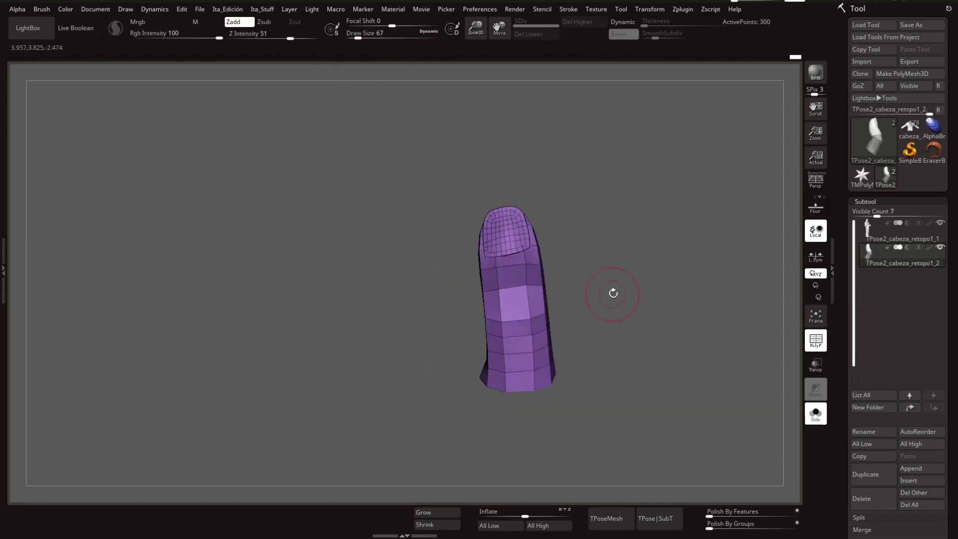
pyautogui.press('w')
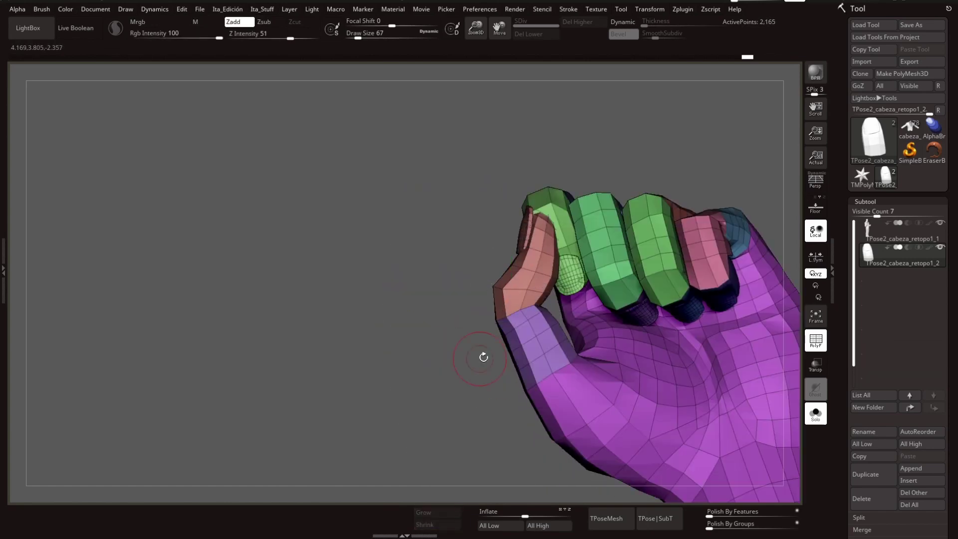
pyautogui.moveTo(483, 357); pyautogui.dragTo(575, 316)
pyautogui.press('q')
pyautogui.moveTo(634, 299)
pyautogui.mouseDown()
pyautogui.moveTo(671, 343)
pyautogui.moveTo(537, 409)
pyautogui.mouseUp()
pyautogui.keyDown('ctrl'); pyautogui.click(624, 378); pyautogui.keyUp('ctrl')
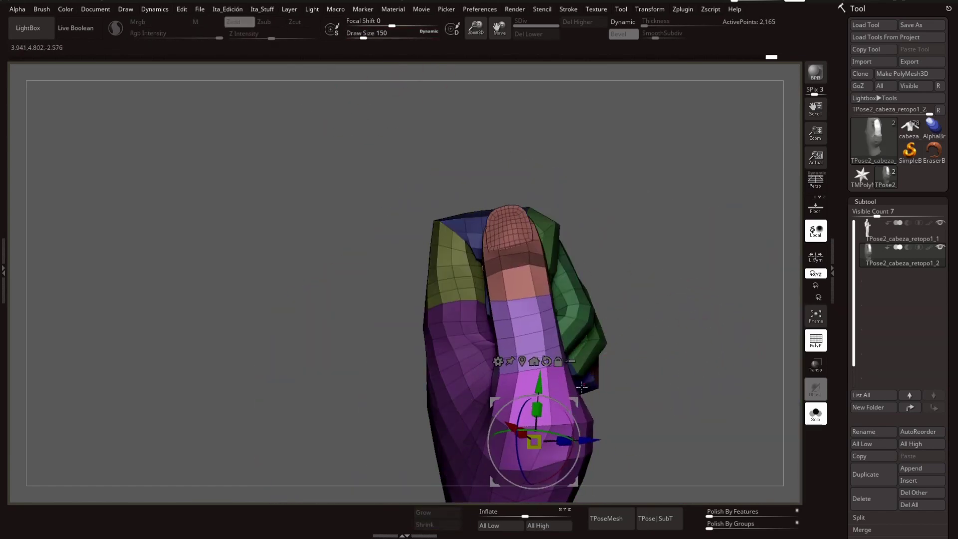
# Step: Resize the brush from 239 to 54 and check the hand against the full body
pyautogui.moveTo(582, 387)
pyautogui.mouseDown()
pyautogui.moveTo(580, 334)
pyautogui.moveTo(642, 274)
pyautogui.mouseUp()
pyautogui.press('q')
pyautogui.moveTo(363, 33); pyautogui.dragTo(356, 32)
pyautogui.moveTo(399, 300); pyautogui.dragTo(462, 316)
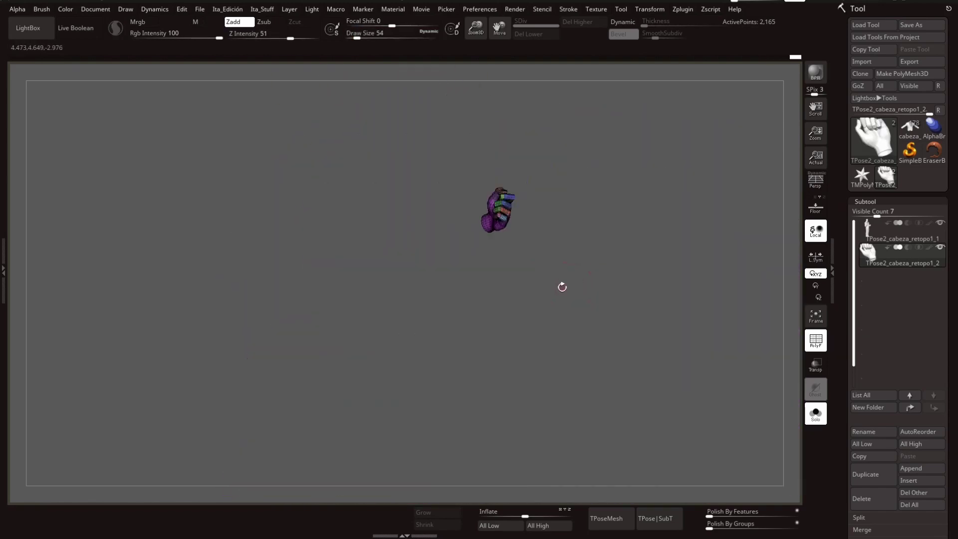
pyautogui.moveTo(562, 287)
pyautogui.mouseDown()
pyautogui.moveTo(434, 259)
pyautogui.moveTo(706, 299)
pyautogui.moveTo(643, 330)
pyautogui.mouseUp()
pyautogui.hotkey('shift', 'f')
# Step: Save the project and merge the fist subtool down into the character mesh
pyautogui.press('p')
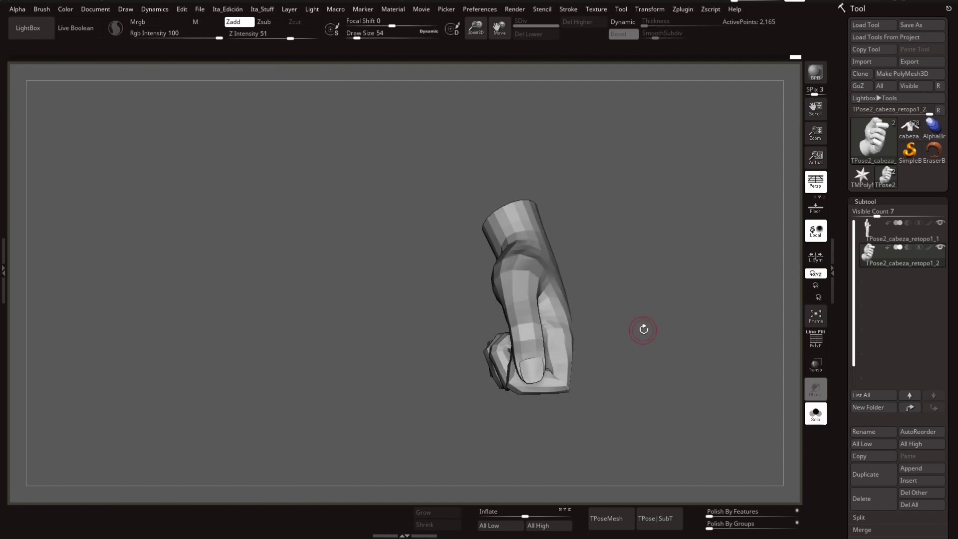
pyautogui.press('p')
pyautogui.hotkey('ctrl', 's')
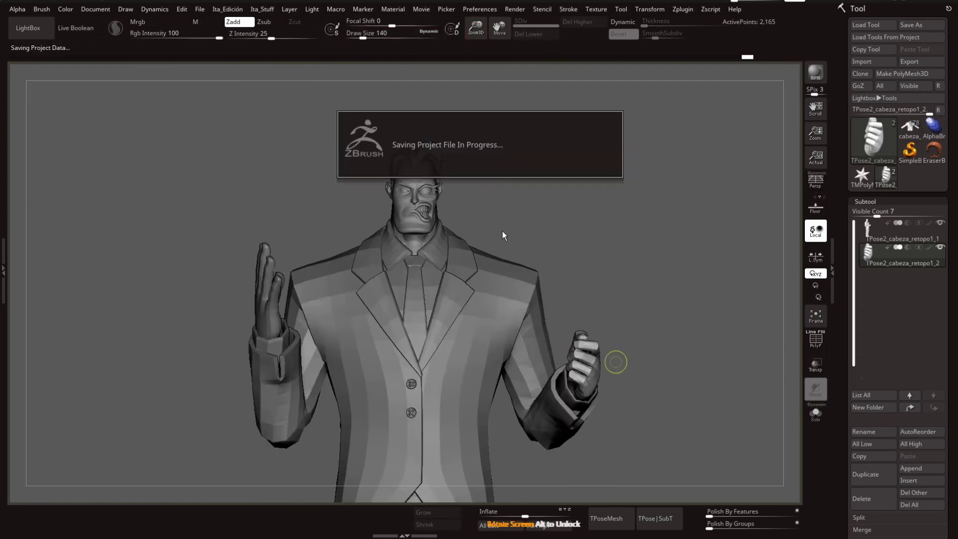
pyautogui.hotkey('ctrl', 'shift', 'm')
pyautogui.press('Return')
pyautogui.moveTo(642, 396)
pyautogui.mouseDown()
pyautogui.moveTo(672, 293)
pyautogui.moveTo(648, 319)
pyautogui.moveTo(600, 177)
pyautogui.moveTo(659, 285)
pyautogui.moveTo(708, 271)
pyautogui.moveTo(709, 192)
pyautogui.moveTo(738, 260)
pyautogui.moveTo(794, 302)
pyautogui.moveTo(699, 324)
pyautogui.mouseUp()
# Step: Isolate the sleeve cuff and group its masked polygons into one polygroup
pyautogui.hotkey('shift', 'f')
pyautogui.press('w')
pyautogui.press('f')
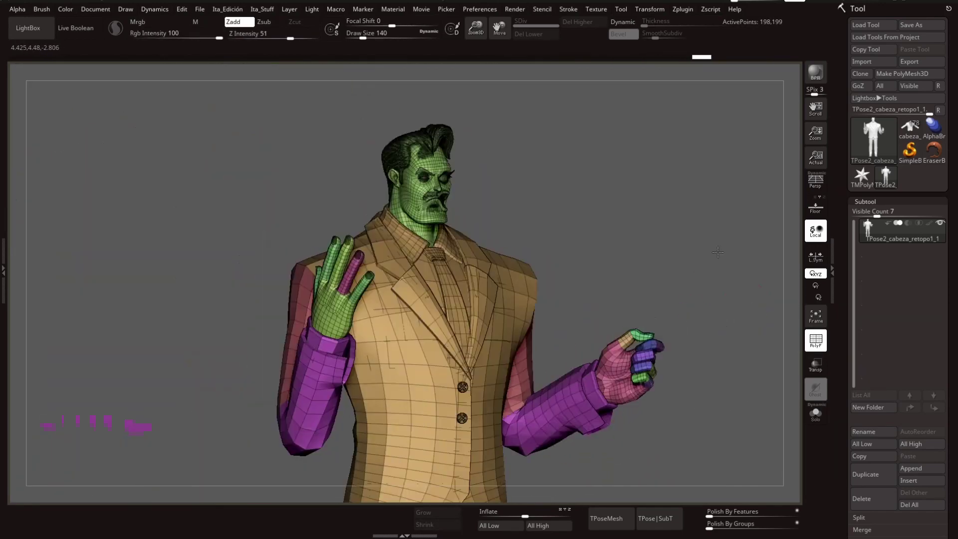
pyautogui.keyDown('ctrl'); pyautogui.keyDown('shift'); pyautogui.click(619, 369); pyautogui.keyUp('shift'); pyautogui.keyUp('ctrl')
pyautogui.moveTo(618, 369); pyautogui.dragTo(682, 369)
pyautogui.keyDown('ctrl'); pyautogui.keyDown('shift'); pyautogui.click(682, 369); pyautogui.keyUp('shift'); pyautogui.keyUp('ctrl')
pyautogui.keyDown('ctrl'); pyautogui.keyDown('shift'); pyautogui.click(596, 386); pyautogui.keyUp('shift'); pyautogui.keyUp('ctrl')
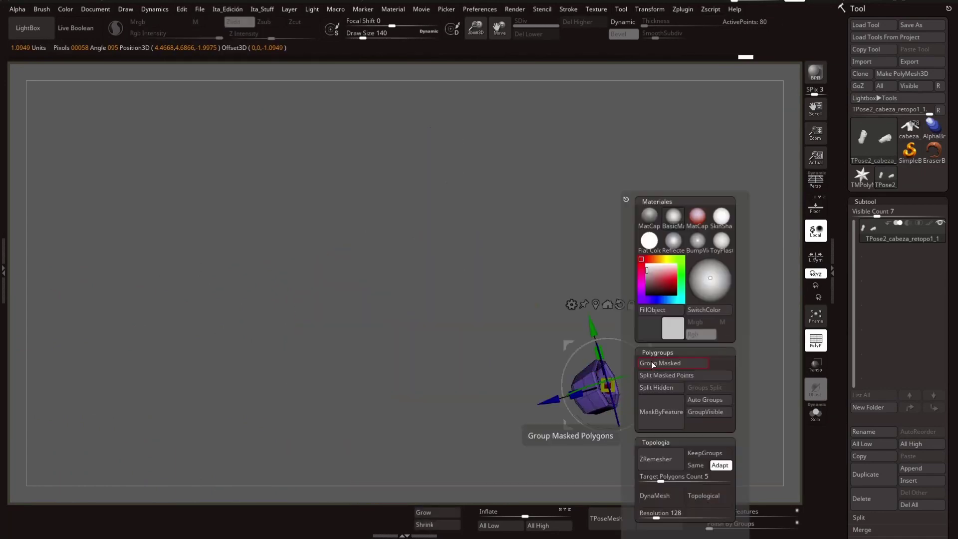
pyautogui.keyDown('ctrl'); pyautogui.keyDown('shift'); pyautogui.click(640, 385); pyautogui.keyUp('shift'); pyautogui.keyUp('ctrl')
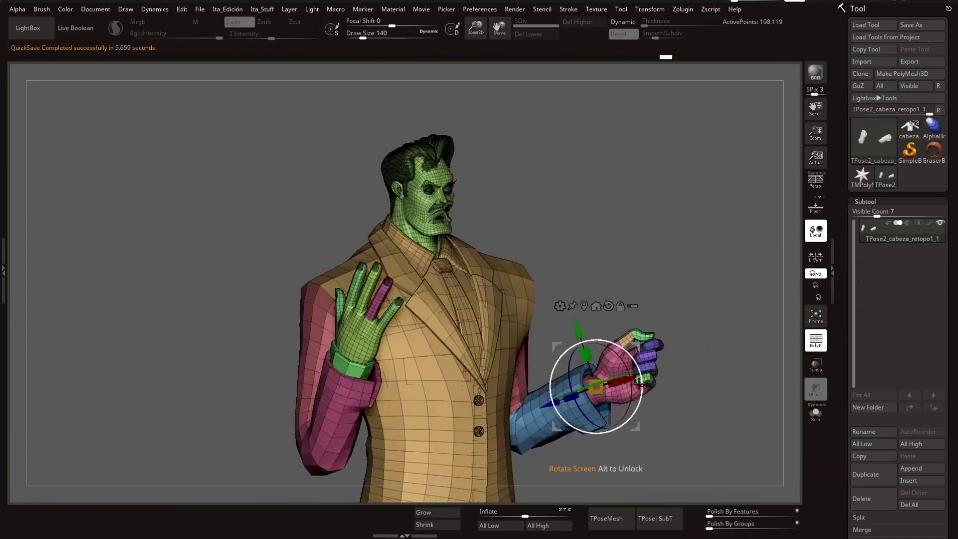
# Step: Mask the body and rotate the fist about 12 degrees at the wrist
pyautogui.hotkey('ctrl', 'z')
pyautogui.moveTo(618, 383); pyautogui.dragTo(720, 328)
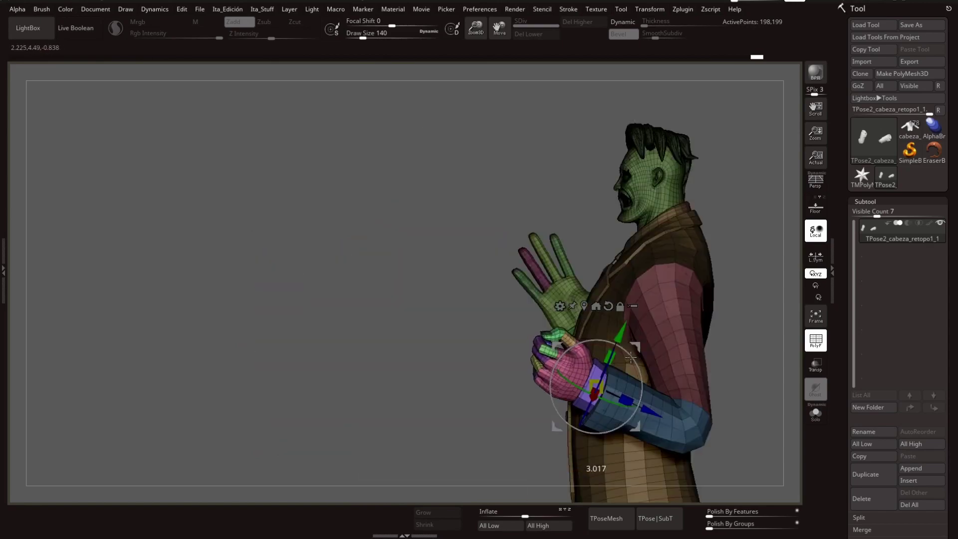
pyautogui.moveTo(583, 256)
pyautogui.mouseDown()
pyautogui.moveTo(438, 204)
pyautogui.moveTo(578, 220)
pyautogui.moveTo(595, 298)
pyautogui.moveTo(577, 85)
pyautogui.moveTo(196, 114)
pyautogui.mouseUp()
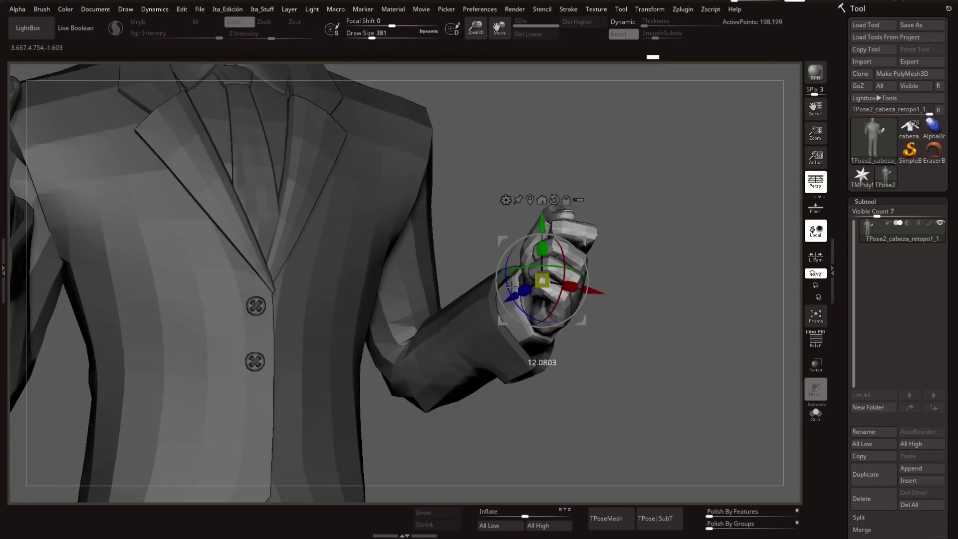
pyautogui.moveTo(513, 286); pyautogui.dragTo(588, 256)
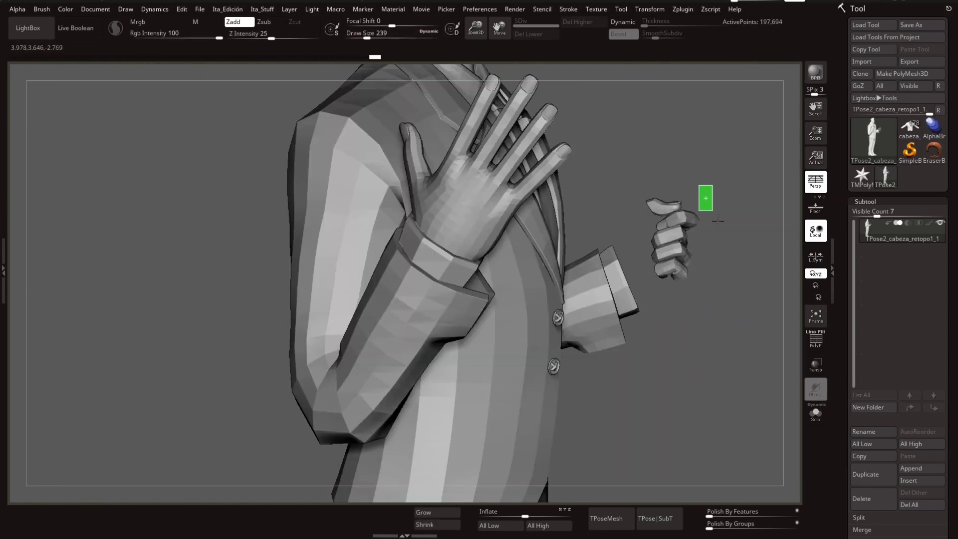
pyautogui.keyDown('ctrl'); pyautogui.moveTo(649, 229); pyautogui.dragTo(669, 278); pyautogui.keyUp('ctrl')
pyautogui.keyDown('ctrl'); pyautogui.click(724, 350); pyautogui.keyUp('ctrl')
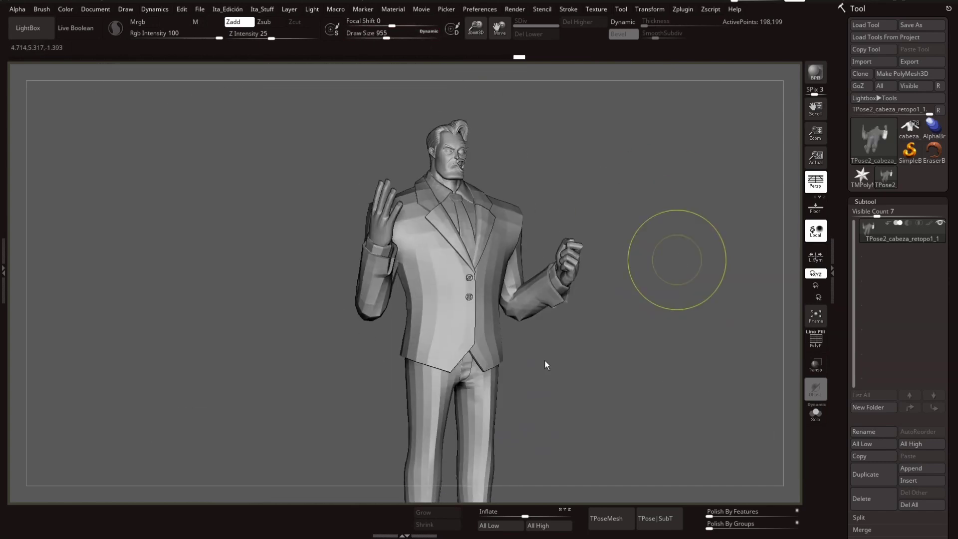
# Step: Save the project and orbit to a straight front view of the hand
pyautogui.hotkey('ctrl', 's')
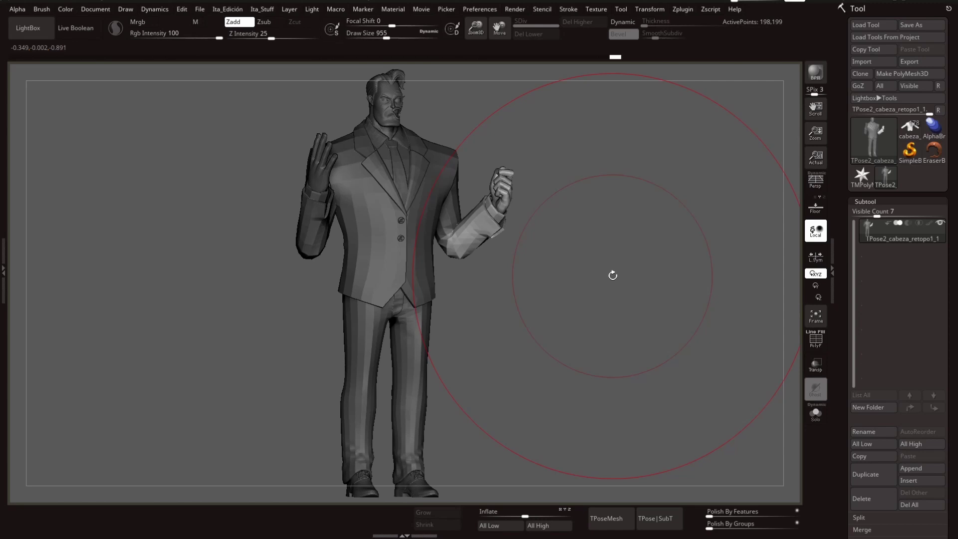
pyautogui.moveTo(620, 390); pyautogui.dragTo(576, 315)
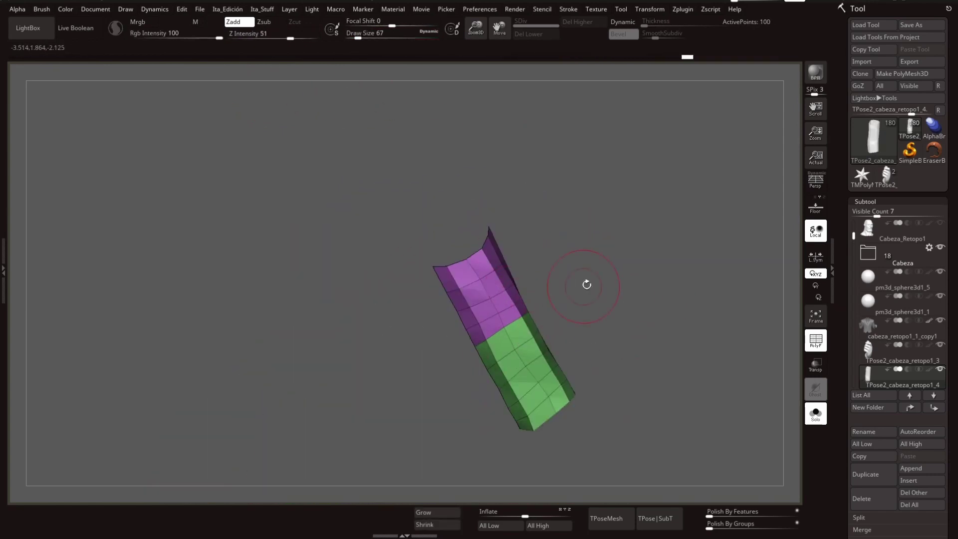
# Step: Unhide the open hand and bend its first finger segments toward the card
pyautogui.keyDown('ctrl'); pyautogui.keyDown('shift'); pyautogui.click(642, 268); pyautogui.keyUp('shift'); pyautogui.keyUp('ctrl')
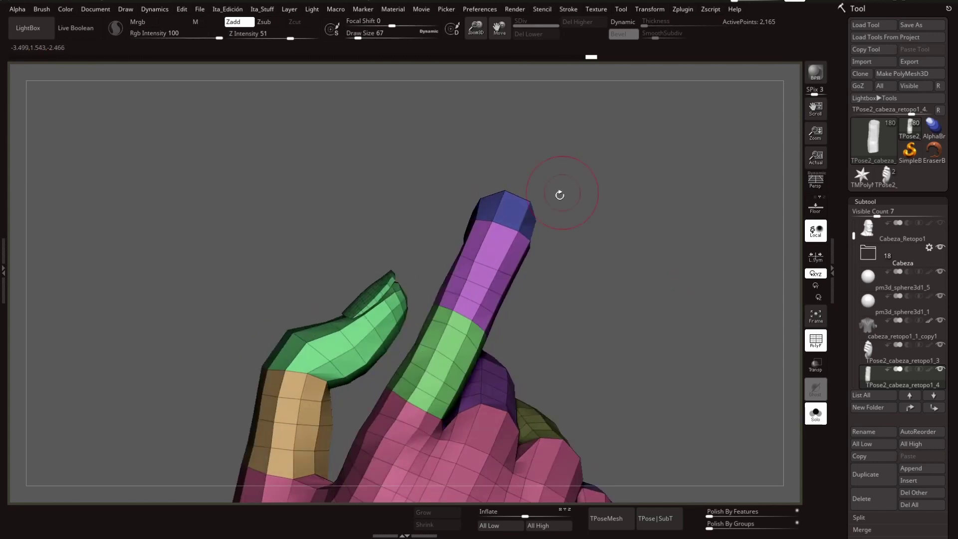
pyautogui.moveTo(560, 195)
pyautogui.mouseDown()
pyautogui.moveTo(606, 345)
pyautogui.moveTo(539, 198)
pyautogui.mouseUp()
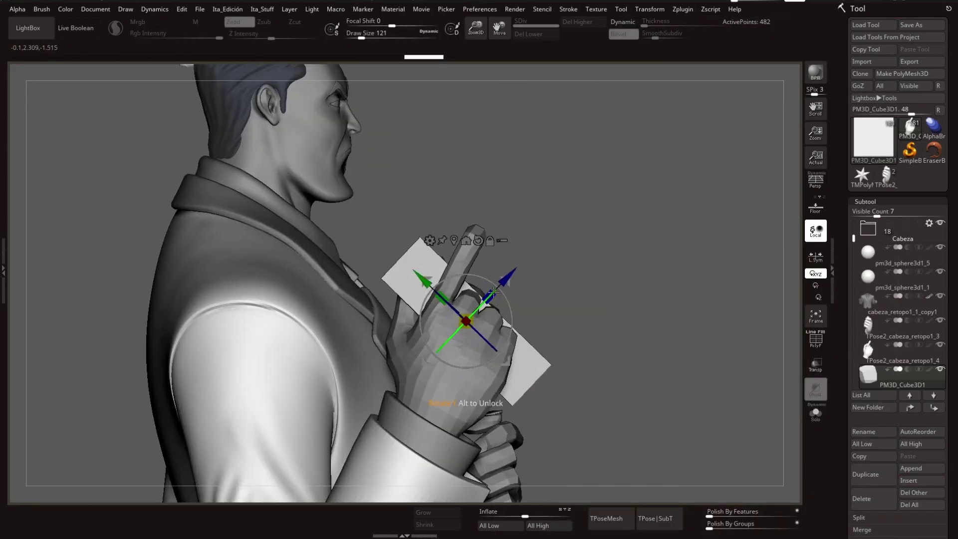
pyautogui.press('q')
pyautogui.press('w')
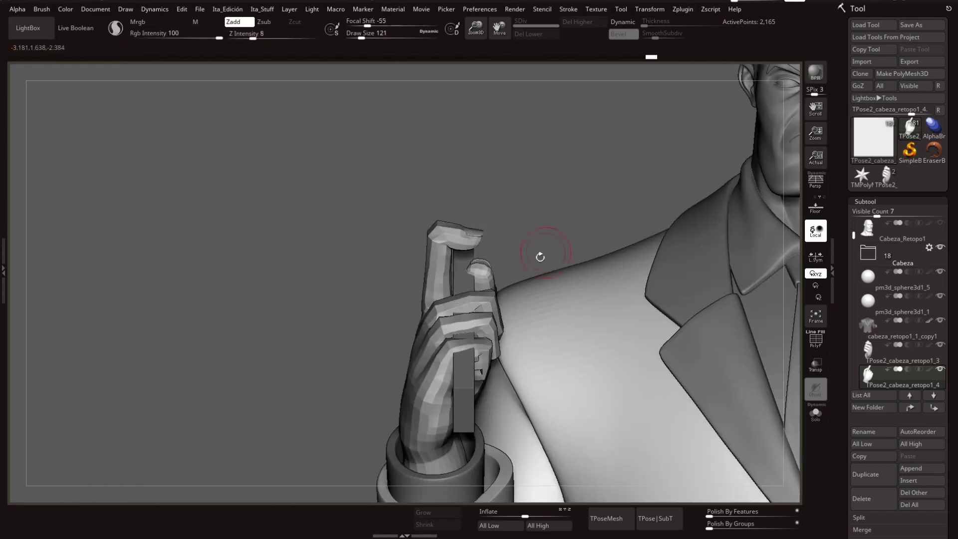
pyautogui.press('w')
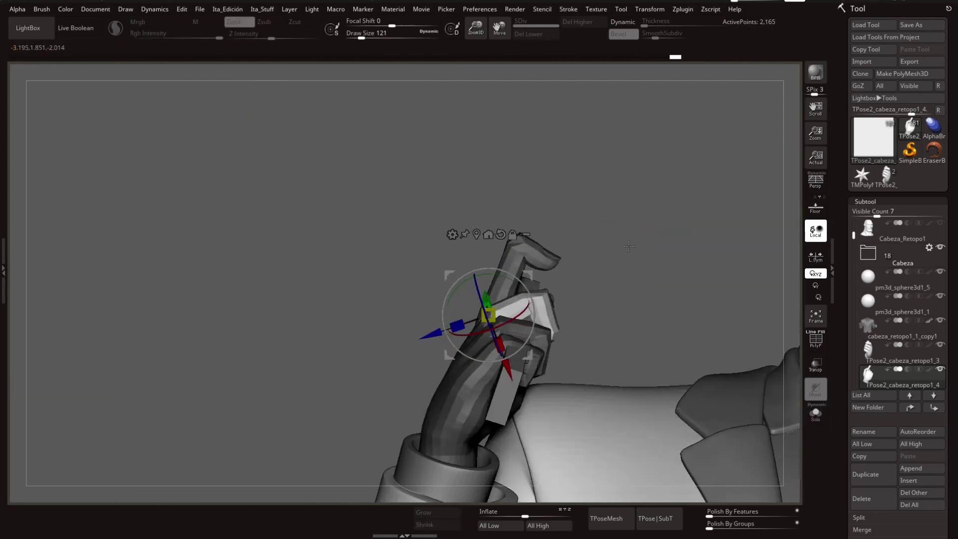
pyautogui.press('q')
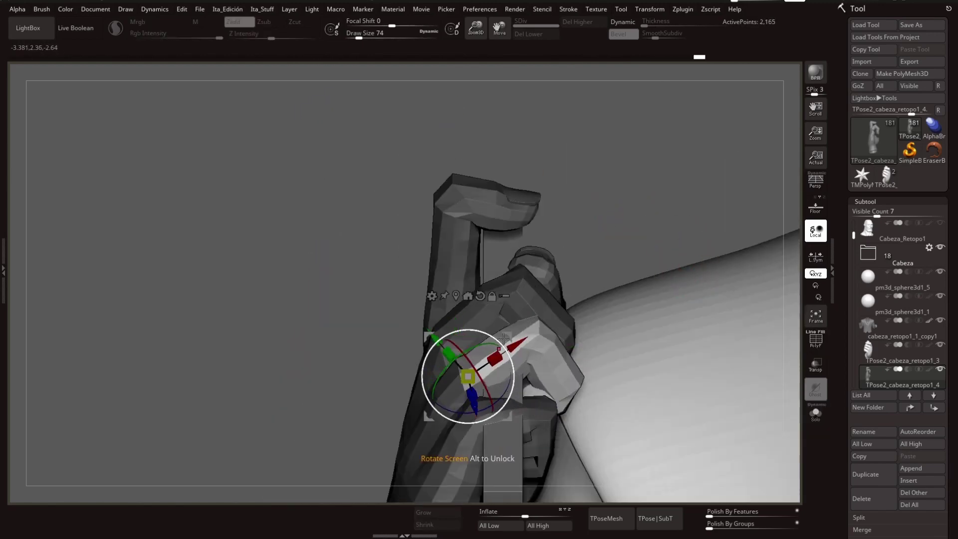
# Step: Rotate another finger segment inward around the card, leaving one finger raised
pyautogui.moveTo(504, 338); pyautogui.dragTo(631, 250)
pyautogui.press('w')
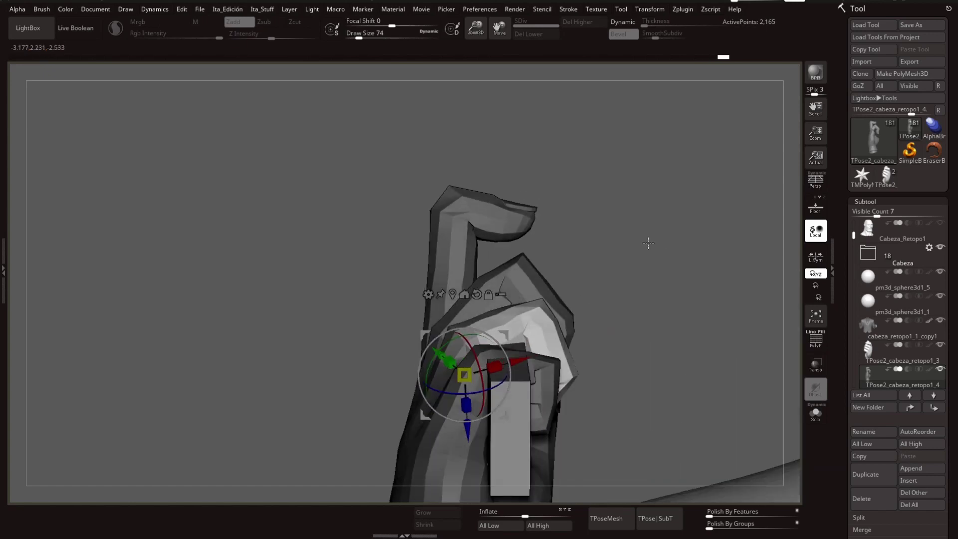
pyautogui.keyDown('alt'); pyautogui.moveTo(574, 300); pyautogui.dragTo(502, 296); pyautogui.keyUp('alt')
pyautogui.press('q')
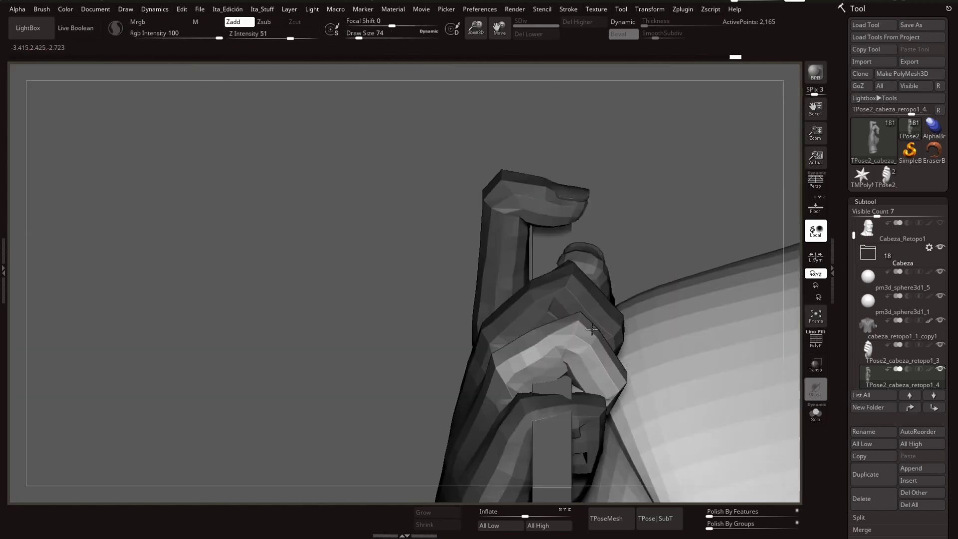
pyautogui.moveTo(526, 393)
pyautogui.mouseDown()
pyautogui.moveTo(688, 208)
pyautogui.moveTo(541, 351)
pyautogui.moveTo(547, 368)
pyautogui.mouseUp()
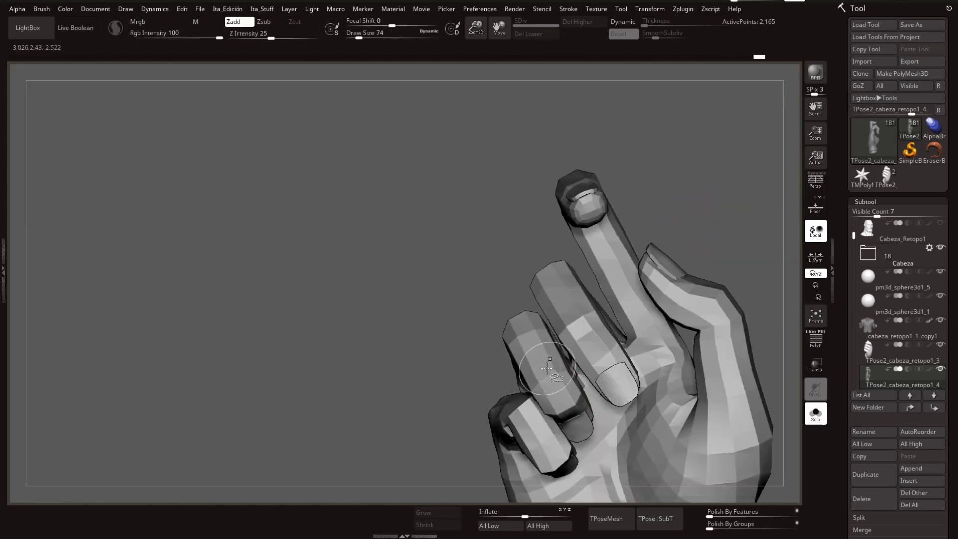
pyautogui.press('w')
pyautogui.moveTo(448, 296); pyautogui.dragTo(430, 336)
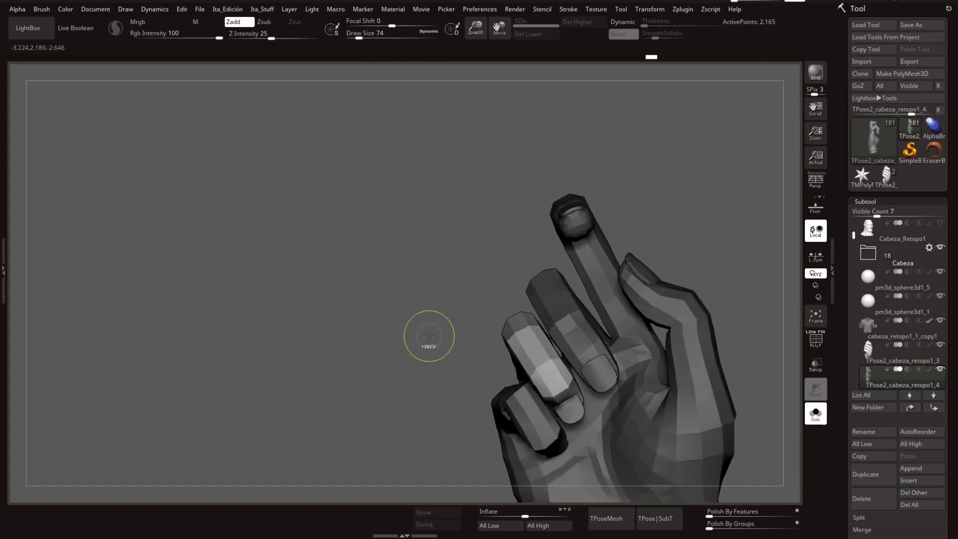
# Step: Refine the finger joint rotations so the fingers wrap around the card
pyautogui.moveTo(436, 382); pyautogui.dragTo(335, 298)
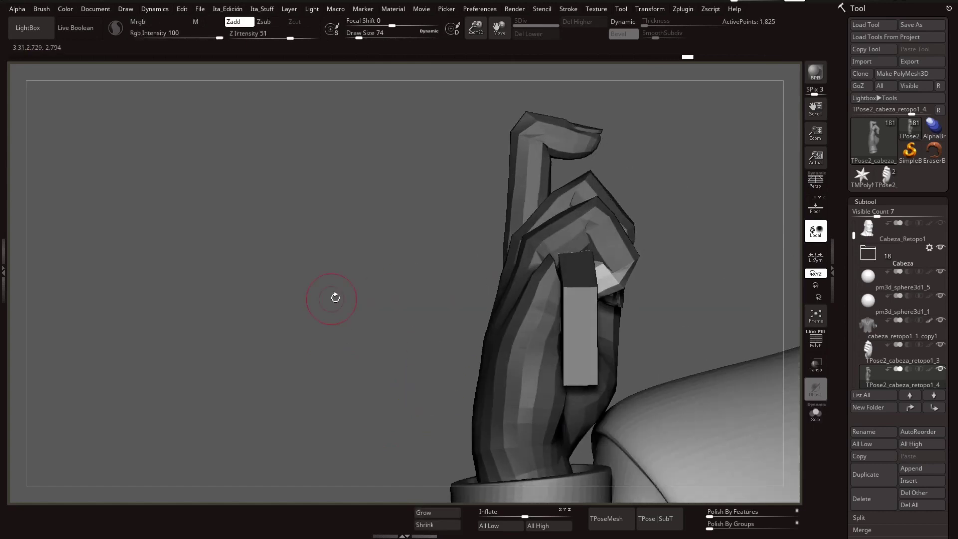
pyautogui.moveTo(619, 190)
pyautogui.mouseDown()
pyautogui.moveTo(649, 209)
pyautogui.moveTo(696, 176)
pyautogui.mouseUp()
pyautogui.press('q')
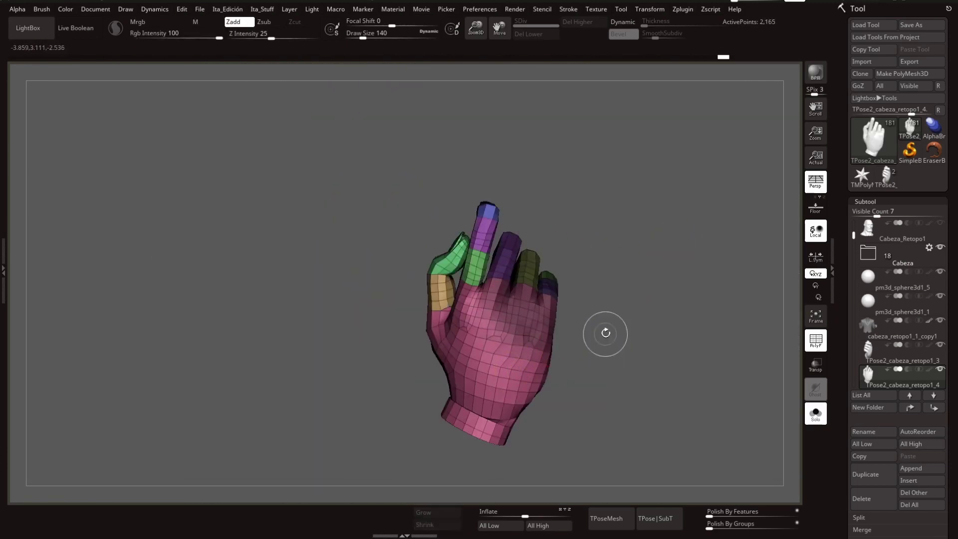
pyautogui.press('q')
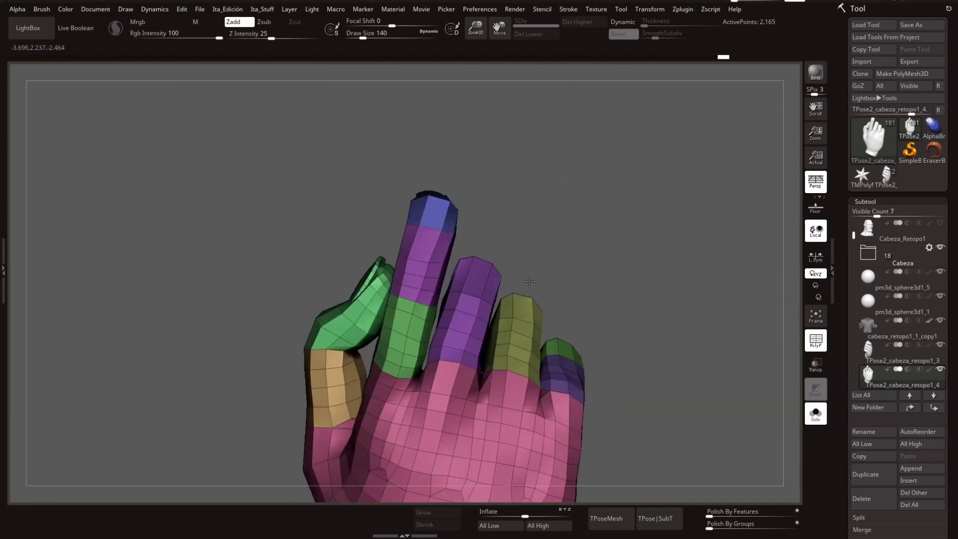
pyautogui.moveTo(591, 231); pyautogui.dragTo(546, 272)
pyautogui.moveTo(483, 227); pyautogui.dragTo(546, 320)
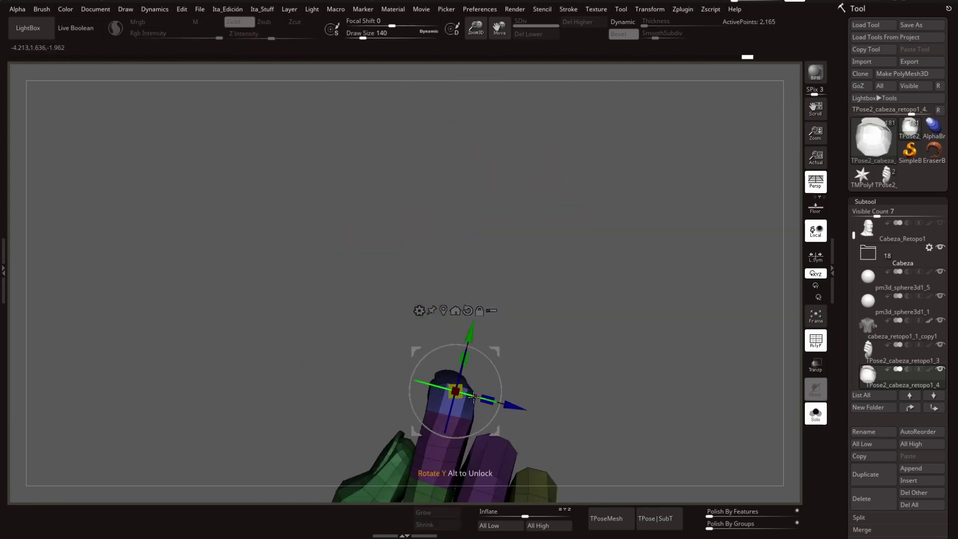
pyautogui.press('q')
pyautogui.moveTo(589, 279); pyautogui.dragTo(627, 326)
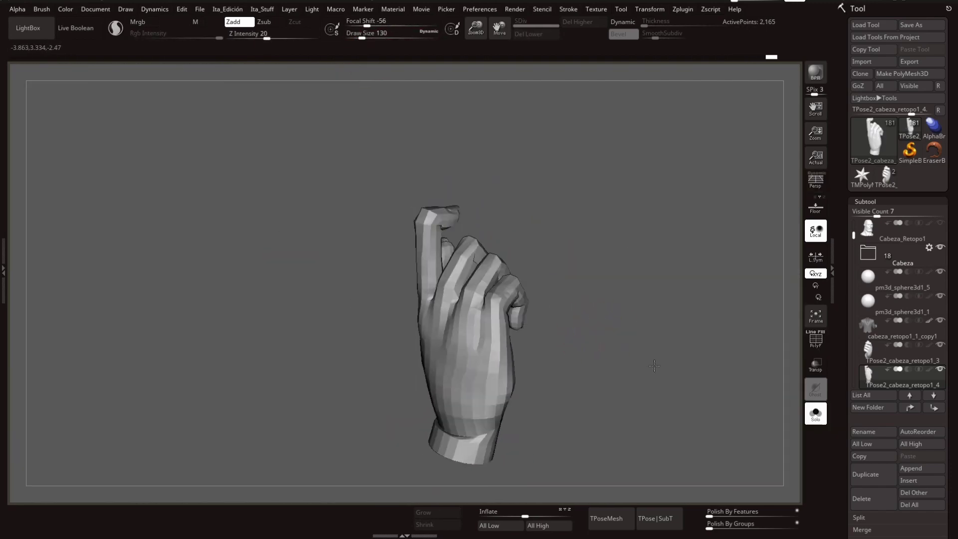
pyautogui.moveTo(654, 366); pyautogui.dragTo(528, 404)
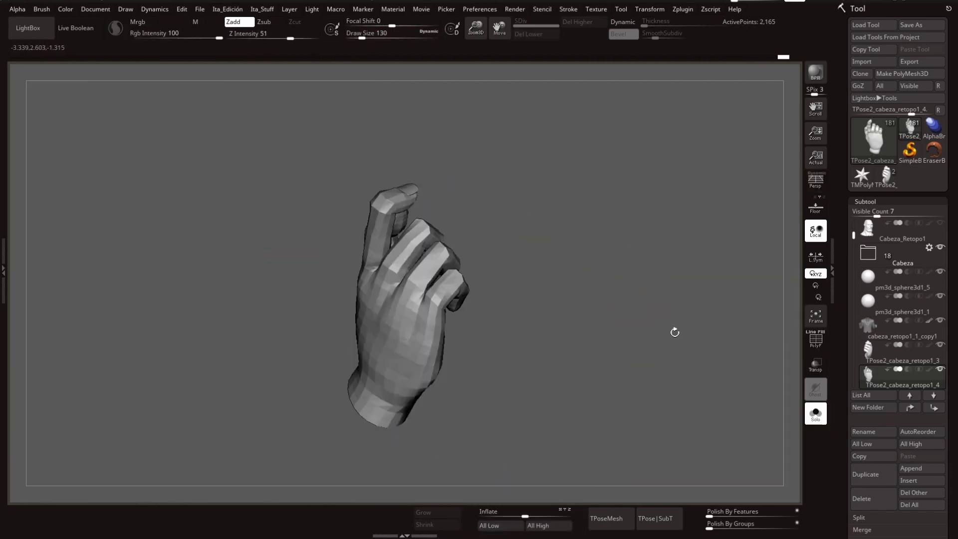
# Step: Show polygroups, adjust the hand, and isolate the pink palm polygroup
pyautogui.hotkey('shift', 'f')
pyautogui.moveTo(391, 328); pyautogui.dragTo(635, 234)
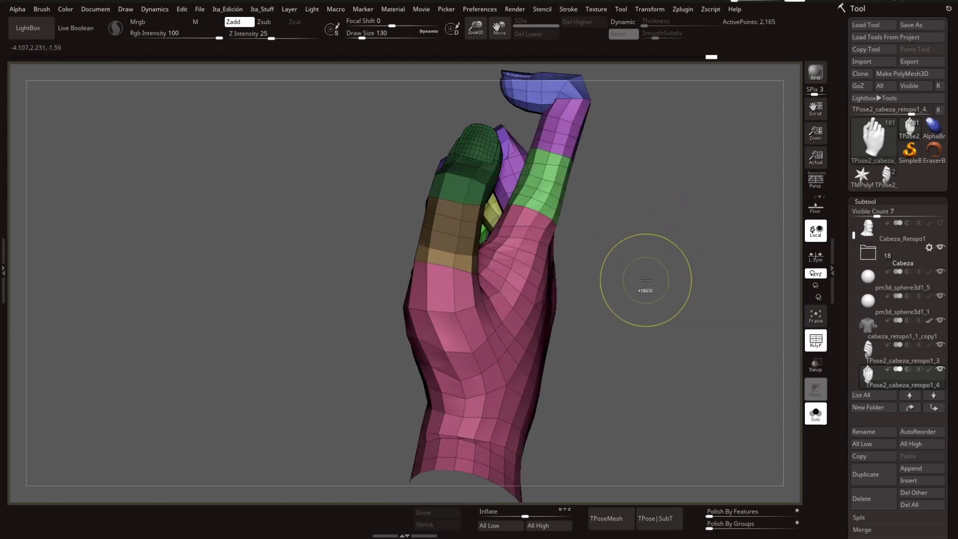
pyautogui.press('w')
pyautogui.moveTo(578, 300)
pyautogui.mouseDown()
pyautogui.moveTo(479, 274)
pyautogui.moveTo(520, 268)
pyautogui.mouseUp()
pyautogui.press('q')
pyautogui.moveTo(621, 182)
pyautogui.mouseDown()
pyautogui.moveTo(522, 256)
pyautogui.moveTo(567, 278)
pyautogui.mouseUp()
pyautogui.keyDown('ctrl'); pyautogui.keyDown('shift'); pyautogui.click(567, 278); pyautogui.keyUp('shift'); pyautogui.keyUp('ctrl')
pyautogui.moveTo(690, 289); pyautogui.dragTo(716, 263)
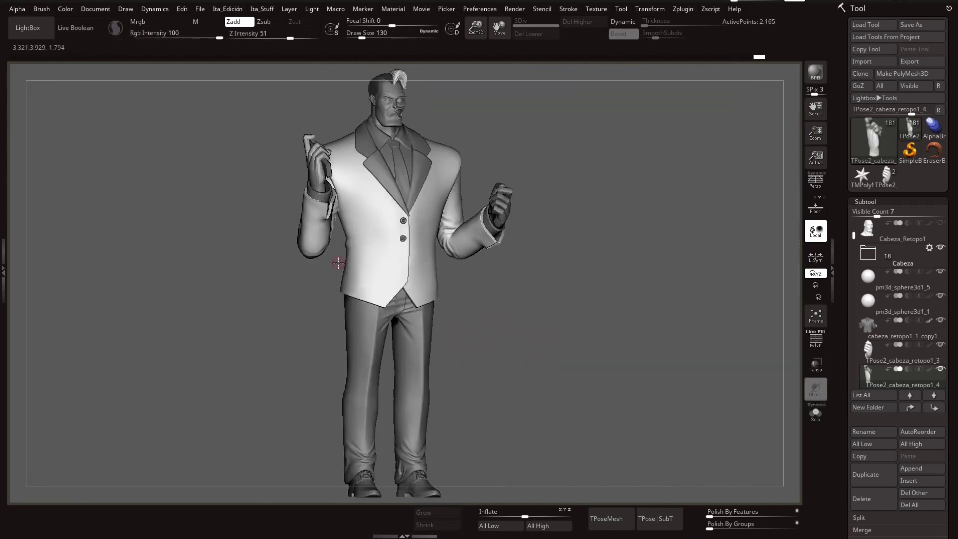
# Step: Make cabeza_retopo1_1_copy1 the active jacket subtool with the full figure in view, then save
pyautogui.press('p')
pyautogui.moveTo(529, 314); pyautogui.dragTo(560, 318)
pyautogui.keyDown('alt'); pyautogui.click(539, 250); pyautogui.keyUp('alt')
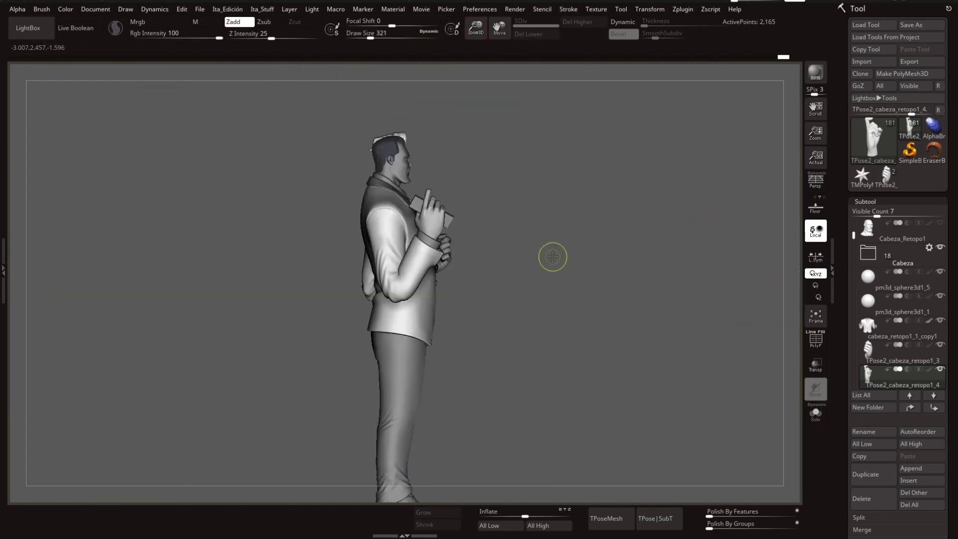
pyautogui.moveTo(552, 254)
pyautogui.mouseDown()
pyautogui.moveTo(601, 219)
pyautogui.moveTo(606, 145)
pyautogui.moveTo(408, 349)
pyautogui.moveTo(468, 348)
pyautogui.moveTo(558, 242)
pyautogui.moveTo(648, 301)
pyautogui.moveTo(642, 204)
pyautogui.mouseUp()
pyautogui.keyDown('alt'); pyautogui.click(493, 206); pyautogui.keyUp('alt')
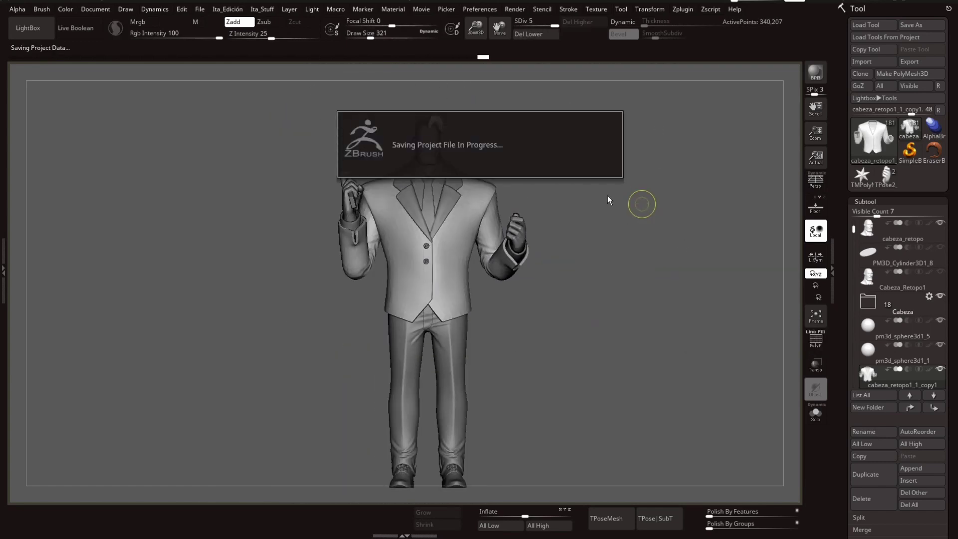
pyautogui.press('space')
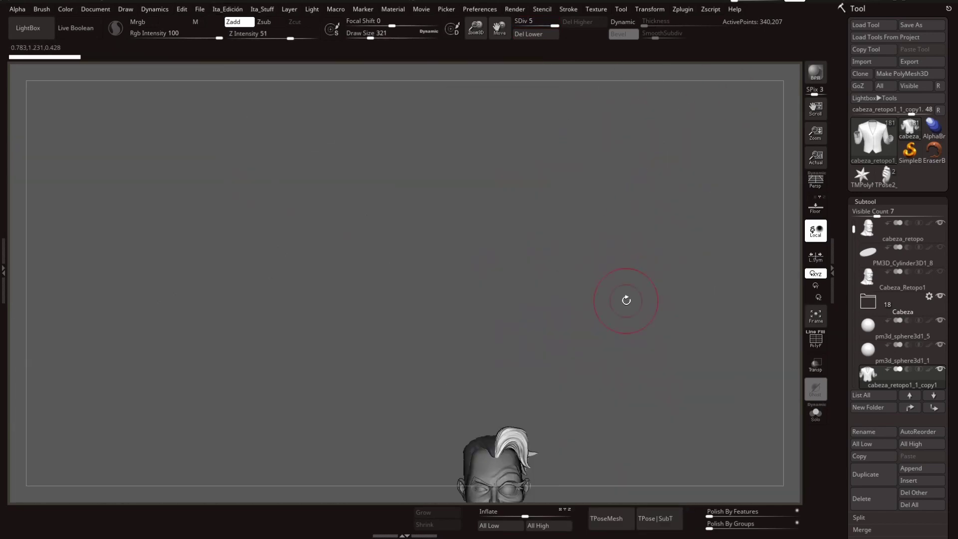
# Step: Load the TPose3 tool and hide all but the jacket's front panels and one cuff
pyautogui.click(607, 519)
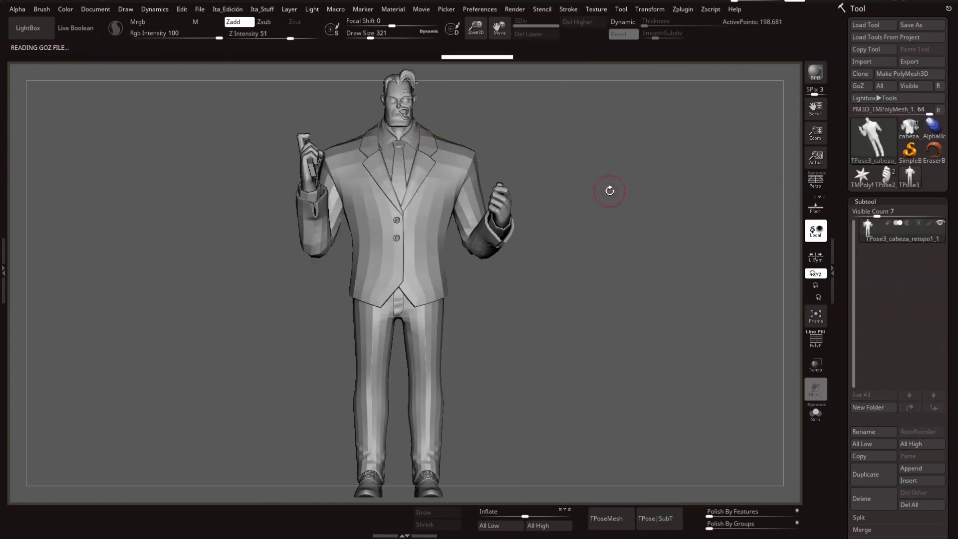
pyautogui.keyDown('ctrl'); pyautogui.moveTo(621, 247); pyautogui.dragTo(514, 160, button='right'); pyautogui.keyUp('ctrl')
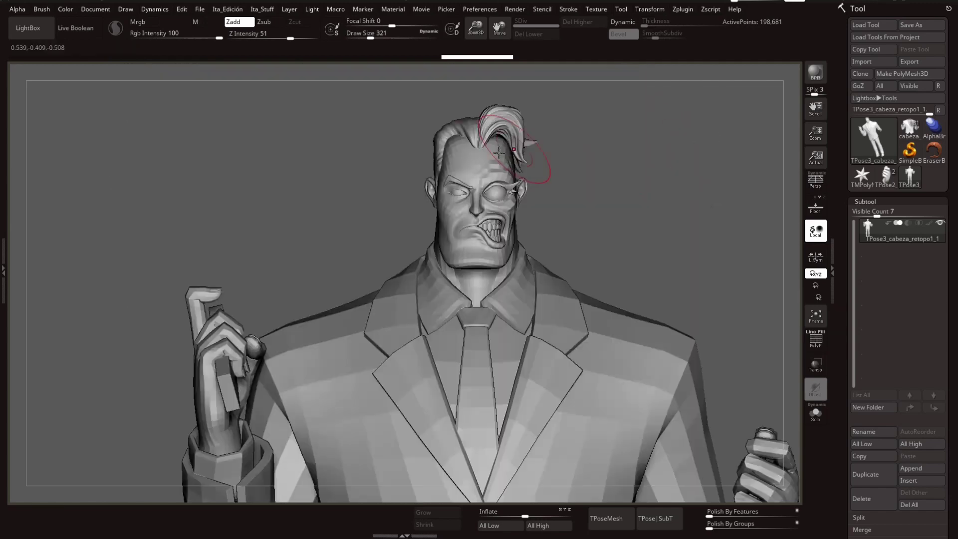
pyautogui.moveTo(371, 38); pyautogui.dragTo(365, 39)
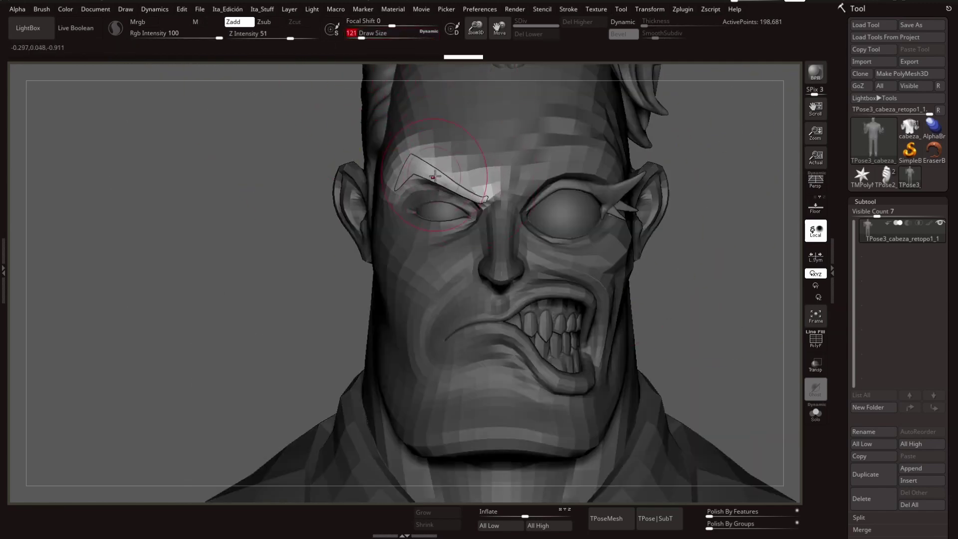
pyautogui.moveTo(434, 176)
pyautogui.mouseDown(button='right')
pyautogui.moveTo(672, 235)
pyautogui.moveTo(508, 246)
pyautogui.mouseUp(button='right')
pyautogui.press('w')
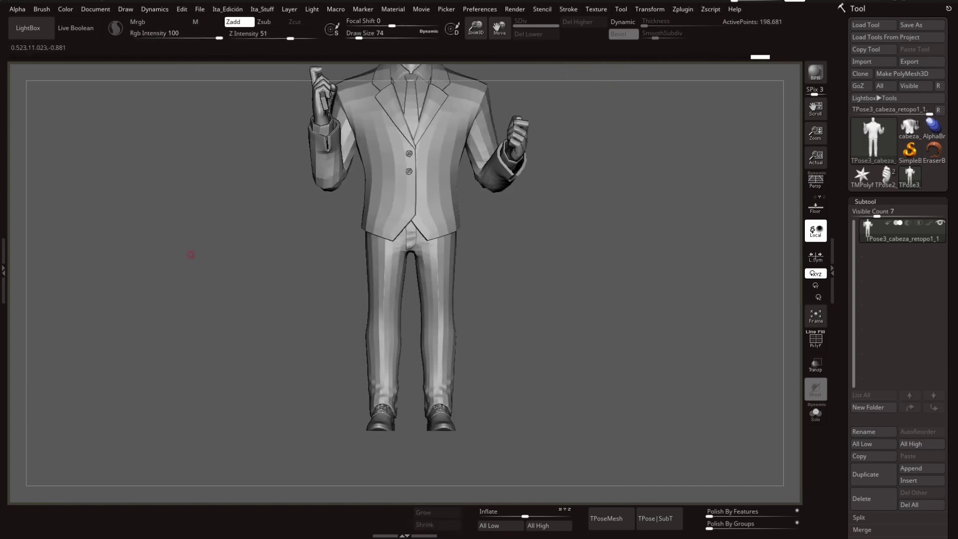
pyautogui.hotkey('shift', 'f')
pyautogui.keyDown('ctrl'); pyautogui.moveTo(345, 235); pyautogui.dragTo(505, 454); pyautogui.keyUp('ctrl')
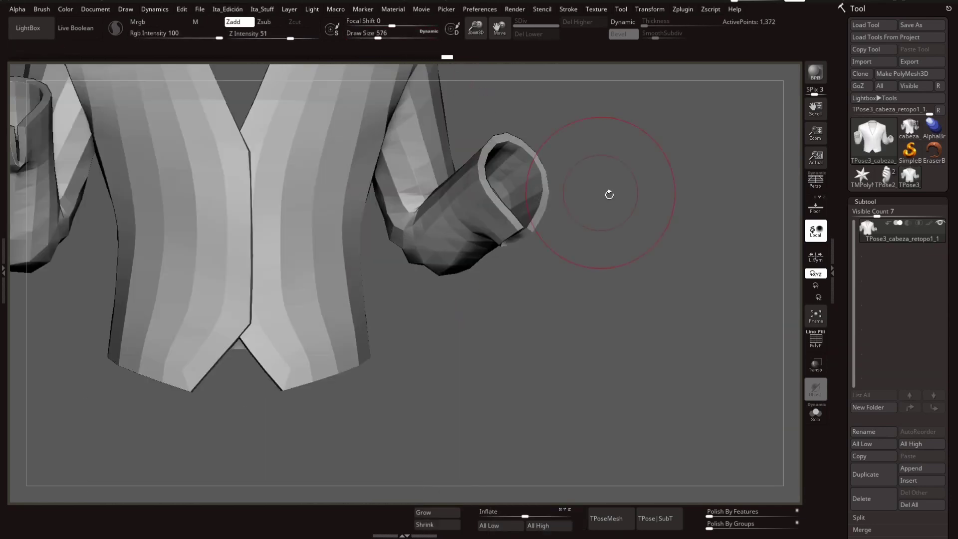
# Step: Toggle polygroup display and rotate the jacket piece into position
pyautogui.hotkey('shift', 'f')
pyautogui.moveTo(467, 188); pyautogui.dragTo(486, 180)
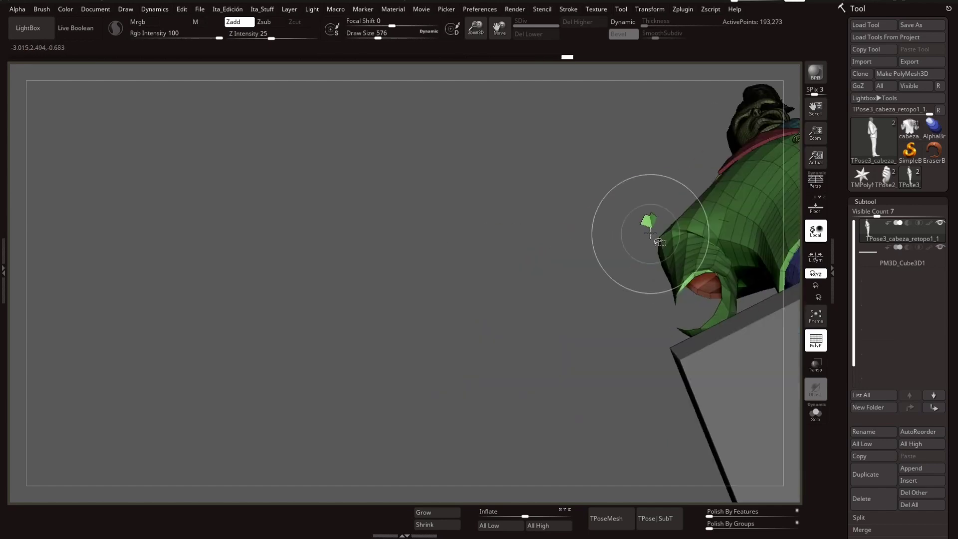
# Step: Unhide all parts, save the project, and inspect the figure on its base in perspective
pyautogui.keyDown('ctrl'); pyautogui.keyDown('alt'); pyautogui.keyDown('shift'); pyautogui.click(575, 233); pyautogui.keyUp('shift'); pyautogui.keyUp('alt'); pyautogui.keyUp('ctrl')
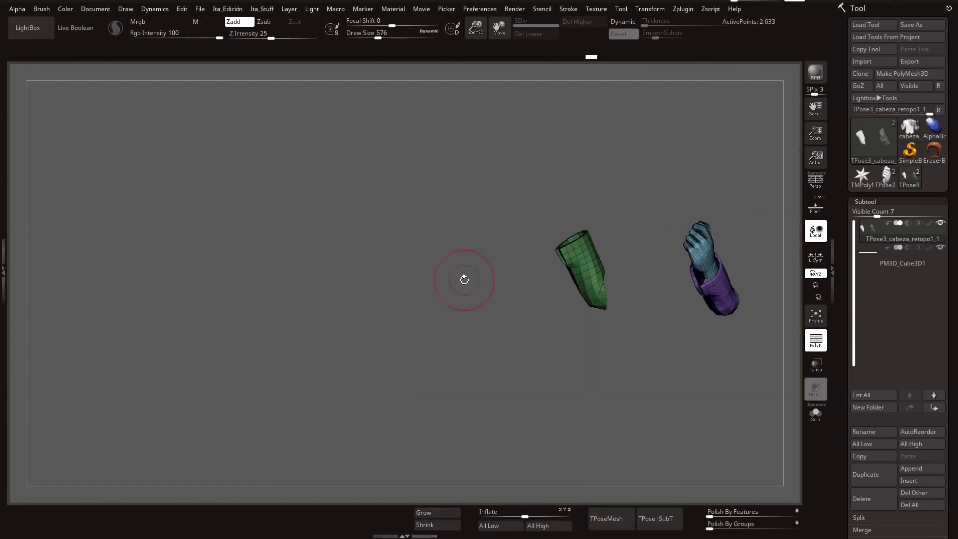
pyautogui.keyDown('ctrl'); pyautogui.keyDown('shift'); pyautogui.click(442, 278); pyautogui.keyUp('shift'); pyautogui.keyUp('ctrl')
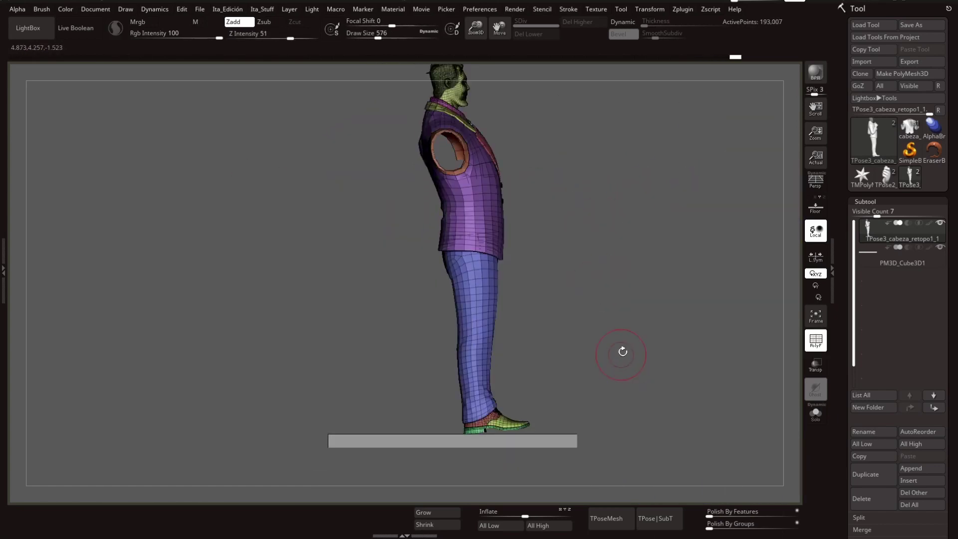
pyautogui.keyDown('alt'); pyautogui.moveTo(510, 265); pyautogui.dragTo(449, 349); pyautogui.keyUp('alt')
pyautogui.press('q')
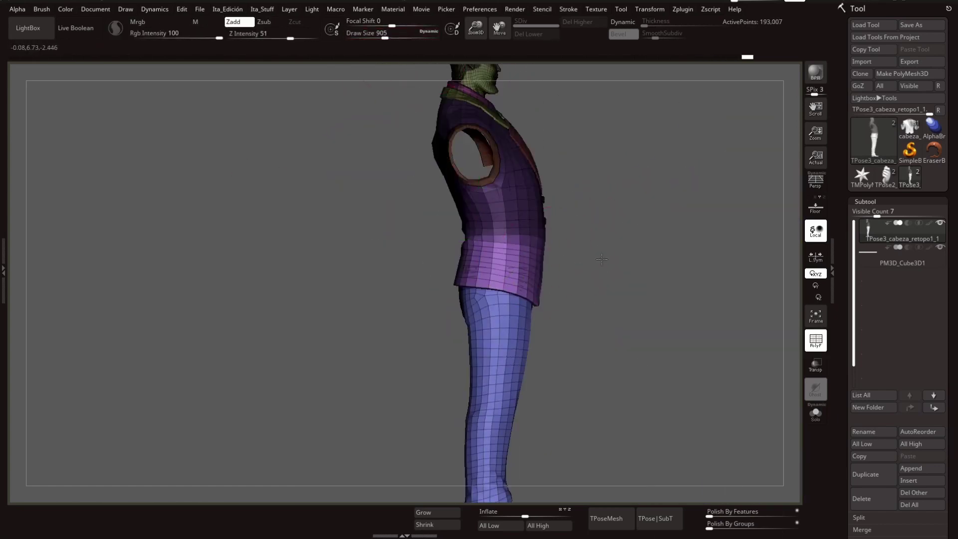
pyautogui.hotkey('ctrl', 's')
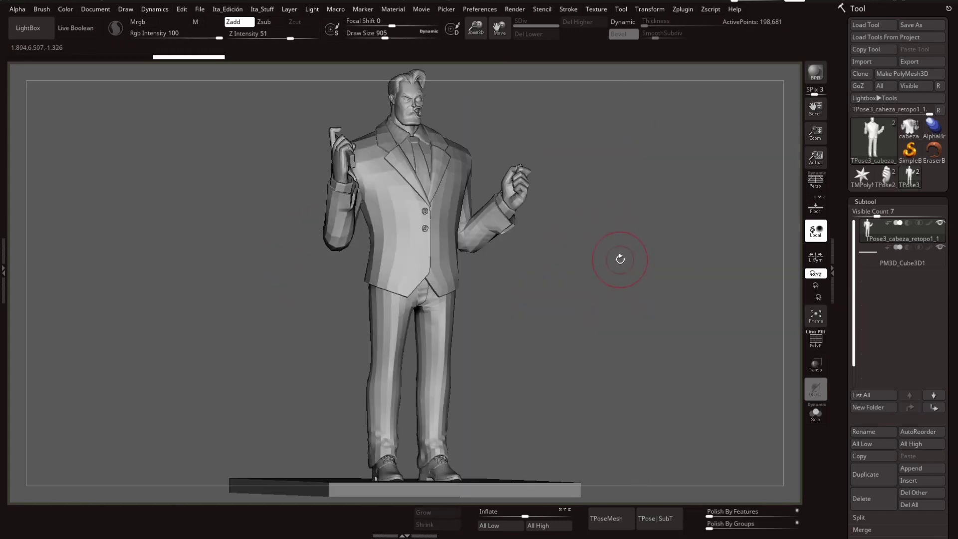
pyautogui.press('p')
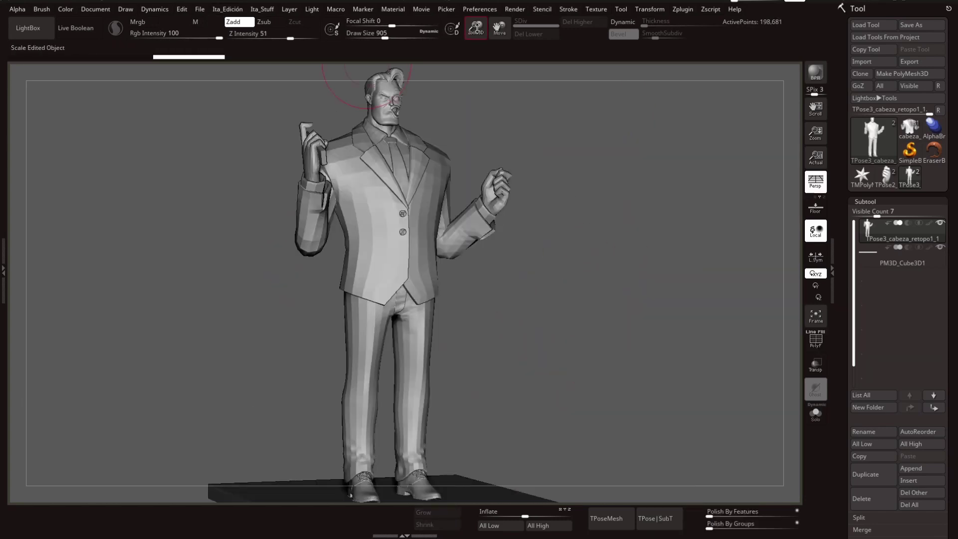
pyautogui.moveTo(477, 28)
pyautogui.mouseDown()
pyautogui.moveTo(353, 246)
pyautogui.moveTo(354, 203)
pyautogui.moveTo(632, 332)
pyautogui.moveTo(434, 289)
pyautogui.mouseUp()
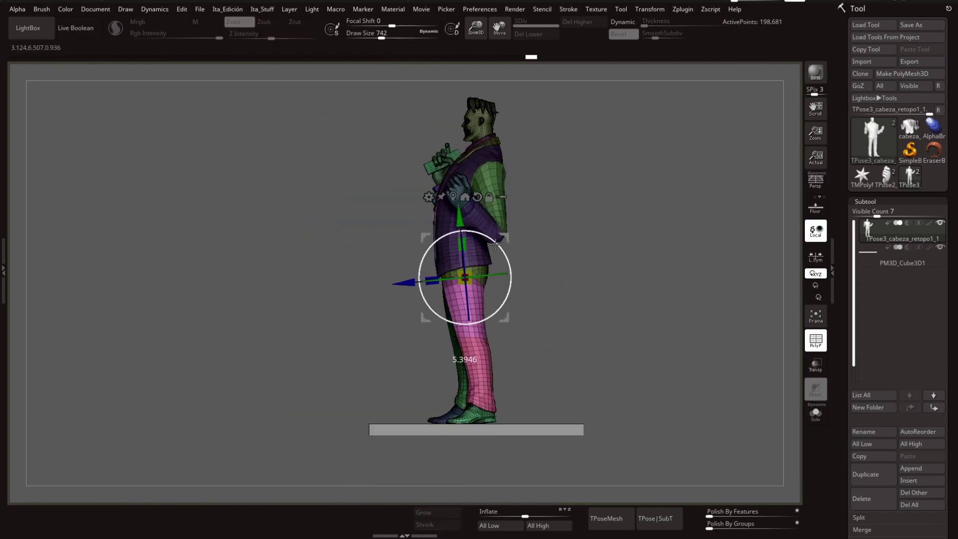
# Step: Rotate the shoes with the gizmo so they sit flat on the slab base
pyautogui.moveTo(511, 267)
pyautogui.mouseDown()
pyautogui.moveTo(452, 226)
pyautogui.moveTo(486, 196)
pyautogui.mouseUp()
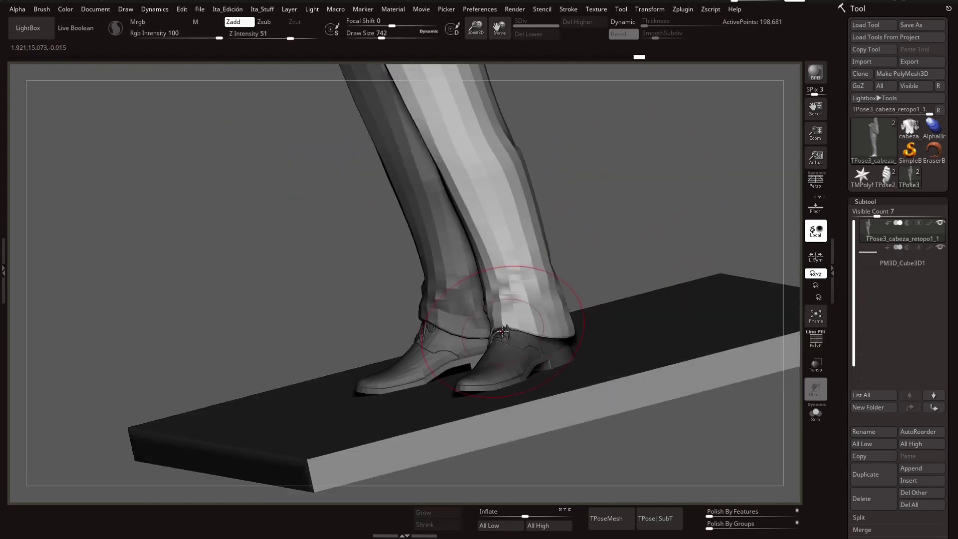
pyautogui.moveTo(629, 302); pyautogui.dragTo(603, 338)
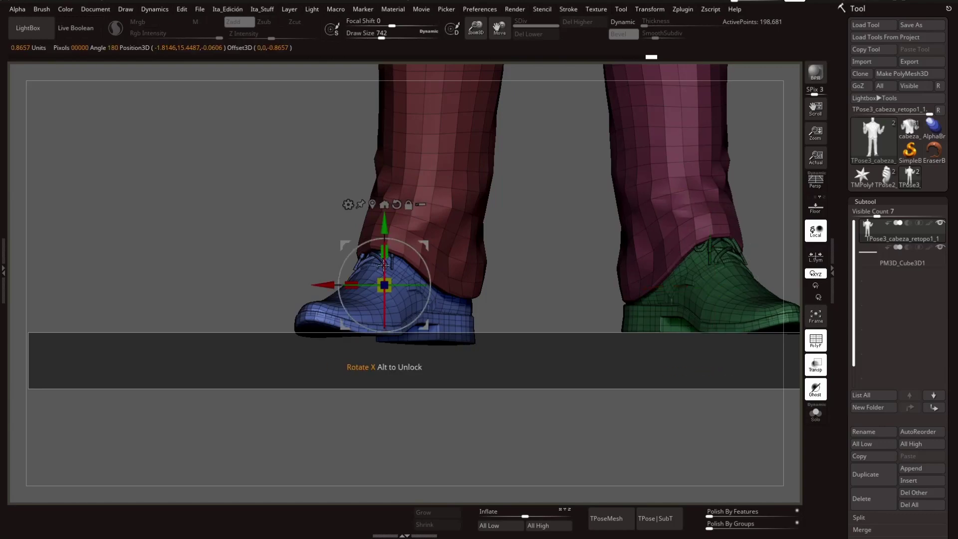
pyautogui.press('q')
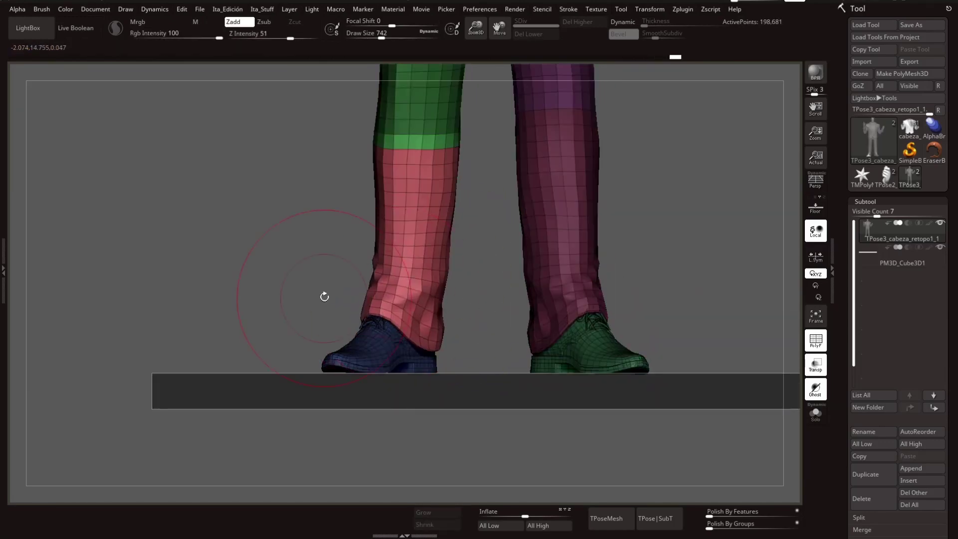
pyautogui.moveTo(323, 295)
pyautogui.mouseDown()
pyautogui.moveTo(696, 281)
pyautogui.moveTo(597, 300)
pyautogui.moveTo(637, 332)
pyautogui.moveTo(545, 303)
pyautogui.mouseUp()
pyautogui.press('p')
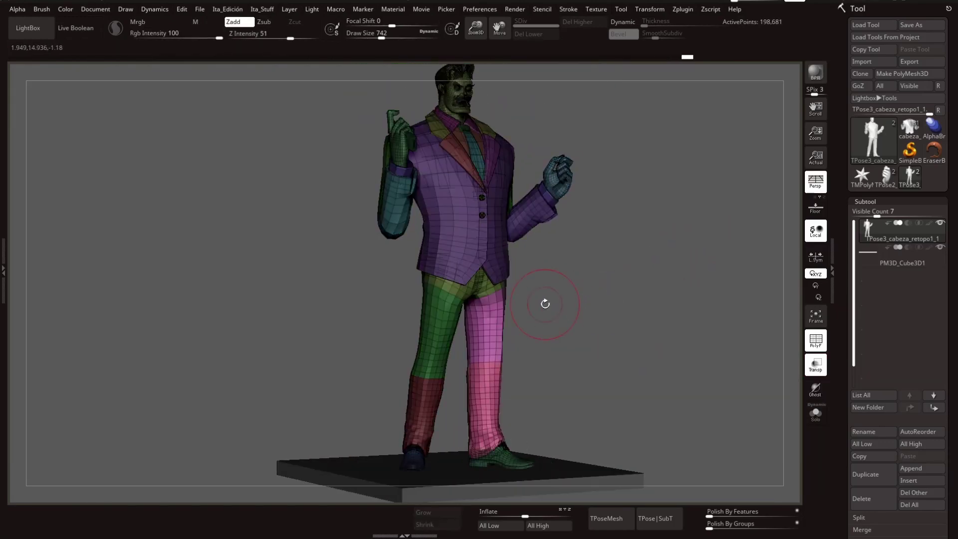
pyautogui.press('q')
pyautogui.moveTo(527, 270)
pyautogui.mouseDown()
pyautogui.moveTo(655, 316)
pyautogui.moveTo(471, 314)
pyautogui.mouseUp()
pyautogui.press('w')
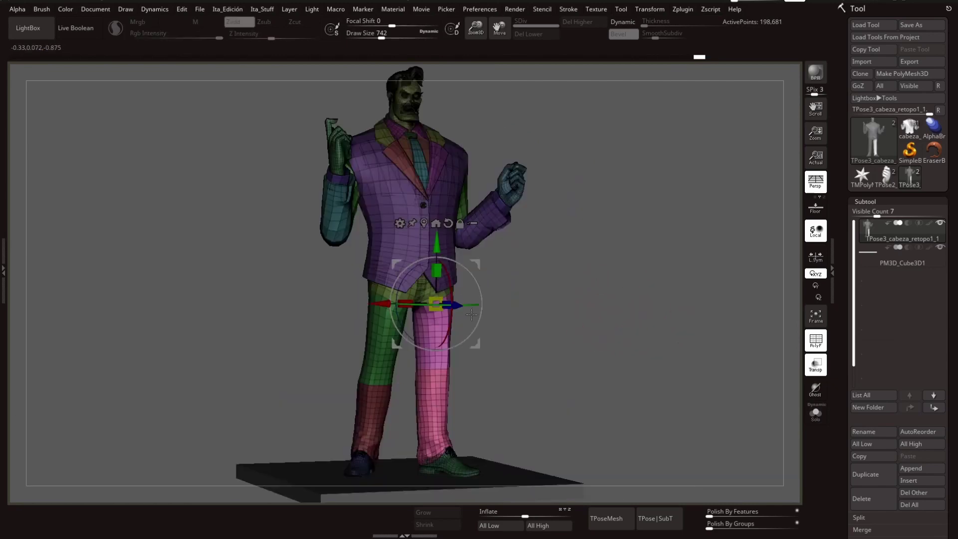
pyautogui.moveTo(565, 290); pyautogui.dragTo(453, 286)
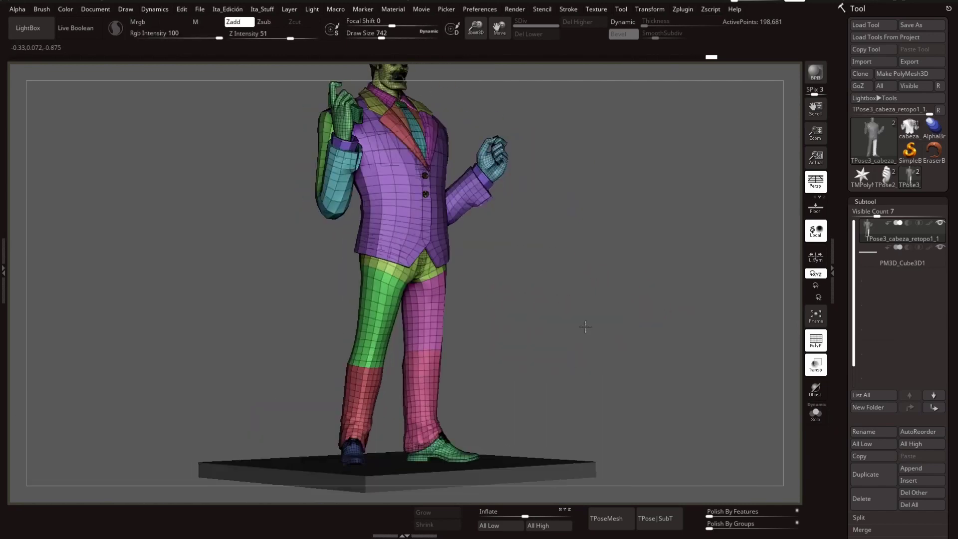
# Step: Check the shoes and trousers from several views, then isolate the lower-left trouser polygroup
pyautogui.moveTo(530, 305)
pyautogui.mouseDown()
pyautogui.moveTo(569, 330)
pyautogui.moveTo(463, 340)
pyautogui.moveTo(609, 338)
pyautogui.moveTo(670, 254)
pyautogui.mouseUp()
pyautogui.hotkey('shift', 'f')
pyautogui.press('p')
pyautogui.moveTo(418, 338); pyautogui.dragTo(493, 277)
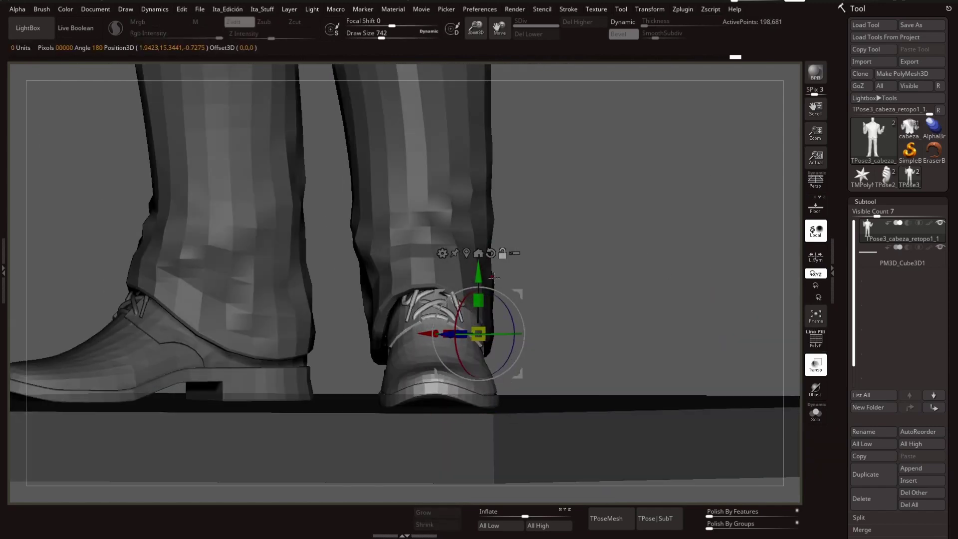
pyautogui.moveTo(558, 266); pyautogui.dragTo(499, 377)
pyautogui.moveTo(526, 323)
pyautogui.mouseDown()
pyautogui.moveTo(554, 334)
pyautogui.moveTo(507, 301)
pyautogui.moveTo(561, 297)
pyautogui.mouseUp()
pyautogui.press('p')
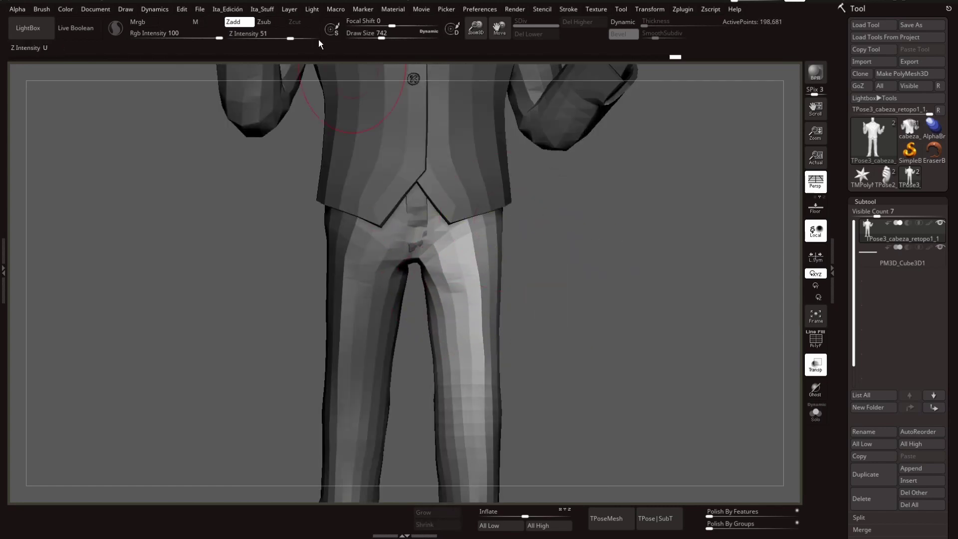
pyautogui.moveTo(584, 336); pyautogui.dragTo(499, 300)
pyautogui.moveTo(584, 336); pyautogui.dragTo(406, 256)
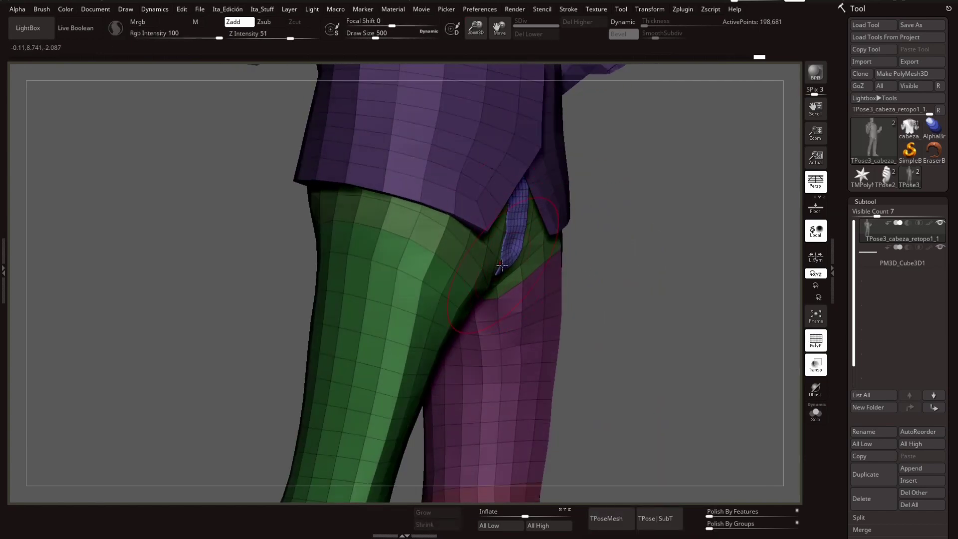
pyautogui.moveTo(502, 265); pyautogui.dragTo(567, 313)
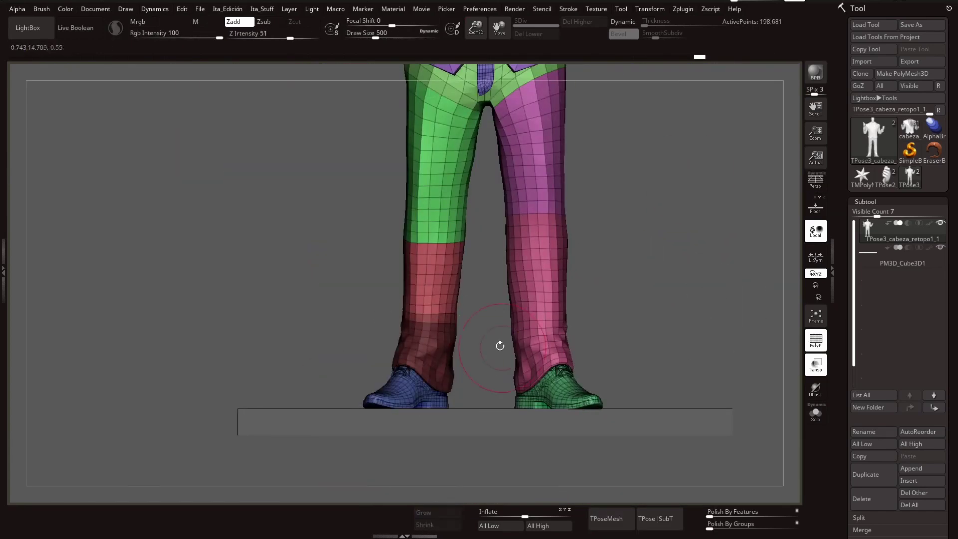
pyautogui.keyDown('ctrl'); pyautogui.keyDown('shift'); pyautogui.click(399, 332); pyautogui.keyUp('shift'); pyautogui.keyUp('ctrl')
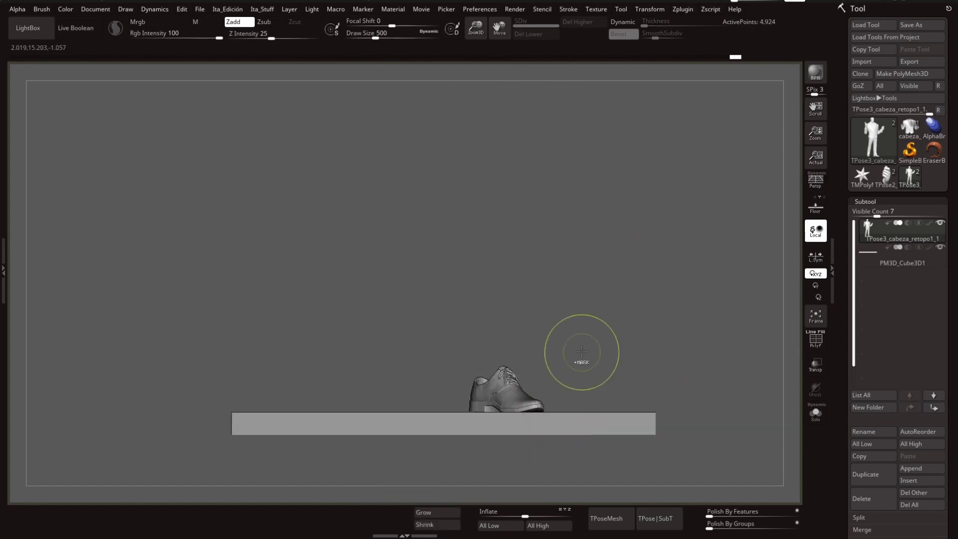
# Step: Mask the lower right trouser leg and shoe, and shift the unmasked lower leg right
pyautogui.keyDown('ctrl'); pyautogui.moveTo(567, 330); pyautogui.dragTo(589, 341); pyautogui.keyUp('ctrl')
pyautogui.moveTo(428, 344); pyautogui.dragTo(554, 344)
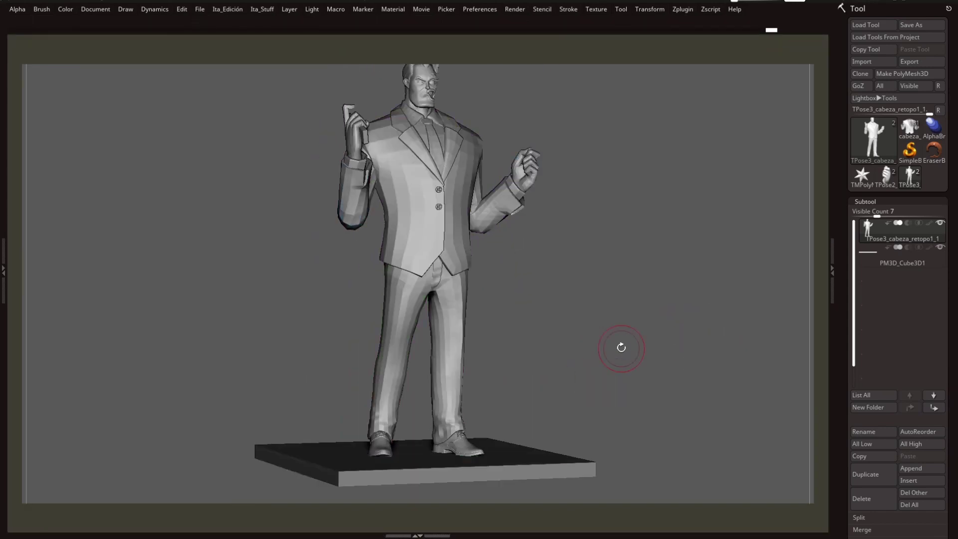
pyautogui.moveTo(377, 382); pyautogui.dragTo(528, 363)
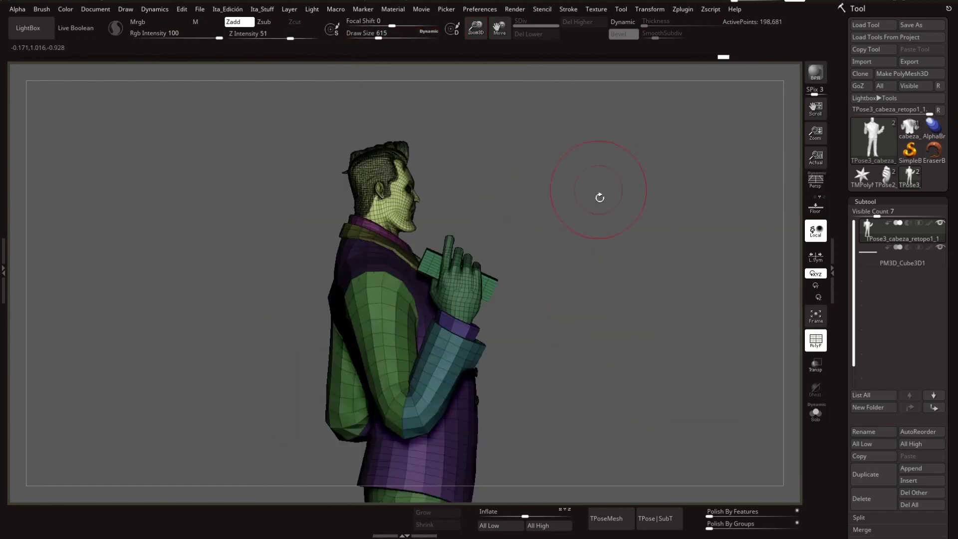
pyautogui.press('f')
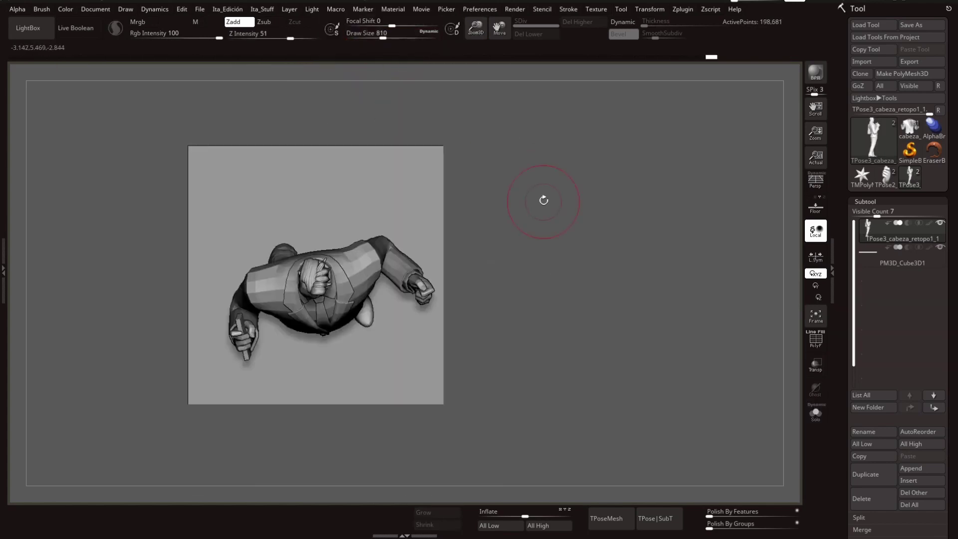
# Step: Turn off polygroup colouring and view the grey character from above
pyautogui.press('w')
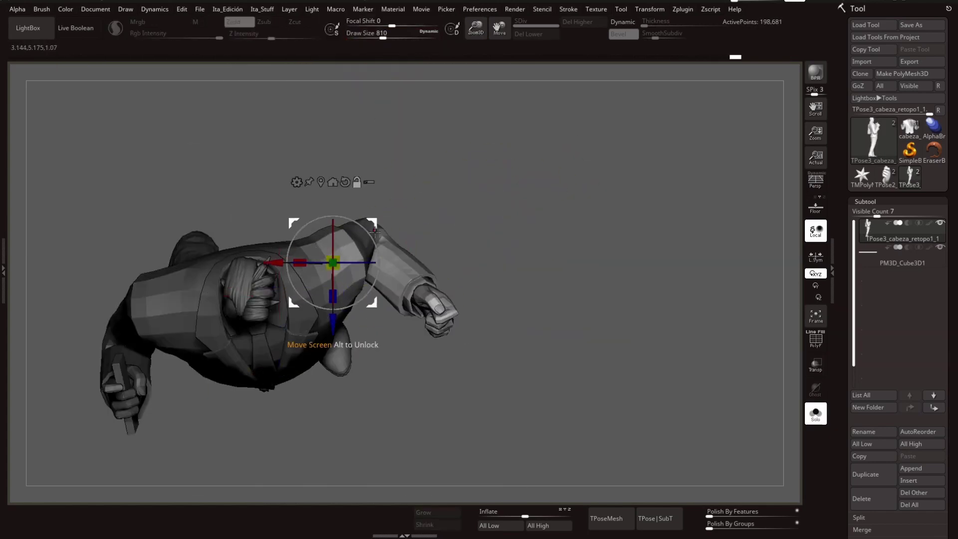
pyautogui.moveTo(361, 230); pyautogui.dragTo(476, 118)
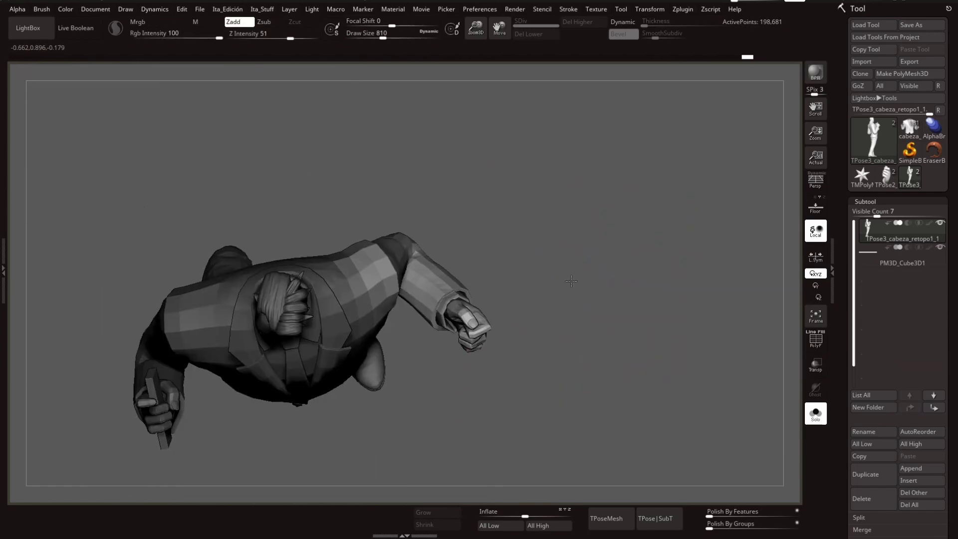
pyautogui.press('q')
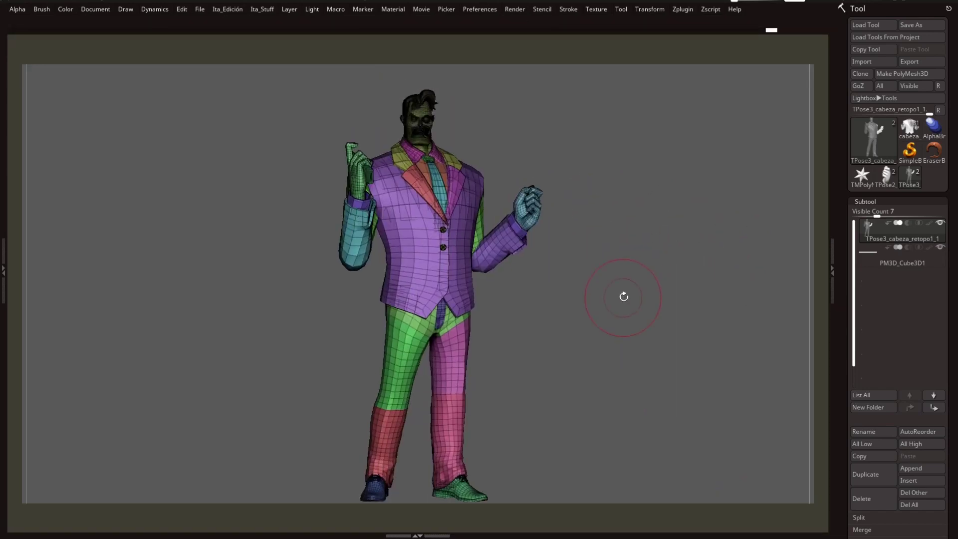
pyautogui.hotkey('shift', 'f')
pyautogui.moveTo(624, 296); pyautogui.dragTo(632, 353)
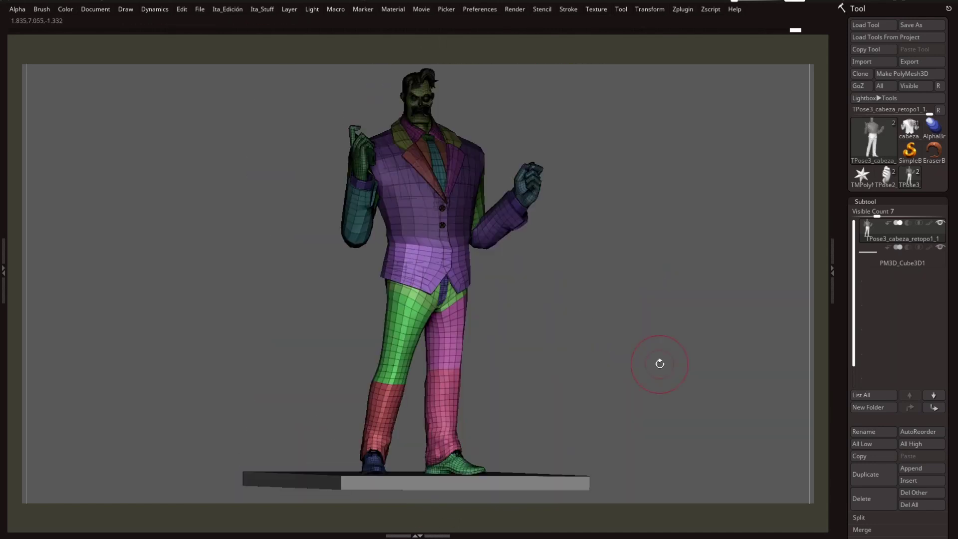
pyautogui.moveTo(604, 346); pyautogui.dragTo(603, 314)
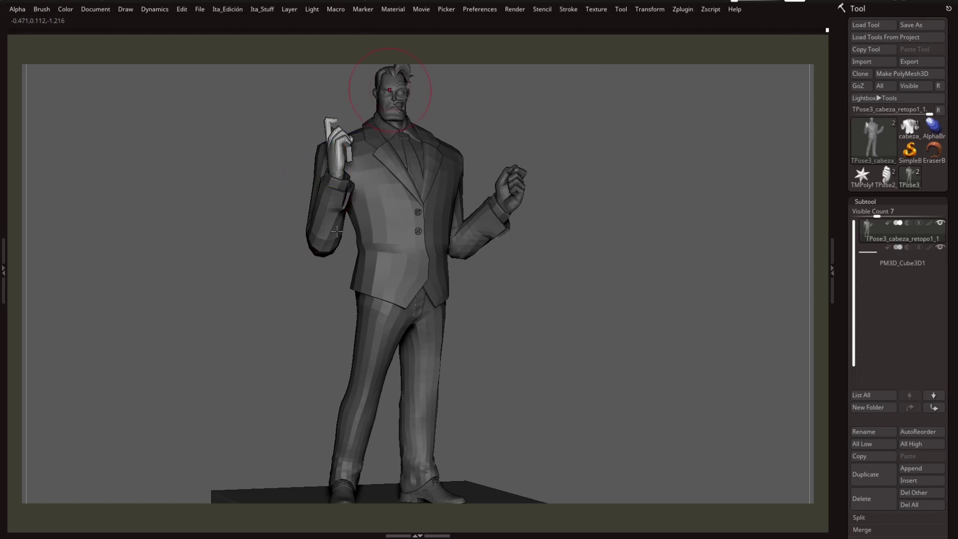
# Step: Turn on polygroup display and inspect the purple strap piece up close from several angles
pyautogui.keyDown('alt'); pyautogui.moveTo(337, 231); pyautogui.dragTo(546, 321); pyautogui.keyUp('alt')
pyautogui.hotkey('shift', 'f')
pyautogui.moveTo(463, 220)
pyautogui.keyDown('alt'); pyautogui.mouseDown()
pyautogui.moveTo(723, 351)
pyautogui.moveTo(483, 228)
pyautogui.mouseUp(); pyautogui.keyUp('alt')
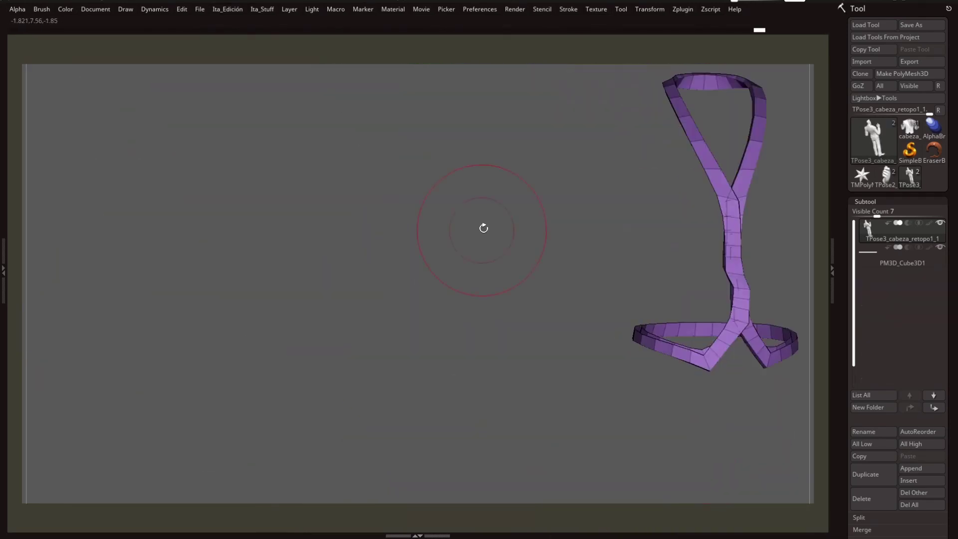
pyautogui.moveTo(514, 389)
pyautogui.mouseDown()
pyautogui.moveTo(754, 391)
pyautogui.moveTo(676, 284)
pyautogui.mouseUp()
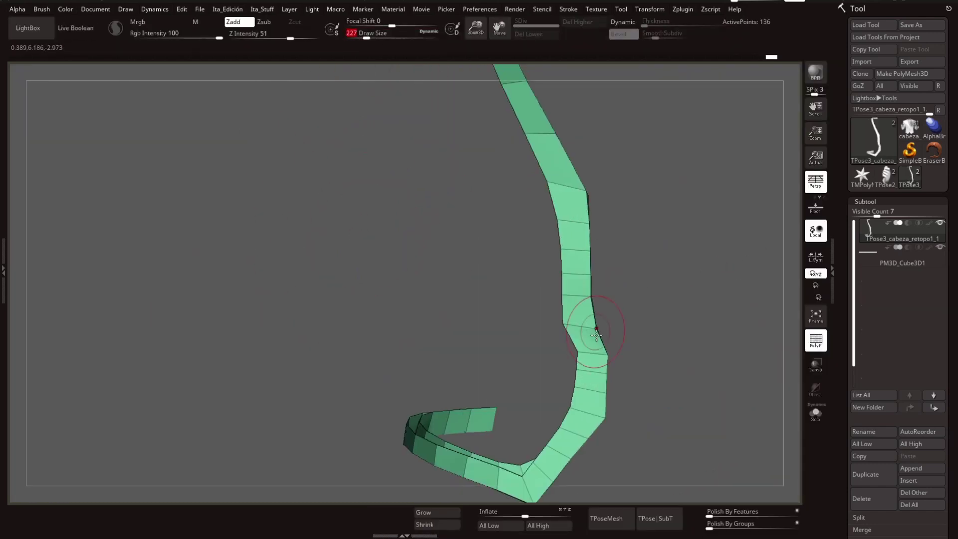
pyautogui.moveTo(598, 326); pyautogui.dragTo(549, 303)
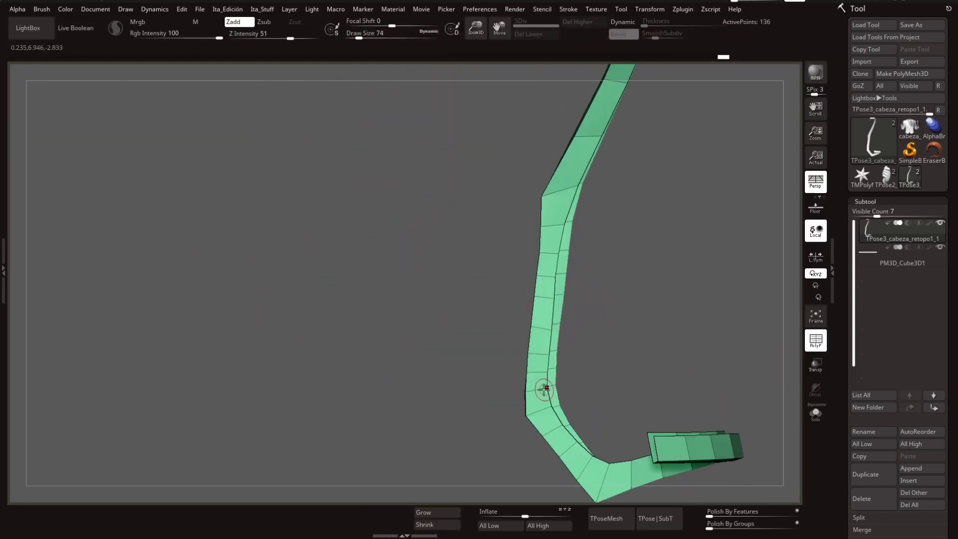
pyautogui.moveTo(545, 389); pyautogui.dragTo(663, 161)
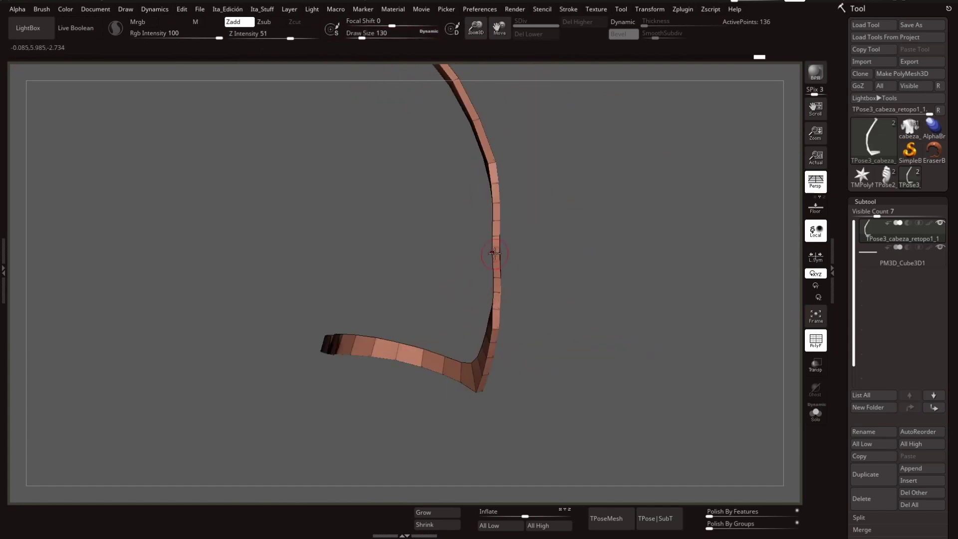
# Step: Select the vest, frame the whole character in perspective, and hide the polygroup display
pyautogui.keyDown('alt'); pyautogui.click(551, 250); pyautogui.keyUp('alt')
pyautogui.moveTo(551, 250)
pyautogui.mouseDown()
pyautogui.moveTo(500, 349)
pyautogui.moveTo(765, 276)
pyautogui.moveTo(598, 289)
pyautogui.moveTo(402, 101)
pyautogui.mouseUp()
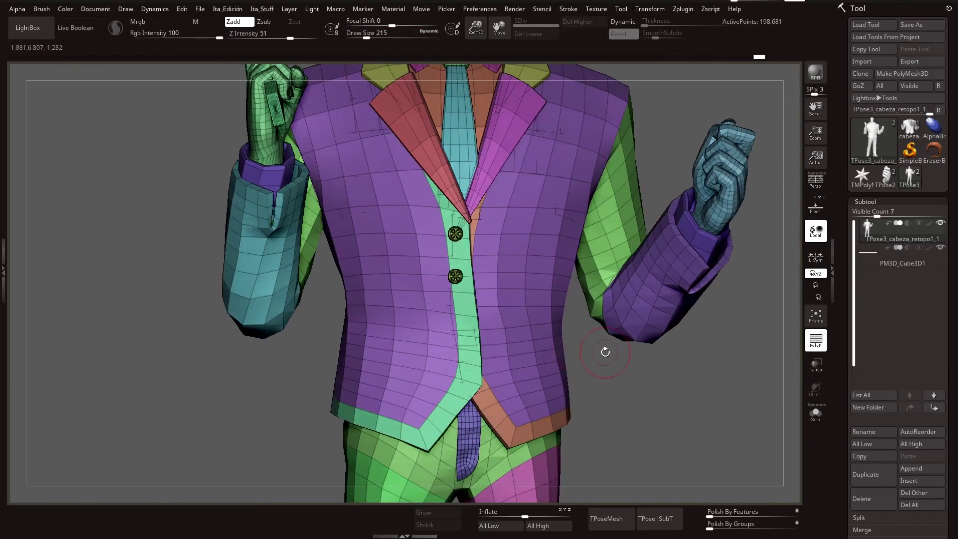
pyautogui.press('p')
pyautogui.press('f')
pyautogui.hotkey('shift', 'f')
# Step: Save the project and frame the full figure in view
pyautogui.hotkey('ctrl', 's')
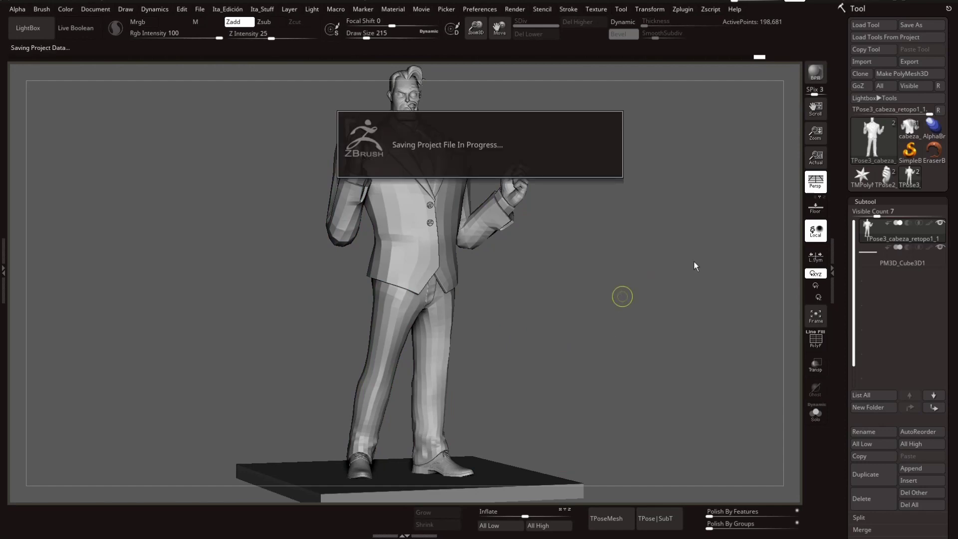
pyautogui.moveTo(694, 260); pyautogui.dragTo(593, 291)
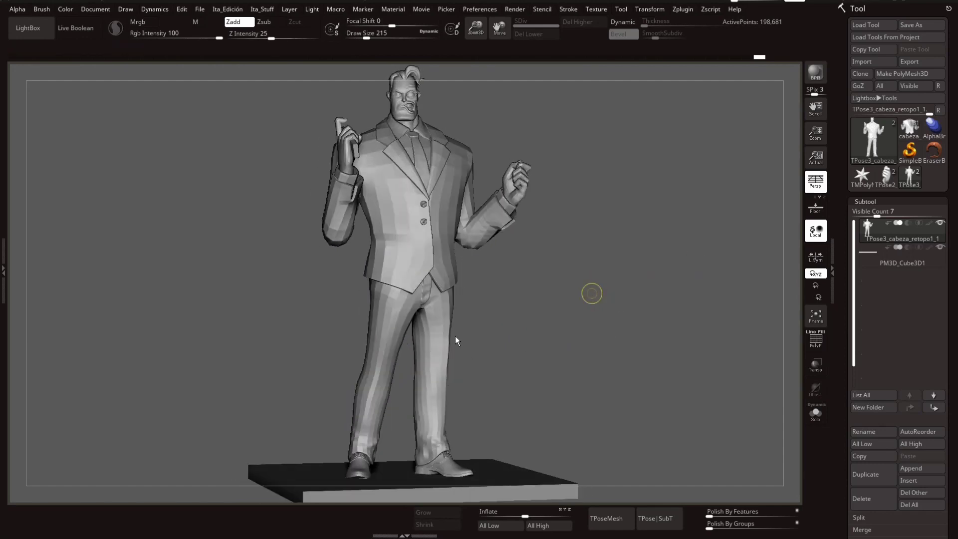
pyautogui.hotkey('ctrl', 's')
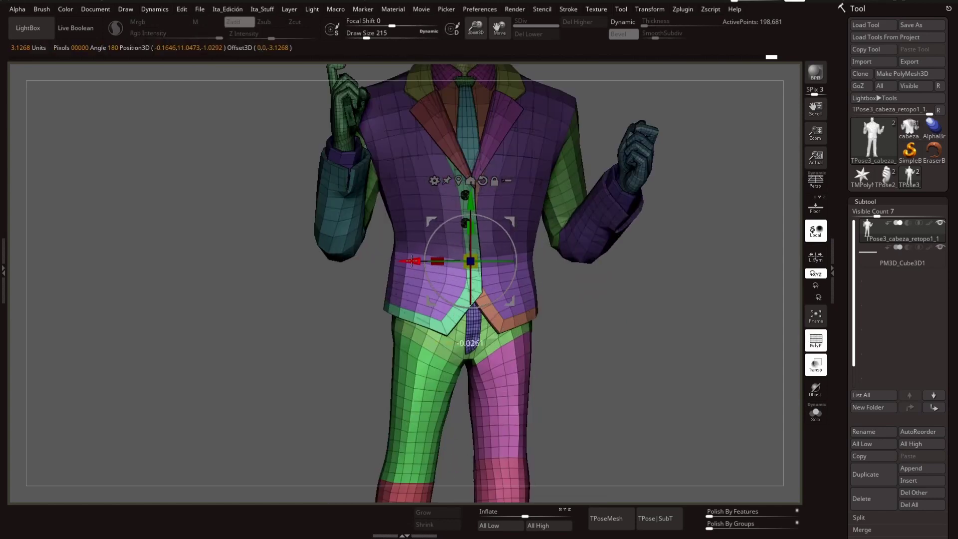
pyautogui.press('f')
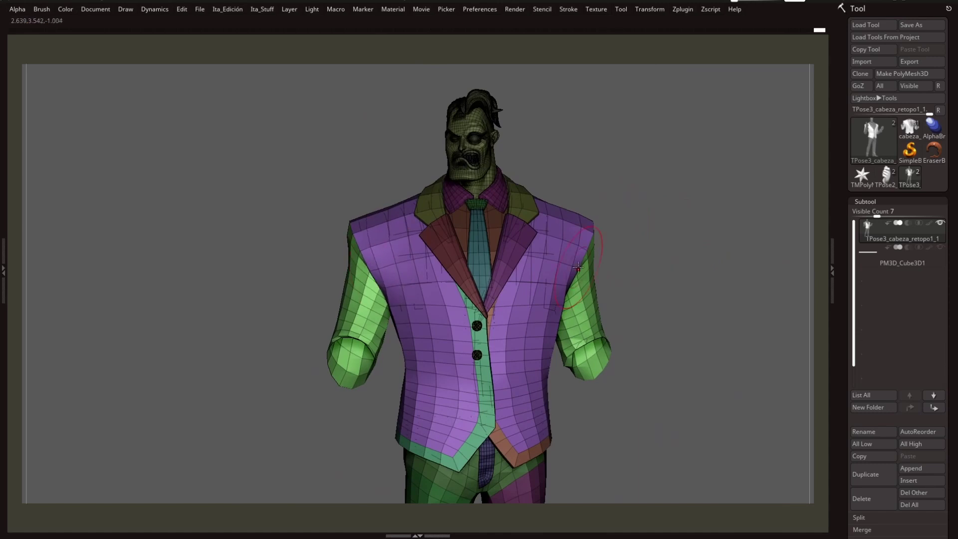
# Step: Check the pose from three-quarter, side, below and back views, undoing one stray change
pyautogui.moveTo(627, 336); pyautogui.dragTo(543, 355)
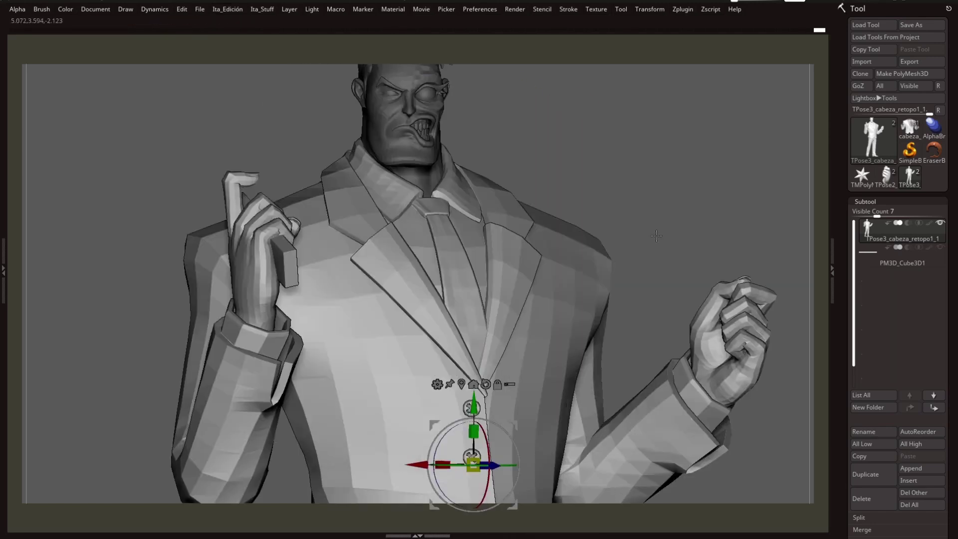
pyautogui.keyDown('alt'); pyautogui.moveTo(656, 235); pyautogui.dragTo(575, 138); pyautogui.keyUp('alt')
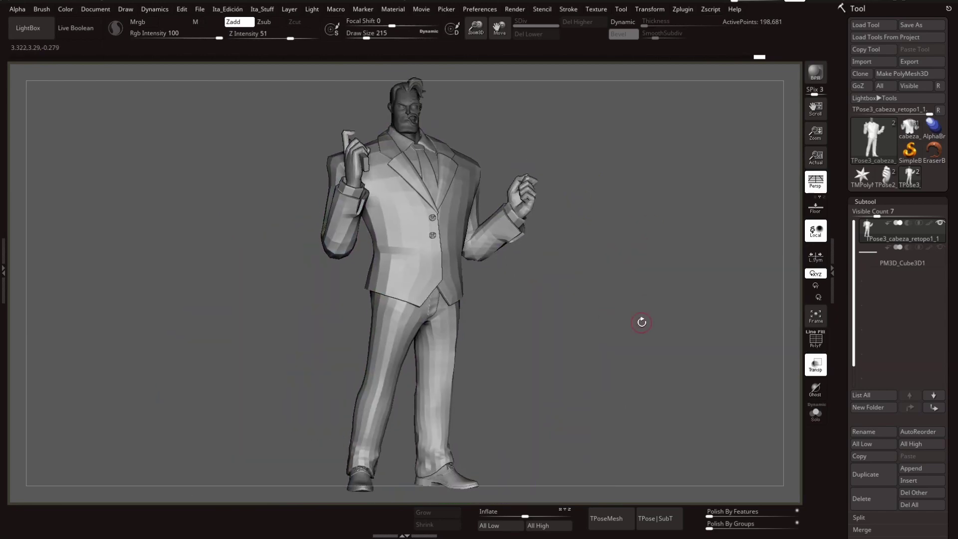
pyautogui.moveTo(642, 322)
pyautogui.mouseDown()
pyautogui.moveTo(638, 338)
pyautogui.moveTo(618, 330)
pyautogui.mouseUp()
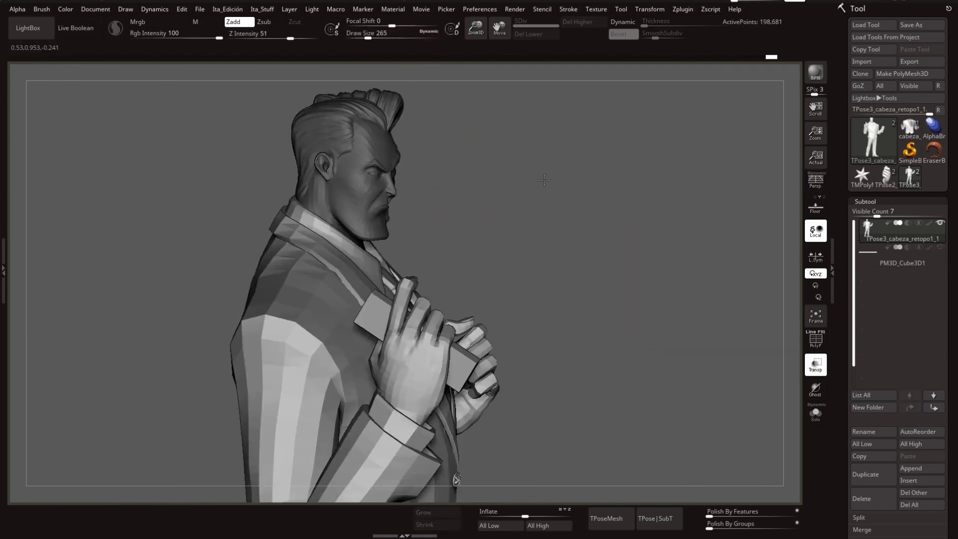
pyautogui.moveTo(544, 180)
pyautogui.mouseDown()
pyautogui.moveTo(511, 220)
pyautogui.moveTo(496, 331)
pyautogui.moveTo(556, 177)
pyautogui.mouseUp()
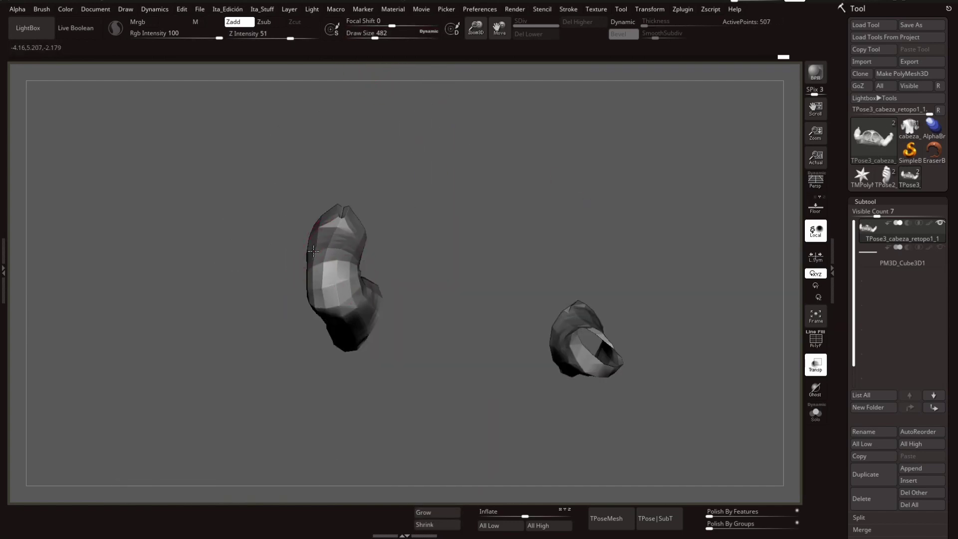
pyautogui.moveTo(313, 251); pyautogui.dragTo(306, 274)
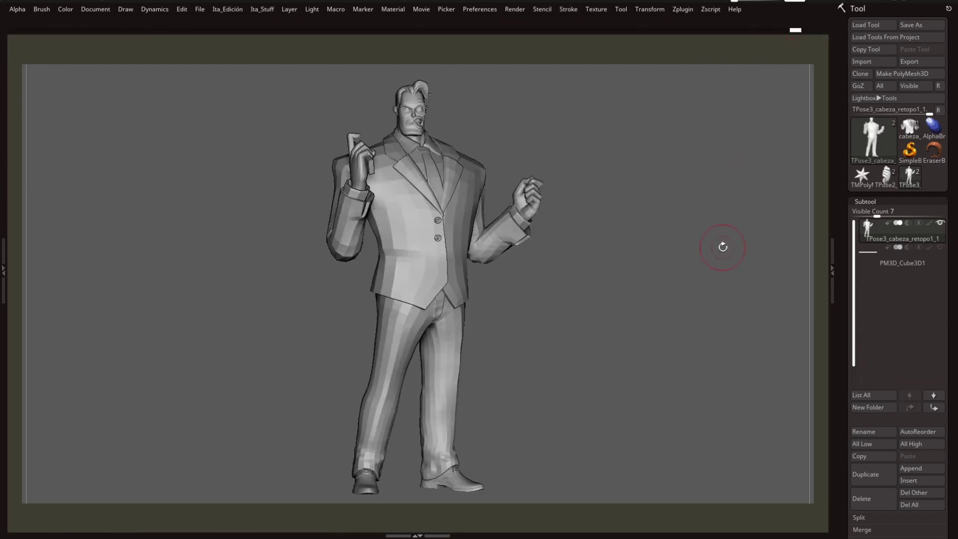
pyautogui.keyDown('ctrl'); pyautogui.moveTo(723, 246); pyautogui.dragTo(651, 253, button='right'); pyautogui.keyUp('ctrl')
pyautogui.moveTo(478, 161); pyautogui.dragTo(478, 371)
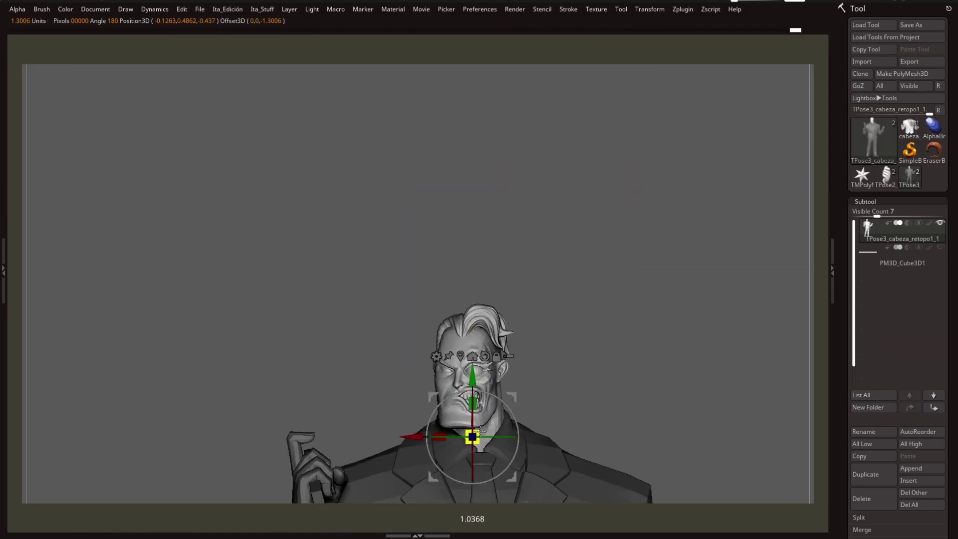
pyautogui.keyDown('ctrl'); pyautogui.moveTo(480, 429); pyautogui.dragTo(512, 285, button='right'); pyautogui.keyUp('ctrl')
pyautogui.hotkey('ctrl', 'z')
pyautogui.hotkey('ctrl', 'z')
pyautogui.hotkey('ctrl', 'z')
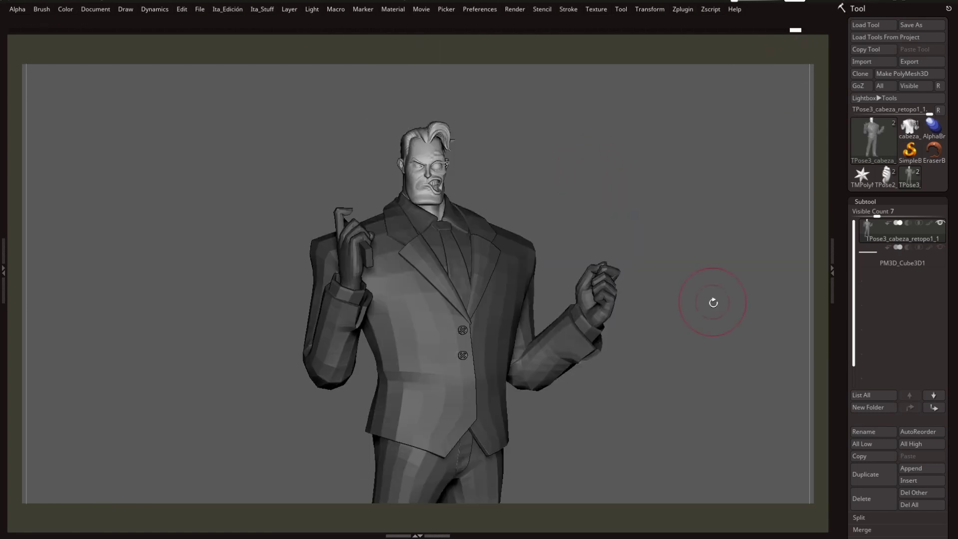
pyautogui.moveTo(713, 303)
pyautogui.mouseDown(button='right')
pyautogui.moveTo(676, 214)
pyautogui.moveTo(706, 144)
pyautogui.moveTo(346, 169)
pyautogui.mouseUp(button='right')
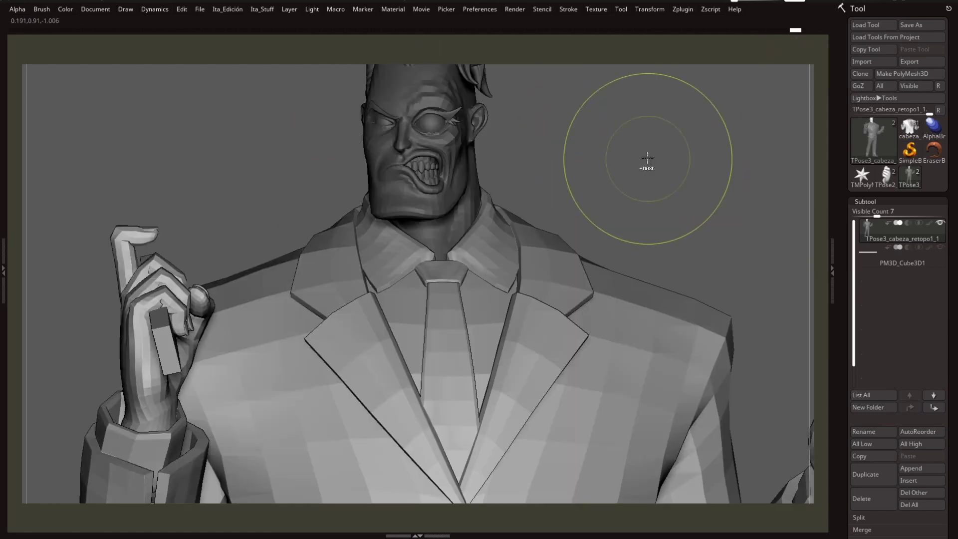
pyautogui.moveTo(647, 158)
pyautogui.keyDown('ctrl'); pyautogui.mouseDown(button='right')
pyautogui.moveTo(343, 384)
pyautogui.moveTo(384, 268)
pyautogui.moveTo(477, 290)
pyautogui.mouseUp(button='right'); pyautogui.keyUp('ctrl')
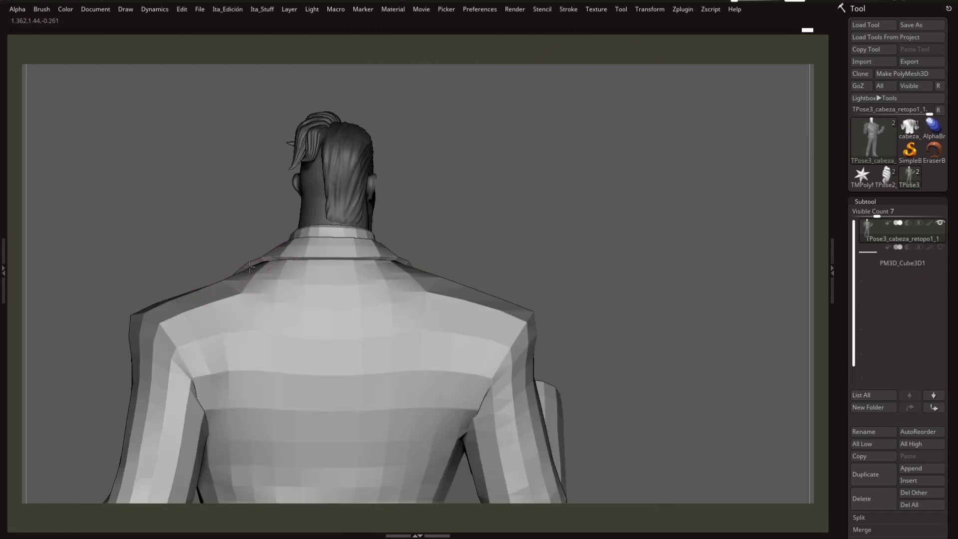
pyautogui.moveTo(249, 267)
pyautogui.mouseDown(button='right')
pyautogui.moveTo(609, 224)
pyautogui.moveTo(673, 265)
pyautogui.moveTo(433, 356)
pyautogui.mouseUp(button='right')
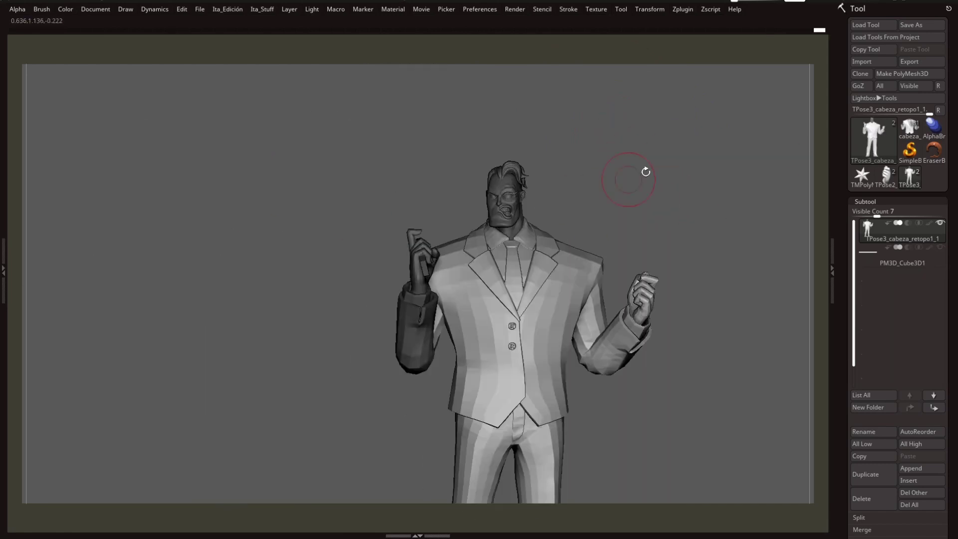
# Step: Rotate the left forearm and hand slightly upward with the Transpose gizmo, then check it
pyautogui.press('w')
pyautogui.moveTo(517, 269)
pyautogui.mouseDown(button='right')
pyautogui.moveTo(380, 279)
pyautogui.moveTo(559, 289)
pyautogui.moveTo(582, 321)
pyautogui.mouseUp(button='right')
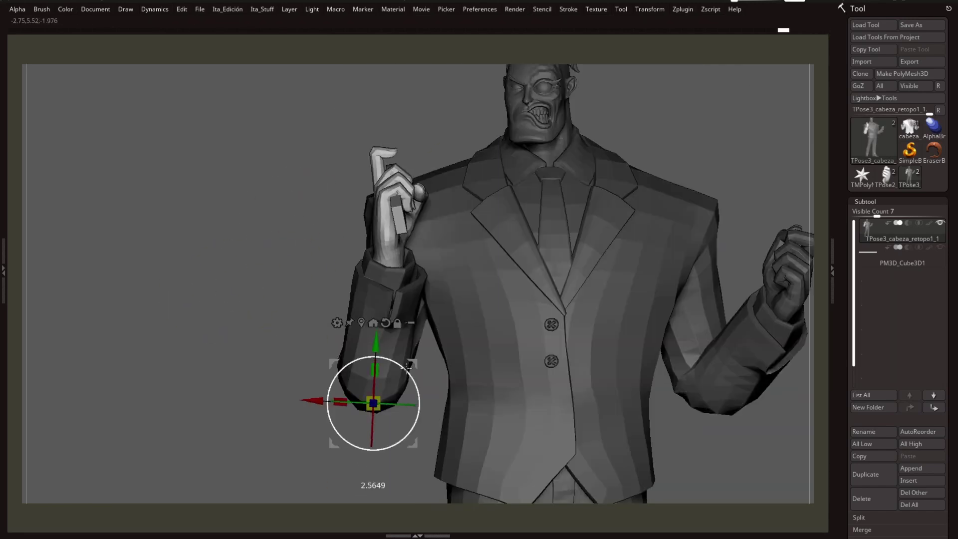
pyautogui.moveTo(369, 265); pyautogui.dragTo(366, 281)
pyautogui.moveTo(367, 280); pyautogui.dragTo(735, 98, button='right')
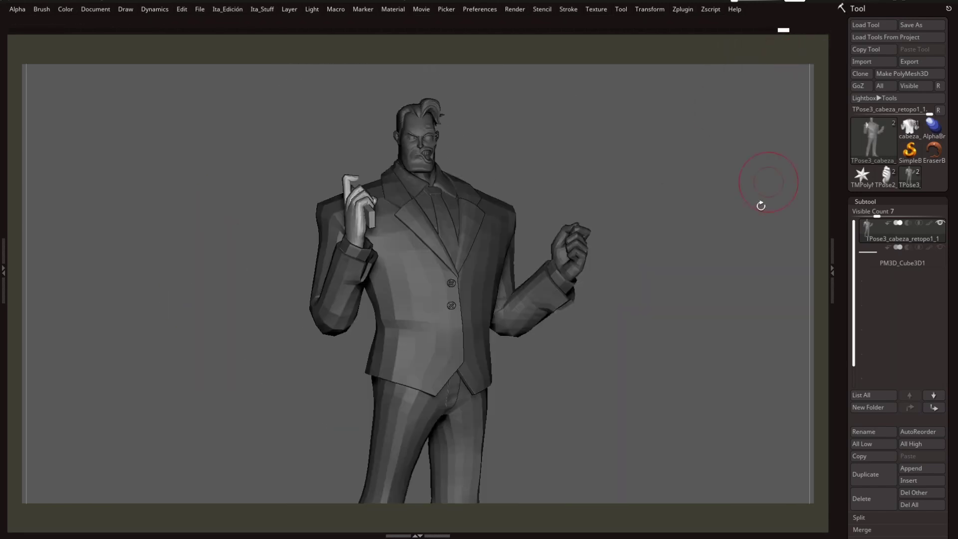
pyautogui.moveTo(761, 206)
pyautogui.mouseDown(button='right')
pyautogui.moveTo(642, 367)
pyautogui.moveTo(601, 363)
pyautogui.moveTo(359, 193)
pyautogui.moveTo(487, 347)
pyautogui.moveTo(479, 384)
pyautogui.moveTo(642, 261)
pyautogui.moveTo(592, 188)
pyautogui.moveTo(698, 164)
pyautogui.moveTo(684, 318)
pyautogui.moveTo(636, 100)
pyautogui.moveTo(632, 276)
pyautogui.mouseUp(button='right')
# Step: Reveal the hidden suit parts, turn off the polygroup wireframe, and save the project
pyautogui.press('w')
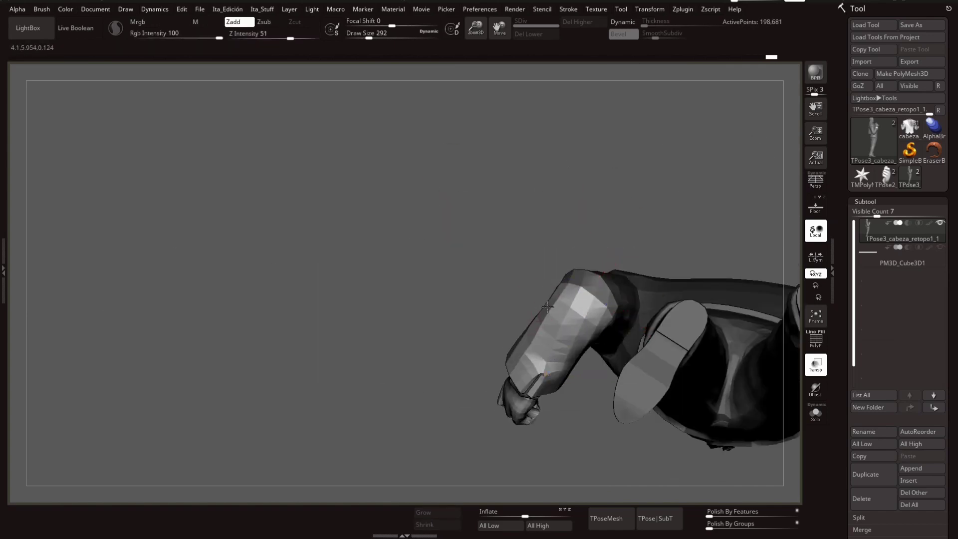
pyautogui.moveTo(547, 307)
pyautogui.mouseDown(button='right')
pyautogui.moveTo(599, 316)
pyautogui.moveTo(531, 368)
pyautogui.moveTo(607, 352)
pyautogui.moveTo(664, 273)
pyautogui.mouseUp(button='right')
pyautogui.hotkey('shift', 'f')
pyautogui.moveTo(439, 277); pyautogui.dragTo(558, 255, button='right')
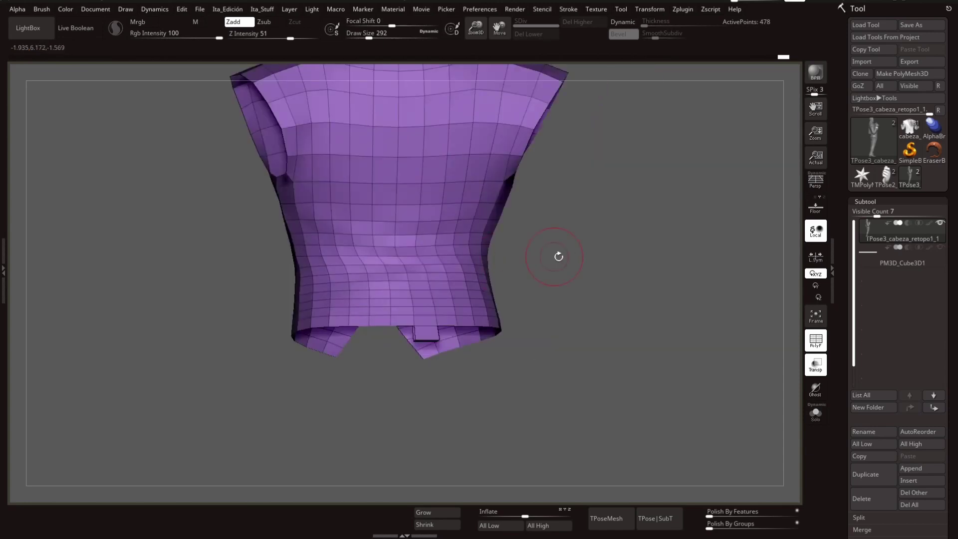
pyautogui.keyDown('ctrl'); pyautogui.keyDown('shift'); pyautogui.click(665, 261); pyautogui.keyUp('shift'); pyautogui.keyUp('ctrl')
pyautogui.hotkey('shift', 'f')
pyautogui.hotkey('ctrl', 's')
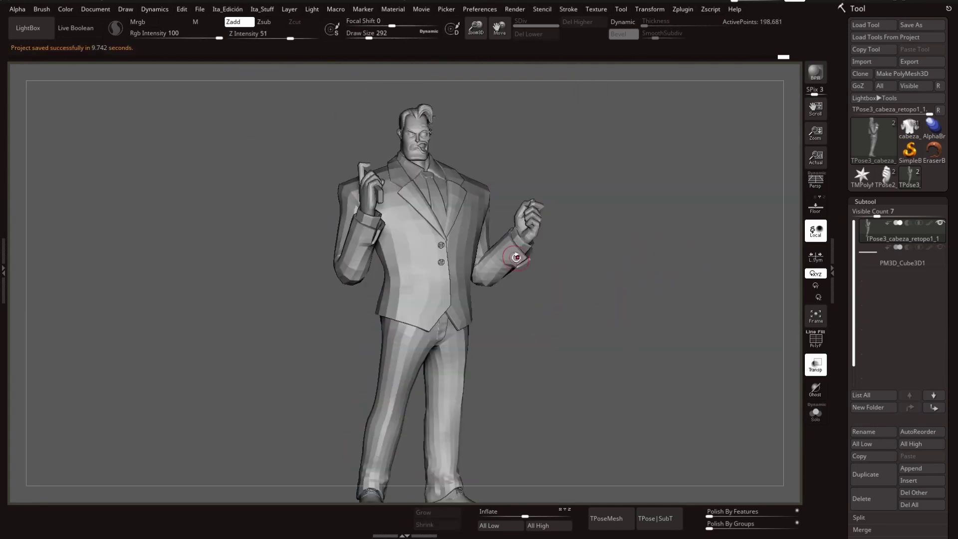
# Step: Isolate the sleeves, then mask the raised left sleeve and nudge it with the transform gizmo
pyautogui.keyDown('ctrl'); pyautogui.keyDown('shift'); pyautogui.click(519, 259); pyautogui.keyUp('shift'); pyautogui.keyUp('ctrl')
pyautogui.keyDown('ctrl'); pyautogui.keyDown('shift'); pyautogui.click(590, 191); pyautogui.keyUp('shift'); pyautogui.keyUp('ctrl')
pyautogui.keyDown('ctrl'); pyautogui.moveTo(599, 152); pyautogui.dragTo(497, 289); pyautogui.keyUp('ctrl')
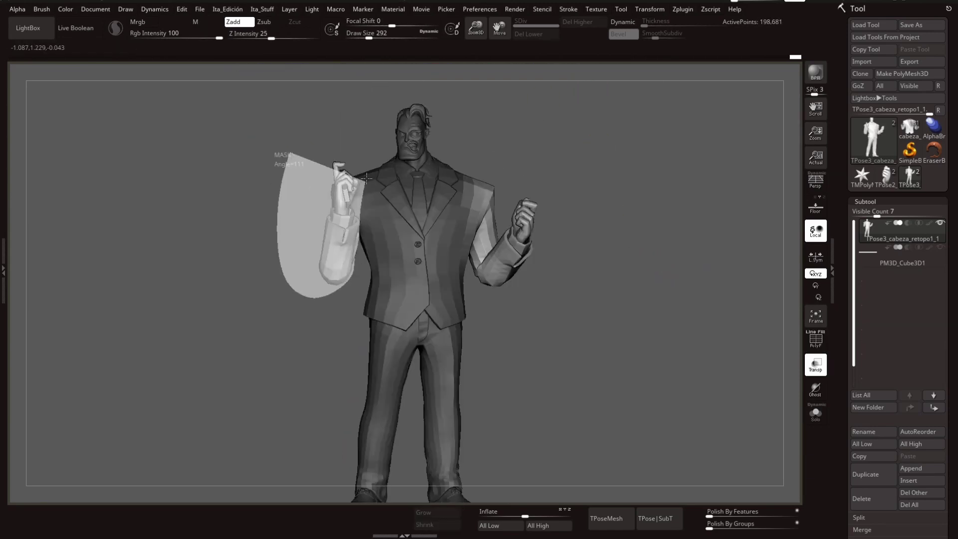
pyautogui.keyDown('ctrl'); pyautogui.moveTo(366, 178); pyautogui.dragTo(370, 180); pyautogui.keyUp('ctrl')
pyautogui.press('w')
pyautogui.keyDown('alt'); pyautogui.moveTo(449, 249); pyautogui.dragTo(524, 313, button='right'); pyautogui.keyUp('alt')
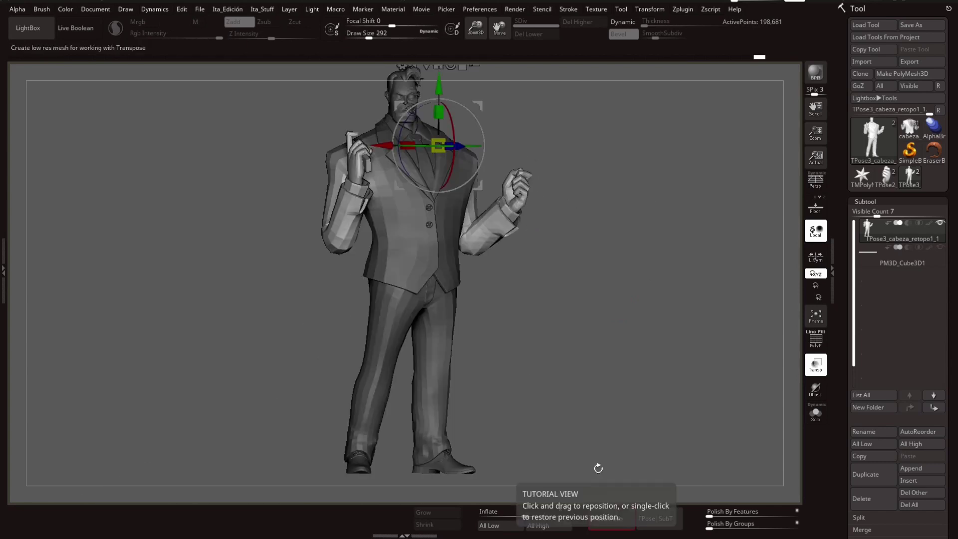
pyautogui.press('q')
# Step: Show only the shirt torso group, then reveal the vest groups, arms and hands again
pyautogui.keyDown('ctrl'); pyautogui.keyDown('shift'); pyautogui.click(507, 254); pyautogui.keyUp('shift'); pyautogui.keyUp('ctrl')
pyautogui.hotkey('shift', 'f')
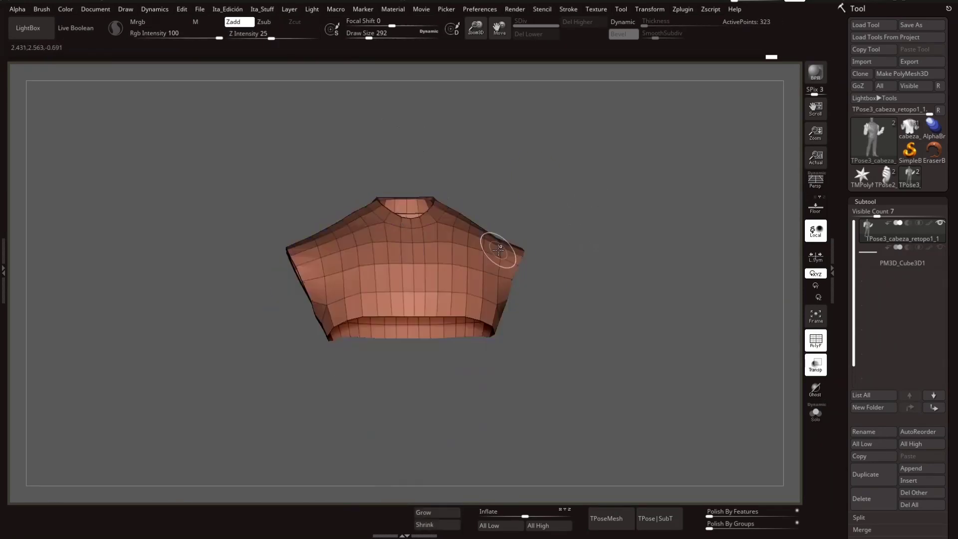
pyautogui.keyDown('ctrl'); pyautogui.keyDown('shift'); pyautogui.click(610, 235); pyautogui.keyUp('shift'); pyautogui.keyUp('ctrl')
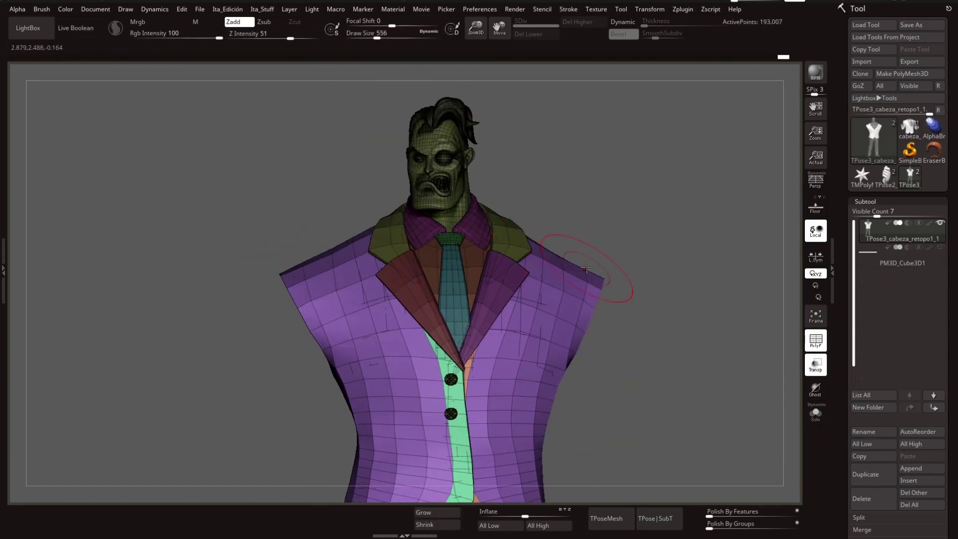
pyautogui.hotkey('shift', 'f')
pyautogui.moveTo(587, 268)
pyautogui.mouseDown()
pyautogui.moveTo(598, 245)
pyautogui.moveTo(416, 246)
pyautogui.mouseUp()
pyautogui.keyDown('ctrl'); pyautogui.keyDown('shift'); pyautogui.click(417, 246); pyautogui.keyUp('shift'); pyautogui.keyUp('ctrl')
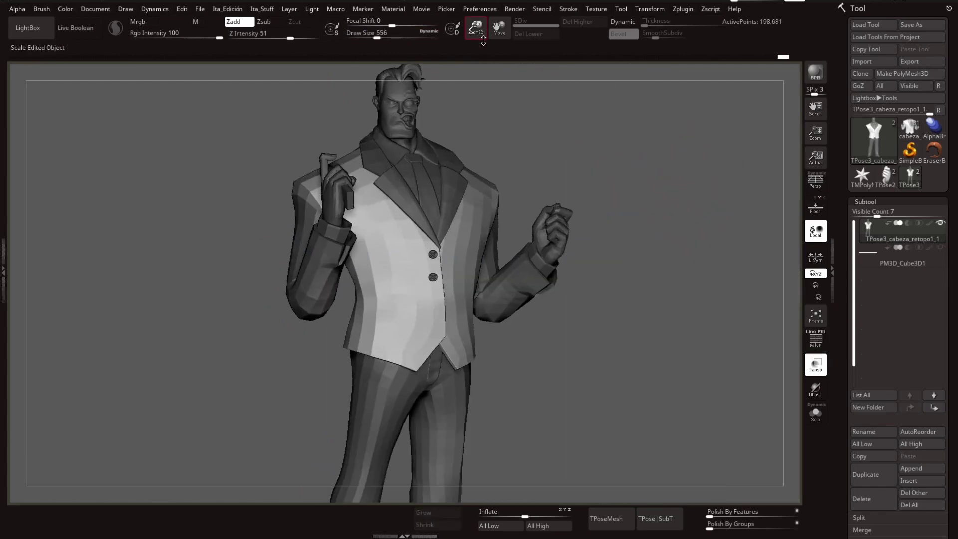
# Step: Lower sculpt strength from 51 to 25, unhide the head and collar, and frame the whole body
pyautogui.moveTo(484, 41); pyautogui.dragTo(511, 61)
pyautogui.keyDown('ctrl'); pyautogui.keyDown('shift'); pyautogui.click(573, 231); pyautogui.keyUp('shift'); pyautogui.keyUp('ctrl')
pyautogui.moveTo(572, 231)
pyautogui.mouseDown()
pyautogui.moveTo(567, 223)
pyautogui.moveTo(667, 246)
pyautogui.moveTo(755, 312)
pyautogui.moveTo(631, 225)
pyautogui.moveTo(524, 261)
pyautogui.moveTo(538, 124)
pyautogui.moveTo(582, 349)
pyautogui.moveTo(682, 299)
pyautogui.mouseUp()
pyautogui.press('f')
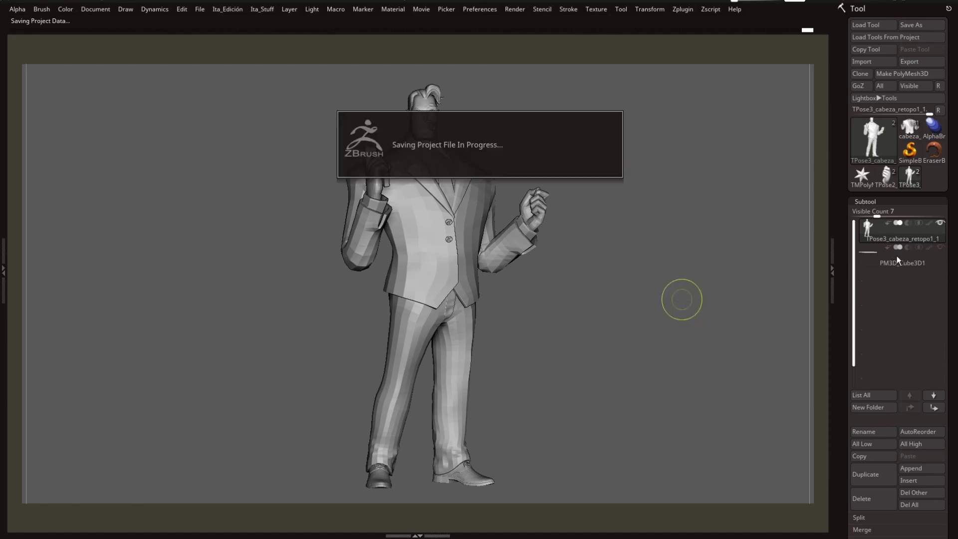
# Step: Save the project and zoom from the torso out to the full-body front view
pyautogui.click(901, 238)
pyautogui.keyDown('alt'); pyautogui.moveTo(648, 279); pyautogui.dragTo(631, 254); pyautogui.keyUp('alt')
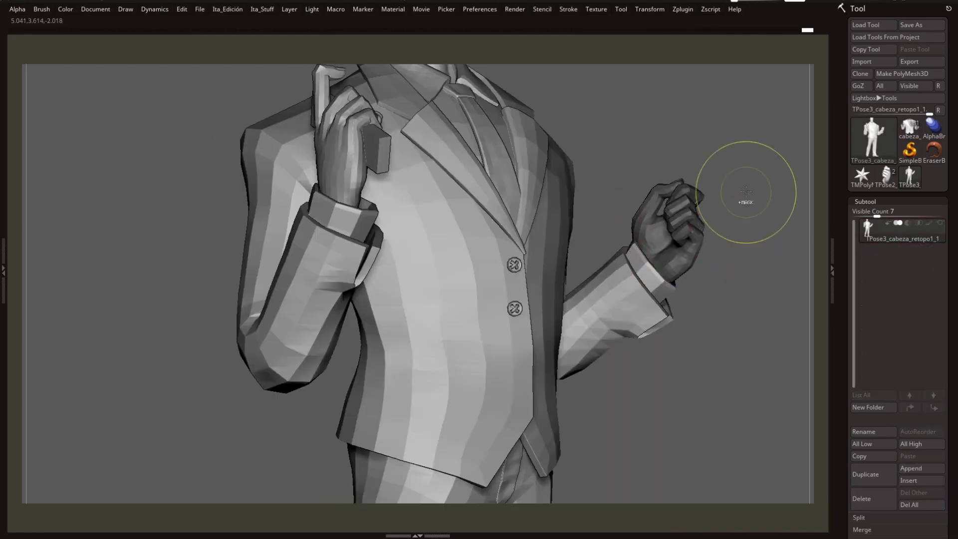
pyautogui.moveTo(716, 192)
pyautogui.keyDown('alt'); pyautogui.mouseDown()
pyautogui.moveTo(652, 239)
pyautogui.moveTo(683, 328)
pyautogui.mouseUp(); pyautogui.keyUp('alt')
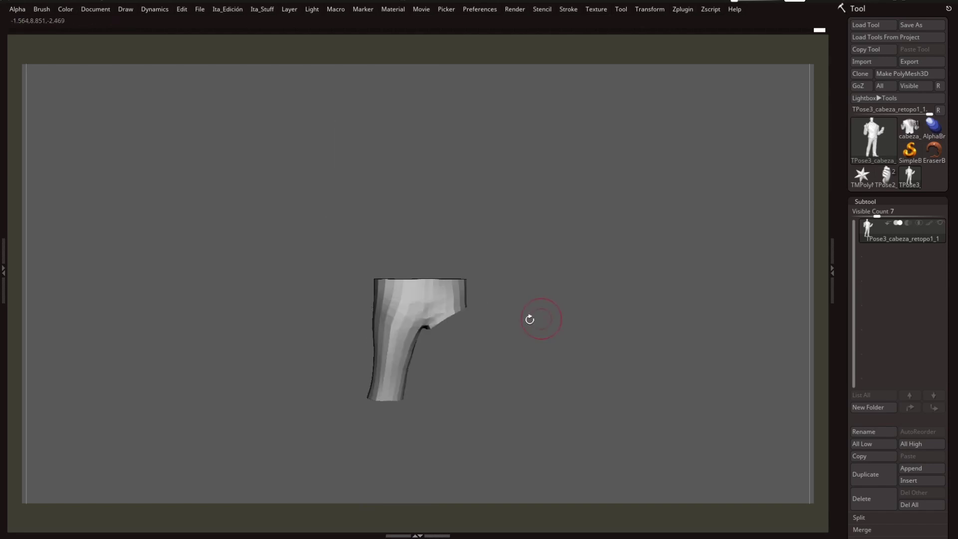
# Step: Rotate the pant leg to check it from new angles, then save the project again
pyautogui.press('Tab')
pyautogui.moveTo(374, 32); pyautogui.dragTo(409, 372)
pyautogui.moveTo(381, 400)
pyautogui.mouseDown()
pyautogui.moveTo(575, 327)
pyautogui.moveTo(428, 324)
pyautogui.moveTo(363, 396)
pyautogui.moveTo(594, 351)
pyautogui.mouseUp()
pyautogui.hotkey('ctrl', 's')
pyautogui.press('Tab')
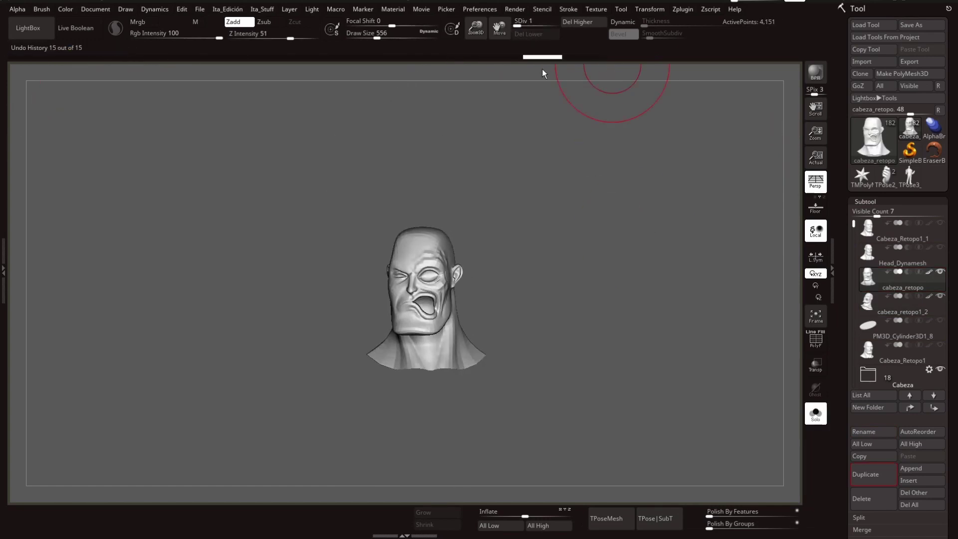
# Step: Name the head subtools cabeza_retopo_TPose and cabeza_retopo_Pose
pyautogui.press('Return')
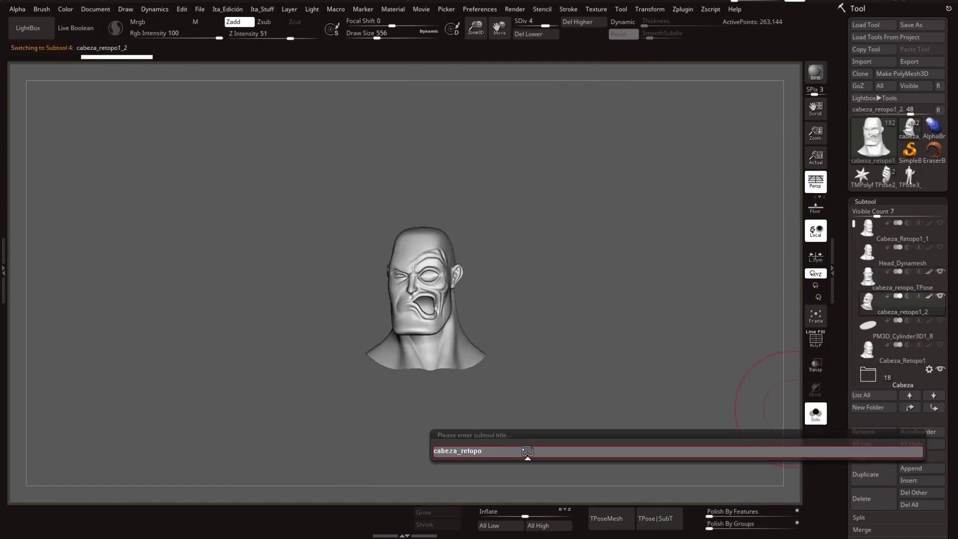
pyautogui.write('ose')
pyautogui.press('Return')
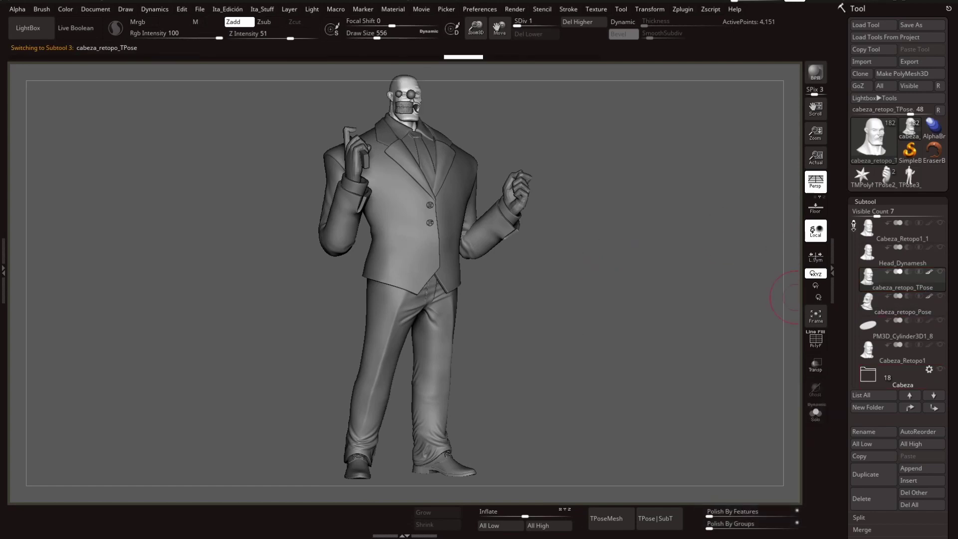
pyautogui.scroll(-5, 925, 316)
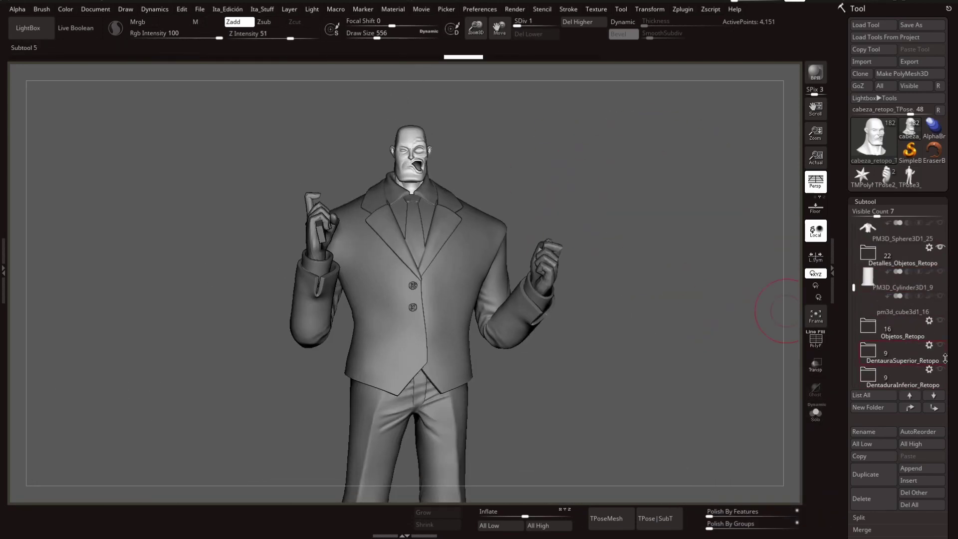
pyautogui.moveTo(574, 151); pyautogui.dragTo(599, 153)
pyautogui.moveTo(856, 255); pyautogui.dragTo(854, 233)
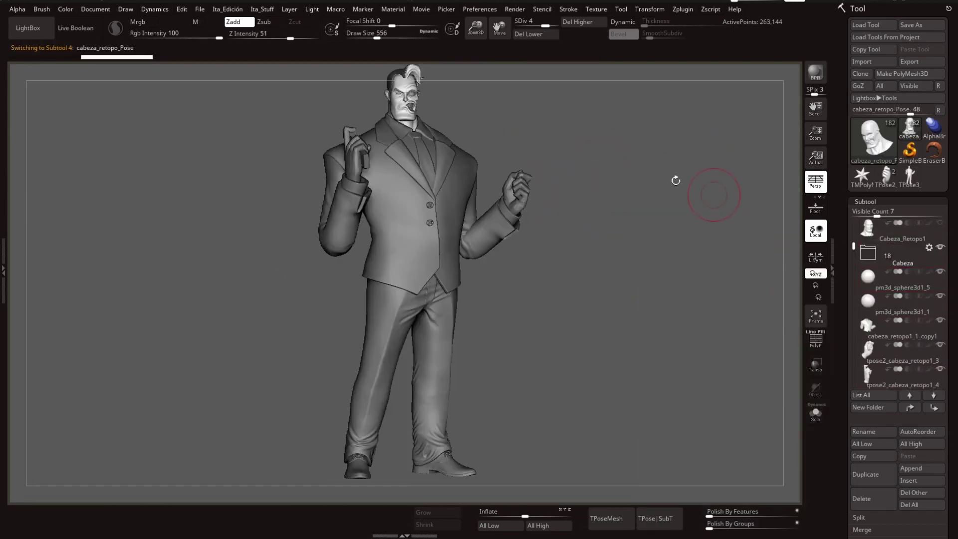
# Step: Isolate the posed head with polygroups shown and turn it around its vertical axis
pyautogui.hotkey('shift', 'f')
pyautogui.press('Tab')
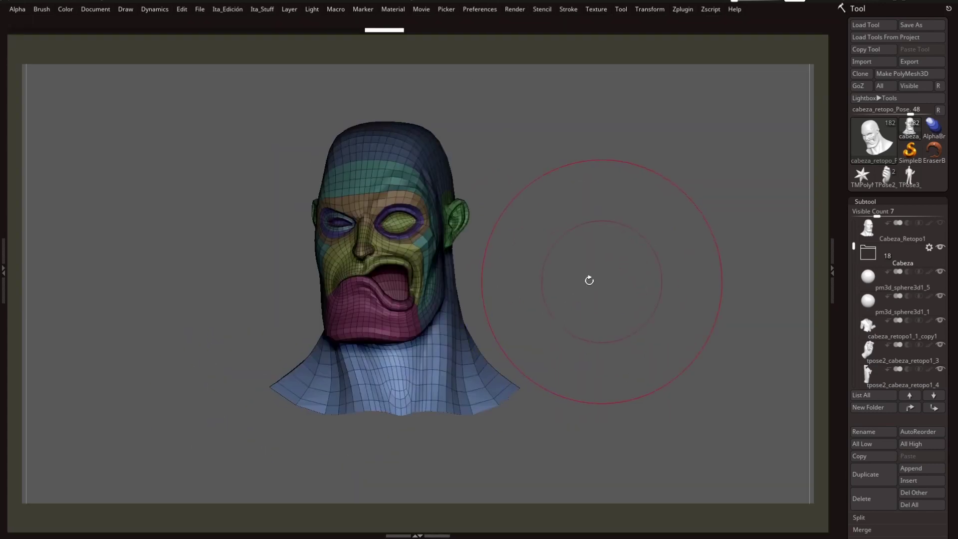
pyautogui.moveTo(259, 176)
pyautogui.keyDown('ctrl'); pyautogui.keyDown('shift'); pyautogui.mouseDown()
pyautogui.moveTo(372, 226)
pyautogui.moveTo(469, 334)
pyautogui.mouseUp(); pyautogui.keyUp('shift'); pyautogui.keyUp('ctrl')
pyautogui.moveTo(586, 241); pyautogui.dragTo(455, 345)
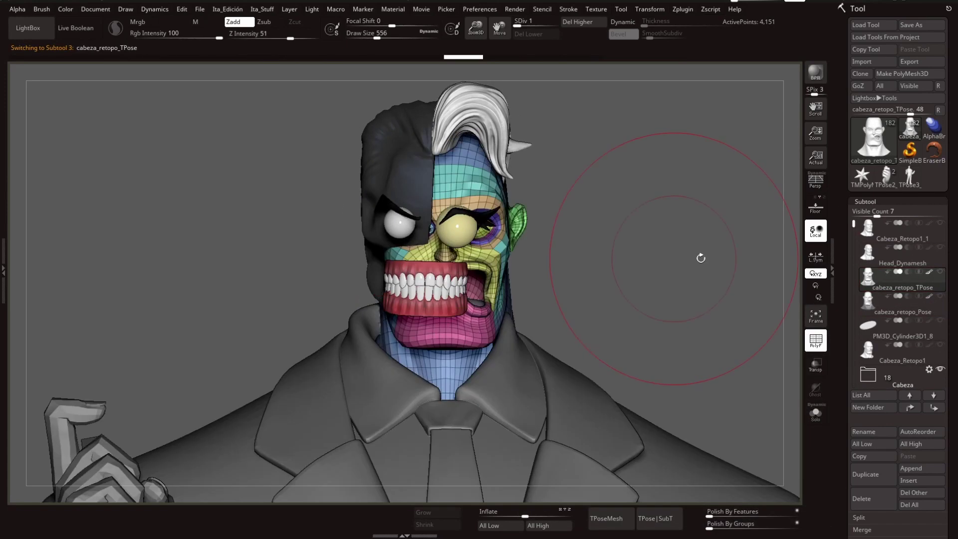
pyautogui.keyDown('alt'); pyautogui.click(364, 350); pyautogui.keyUp('alt')
pyautogui.hotkey('shift', 'f')
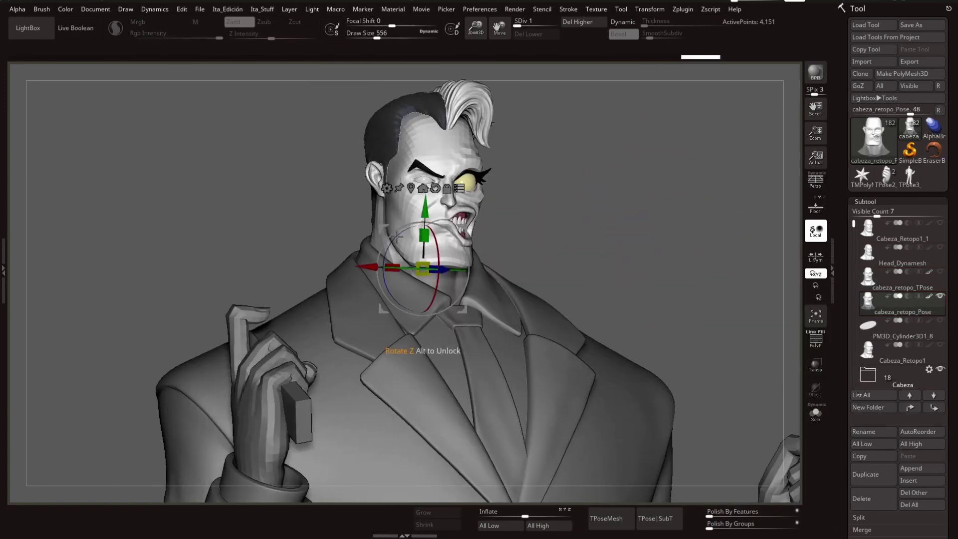
pyautogui.moveTo(609, 242); pyautogui.dragTo(662, 244)
pyautogui.press('q')
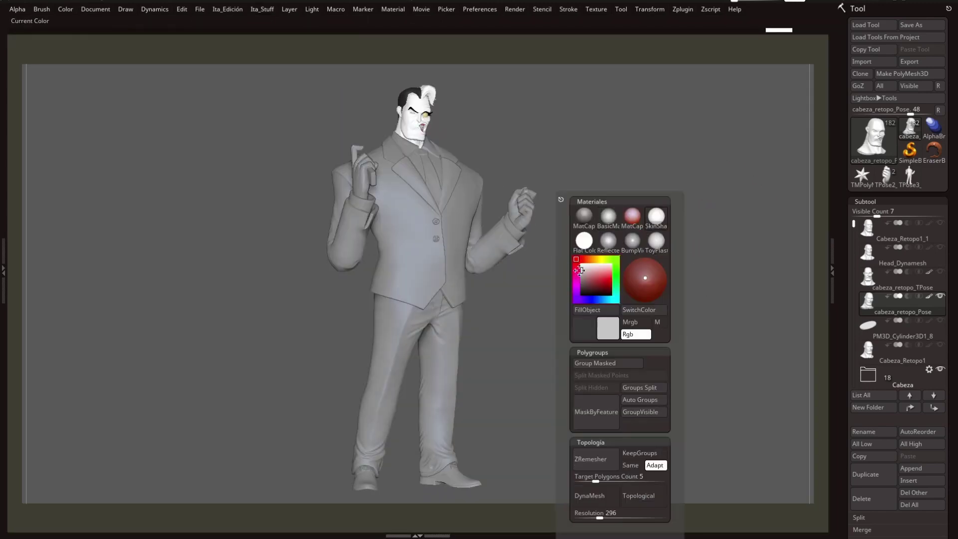
# Step: Run a BPR preview render and frame the full character in front view
pyautogui.hotkey('shift', 'r')
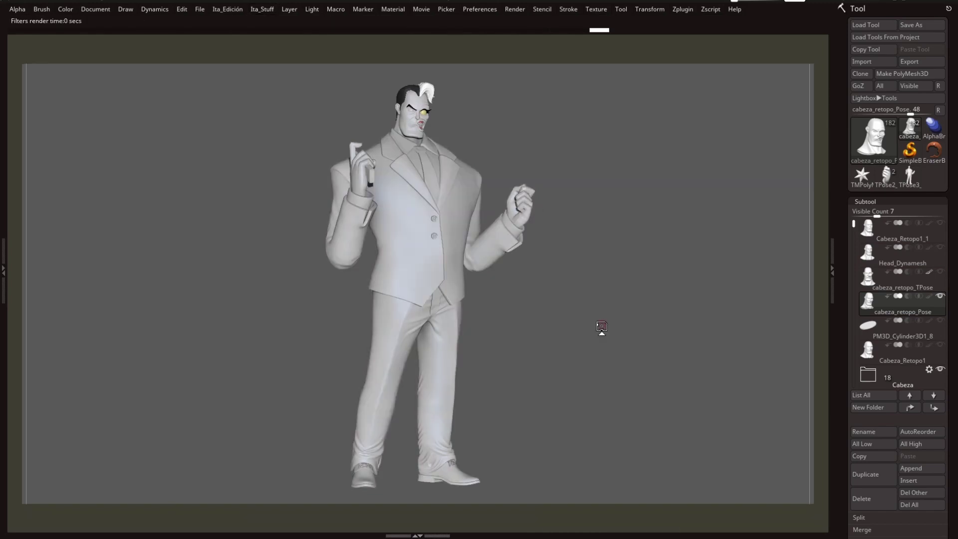
pyautogui.moveTo(434, 169)
pyautogui.mouseDown()
pyautogui.moveTo(411, 427)
pyautogui.moveTo(610, 321)
pyautogui.moveTo(682, 243)
pyautogui.mouseUp()
pyautogui.press('Tab')
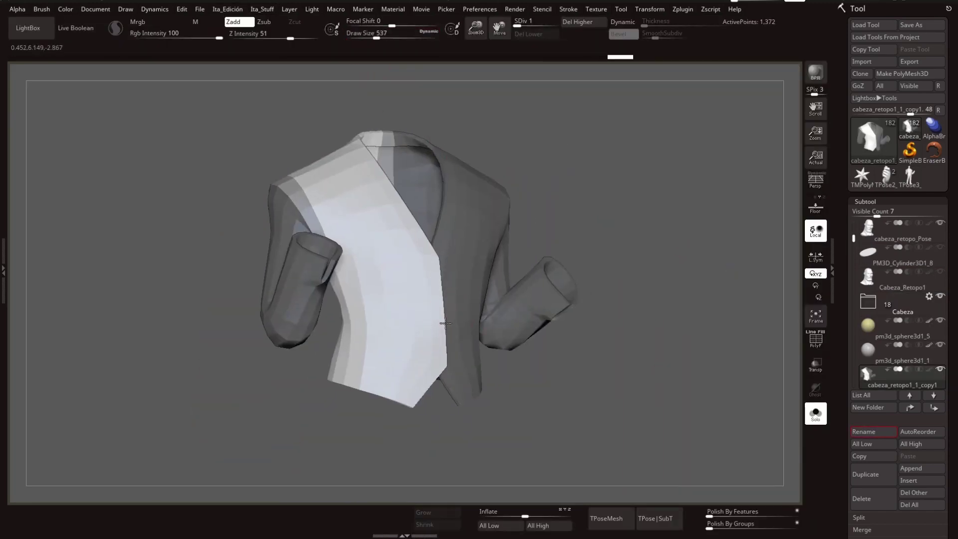
pyautogui.moveTo(579, 350)
pyautogui.mouseDown()
pyautogui.moveTo(449, 357)
pyautogui.moveTo(556, 154)
pyautogui.mouseUp()
pyautogui.press('f')
# Step: Add a camera track to the Movie timeline and start another preview render
pyautogui.click(422, 9)
pyautogui.click(445, 187)
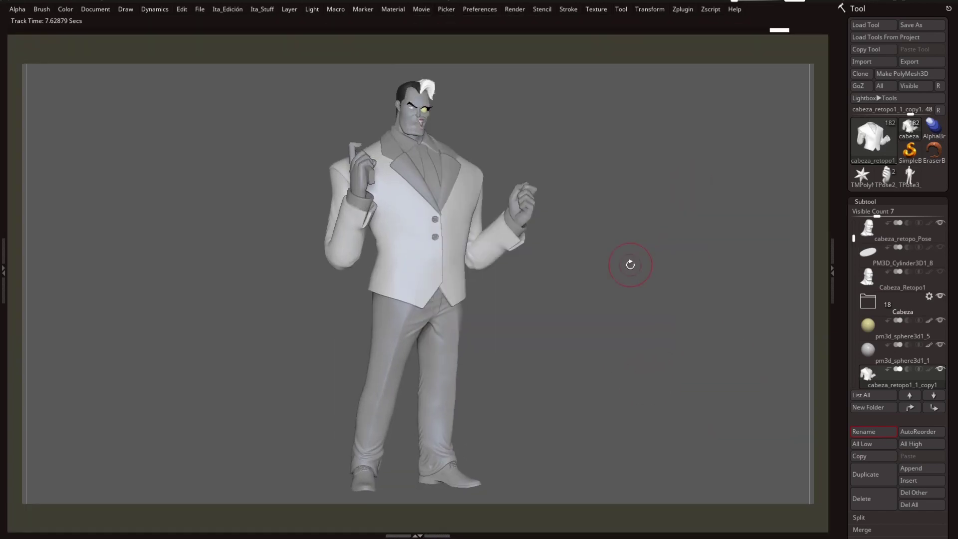
pyautogui.hotkey('shift', 'r')
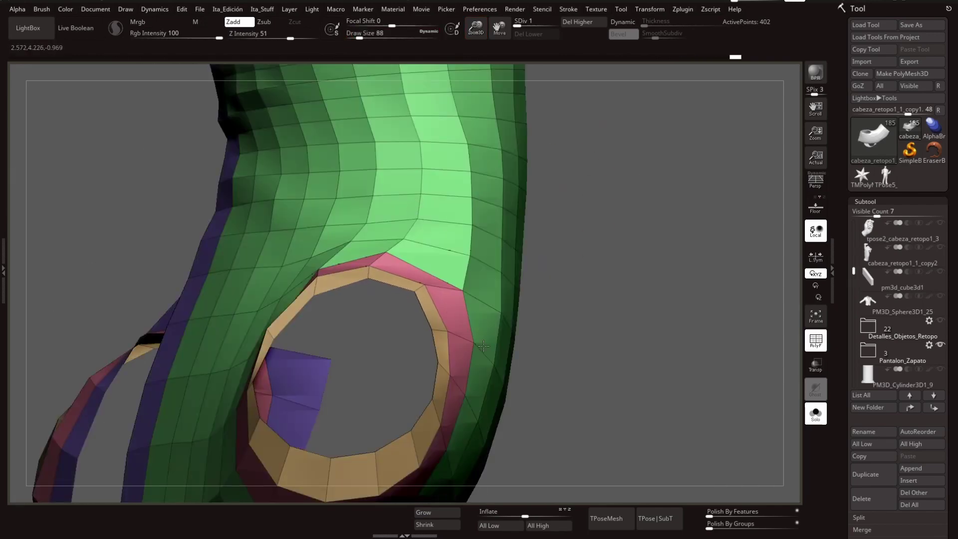
# Step: Sculpt soft folds on the jacket shoulder and sleeves, resizing the brush to 482 then 74
pyautogui.moveTo(483, 345)
pyautogui.mouseDown(button='right')
pyautogui.moveTo(272, 328)
pyautogui.moveTo(421, 293)
pyautogui.moveTo(678, 341)
pyautogui.mouseUp(button='right')
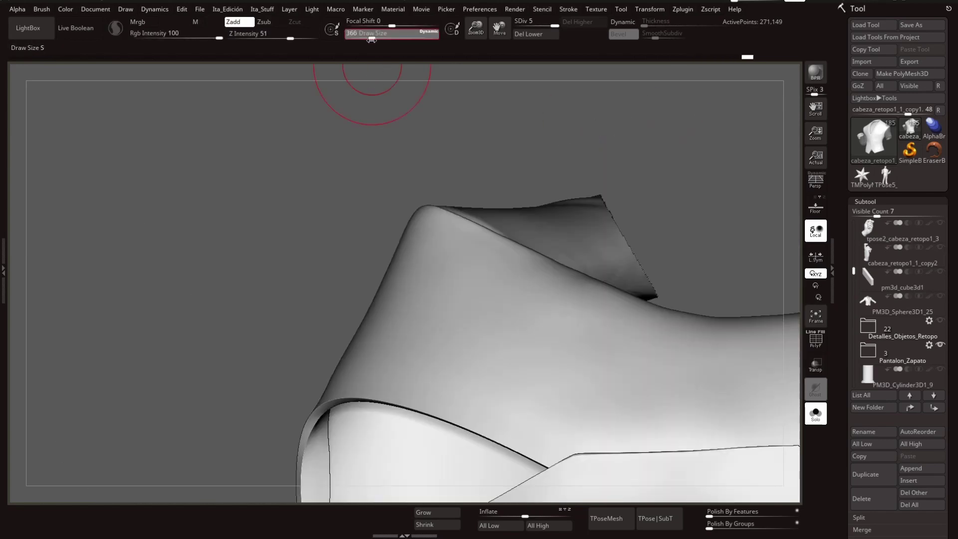
pyautogui.moveTo(366, 37); pyautogui.dragTo(368, 37)
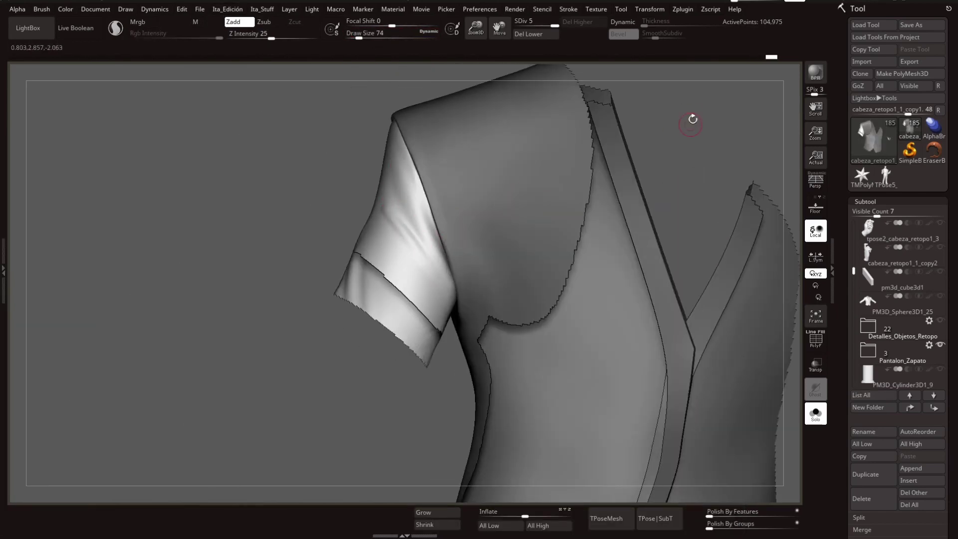
pyautogui.moveTo(693, 120); pyautogui.dragTo(376, 176)
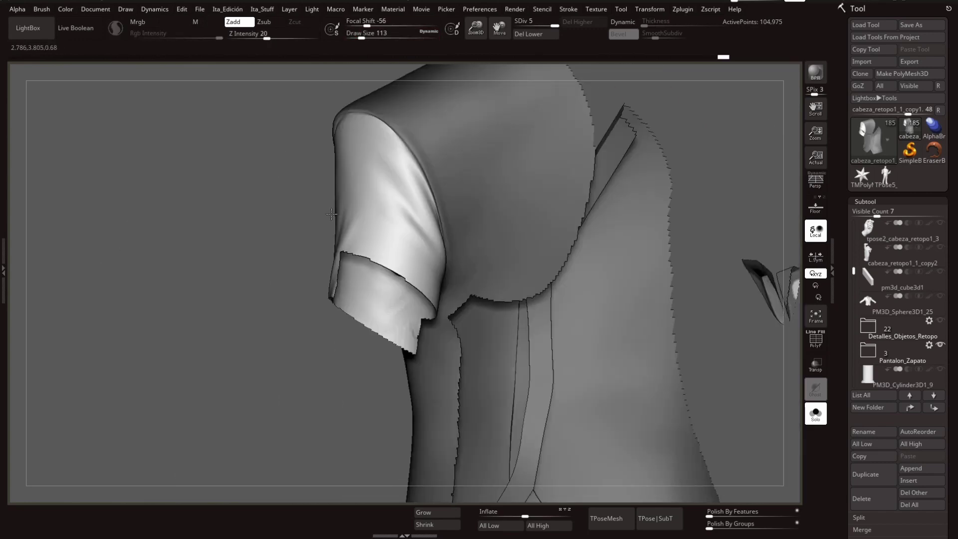
pyautogui.moveTo(331, 214); pyautogui.dragTo(393, 215)
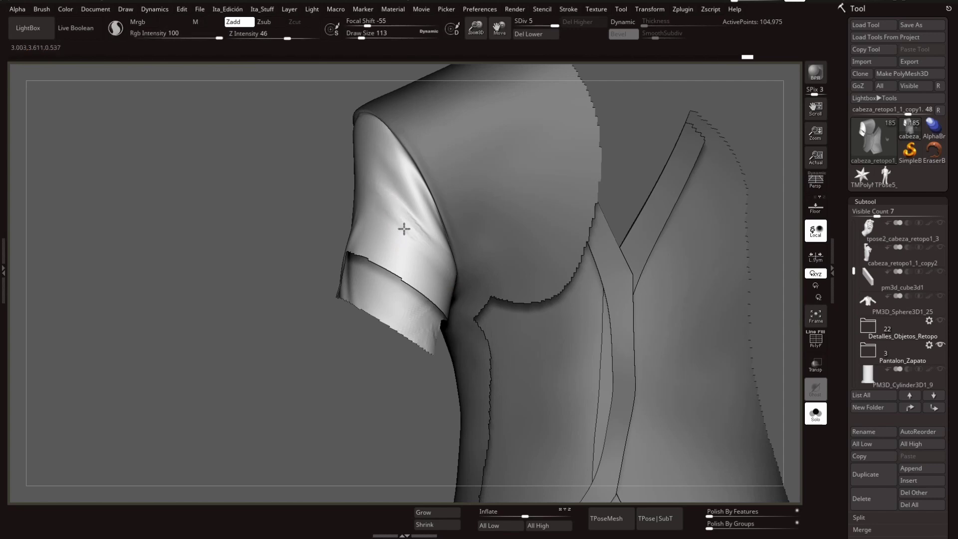
pyautogui.moveTo(362, 36); pyautogui.dragTo(359, 35)
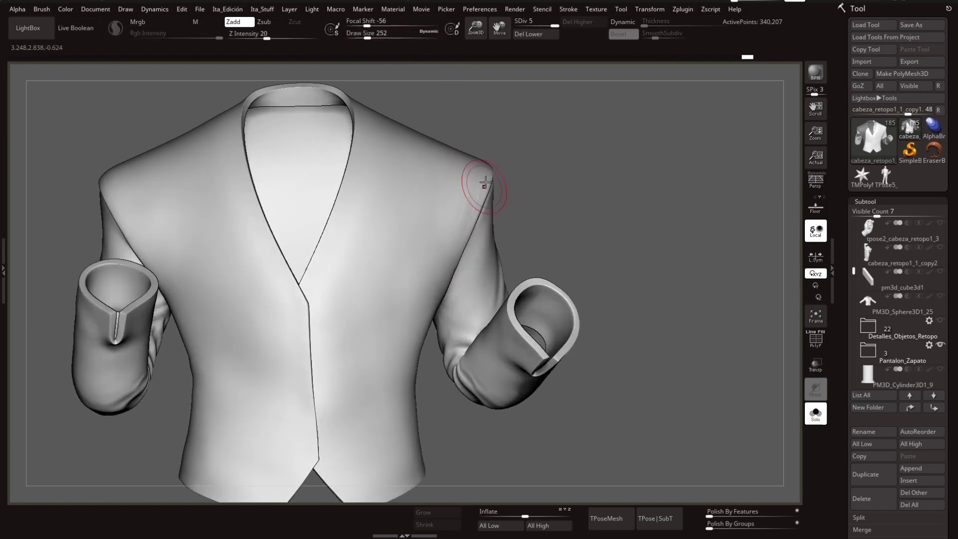
pyautogui.moveTo(475, 190)
pyautogui.mouseDown()
pyautogui.moveTo(610, 155)
pyautogui.moveTo(729, 101)
pyautogui.mouseUp()
pyautogui.click(450, 523)
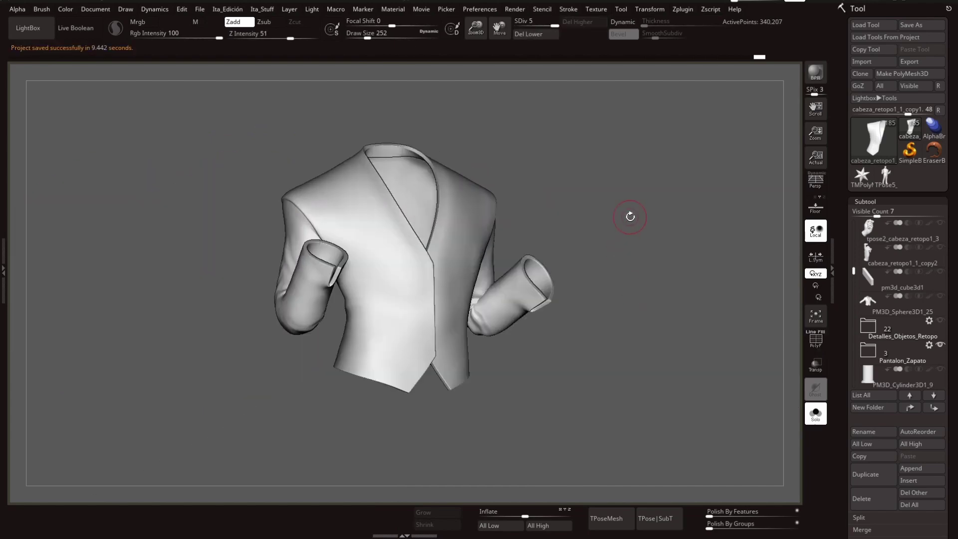
# Step: Hide the torso polygroups to isolate the sleeves and inspect them from all sides
pyautogui.moveTo(629, 214); pyautogui.dragTo(608, 174)
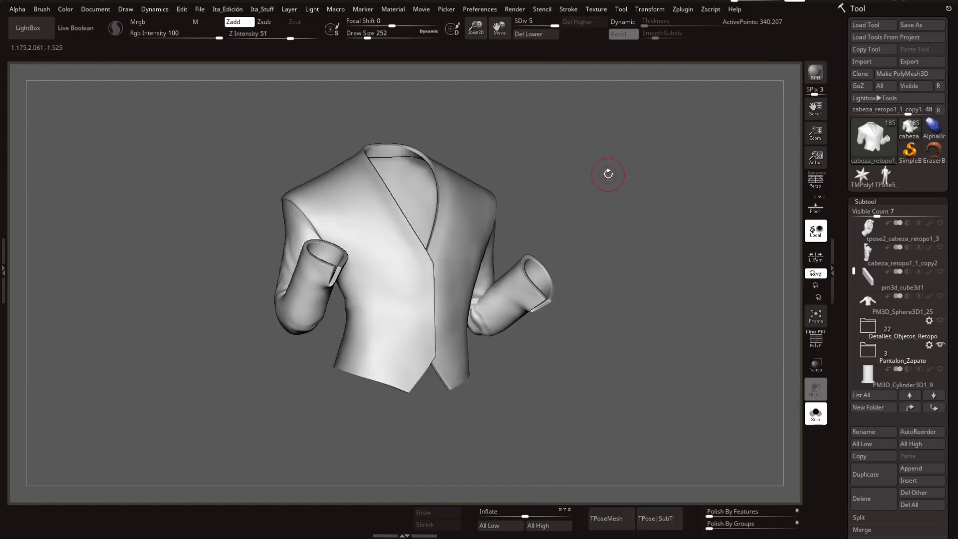
pyautogui.moveTo(640, 262)
pyautogui.keyDown('alt'); pyautogui.mouseDown()
pyautogui.moveTo(374, 20)
pyautogui.moveTo(487, 231)
pyautogui.moveTo(462, 278)
pyautogui.mouseUp(); pyautogui.keyUp('alt')
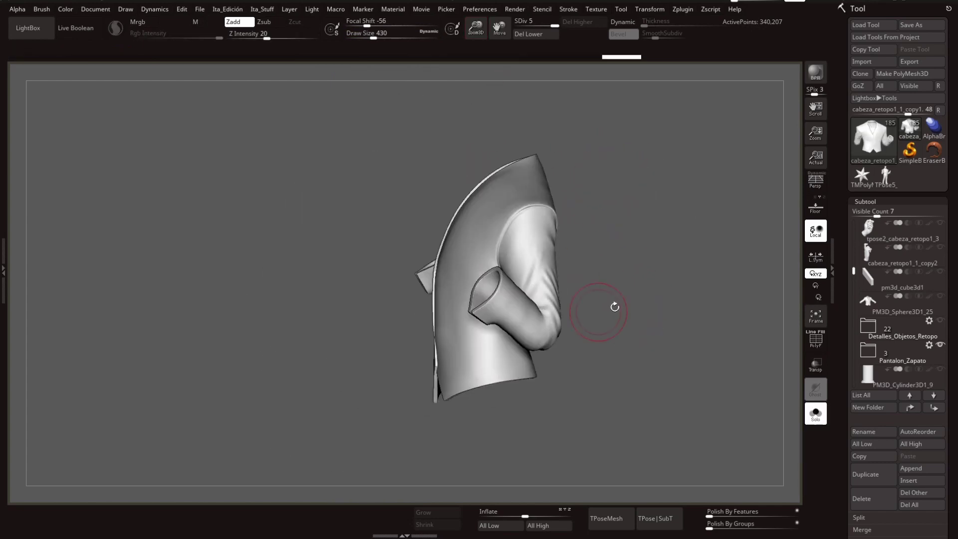
pyautogui.keyDown('ctrl'); pyautogui.keyDown('shift'); pyautogui.click(492, 334); pyautogui.keyUp('shift'); pyautogui.keyUp('ctrl')
pyautogui.keyDown('ctrl'); pyautogui.keyDown('alt'); pyautogui.keyDown('shift'); pyautogui.moveTo(499, 346); pyautogui.dragTo(428, 390); pyautogui.keyUp('shift'); pyautogui.keyUp('alt'); pyautogui.keyUp('ctrl')
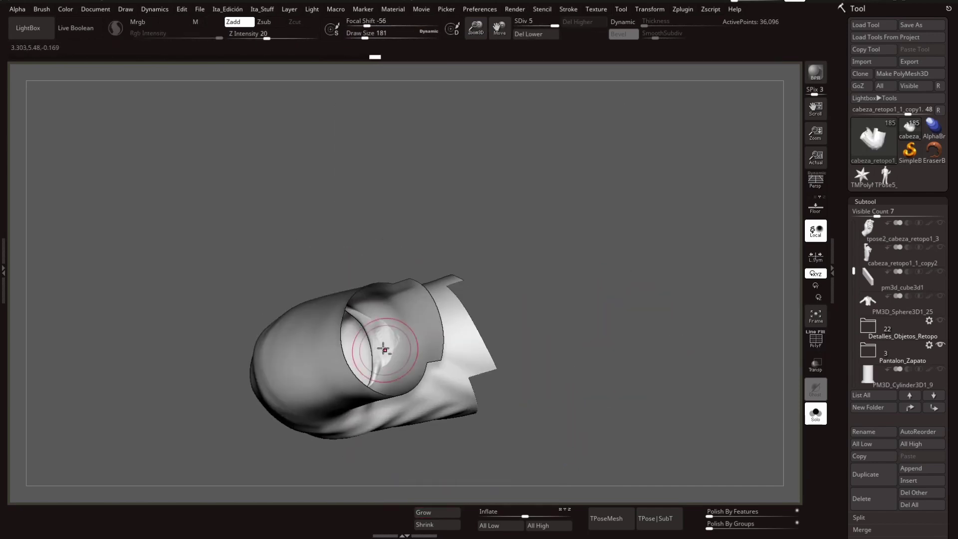
pyautogui.moveTo(567, 314)
pyautogui.mouseDown()
pyautogui.moveTo(462, 274)
pyautogui.moveTo(268, 331)
pyautogui.mouseUp()
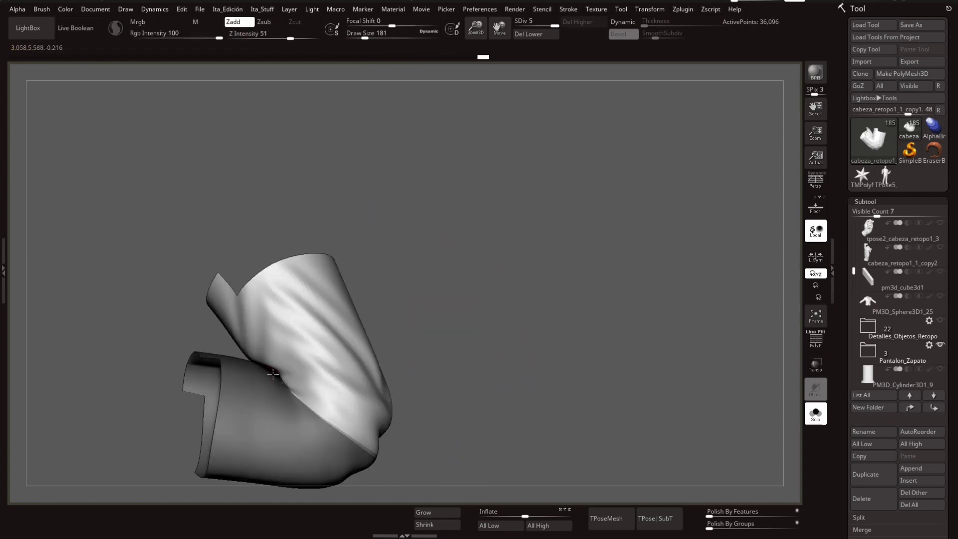
pyautogui.moveTo(289, 359); pyautogui.dragTo(501, 334)
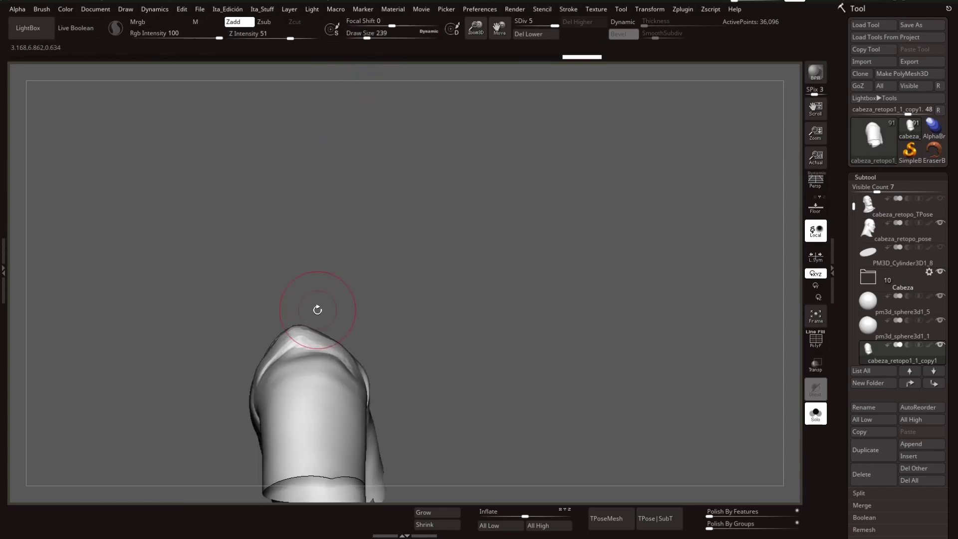
pyautogui.moveTo(426, 319)
pyautogui.mouseDown()
pyautogui.moveTo(332, 355)
pyautogui.moveTo(532, 312)
pyautogui.mouseUp()
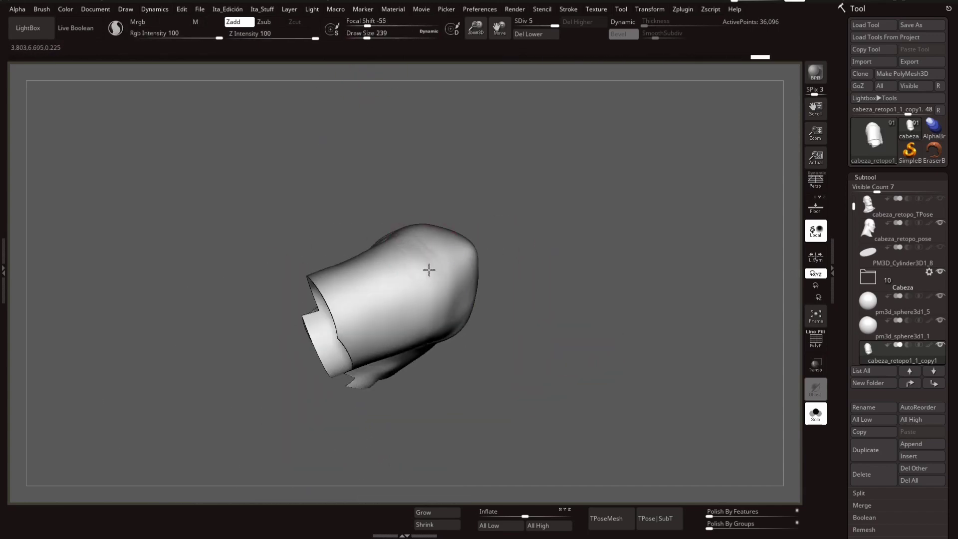
pyautogui.moveTo(412, 348)
pyautogui.mouseDown()
pyautogui.moveTo(680, 335)
pyautogui.moveTo(571, 376)
pyautogui.mouseUp()
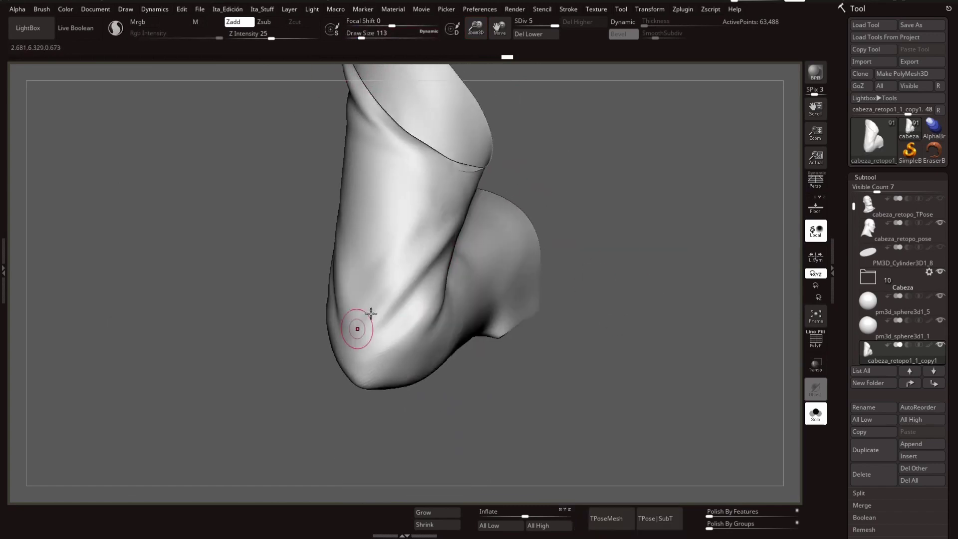
pyautogui.moveTo(372, 313)
pyautogui.mouseDown(button='right')
pyautogui.moveTo(396, 242)
pyautogui.moveTo(349, 236)
pyautogui.moveTo(296, 208)
pyautogui.moveTo(385, 299)
pyautogui.moveTo(314, 198)
pyautogui.moveTo(292, 262)
pyautogui.mouseUp(button='right')
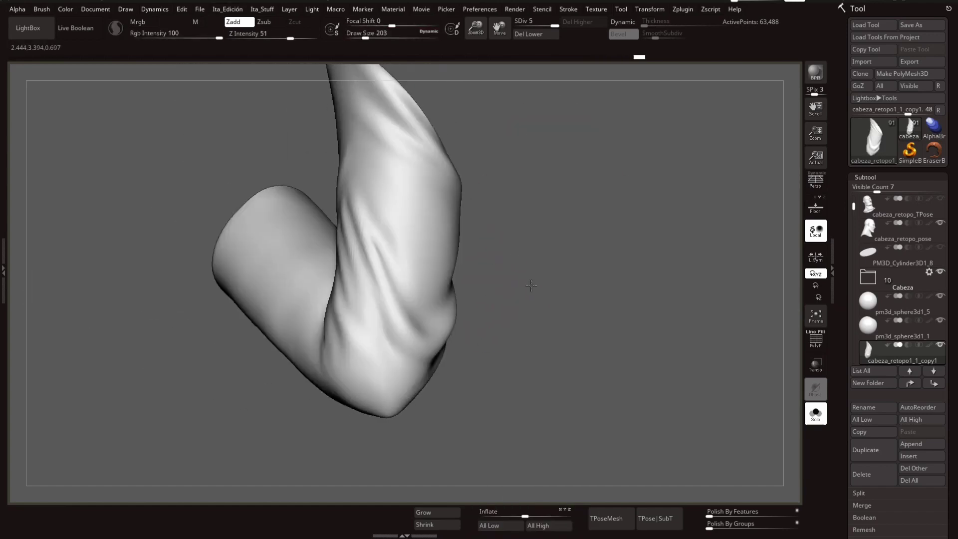
pyautogui.moveTo(531, 285)
pyautogui.mouseDown()
pyautogui.moveTo(397, 235)
pyautogui.moveTo(437, 225)
pyautogui.moveTo(488, 339)
pyautogui.moveTo(421, 278)
pyautogui.moveTo(614, 313)
pyautogui.moveTo(552, 245)
pyautogui.mouseUp()
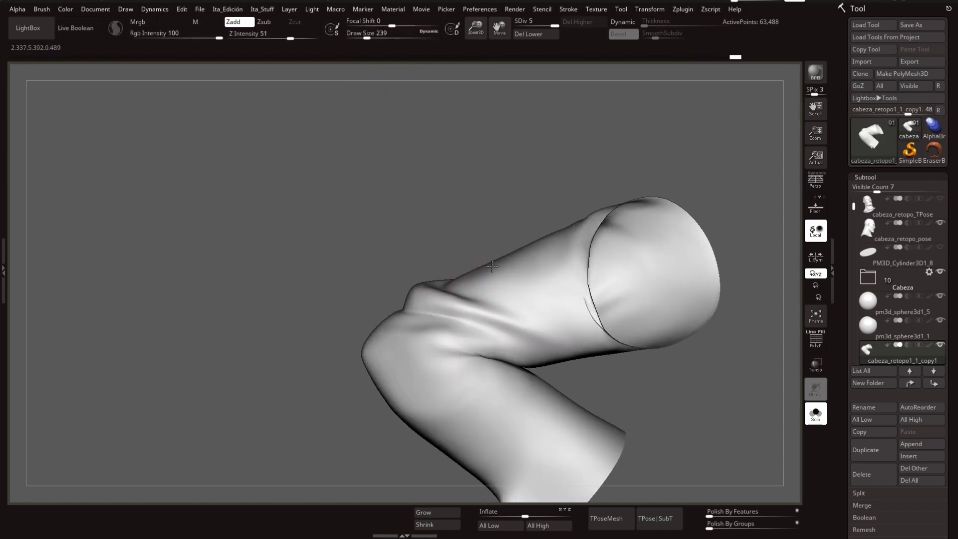
# Step: Sculpt a cloth fold at the sleeve's elbow bend with the Move brush
pyautogui.click(624, 230)
pyautogui.moveTo(353, 66); pyautogui.dragTo(631, 326)
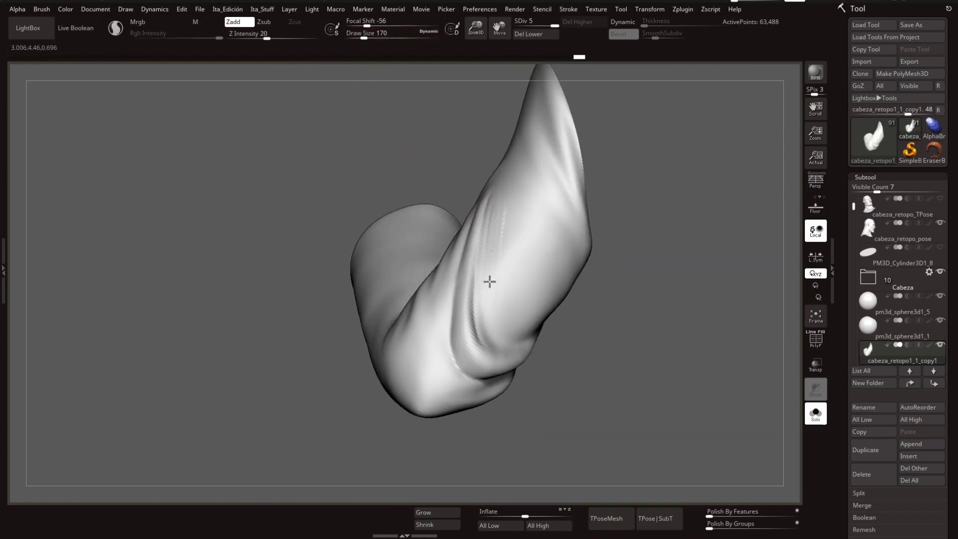
pyautogui.moveTo(481, 212)
pyautogui.mouseDown(button='right')
pyautogui.moveTo(601, 325)
pyautogui.moveTo(729, 343)
pyautogui.mouseUp(button='right')
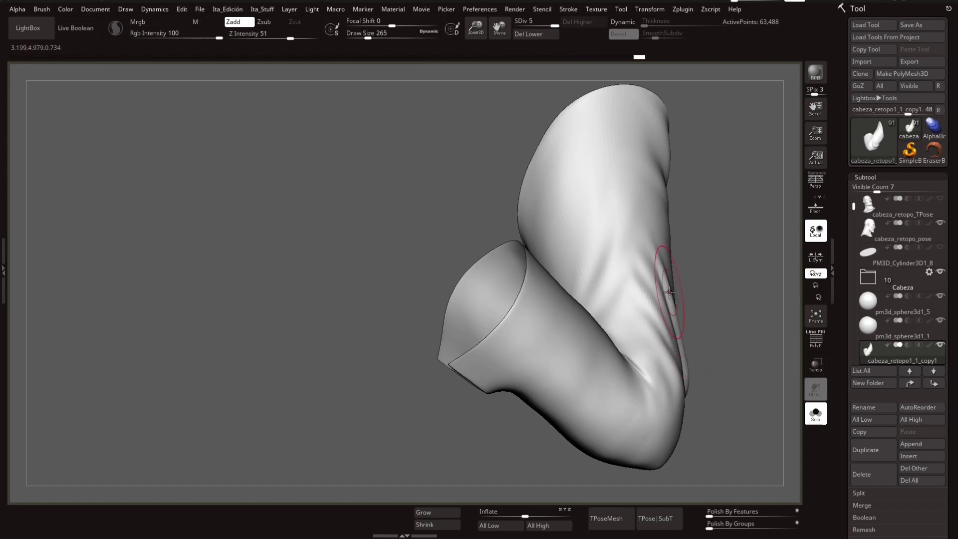
pyautogui.moveTo(669, 292)
pyautogui.mouseDown(button='right')
pyautogui.moveTo(673, 338)
pyautogui.moveTo(535, 257)
pyautogui.moveTo(565, 245)
pyautogui.mouseUp(button='right')
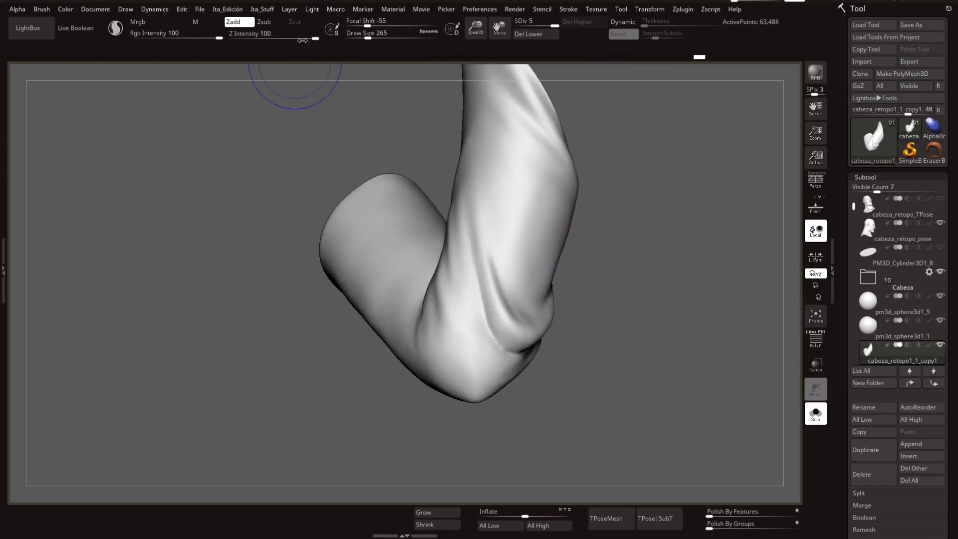
pyautogui.moveTo(425, 225)
pyautogui.mouseDown(button='right')
pyautogui.moveTo(496, 302)
pyautogui.moveTo(561, 317)
pyautogui.moveTo(438, 353)
pyautogui.moveTo(642, 225)
pyautogui.moveTo(579, 305)
pyautogui.mouseUp(button='right')
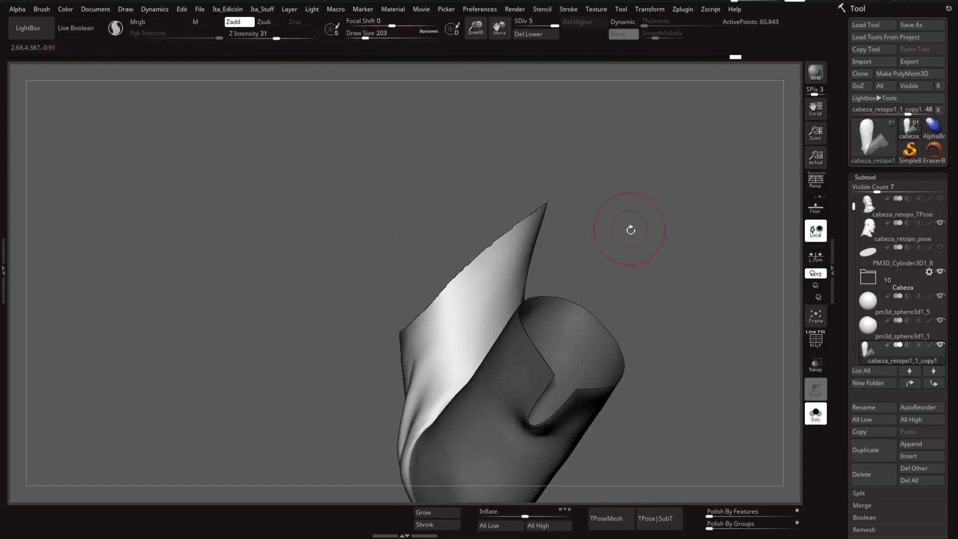
pyautogui.moveTo(631, 229)
pyautogui.mouseDown(button='right')
pyautogui.moveTo(364, 70)
pyautogui.moveTo(391, 338)
pyautogui.moveTo(469, 351)
pyautogui.moveTo(616, 347)
pyautogui.moveTo(446, 419)
pyautogui.moveTo(456, 392)
pyautogui.moveTo(524, 398)
pyautogui.moveTo(531, 434)
pyautogui.moveTo(422, 343)
pyautogui.moveTo(548, 406)
pyautogui.moveTo(525, 393)
pyautogui.moveTo(687, 242)
pyautogui.moveTo(651, 230)
pyautogui.moveTo(494, 312)
pyautogui.mouseUp(button='right')
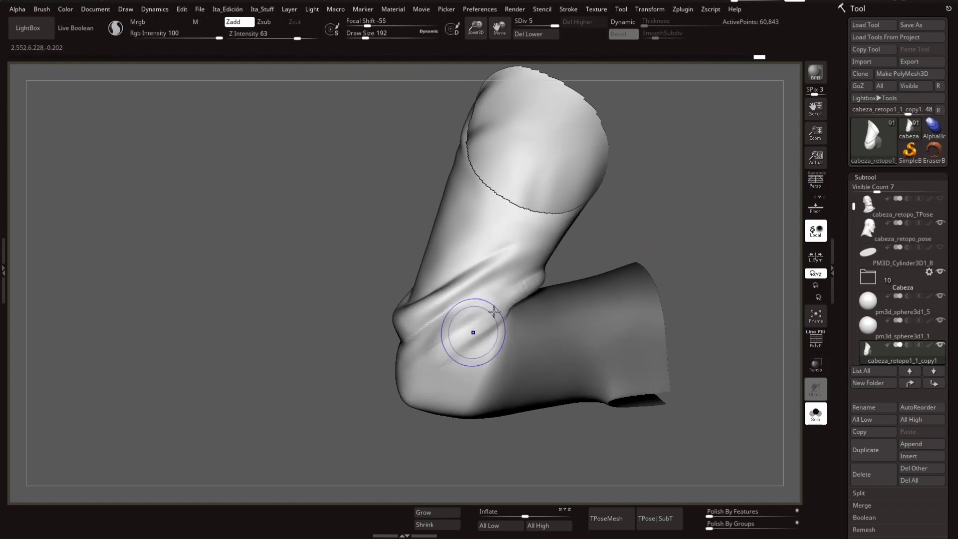
pyautogui.moveTo(423, 352); pyautogui.dragTo(390, 190, button='right')
# Step: Check the sleeve's polygon wireframe at the lowest subdivision, then return to the highest level
pyautogui.moveTo(465, 292)
pyautogui.mouseDown(button='right')
pyautogui.moveTo(499, 225)
pyautogui.moveTo(548, 175)
pyautogui.moveTo(512, 197)
pyautogui.moveTo(381, 334)
pyautogui.moveTo(514, 262)
pyautogui.moveTo(544, 218)
pyautogui.moveTo(656, 359)
pyautogui.mouseUp(button='right')
pyautogui.hotkey('shift', 'f')
pyautogui.hotkey('shift', 'd')
pyautogui.hotkey('shift', 'd')
pyautogui.hotkey('shift', 'd')
pyautogui.hotkey('shift', 'f')
pyautogui.press('d')
pyautogui.press('d')
pyautogui.press('d')
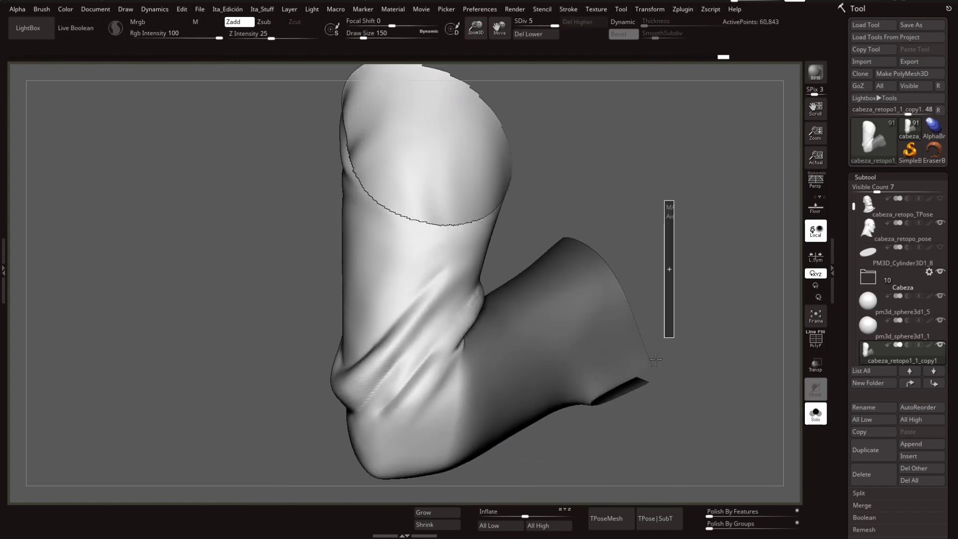
# Step: Mask the upper arm section and bring up the transform gizmo for the forearm
pyautogui.keyDown('ctrl'); pyautogui.moveTo(357, 480); pyautogui.dragTo(648, 250); pyautogui.keyUp('ctrl')
pyautogui.press('w')
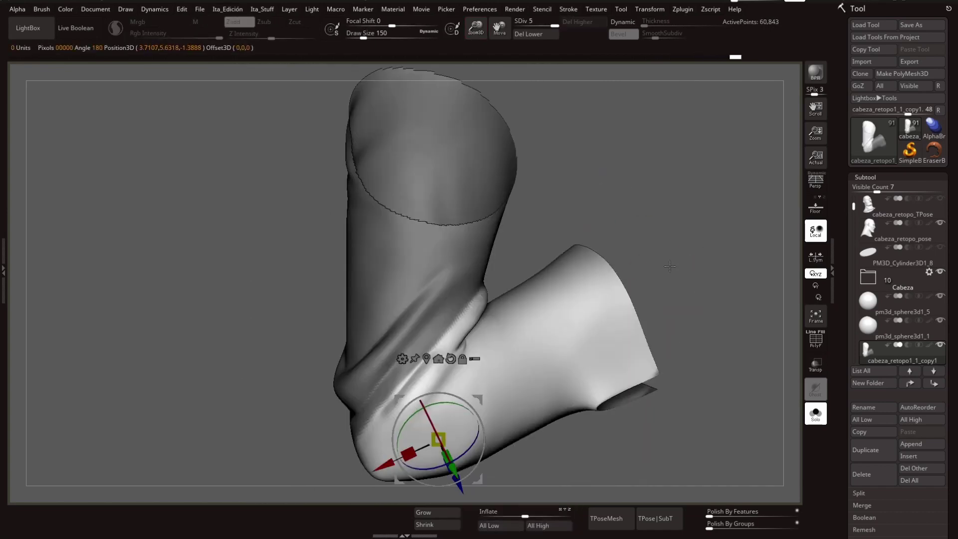
pyautogui.moveTo(366, 471); pyautogui.dragTo(622, 386, button='right')
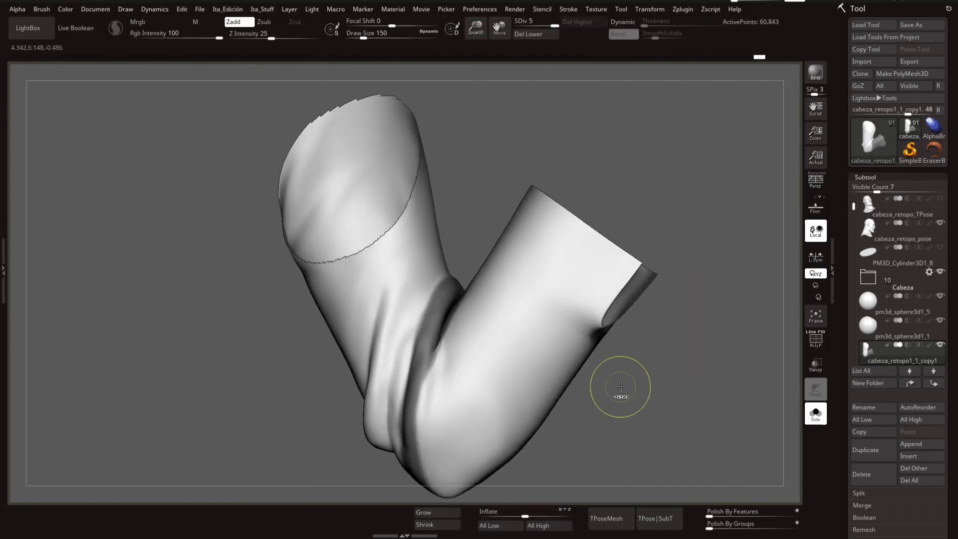
pyautogui.moveTo(427, 443)
pyautogui.mouseDown(button='right')
pyautogui.moveTo(428, 336)
pyautogui.moveTo(439, 433)
pyautogui.mouseUp(button='right')
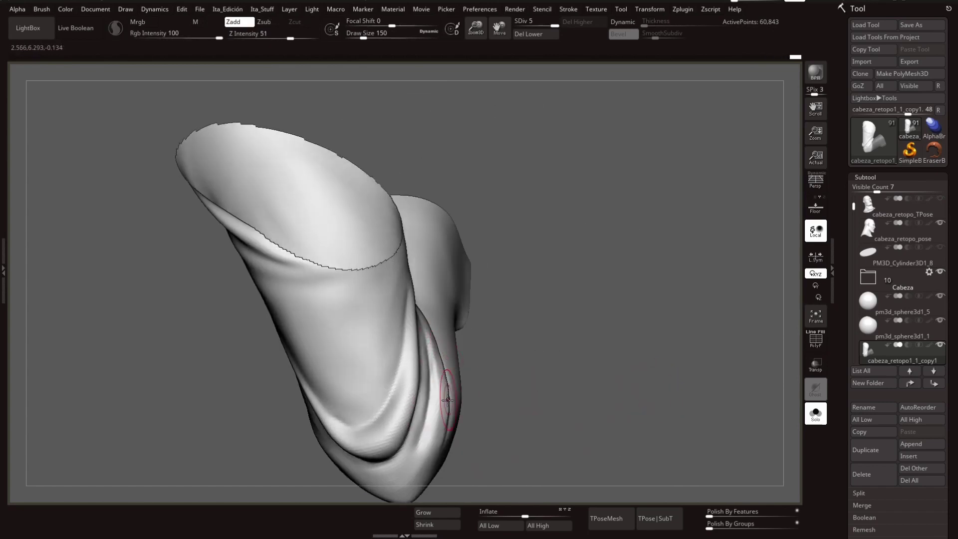
pyautogui.moveTo(447, 400)
pyautogui.mouseDown(button='right')
pyautogui.moveTo(453, 349)
pyautogui.moveTo(416, 436)
pyautogui.moveTo(502, 333)
pyautogui.moveTo(603, 295)
pyautogui.mouseUp(button='right')
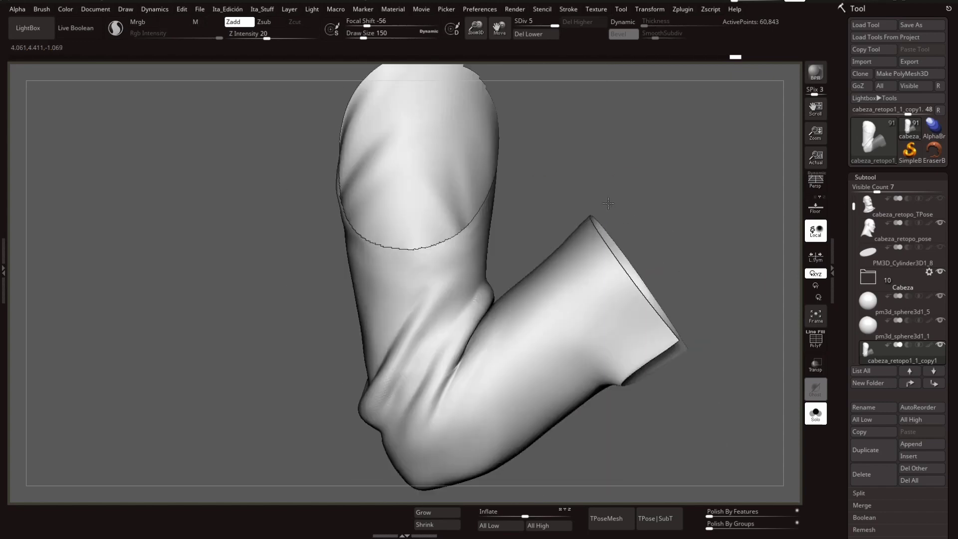
pyautogui.moveTo(492, 402)
pyautogui.mouseDown(button='right')
pyautogui.moveTo(518, 264)
pyautogui.moveTo(346, 364)
pyautogui.moveTo(489, 337)
pyautogui.mouseUp(button='right')
pyautogui.moveTo(610, 311); pyautogui.dragTo(579, 264, button='right')
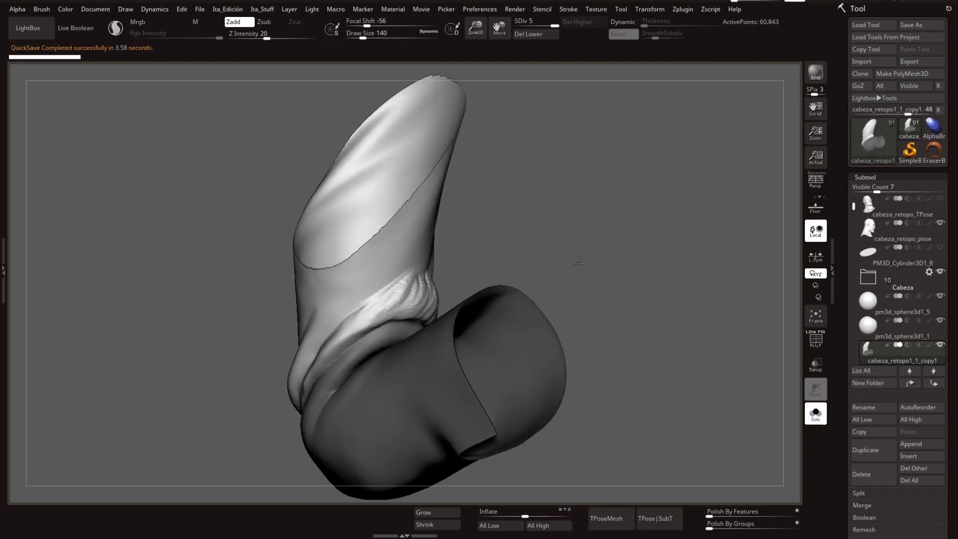
pyautogui.moveTo(635, 242); pyautogui.dragTo(629, 215, button='right')
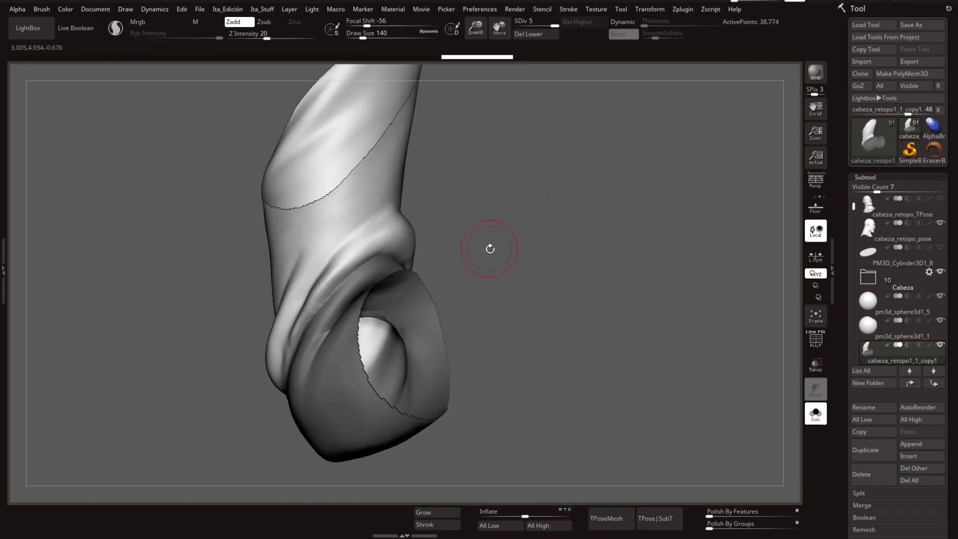
# Step: Orbit the upright sleeve, then view the whole jacket from the back up close
pyautogui.moveTo(443, 264); pyautogui.dragTo(469, 254, button='right')
pyautogui.moveTo(561, 214); pyautogui.dragTo(473, 293, button='right')
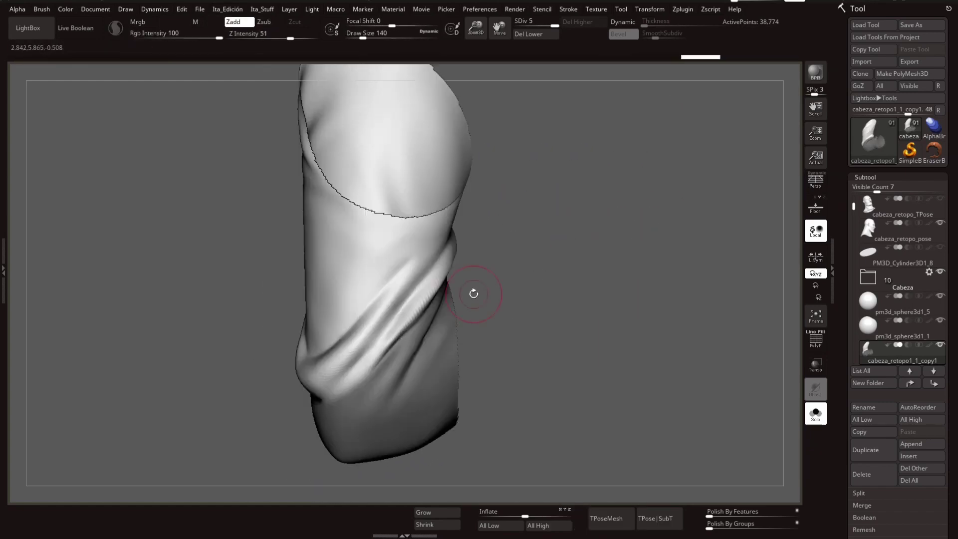
pyautogui.moveTo(562, 115)
pyautogui.mouseDown(button='right')
pyautogui.moveTo(401, 328)
pyautogui.moveTo(507, 328)
pyautogui.moveTo(419, 450)
pyautogui.moveTo(333, 389)
pyautogui.mouseUp(button='right')
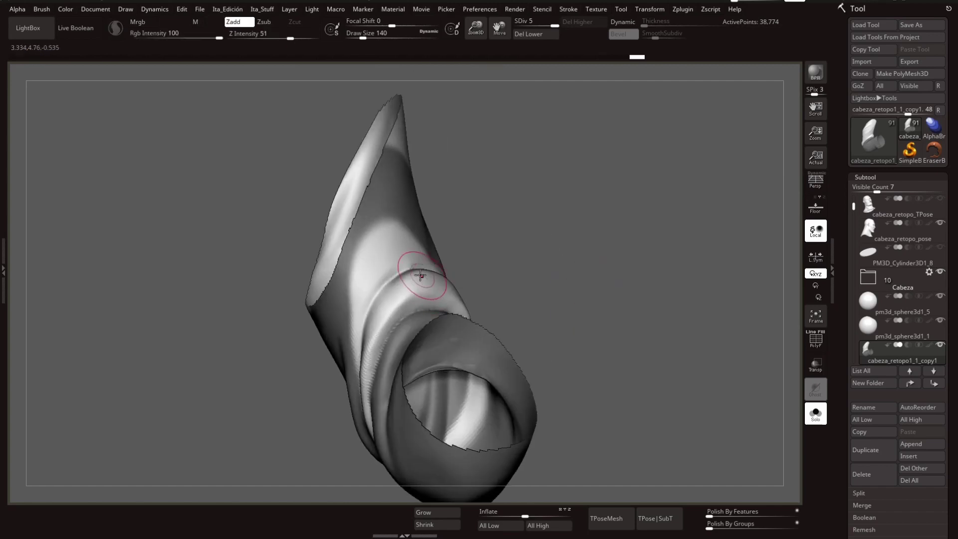
pyautogui.moveTo(502, 333)
pyautogui.mouseDown(button='right')
pyautogui.moveTo(526, 235)
pyautogui.moveTo(504, 287)
pyautogui.moveTo(534, 243)
pyautogui.moveTo(688, 259)
pyautogui.moveTo(609, 231)
pyautogui.moveTo(343, 321)
pyautogui.moveTo(454, 351)
pyautogui.mouseUp(button='right')
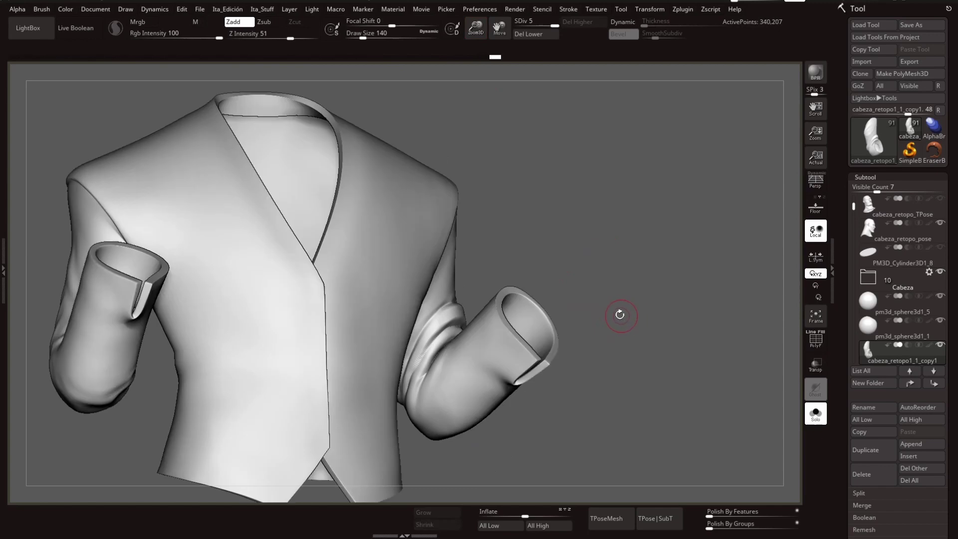
pyautogui.moveTo(619, 314)
pyautogui.mouseDown(button='right')
pyautogui.moveTo(556, 229)
pyautogui.moveTo(520, 250)
pyautogui.moveTo(560, 322)
pyautogui.mouseUp(button='right')
pyautogui.moveTo(477, 35); pyautogui.dragTo(566, 182)
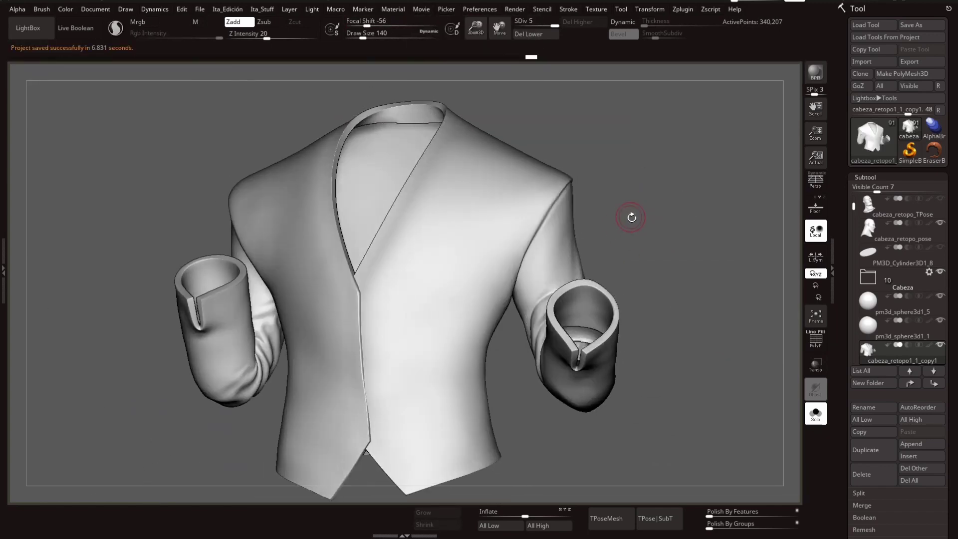
# Step: Sculpt an extra crease along the isolated sleeve after turning it toward the viewer
pyautogui.moveTo(633, 214)
pyautogui.mouseDown(button='right')
pyautogui.moveTo(597, 188)
pyautogui.moveTo(671, 166)
pyautogui.mouseUp(button='right')
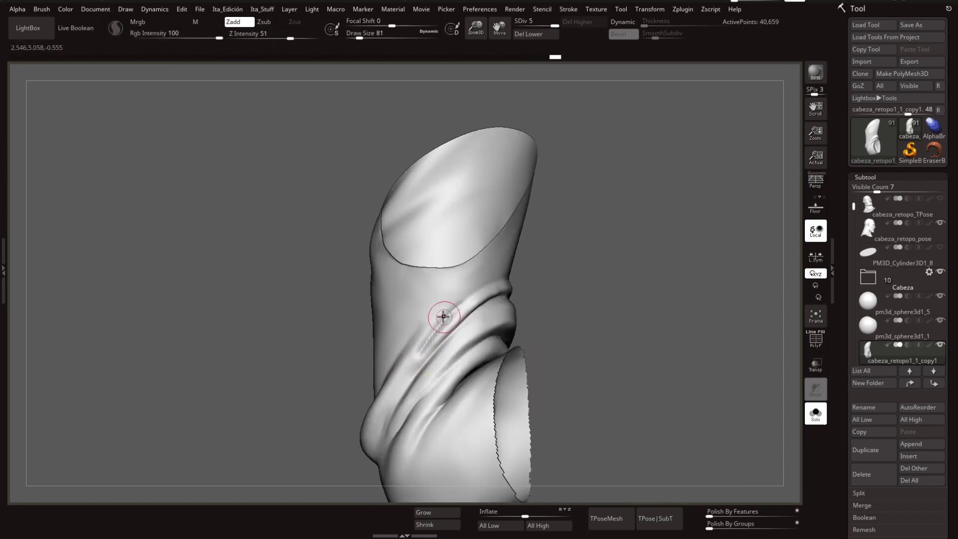
pyautogui.moveTo(443, 316); pyautogui.dragTo(463, 289, button='right')
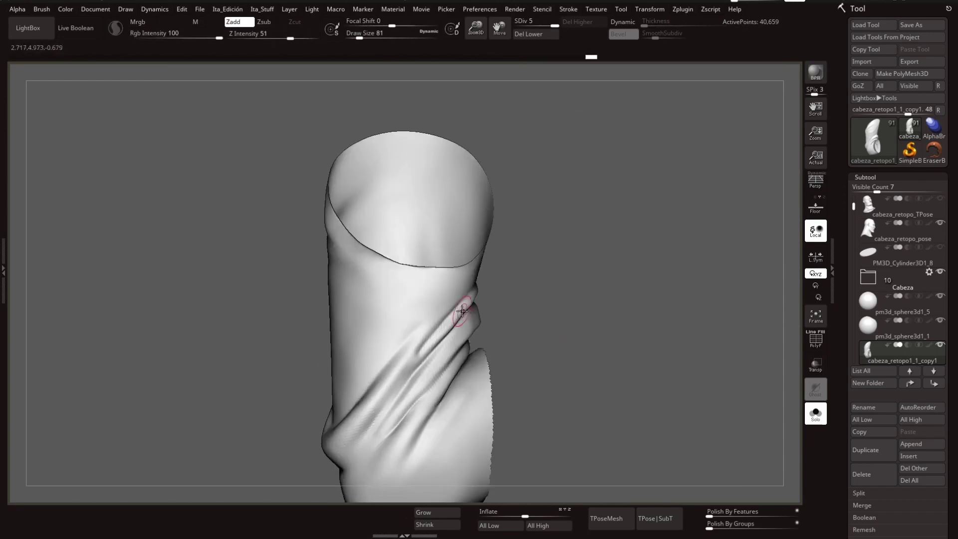
pyautogui.moveTo(527, 374); pyautogui.dragTo(478, 312, button='right')
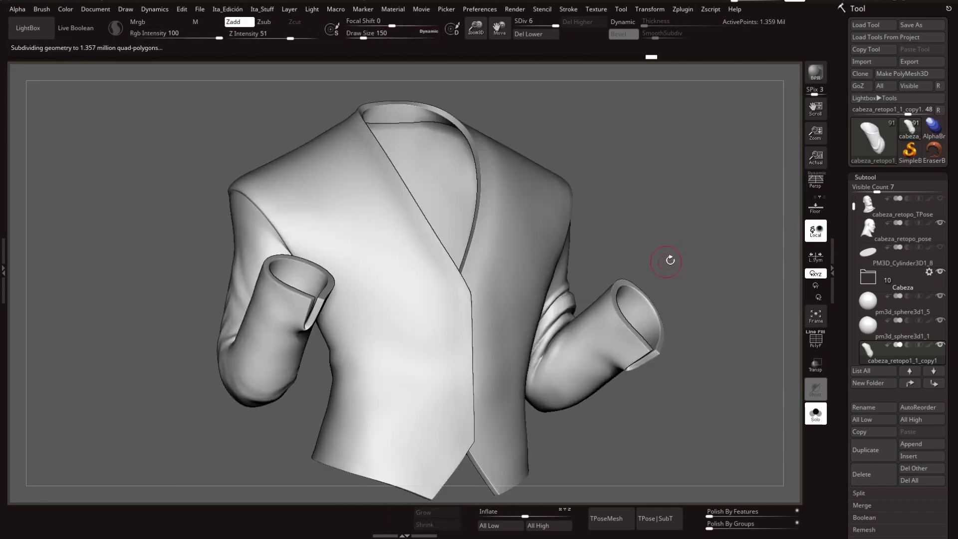
# Step: Step back and forth through undo history to reach the two-sleeve jacket state
pyautogui.hotkey('ctrl', 'z')
pyautogui.hotkey('ctrl', 'z')
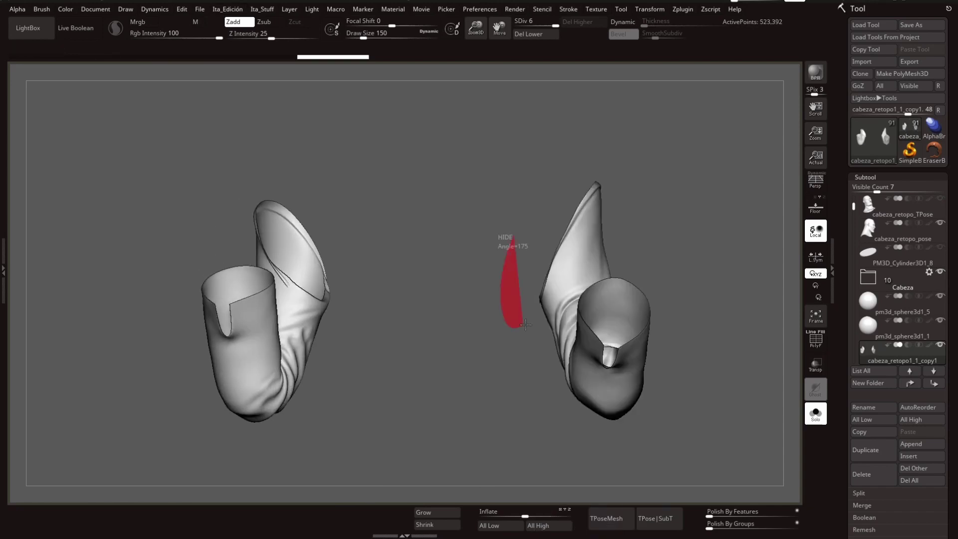
pyautogui.hotkey('ctrl', 'z')
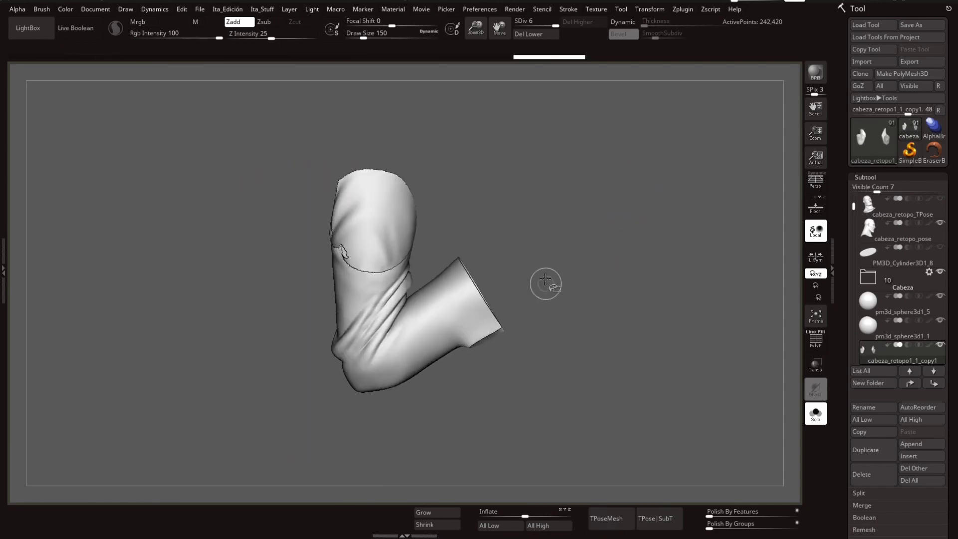
pyautogui.hotkey('ctrl', 'shift', 'z')
pyautogui.hotkey('ctrl', 'shift', 'z')
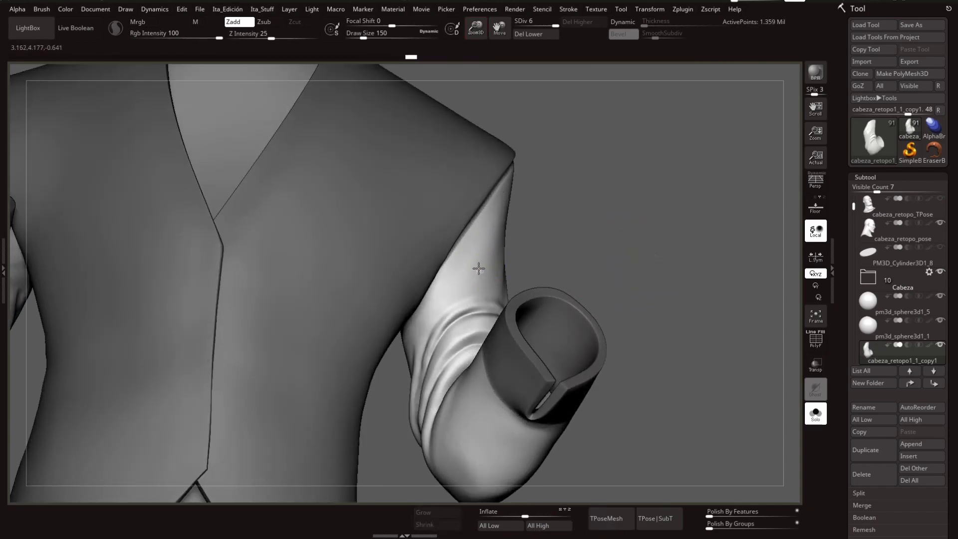
pyautogui.hotkey('ctrl', 'shift', 'z')
pyautogui.hotkey('ctrl', 'shift', 'z')
pyautogui.hotkey('ctrl', 'shift', 'z')
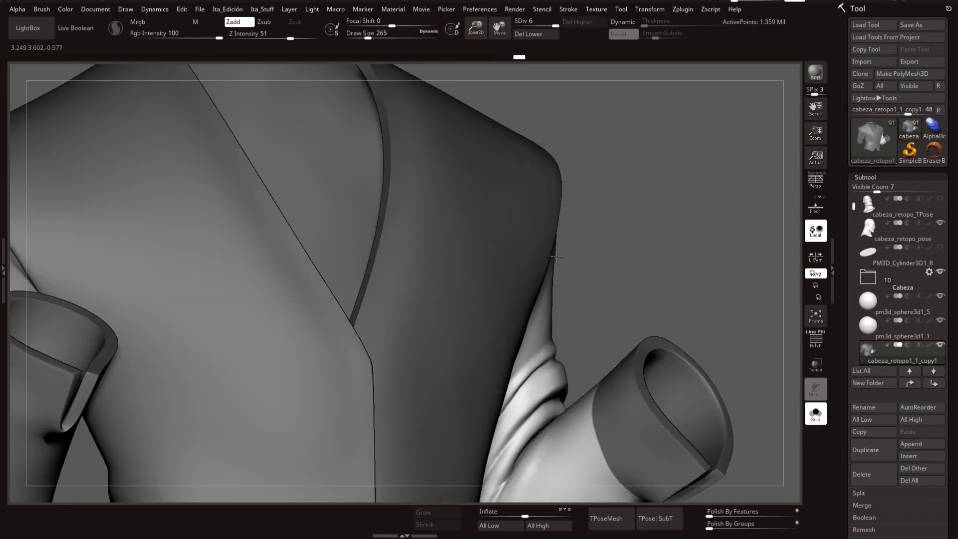
pyautogui.hotkey('ctrl', 'shift', 'z')
pyautogui.hotkey('ctrl', 'shift', 'z')
pyautogui.hotkey('ctrl', 'shift', 'z')
pyautogui.press('space')
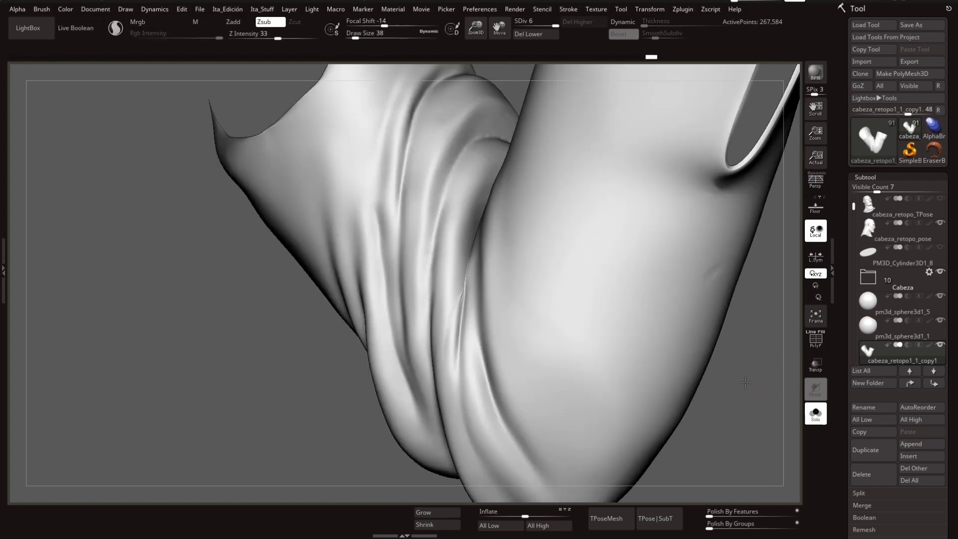
# Step: Rotate around the sleeve and cuff and shrink the sculpting brush to size 104
pyautogui.moveTo(707, 372); pyautogui.dragTo(659, 316)
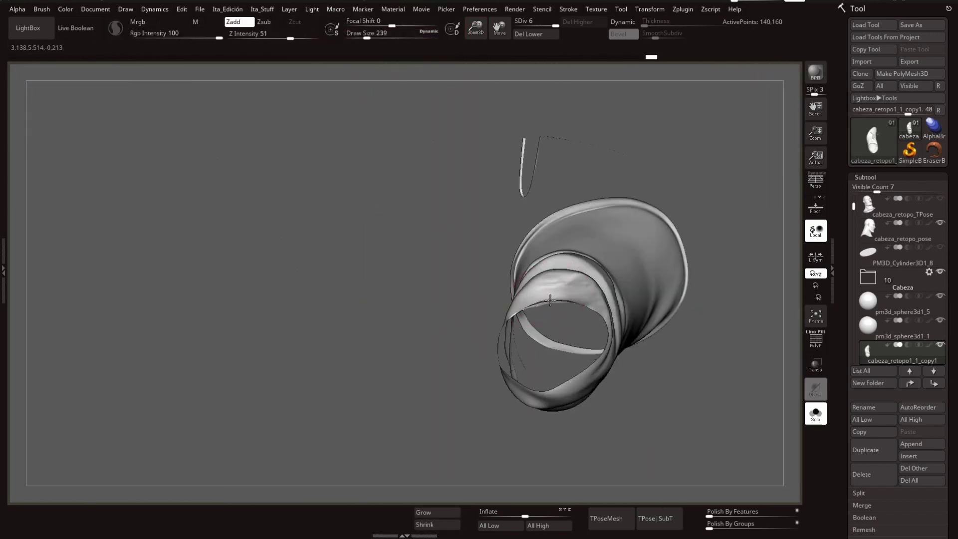
pyautogui.moveTo(550, 299)
pyautogui.mouseDown()
pyautogui.moveTo(736, 336)
pyautogui.moveTo(588, 289)
pyautogui.moveTo(579, 309)
pyautogui.moveTo(588, 327)
pyautogui.moveTo(583, 301)
pyautogui.mouseUp()
pyautogui.moveTo(375, 430); pyautogui.dragTo(632, 218)
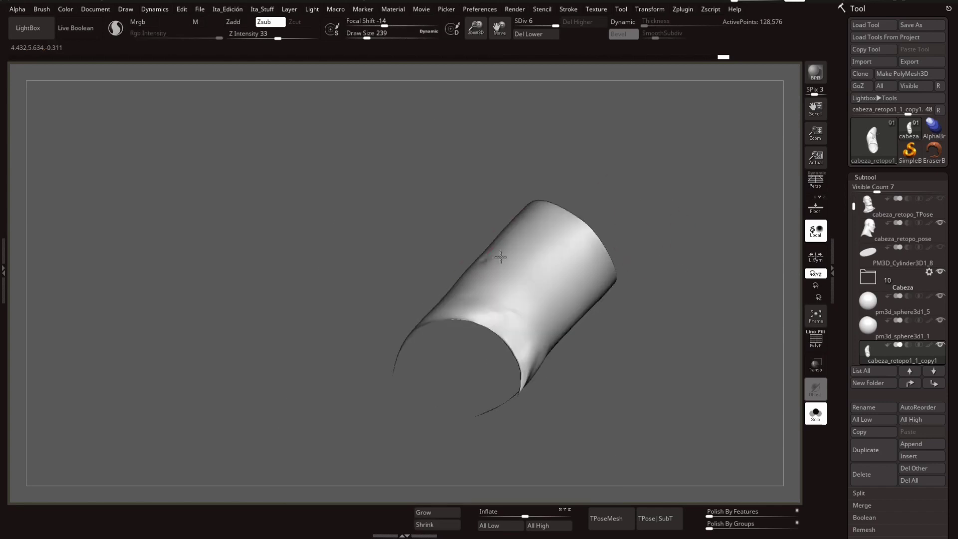
pyautogui.moveTo(509, 225); pyautogui.dragTo(509, 281)
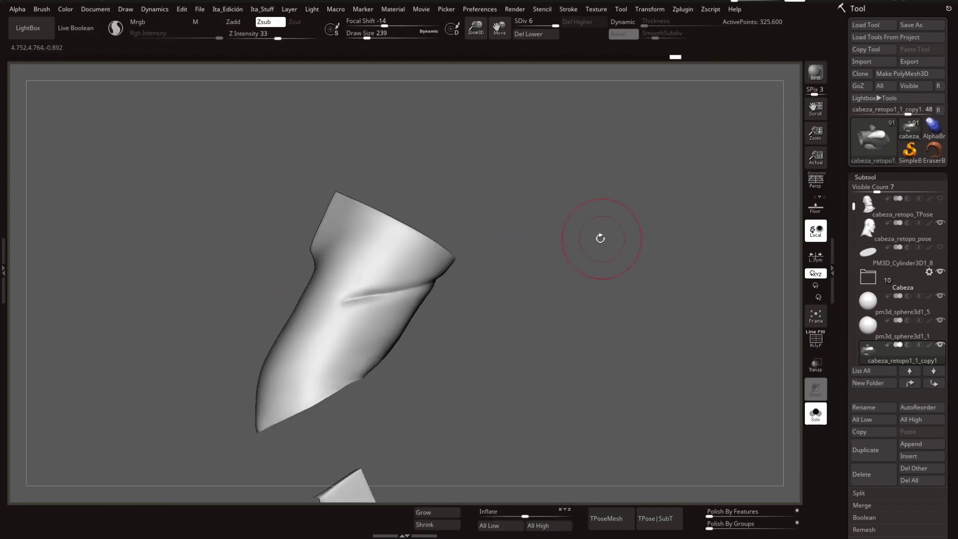
pyautogui.moveTo(599, 239); pyautogui.dragTo(433, 229)
pyautogui.moveTo(503, 232); pyautogui.dragTo(489, 199)
pyautogui.moveTo(369, 38); pyautogui.dragTo(361, 38)
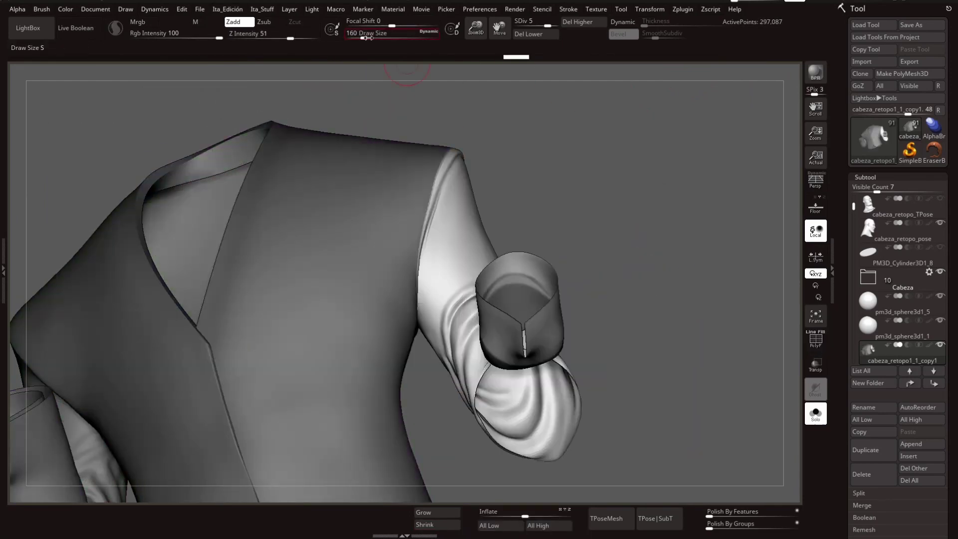
# Step: Turn toward the detached cuffs and toggle the jacket body's visibility to compare them
pyautogui.moveTo(366, 37); pyautogui.dragTo(360, 37)
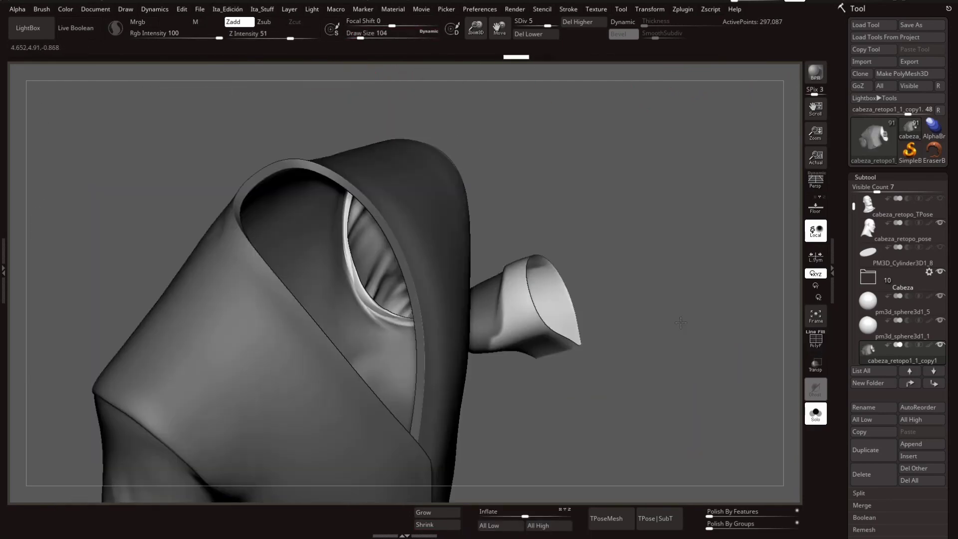
pyautogui.moveTo(649, 250); pyautogui.dragTo(625, 173)
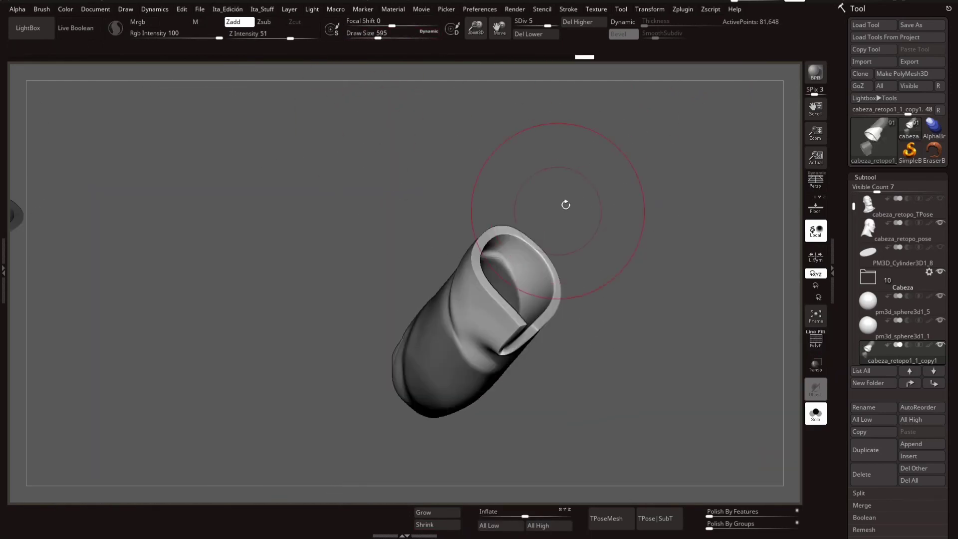
pyautogui.moveTo(566, 205)
pyautogui.mouseDown()
pyautogui.moveTo(657, 197)
pyautogui.moveTo(546, 332)
pyautogui.moveTo(509, 306)
pyautogui.mouseUp()
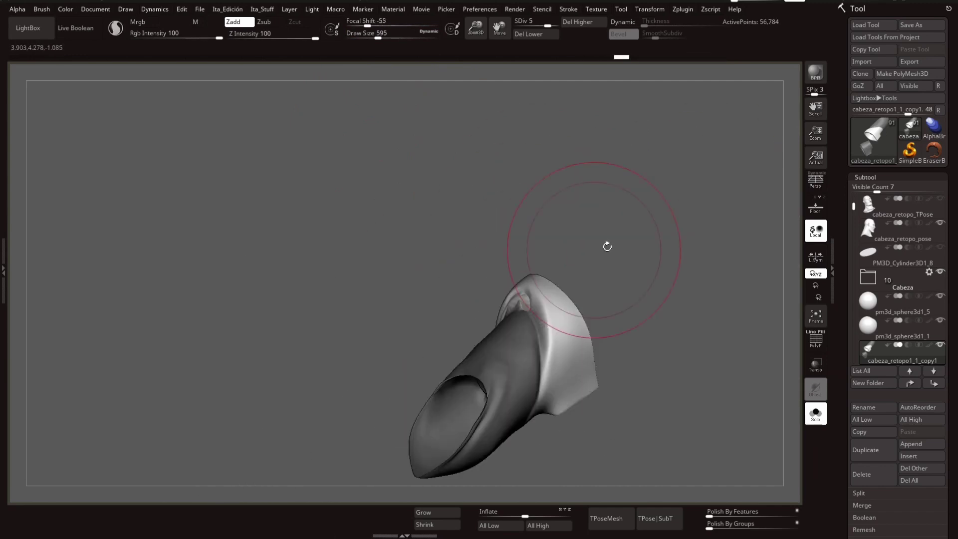
pyautogui.keyDown('ctrl'); pyautogui.keyDown('shift'); pyautogui.click(587, 304); pyautogui.keyUp('shift'); pyautogui.keyUp('ctrl')
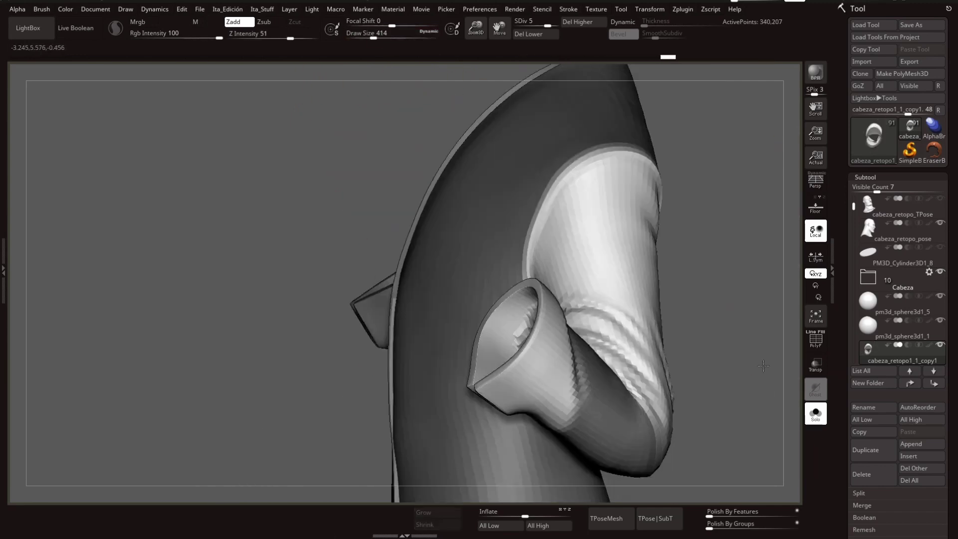
pyautogui.moveTo(587, 304)
pyautogui.mouseDown()
pyautogui.moveTo(629, 199)
pyautogui.moveTo(564, 348)
pyautogui.moveTo(689, 286)
pyautogui.mouseUp()
pyautogui.keyDown('ctrl'); pyautogui.keyDown('shift'); pyautogui.click(564, 348); pyautogui.keyUp('shift'); pyautogui.keyUp('ctrl')
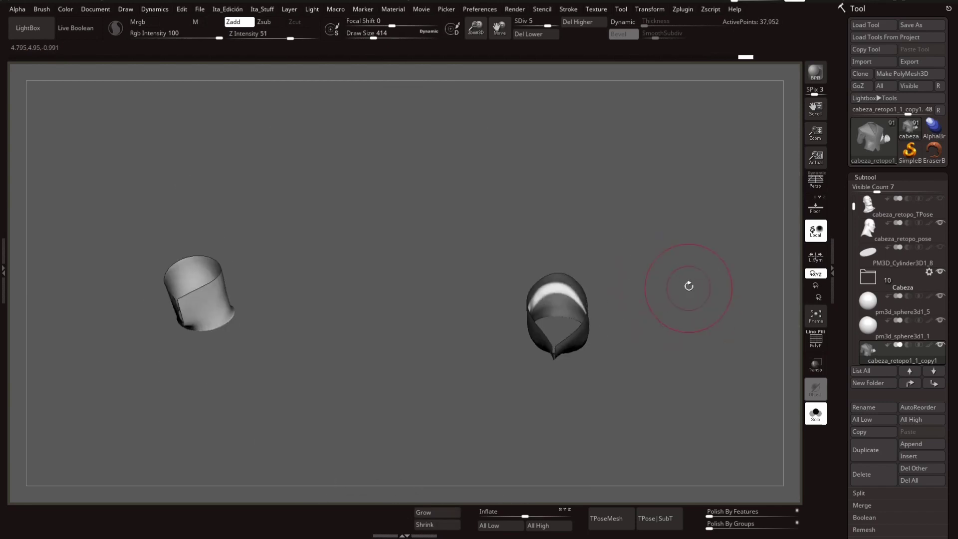
pyautogui.keyDown('ctrl'); pyautogui.keyDown('shift'); pyautogui.click(700, 324); pyautogui.keyUp('shift'); pyautogui.keyUp('ctrl')
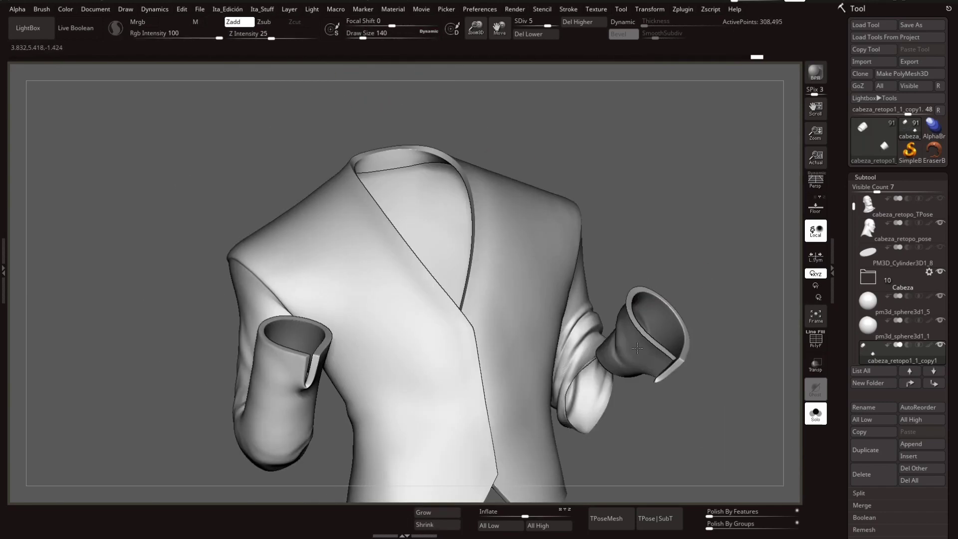
# Step: Isolate the cuff to inspect its open end, then show the full suited character
pyautogui.click(364, 35)
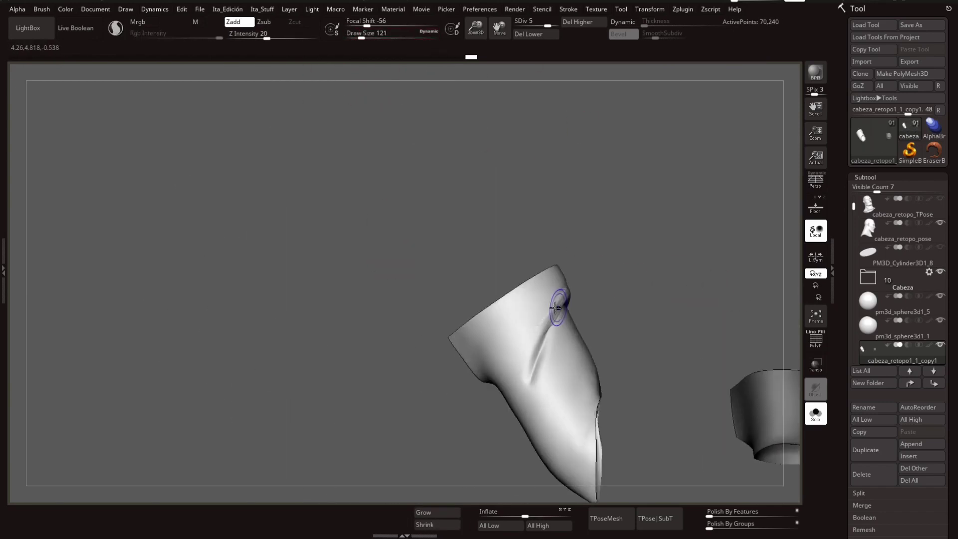
pyautogui.moveTo(656, 349); pyautogui.dragTo(577, 291)
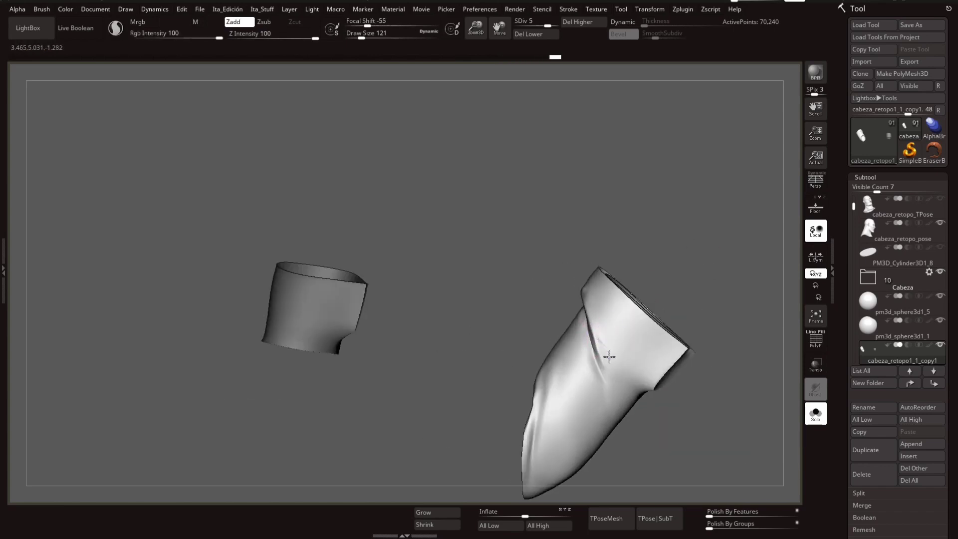
pyautogui.moveTo(510, 306); pyautogui.dragTo(581, 254)
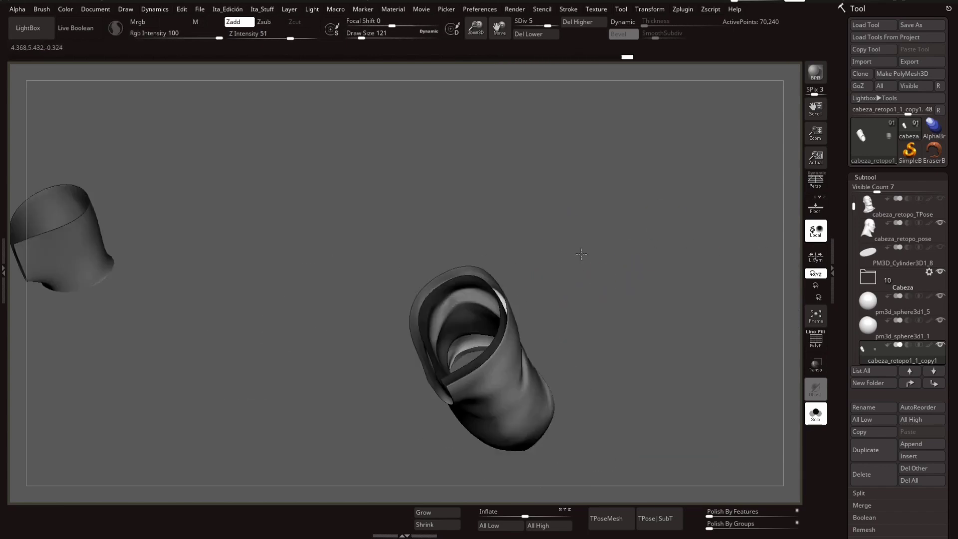
pyautogui.keyDown('ctrl'); pyautogui.keyDown('shift'); pyautogui.click(645, 246); pyautogui.keyUp('shift'); pyautogui.keyUp('ctrl')
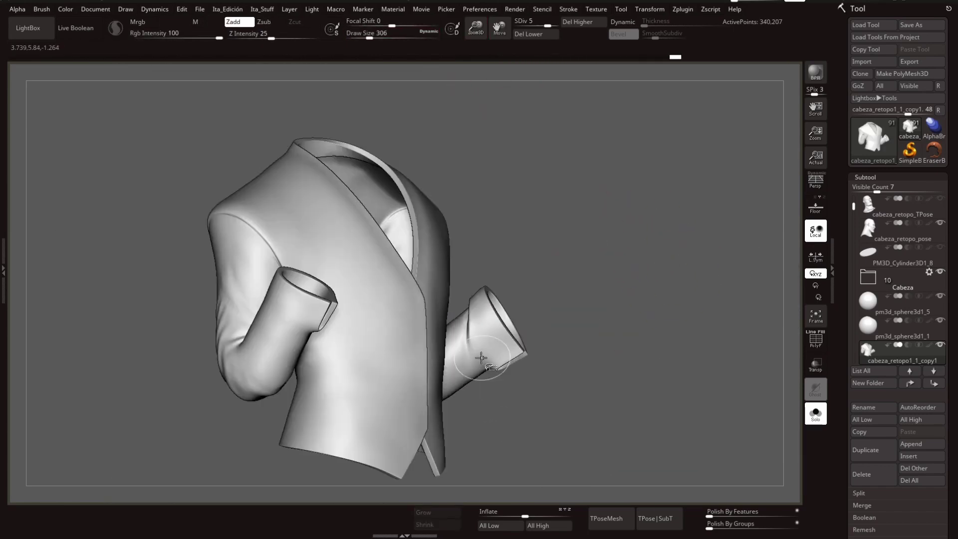
pyautogui.keyDown('ctrl'); pyautogui.keyDown('shift'); pyautogui.click(445, 272); pyautogui.keyUp('shift'); pyautogui.keyUp('ctrl')
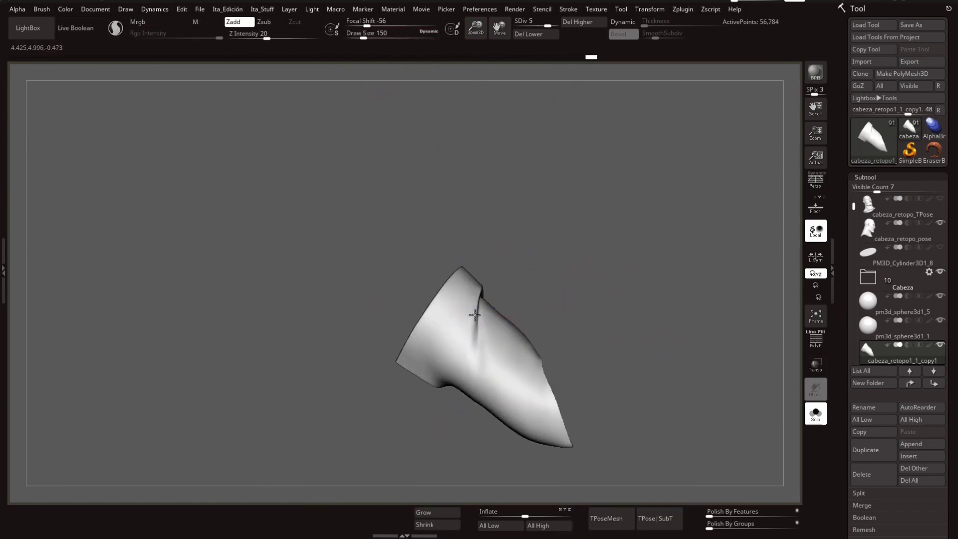
pyautogui.keyDown('ctrl'); pyautogui.keyDown('shift'); pyautogui.click(654, 270); pyautogui.keyUp('shift'); pyautogui.keyUp('ctrl')
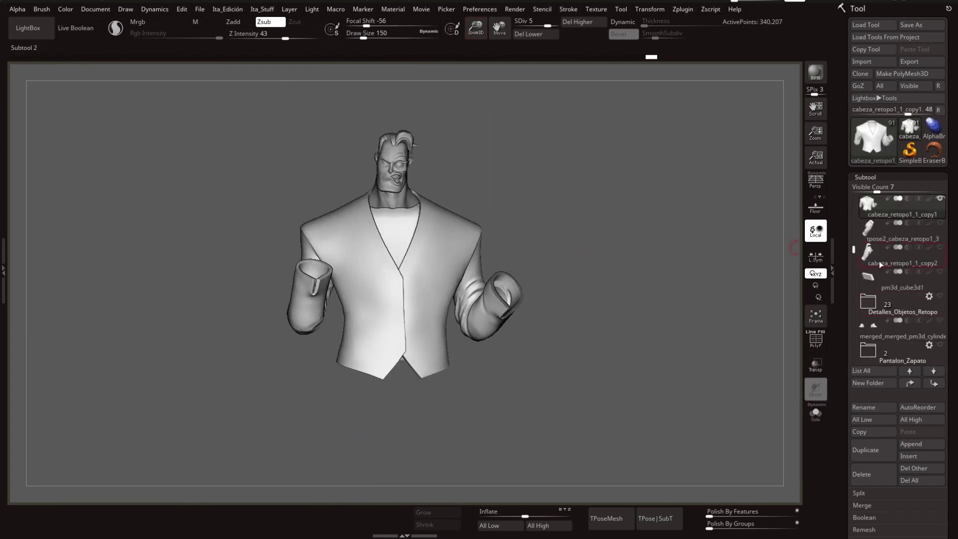
# Step: Select the sleeve subtool, isolate it with Solo and frame it with F
pyautogui.moveTo(619, 342); pyautogui.dragTo(487, 140)
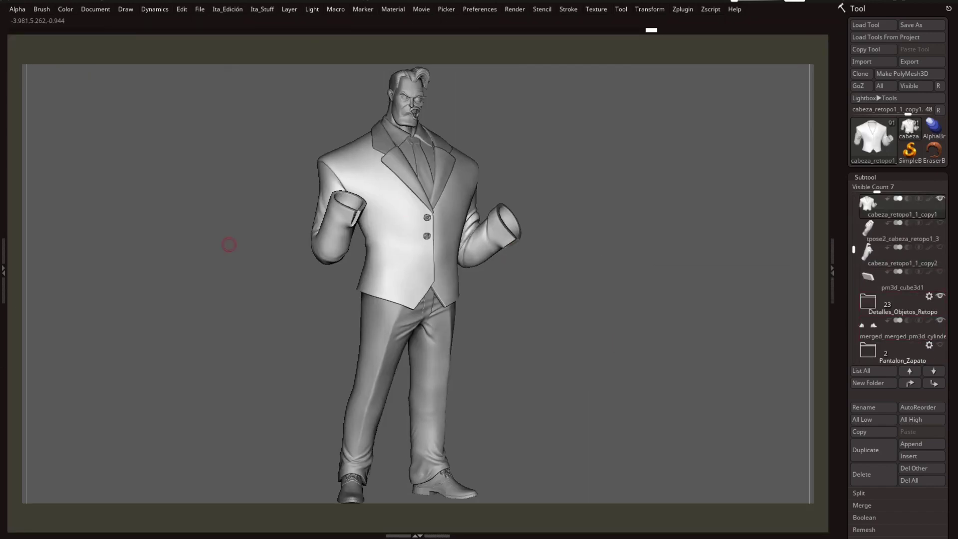
pyautogui.moveTo(548, 291); pyautogui.dragTo(617, 225)
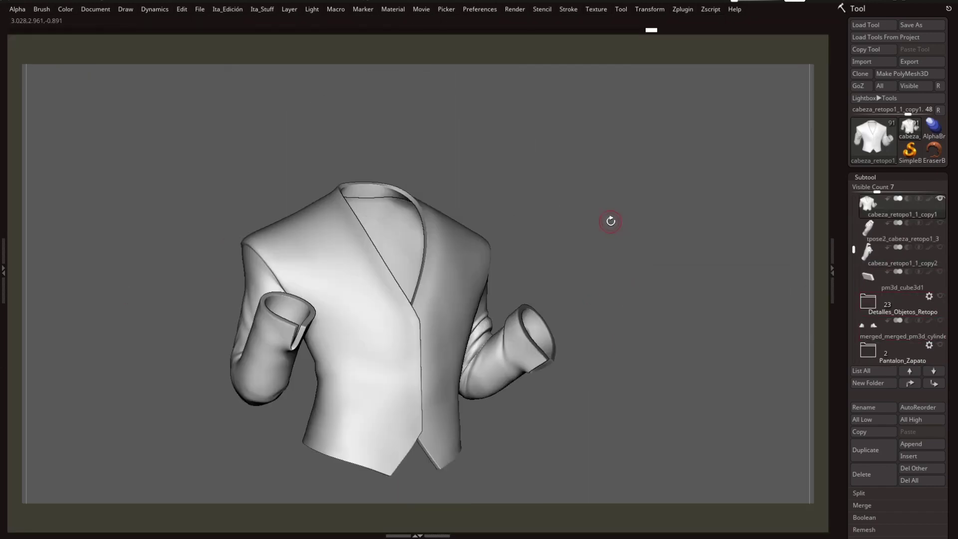
pyautogui.keyDown('ctrl'); pyautogui.keyDown('shift'); pyautogui.click(494, 389); pyautogui.keyUp('shift'); pyautogui.keyUp('ctrl')
pyautogui.press('Tab')
pyautogui.press('f')
pyautogui.moveTo(494, 414)
pyautogui.mouseDown()
pyautogui.moveTo(501, 389)
pyautogui.moveTo(540, 361)
pyautogui.moveTo(494, 223)
pyautogui.moveTo(648, 285)
pyautogui.moveTo(402, 109)
pyautogui.moveTo(641, 320)
pyautogui.moveTo(481, 412)
pyautogui.mouseUp()
pyautogui.keyDown('ctrl'); pyautogui.keyDown('shift'); pyautogui.click(481, 412); pyautogui.keyUp('shift'); pyautogui.keyUp('ctrl')
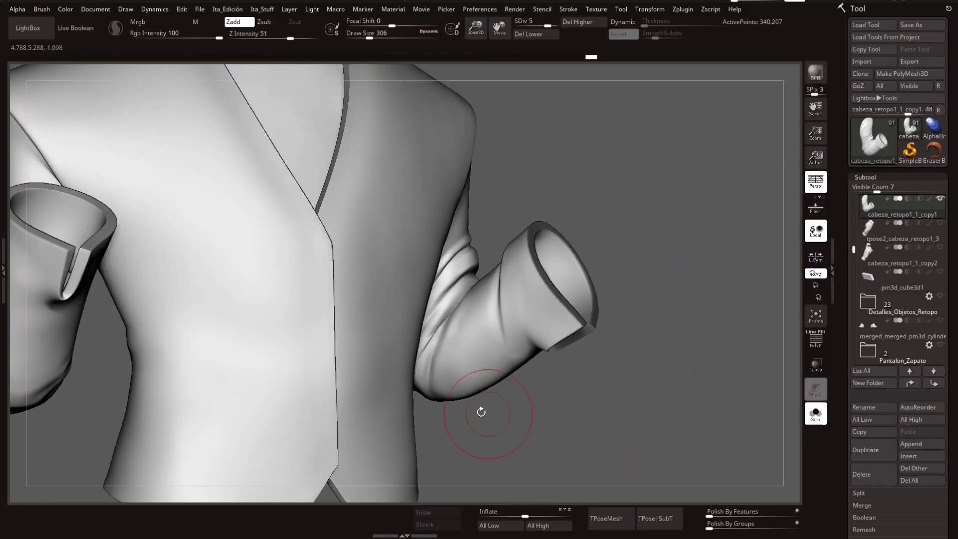
pyautogui.keyDown('ctrl'); pyautogui.keyDown('shift'); pyautogui.click(499, 325); pyautogui.keyUp('shift'); pyautogui.keyUp('ctrl')
pyautogui.press('f')
# Step: Orbit and zoom the isolated sleeve to inspect its cuff opening and elbow fold
pyautogui.moveTo(649, 250)
pyautogui.mouseDown()
pyautogui.moveTo(578, 165)
pyautogui.moveTo(476, 231)
pyautogui.moveTo(464, 339)
pyautogui.moveTo(400, 96)
pyautogui.moveTo(624, 214)
pyautogui.moveTo(520, 430)
pyautogui.moveTo(668, 434)
pyautogui.moveTo(689, 246)
pyautogui.moveTo(651, 278)
pyautogui.mouseUp()
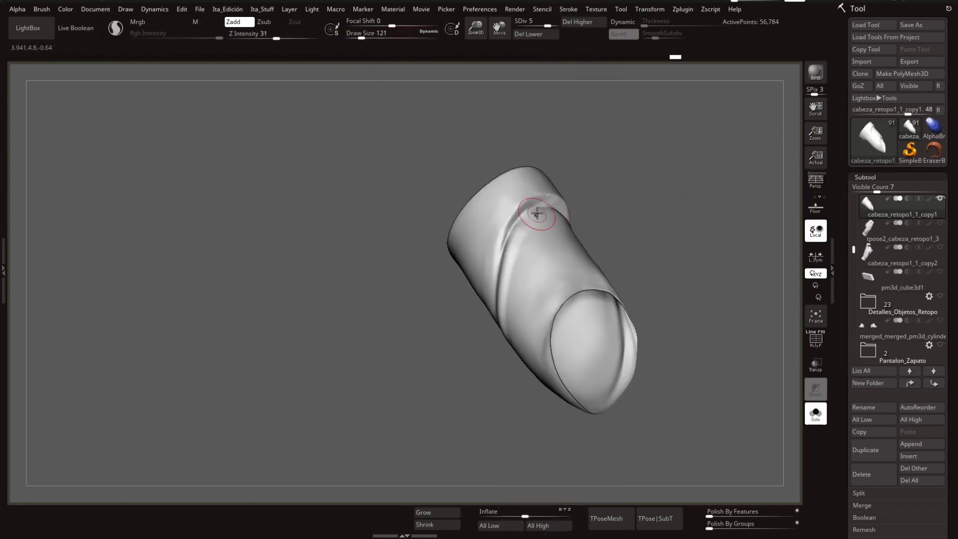
pyautogui.moveTo(537, 214); pyautogui.dragTo(507, 336)
pyautogui.moveTo(516, 254); pyautogui.dragTo(542, 258)
pyautogui.moveTo(568, 287)
pyautogui.mouseDown()
pyautogui.moveTo(609, 323)
pyautogui.moveTo(680, 258)
pyautogui.mouseUp()
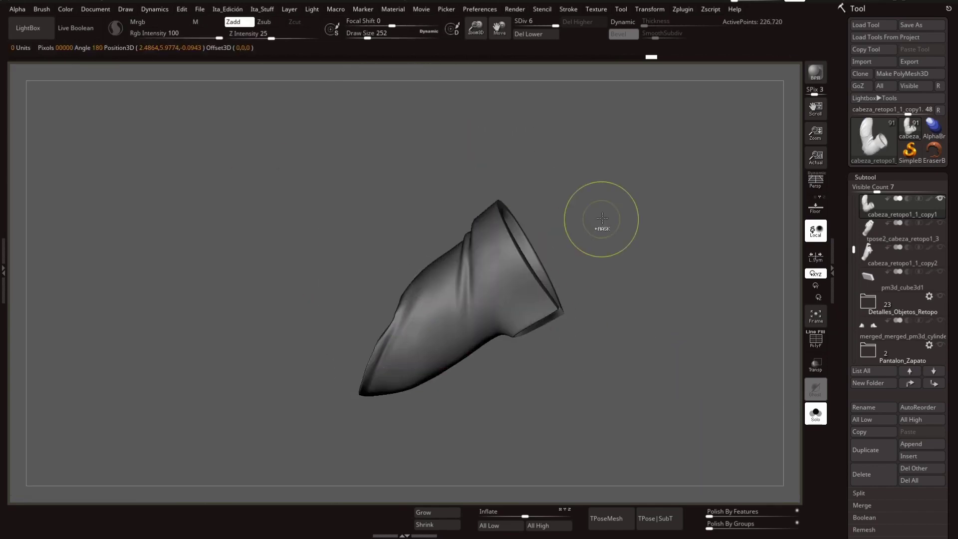
pyautogui.moveTo(385, 130)
pyautogui.mouseDown()
pyautogui.moveTo(400, 271)
pyautogui.moveTo(473, 220)
pyautogui.mouseUp()
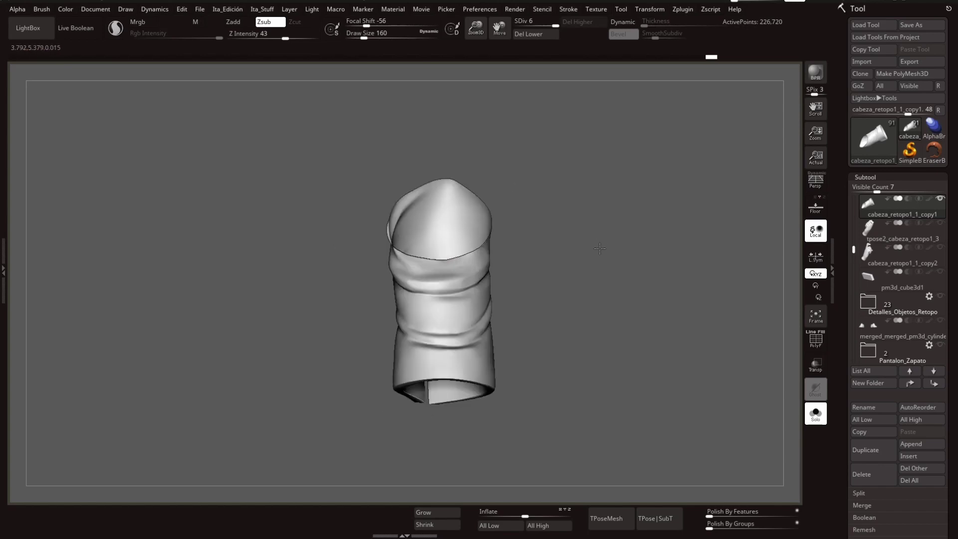
pyautogui.moveTo(600, 248); pyautogui.dragTo(522, 262)
pyautogui.moveTo(638, 242); pyautogui.dragTo(347, 217)
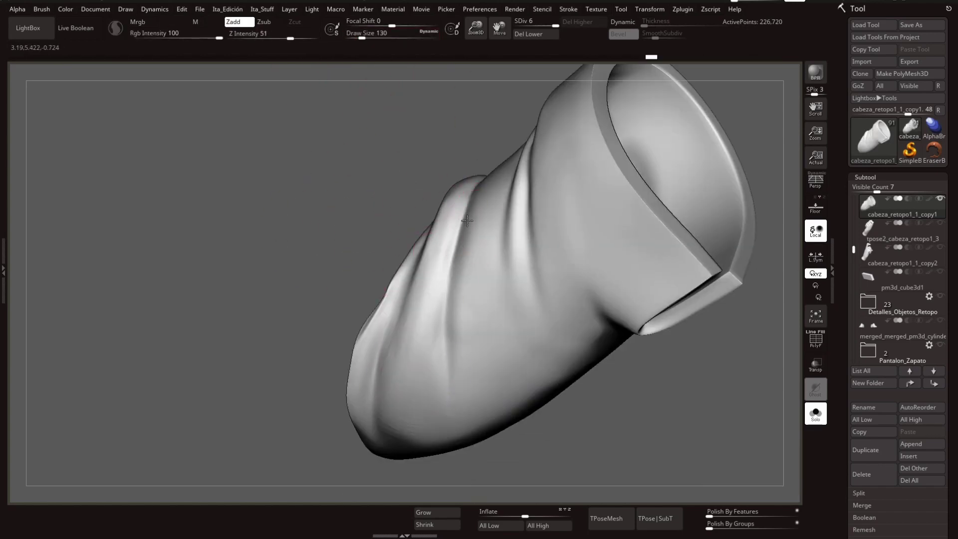
pyautogui.press('f')
pyautogui.moveTo(556, 400)
pyautogui.mouseDown()
pyautogui.moveTo(377, 381)
pyautogui.moveTo(656, 353)
pyautogui.moveTo(396, 364)
pyautogui.moveTo(460, 213)
pyautogui.moveTo(439, 278)
pyautogui.moveTo(560, 262)
pyautogui.moveTo(699, 328)
pyautogui.moveTo(419, 421)
pyautogui.mouseUp()
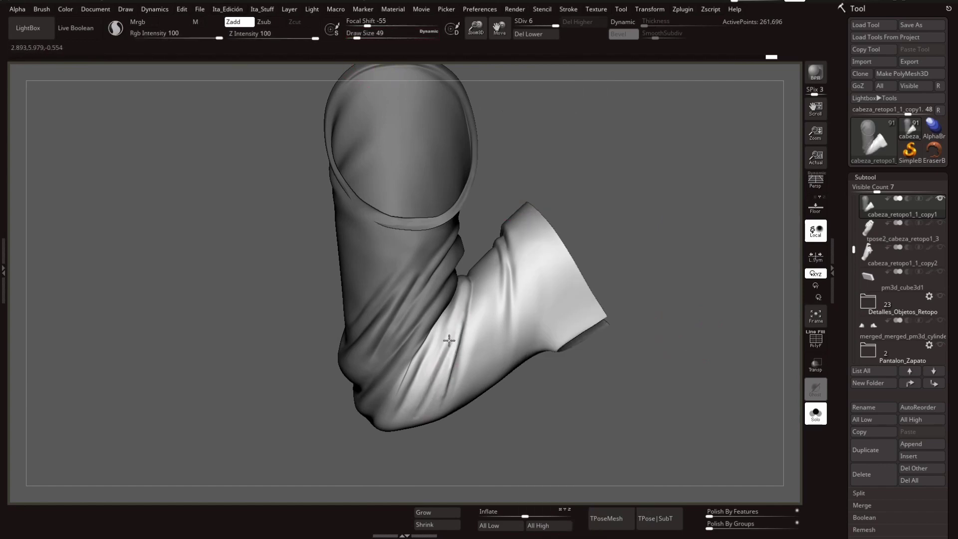
pyautogui.moveTo(450, 341)
pyautogui.mouseDown()
pyautogui.moveTo(443, 285)
pyautogui.moveTo(670, 406)
pyautogui.moveTo(285, 392)
pyautogui.moveTo(336, 386)
pyautogui.mouseUp()
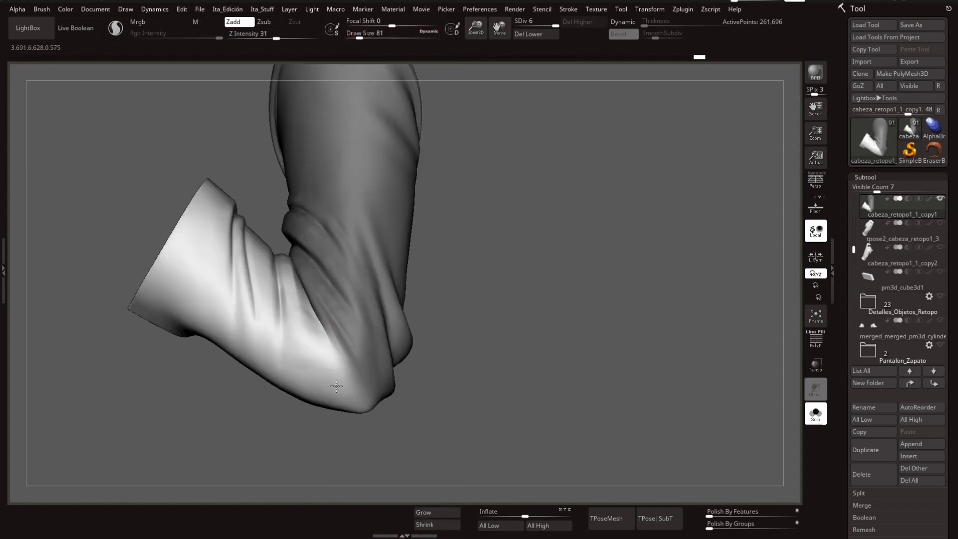
# Step: Review the sleeve folds from several angles and choose a new brush for adding folds
pyautogui.moveTo(509, 347)
pyautogui.mouseDown()
pyautogui.moveTo(317, 316)
pyautogui.moveTo(309, 296)
pyautogui.mouseUp()
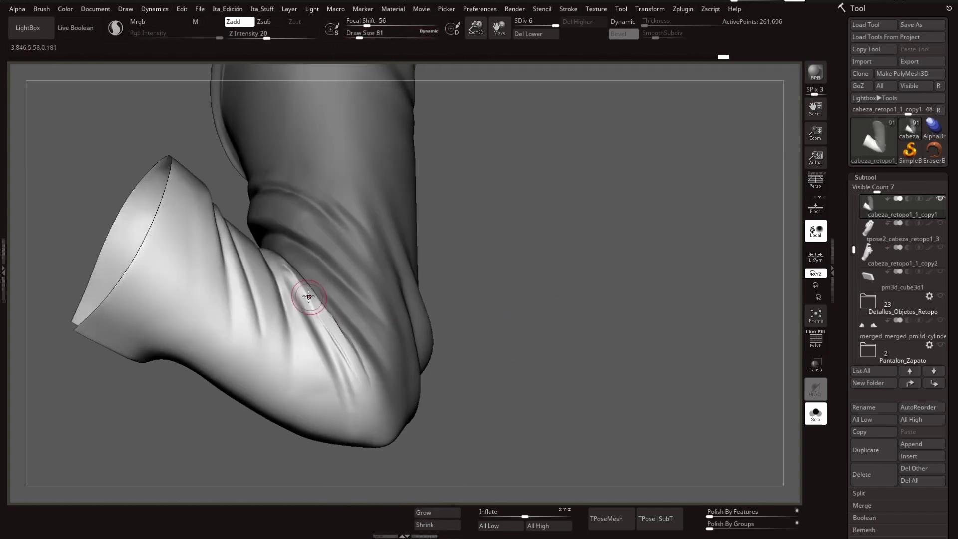
pyautogui.moveTo(378, 421); pyautogui.dragTo(592, 290)
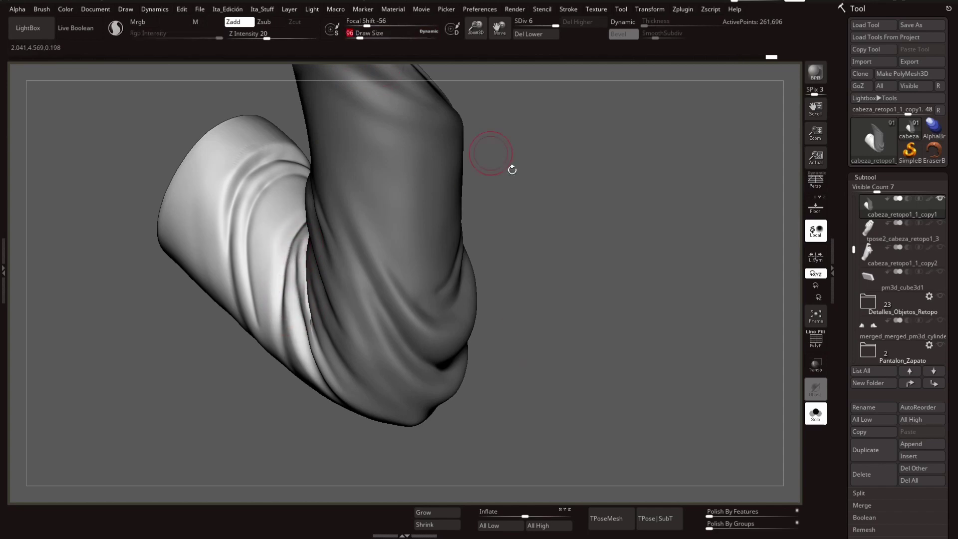
pyautogui.moveTo(512, 170)
pyautogui.mouseDown()
pyautogui.moveTo(272, 278)
pyautogui.moveTo(442, 368)
pyautogui.moveTo(654, 343)
pyautogui.moveTo(432, 374)
pyautogui.moveTo(353, 75)
pyautogui.moveTo(546, 371)
pyautogui.mouseUp()
pyautogui.moveTo(521, 333)
pyautogui.mouseDown()
pyautogui.moveTo(502, 343)
pyautogui.moveTo(488, 316)
pyautogui.moveTo(562, 288)
pyautogui.mouseUp()
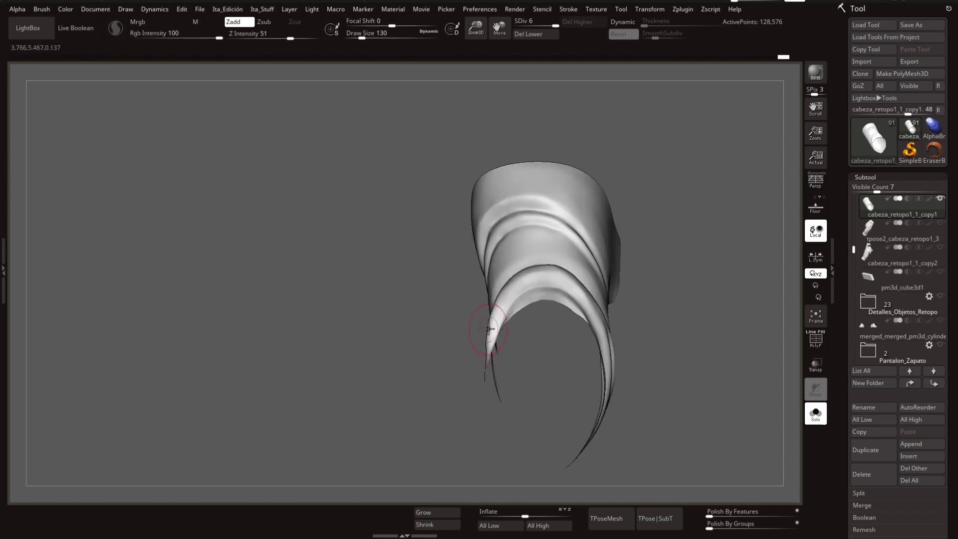
pyautogui.moveTo(488, 323)
pyautogui.mouseDown()
pyautogui.moveTo(633, 306)
pyautogui.moveTo(494, 118)
pyautogui.moveTo(514, 359)
pyautogui.moveTo(697, 372)
pyautogui.moveTo(546, 325)
pyautogui.mouseUp()
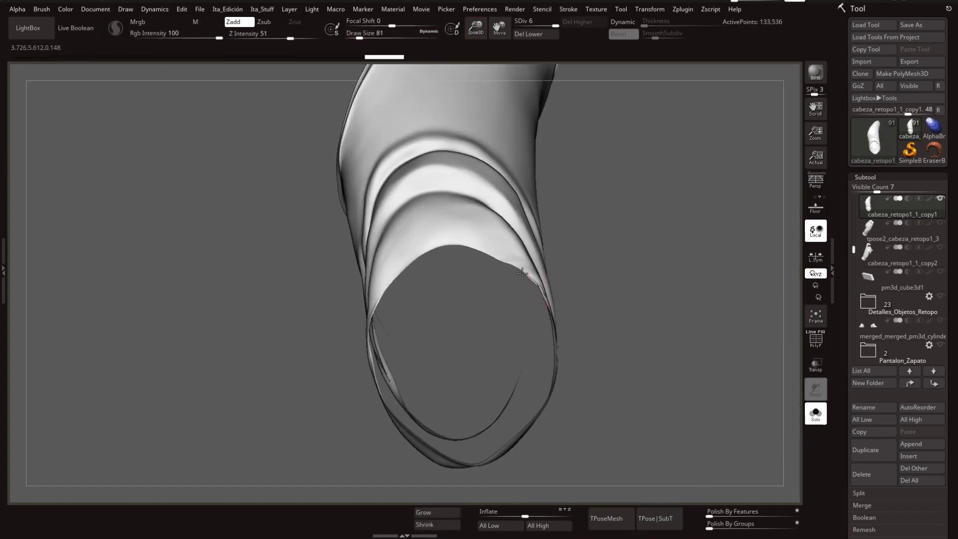
pyautogui.moveTo(411, 406); pyautogui.dragTo(656, 260)
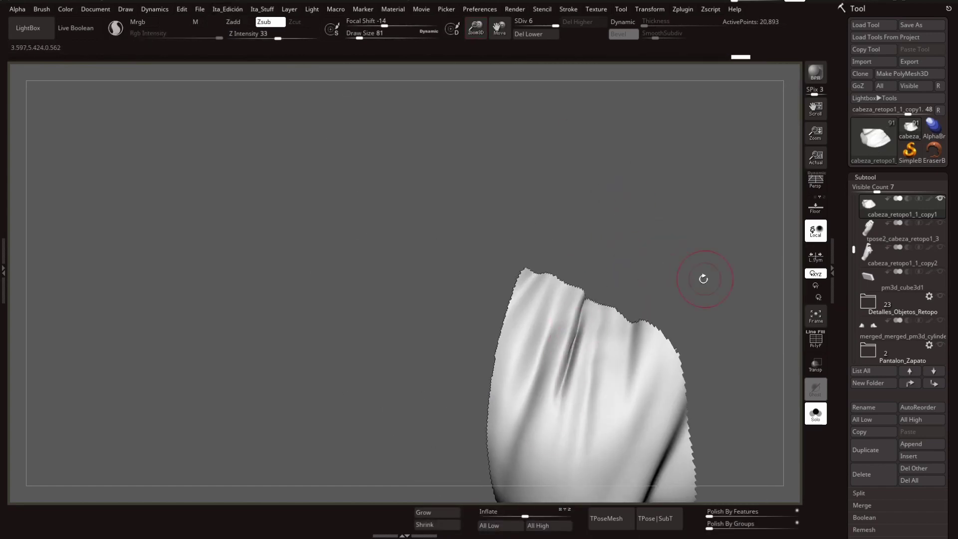
pyautogui.moveTo(704, 278); pyautogui.dragTo(623, 300)
pyautogui.press('b')
pyautogui.click(549, 279)
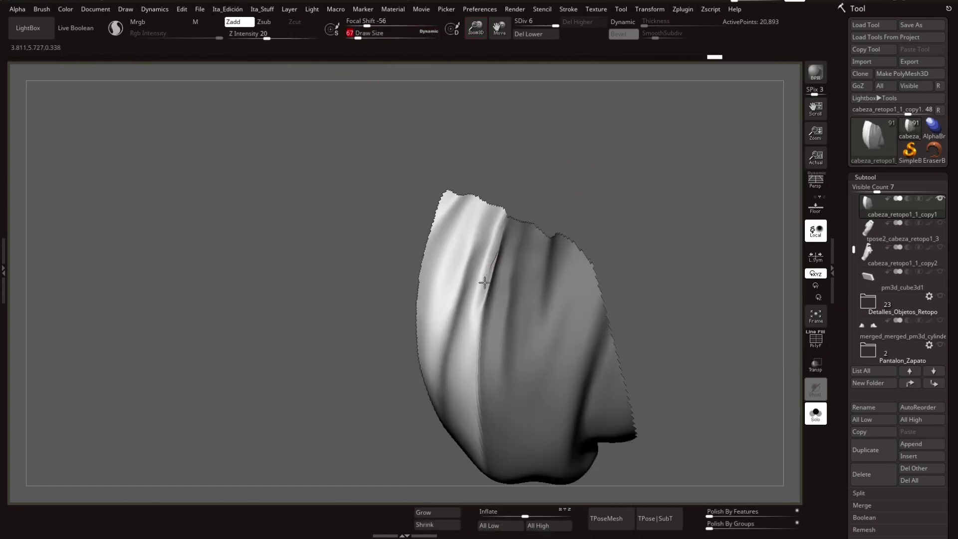
pyautogui.moveTo(485, 282); pyautogui.dragTo(357, 344)
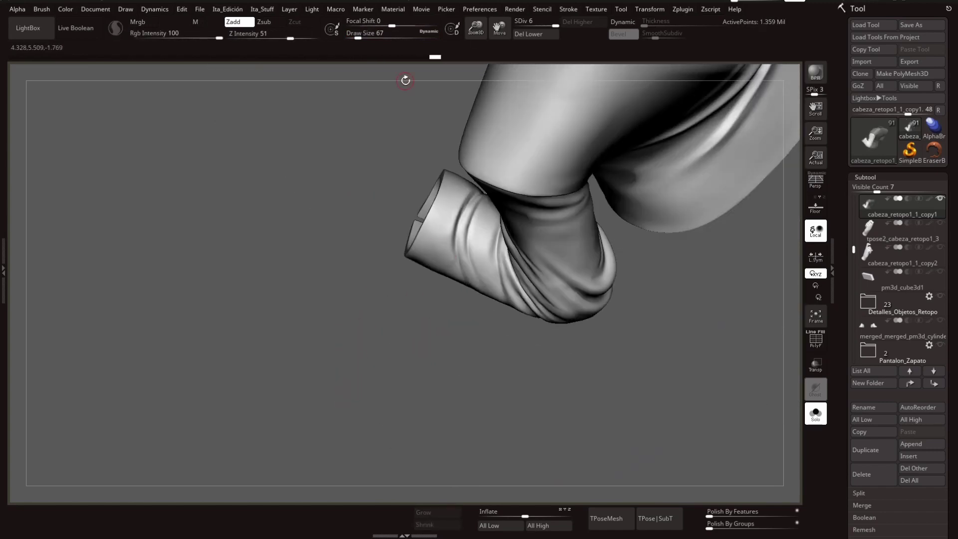
pyautogui.moveTo(407, 79)
pyautogui.mouseDown()
pyautogui.moveTo(364, 64)
pyautogui.moveTo(594, 247)
pyautogui.moveTo(676, 255)
pyautogui.mouseUp()
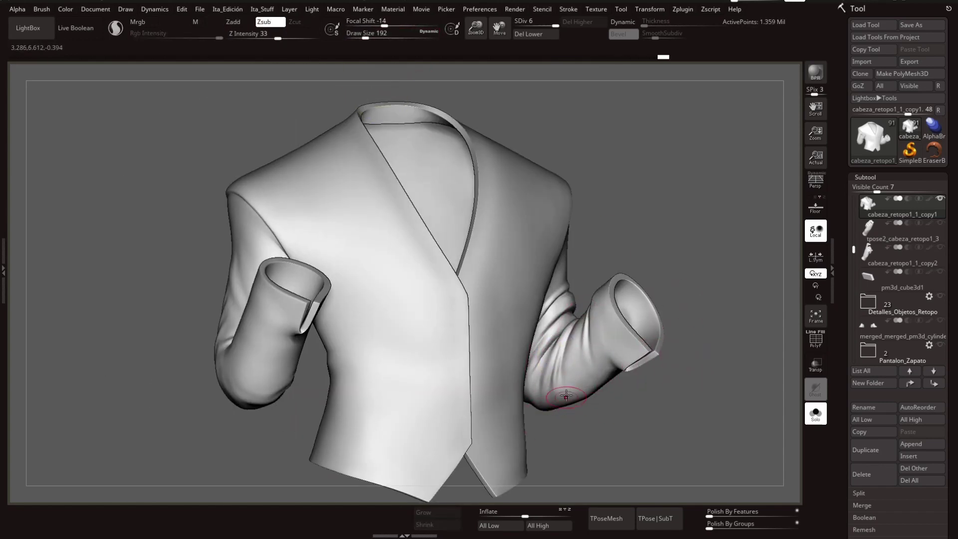
# Step: Orbit around the jacket and drop the shirt to a lower subdivision level
pyautogui.moveTo(614, 389)
pyautogui.mouseDown()
pyautogui.moveTo(673, 372)
pyautogui.moveTo(350, 367)
pyautogui.mouseUp()
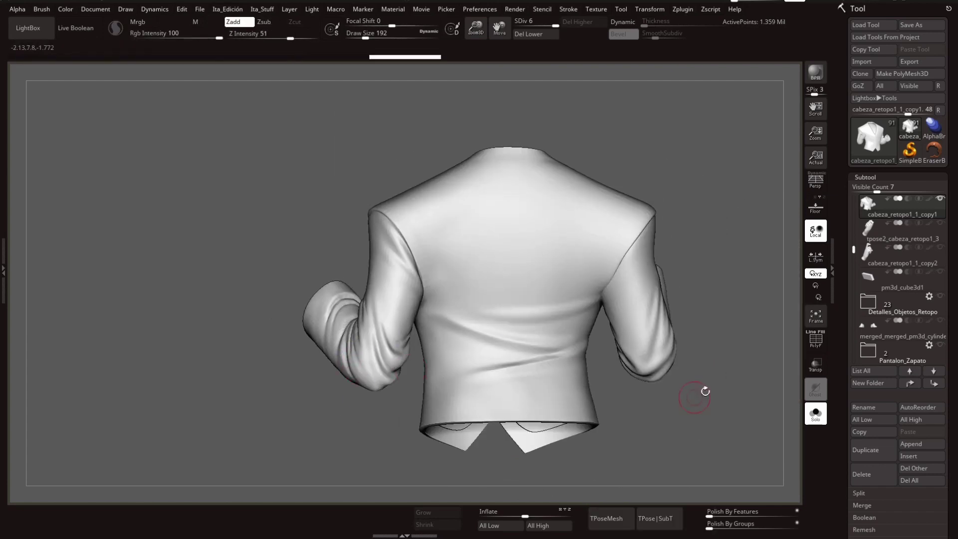
pyautogui.moveTo(695, 398)
pyautogui.mouseDown()
pyautogui.moveTo(589, 346)
pyautogui.moveTo(537, 208)
pyautogui.moveTo(387, 306)
pyautogui.mouseUp()
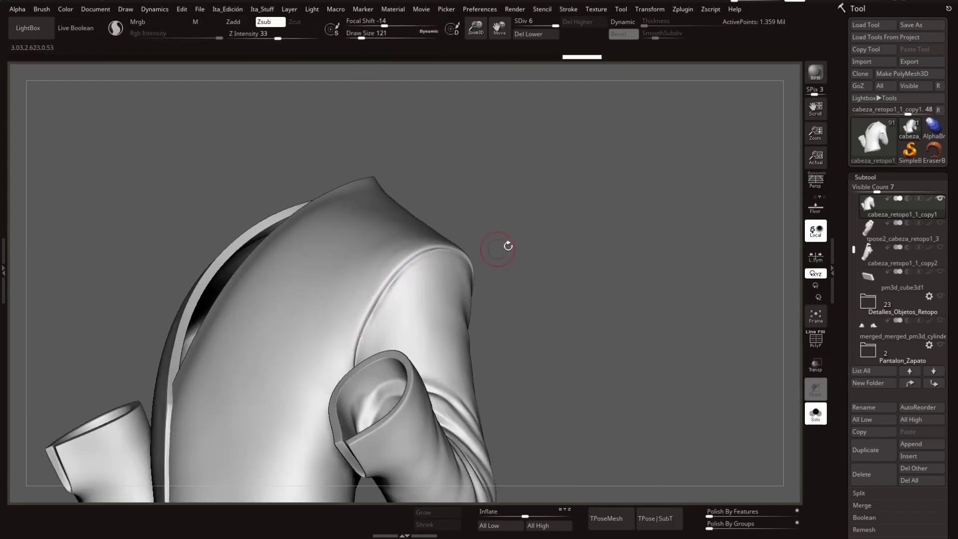
pyautogui.moveTo(508, 246)
pyautogui.mouseDown()
pyautogui.moveTo(407, 289)
pyautogui.moveTo(681, 165)
pyautogui.moveTo(342, 368)
pyautogui.moveTo(646, 304)
pyautogui.moveTo(263, 338)
pyautogui.mouseUp()
pyautogui.hotkey('shift', 'd')
pyautogui.hotkey('shift', 'd')
pyautogui.hotkey('shift', 'd')
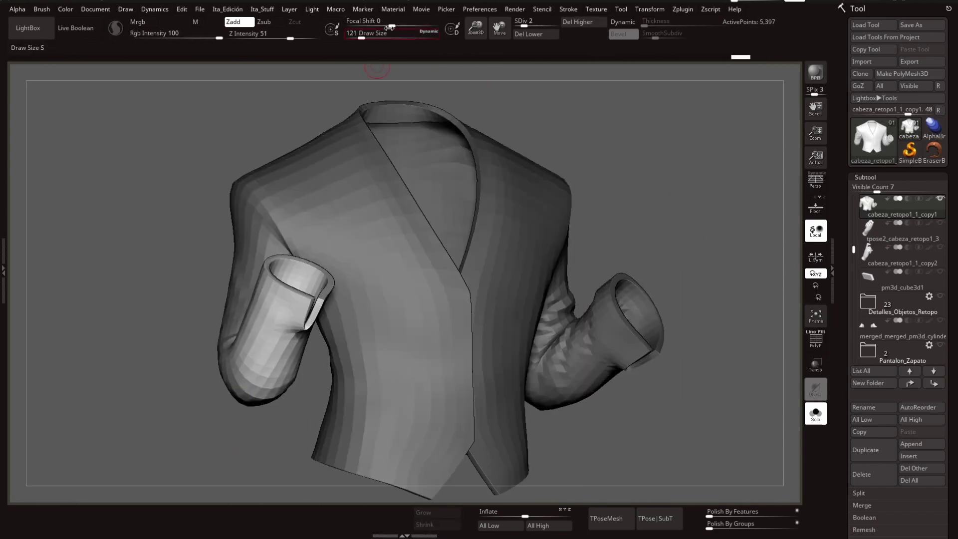
pyautogui.moveTo(391, 27)
pyautogui.mouseDown()
pyautogui.moveTo(216, 439)
pyautogui.moveTo(314, 396)
pyautogui.moveTo(310, 353)
pyautogui.moveTo(296, 340)
pyautogui.moveTo(301, 60)
pyautogui.mouseUp()
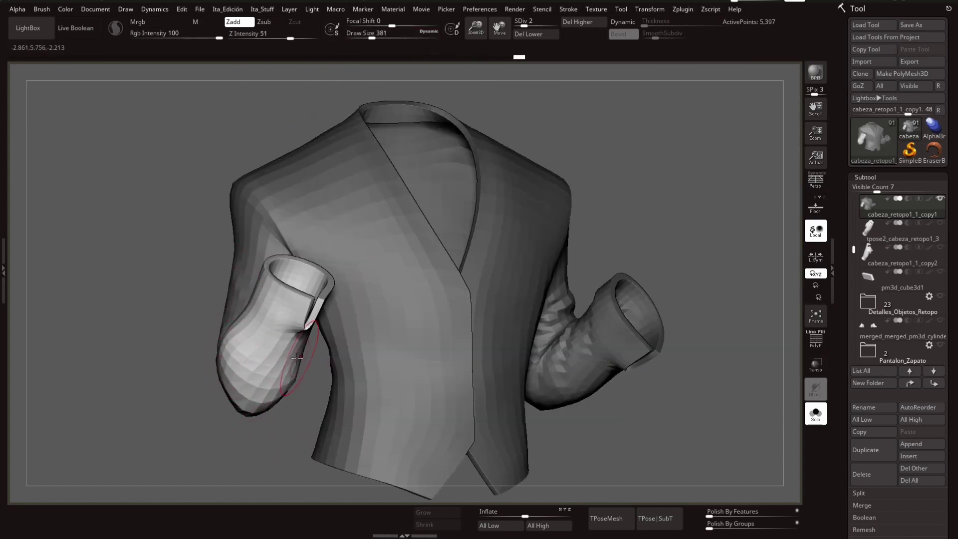
pyautogui.moveTo(297, 358)
pyautogui.mouseDown()
pyautogui.moveTo(474, 389)
pyautogui.moveTo(520, 297)
pyautogui.mouseUp()
# Step: Solo the sleeve piece and inspect it at its lowest resolution
pyautogui.keyDown('ctrl'); pyautogui.keyDown('shift'); pyautogui.click(428, 397); pyautogui.keyUp('shift'); pyautogui.keyUp('ctrl')
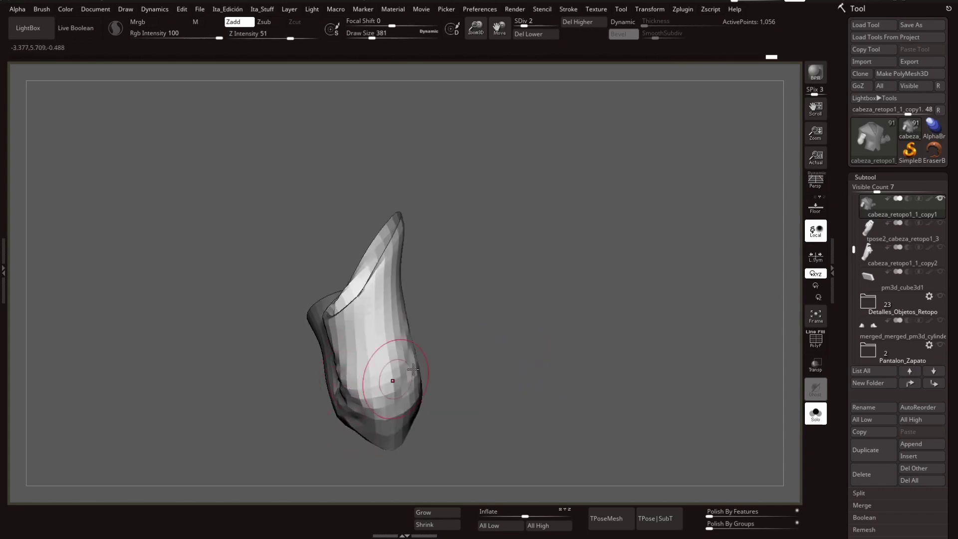
pyautogui.moveTo(604, 348); pyautogui.dragTo(653, 366)
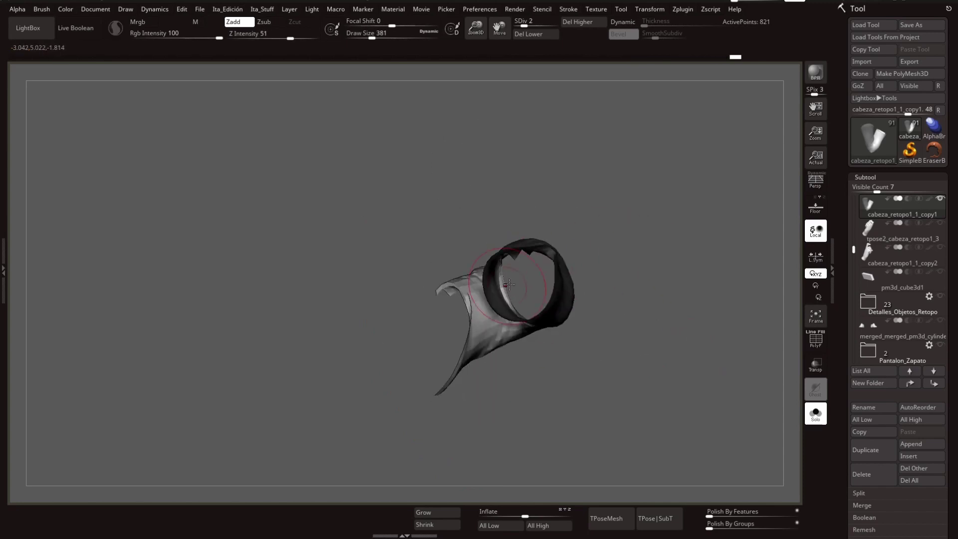
pyautogui.hotkey('shift', 'd')
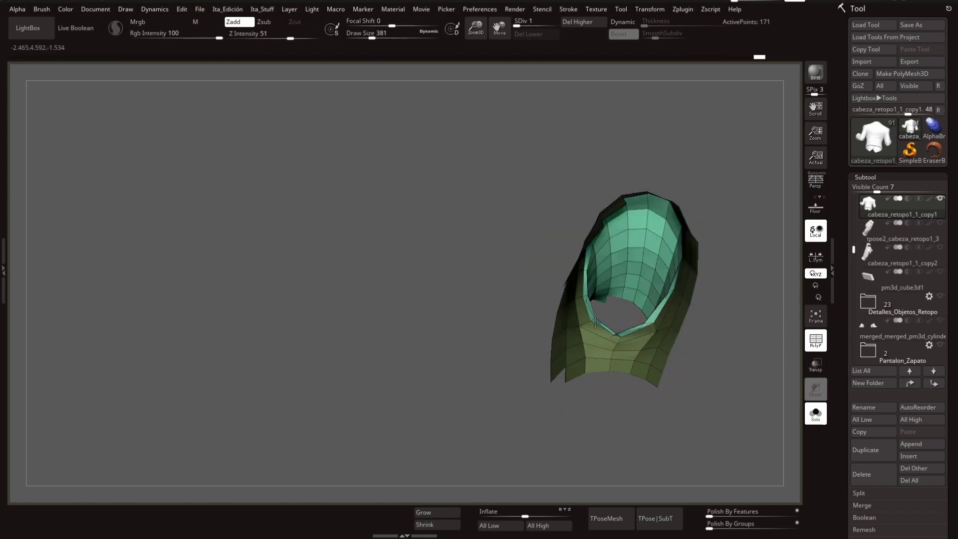
pyautogui.moveTo(739, 279)
pyautogui.mouseDown()
pyautogui.moveTo(765, 248)
pyautogui.moveTo(694, 305)
pyautogui.mouseUp()
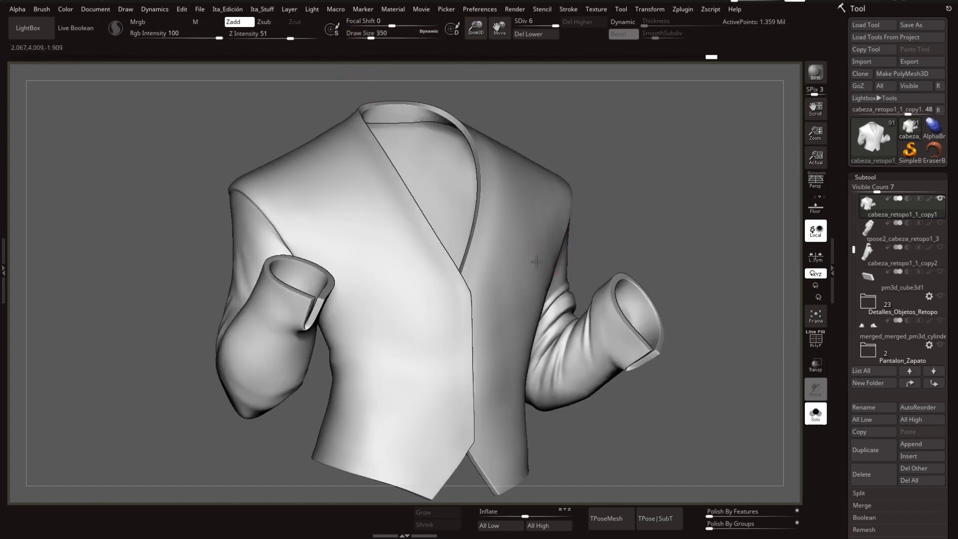
# Step: Step through the model's subdivision levels and fit the full character in view
pyautogui.moveTo(537, 261); pyautogui.dragTo(645, 228)
pyautogui.hotkey('shift', 'd')
pyautogui.hotkey('shift', 'd')
pyautogui.hotkey('shift', 'd')
pyautogui.moveTo(627, 262)
pyautogui.mouseDown()
pyautogui.moveTo(295, 373)
pyautogui.moveTo(609, 278)
pyautogui.moveTo(609, 246)
pyautogui.mouseUp()
pyautogui.press('d')
pyautogui.press('d')
pyautogui.press('f')
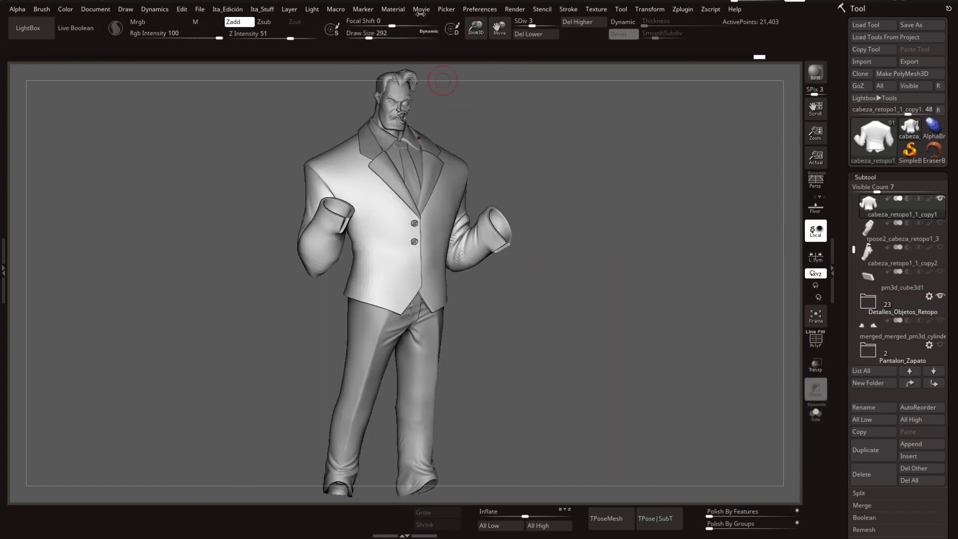
pyautogui.press('d')
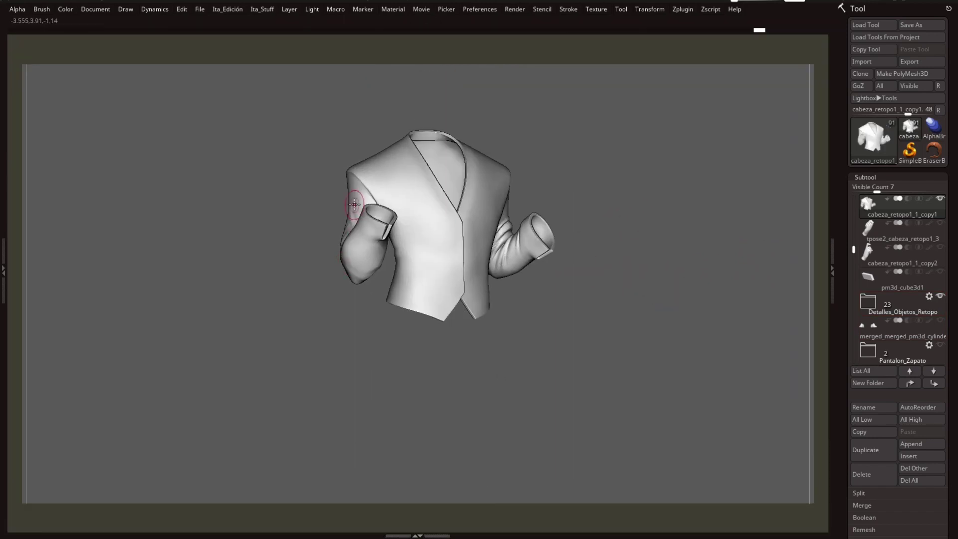
# Step: Isolate the left sleeve and step between its subdivision levels
pyautogui.moveTo(427, 502); pyautogui.dragTo(460, 351)
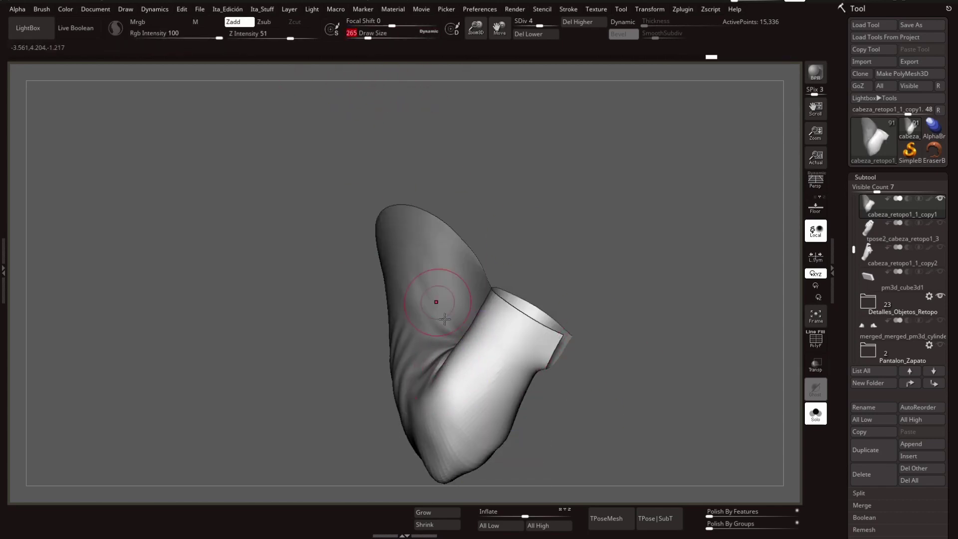
pyautogui.moveTo(496, 387)
pyautogui.mouseDown(button='right')
pyautogui.moveTo(615, 314)
pyautogui.moveTo(529, 344)
pyautogui.moveTo(642, 374)
pyautogui.moveTo(438, 315)
pyautogui.moveTo(570, 357)
pyautogui.moveTo(631, 293)
pyautogui.moveTo(639, 304)
pyautogui.mouseUp(button='right')
pyautogui.press('d')
pyautogui.press('d')
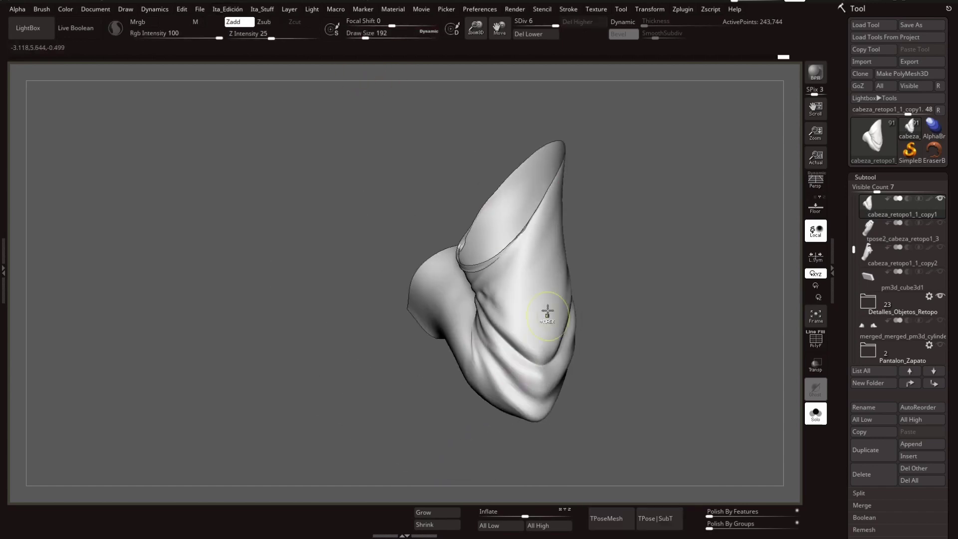
pyautogui.hotkey('shift', 'd')
pyautogui.moveTo(496, 343); pyautogui.dragTo(674, 314, button='right')
# Step: Orbit the left sleeve to check its folds, bend and open end
pyautogui.moveTo(574, 357); pyautogui.dragTo(693, 345, button='right')
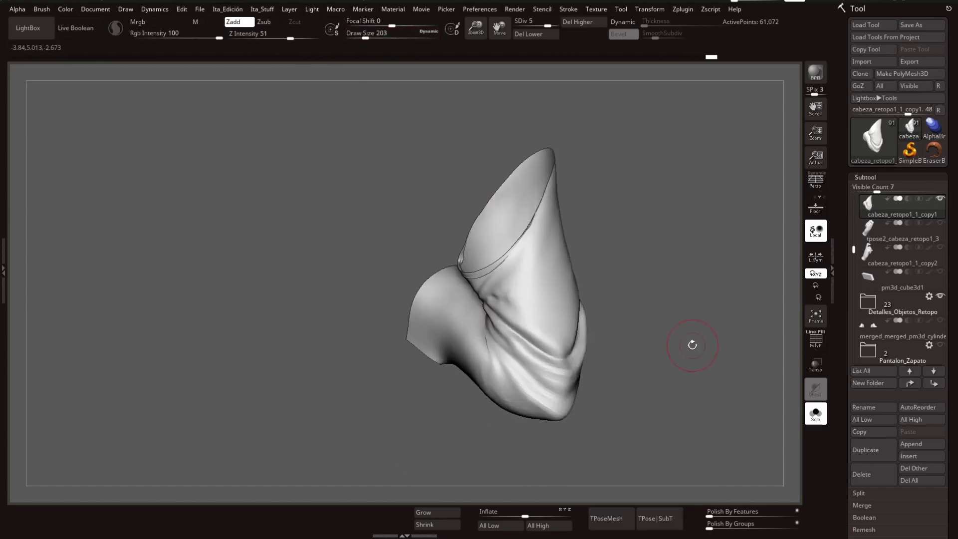
pyautogui.moveTo(551, 393)
pyautogui.mouseDown(button='right')
pyautogui.moveTo(639, 325)
pyautogui.moveTo(524, 368)
pyautogui.moveTo(452, 360)
pyautogui.mouseUp(button='right')
pyautogui.moveTo(440, 268)
pyautogui.mouseDown(button='right')
pyautogui.moveTo(674, 357)
pyautogui.moveTo(397, 307)
pyautogui.moveTo(445, 294)
pyautogui.mouseUp(button='right')
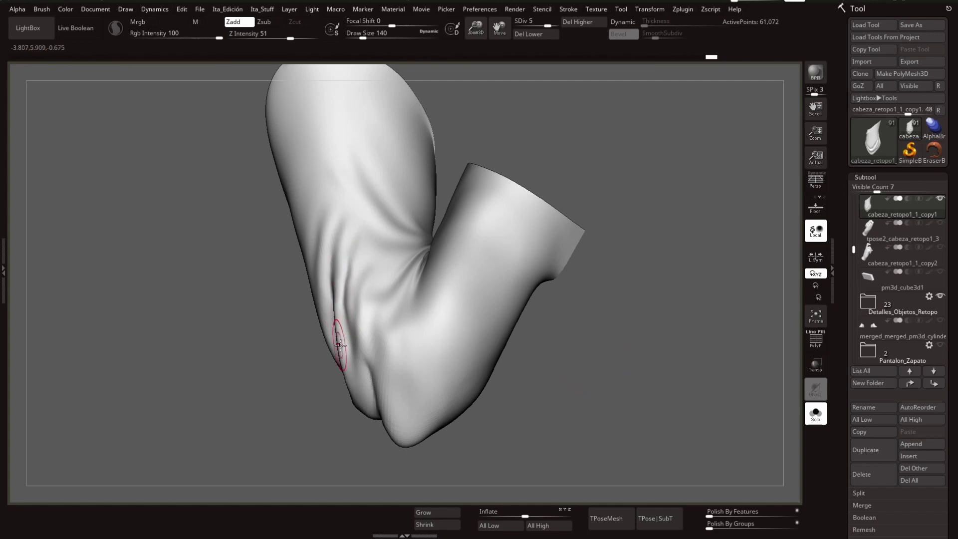
pyautogui.moveTo(339, 345); pyautogui.dragTo(629, 334, button='right')
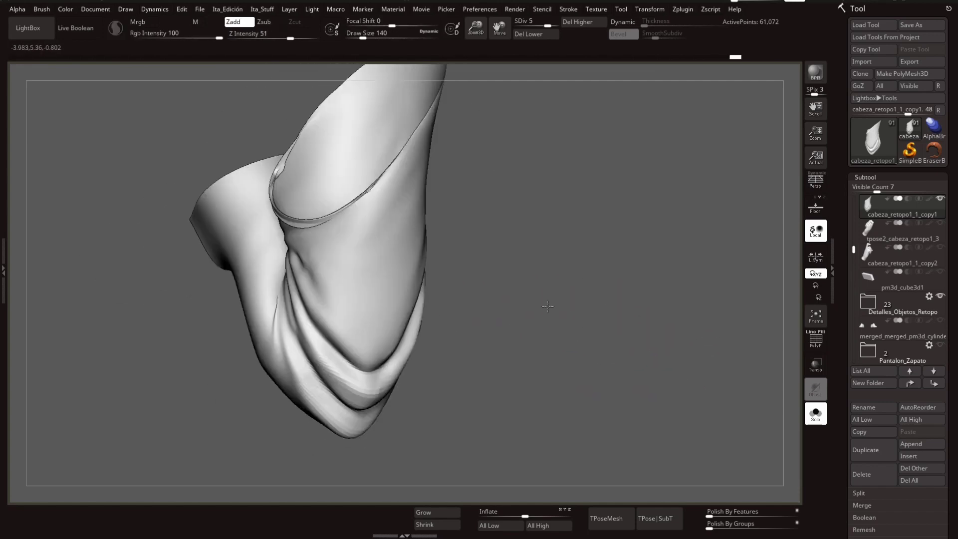
pyautogui.moveTo(447, 303); pyautogui.dragTo(379, 199, button='right')
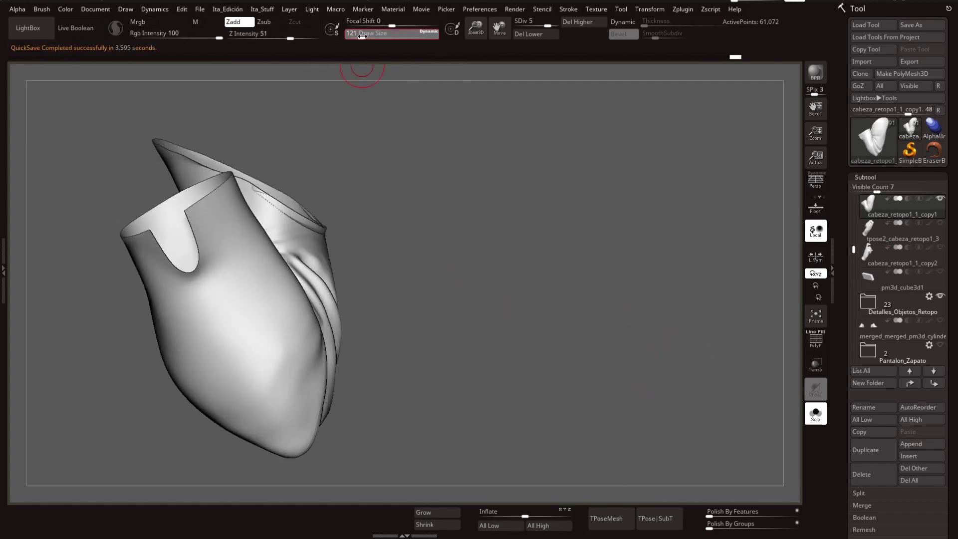
pyautogui.moveTo(338, 321)
pyautogui.mouseDown(button='right')
pyautogui.moveTo(354, 349)
pyautogui.moveTo(545, 279)
pyautogui.mouseUp(button='right')
pyautogui.moveTo(350, 259)
pyautogui.mouseDown(button='right')
pyautogui.moveTo(439, 332)
pyautogui.moveTo(541, 178)
pyautogui.moveTo(326, 307)
pyautogui.moveTo(332, 295)
pyautogui.moveTo(349, 285)
pyautogui.moveTo(358, 345)
pyautogui.moveTo(375, 286)
pyautogui.mouseUp(button='right')
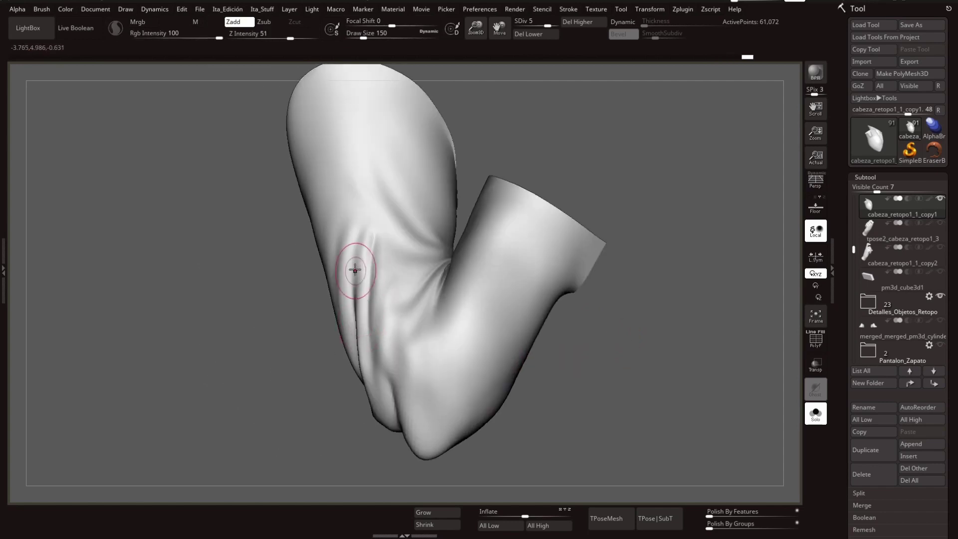
pyautogui.moveTo(367, 395)
pyautogui.mouseDown(button='right')
pyautogui.moveTo(332, 406)
pyautogui.moveTo(278, 370)
pyautogui.moveTo(375, 405)
pyautogui.moveTo(573, 336)
pyautogui.moveTo(414, 381)
pyautogui.moveTo(478, 383)
pyautogui.moveTo(446, 165)
pyautogui.mouseUp(button='right')
# Step: Raise the sleeve to its highest subdivision, review the bend, and enlarge the brush
pyautogui.hotkey('ctrl', 'd')
pyautogui.moveTo(480, 318)
pyautogui.mouseDown(button='right')
pyautogui.moveTo(455, 332)
pyautogui.moveTo(601, 265)
pyautogui.moveTo(607, 284)
pyautogui.moveTo(377, 373)
pyautogui.mouseUp(button='right')
pyautogui.moveTo(358, 307)
pyautogui.mouseDown(button='right')
pyautogui.moveTo(507, 348)
pyautogui.moveTo(398, 391)
pyautogui.moveTo(355, 372)
pyautogui.moveTo(495, 324)
pyautogui.moveTo(432, 392)
pyautogui.moveTo(385, 394)
pyautogui.moveTo(434, 302)
pyautogui.moveTo(562, 315)
pyautogui.mouseUp(button='right')
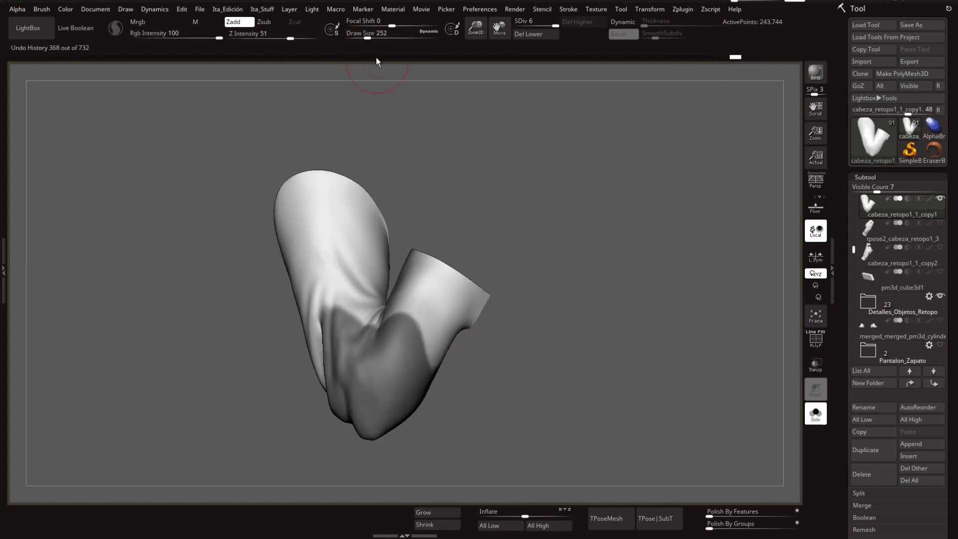
pyautogui.moveTo(312, 339)
pyautogui.mouseDown(button='right')
pyautogui.moveTo(496, 85)
pyautogui.moveTo(377, 342)
pyautogui.moveTo(644, 368)
pyautogui.moveTo(644, 237)
pyautogui.moveTo(474, 261)
pyautogui.mouseUp(button='right')
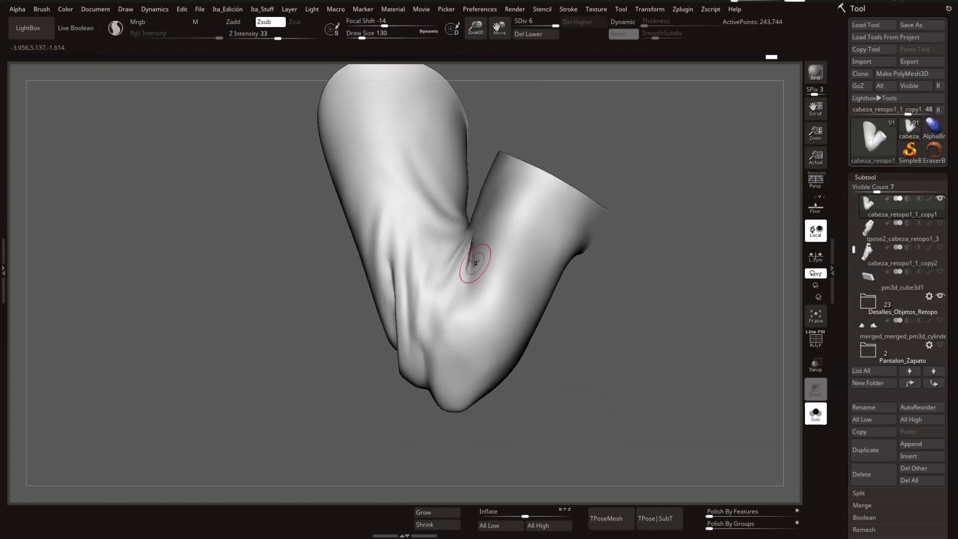
pyautogui.moveTo(486, 360)
pyautogui.mouseDown(button='right')
pyautogui.moveTo(638, 343)
pyautogui.moveTo(644, 329)
pyautogui.moveTo(470, 269)
pyautogui.moveTo(668, 338)
pyautogui.moveTo(599, 467)
pyautogui.mouseUp(button='right')
pyautogui.moveTo(394, 348)
pyautogui.mouseDown(button='right')
pyautogui.moveTo(601, 335)
pyautogui.moveTo(368, 70)
pyautogui.mouseUp(button='right')
pyautogui.click(368, 34)
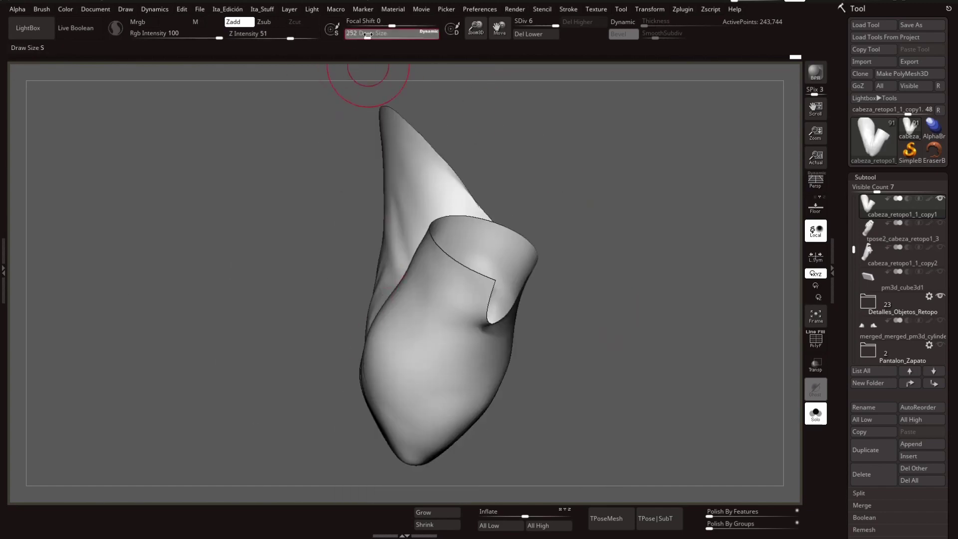
pyautogui.moveTo(413, 260)
pyautogui.mouseDown(button='right')
pyautogui.moveTo(573, 280)
pyautogui.moveTo(626, 241)
pyautogui.moveTo(576, 179)
pyautogui.moveTo(637, 302)
pyautogui.moveTo(613, 321)
pyautogui.moveTo(616, 311)
pyautogui.moveTo(393, 301)
pyautogui.moveTo(381, 321)
pyautogui.moveTo(349, 280)
pyautogui.moveTo(407, 146)
pyautogui.moveTo(546, 332)
pyautogui.moveTo(574, 319)
pyautogui.moveTo(539, 325)
pyautogui.moveTo(452, 297)
pyautogui.mouseUp(button='right')
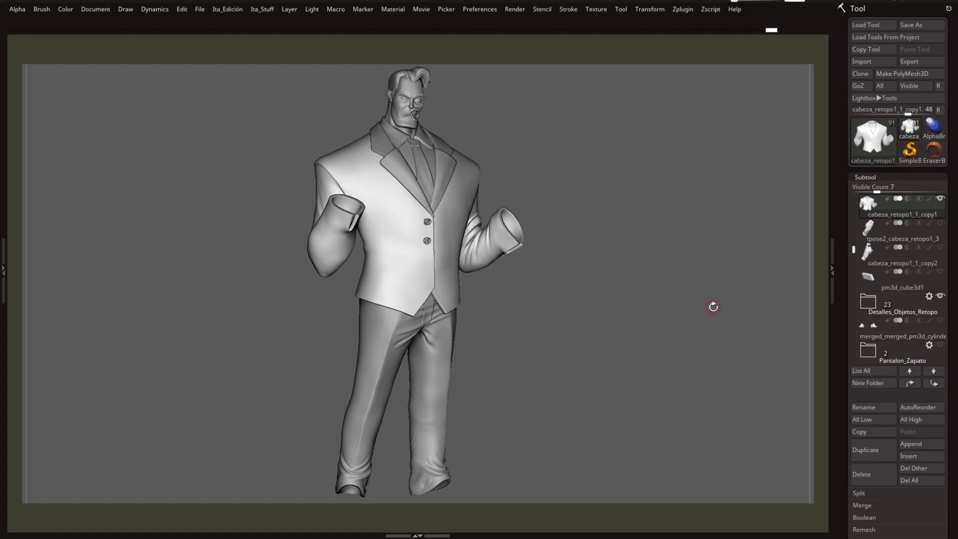
# Step: Orbit the character around to view its back
pyautogui.moveTo(713, 307); pyautogui.dragTo(625, 187, button='right')
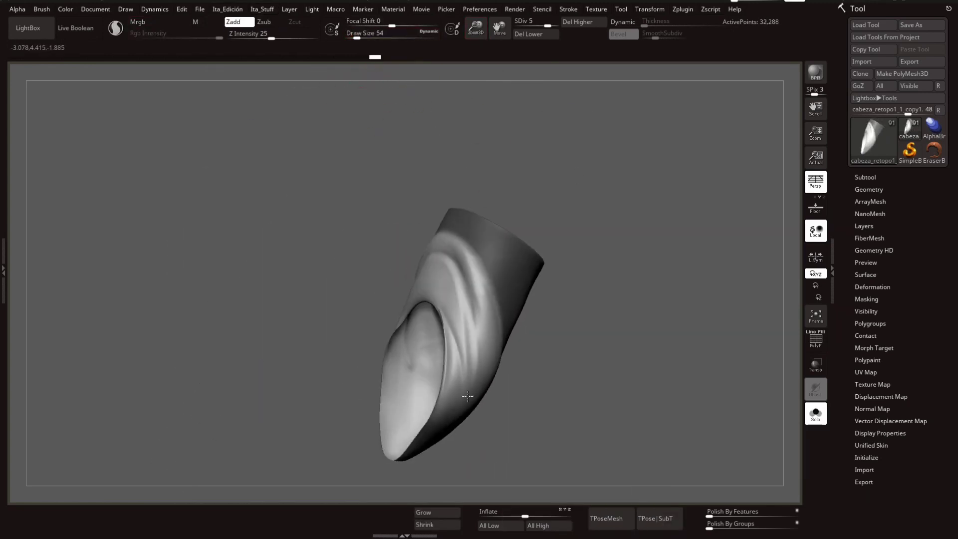
# Step: Orbit the isolated sleeve piece through many angles to review its diagonal folds and rim crease
pyautogui.moveTo(563, 256)
pyautogui.mouseDown()
pyautogui.moveTo(612, 309)
pyautogui.moveTo(657, 280)
pyautogui.moveTo(544, 280)
pyautogui.moveTo(552, 321)
pyautogui.moveTo(680, 291)
pyautogui.moveTo(512, 186)
pyautogui.moveTo(673, 246)
pyautogui.moveTo(504, 277)
pyautogui.mouseUp()
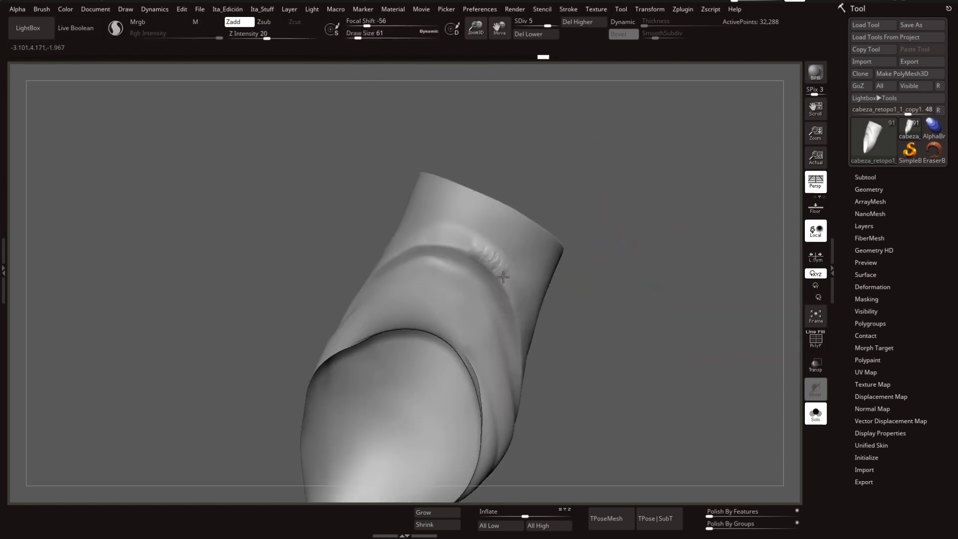
pyautogui.moveTo(498, 340); pyautogui.dragTo(460, 257)
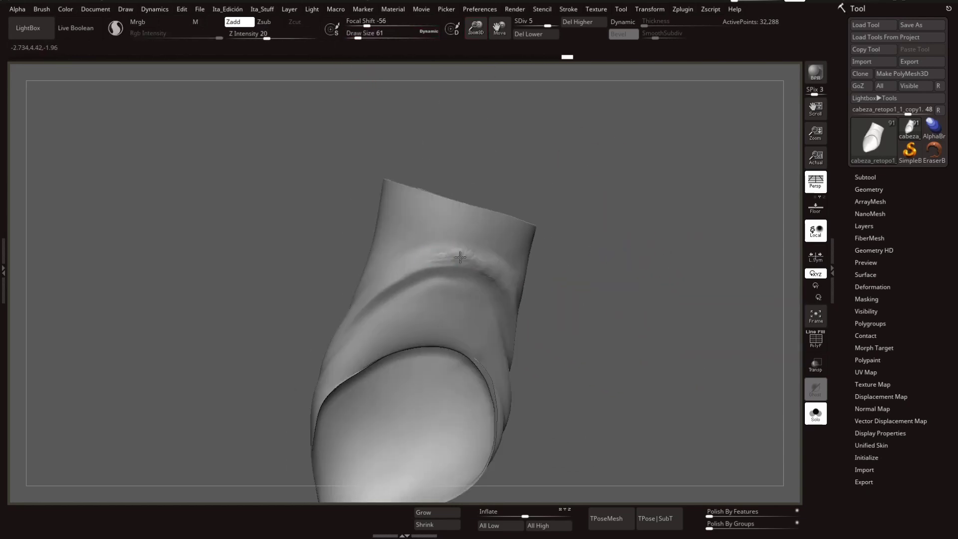
pyautogui.moveTo(594, 297); pyautogui.dragTo(552, 271)
pyautogui.moveTo(469, 239)
pyautogui.mouseDown()
pyautogui.moveTo(609, 247)
pyautogui.moveTo(637, 266)
pyautogui.mouseUp()
pyautogui.moveTo(566, 411)
pyautogui.mouseDown()
pyautogui.moveTo(400, 406)
pyautogui.moveTo(358, 274)
pyautogui.moveTo(327, 299)
pyautogui.moveTo(327, 367)
pyautogui.mouseUp()
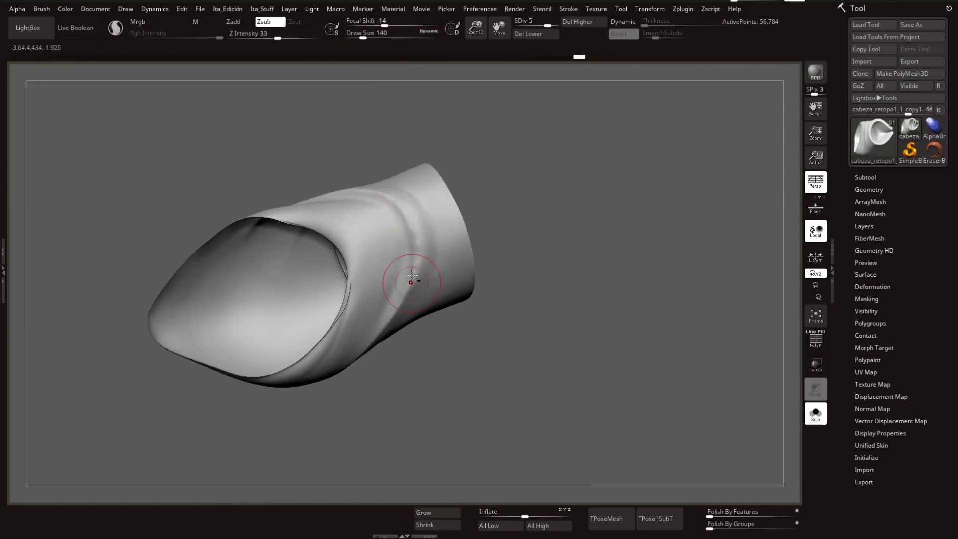
pyautogui.moveTo(412, 277)
pyautogui.mouseDown()
pyautogui.moveTo(565, 259)
pyautogui.moveTo(463, 154)
pyautogui.mouseUp()
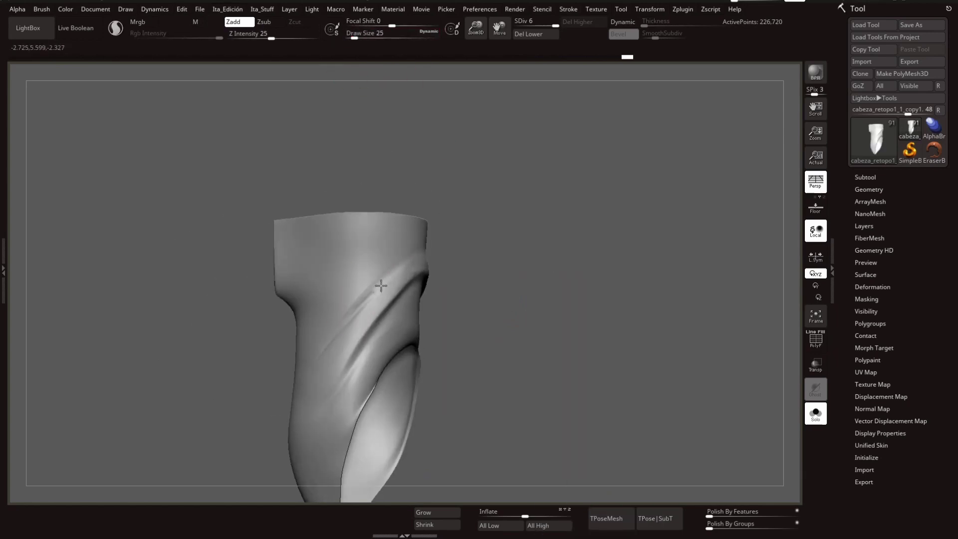
pyautogui.moveTo(310, 366)
pyautogui.mouseDown()
pyautogui.moveTo(537, 265)
pyautogui.moveTo(434, 253)
pyautogui.moveTo(635, 291)
pyautogui.moveTo(391, 84)
pyautogui.mouseUp()
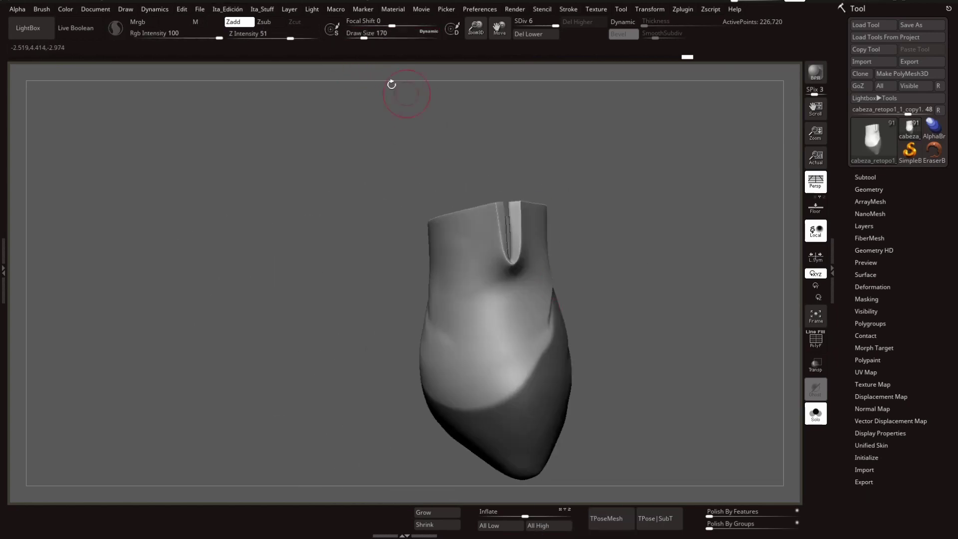
pyautogui.moveTo(532, 284)
pyautogui.mouseDown()
pyautogui.moveTo(513, 188)
pyautogui.moveTo(675, 284)
pyautogui.moveTo(520, 291)
pyautogui.mouseUp()
pyautogui.moveTo(454, 326)
pyautogui.mouseDown()
pyautogui.moveTo(460, 65)
pyautogui.moveTo(399, 252)
pyautogui.mouseUp()
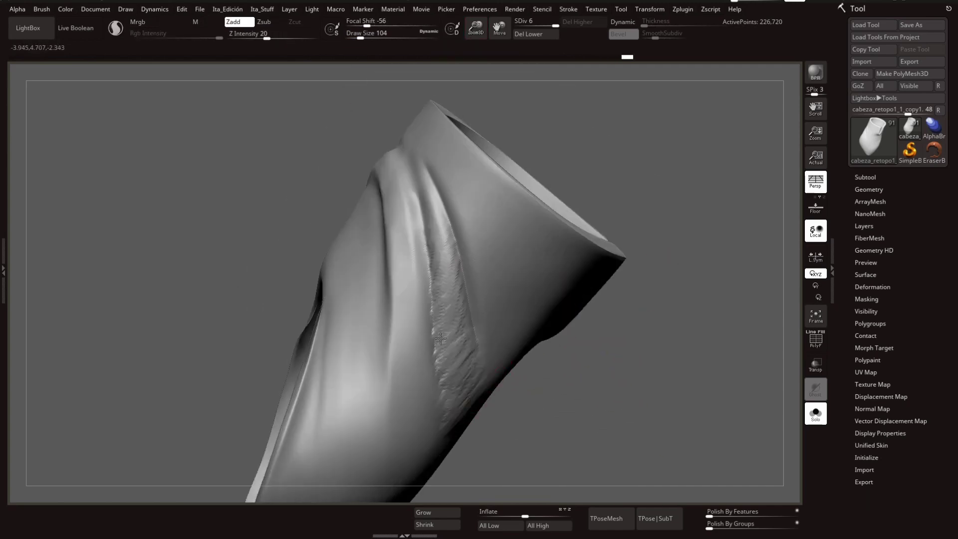
pyautogui.moveTo(605, 128); pyautogui.dragTo(400, 405)
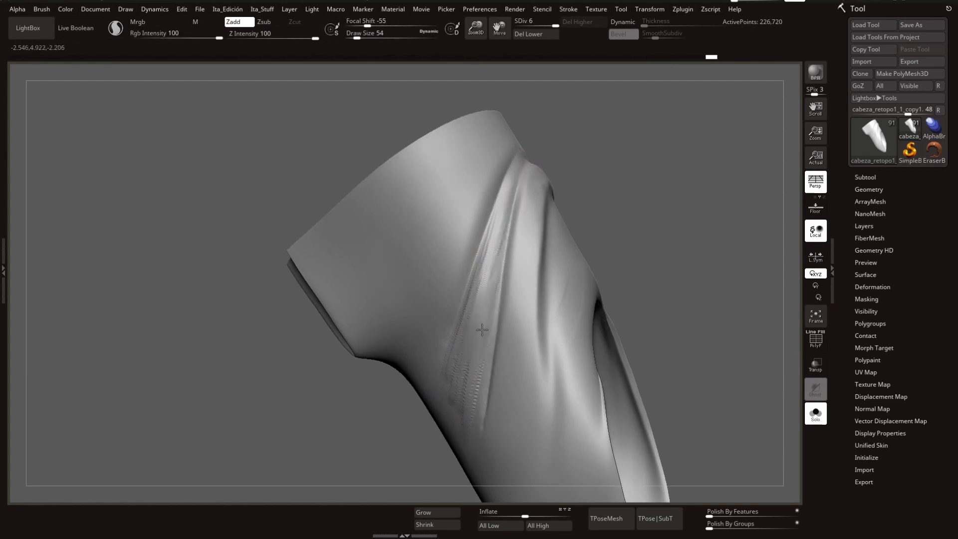
pyautogui.moveTo(645, 212)
pyautogui.mouseDown()
pyautogui.moveTo(594, 256)
pyautogui.moveTo(706, 268)
pyautogui.moveTo(664, 290)
pyautogui.moveTo(398, 214)
pyautogui.mouseUp()
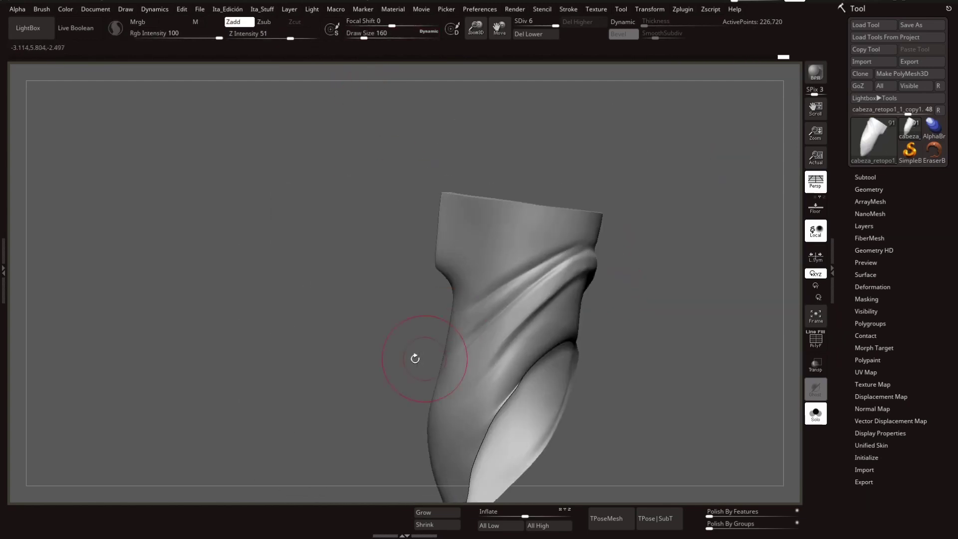
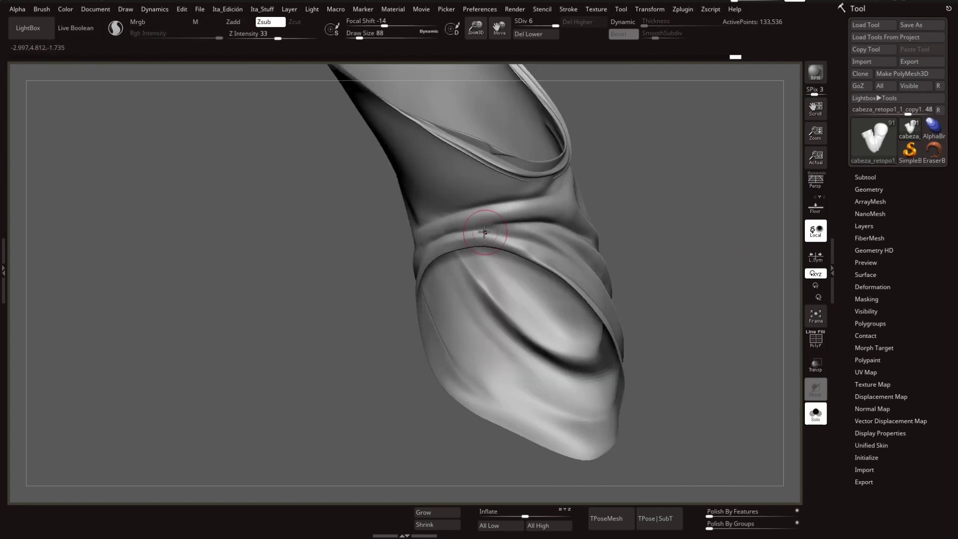
# Step: Smooth the creases near the sleeve cuff and check the folds from several angles
pyautogui.moveTo(355, 345); pyautogui.dragTo(338, 202, button='right')
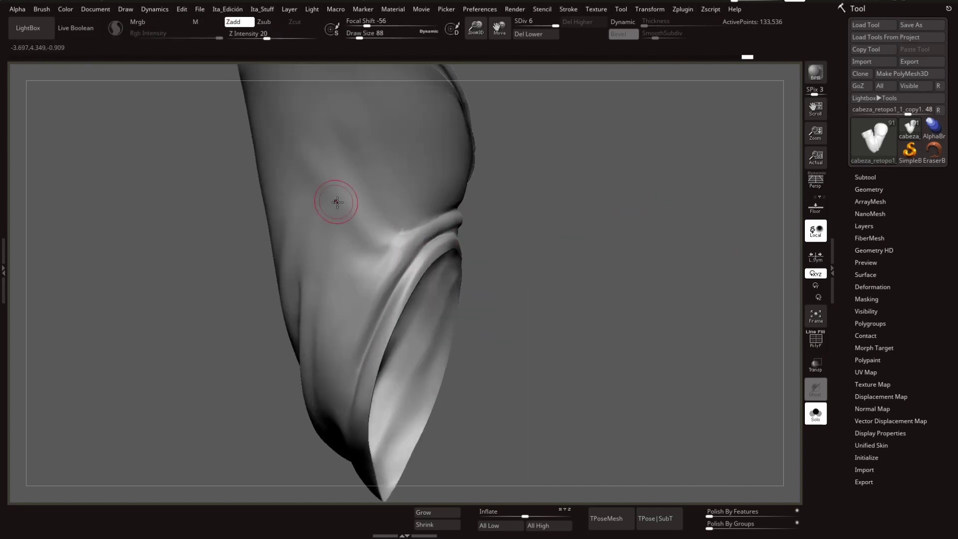
pyautogui.keyDown('shift'); pyautogui.moveTo(354, 225); pyautogui.dragTo(325, 202); pyautogui.keyUp('shift')
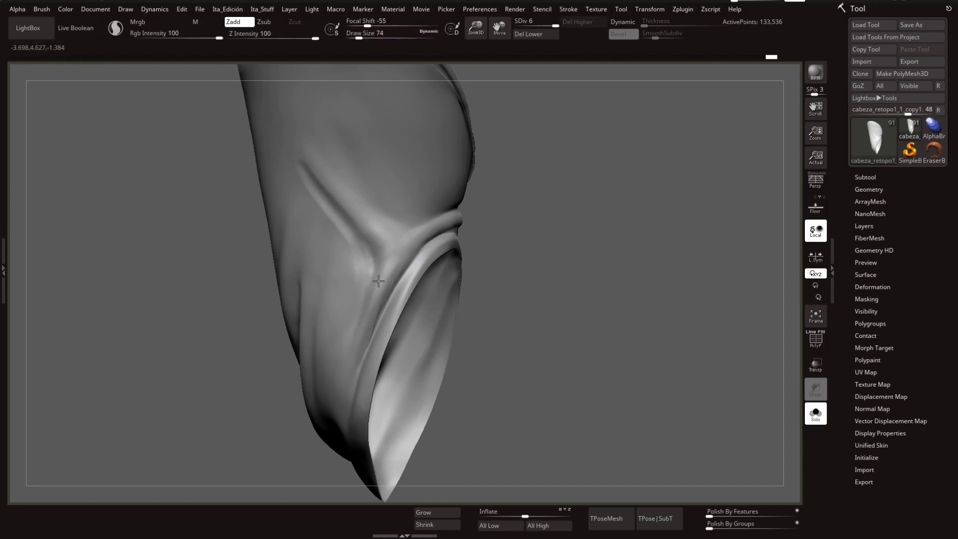
pyautogui.moveTo(357, 351)
pyautogui.mouseDown(button='right')
pyautogui.moveTo(391, 278)
pyautogui.moveTo(486, 256)
pyautogui.mouseUp(button='right')
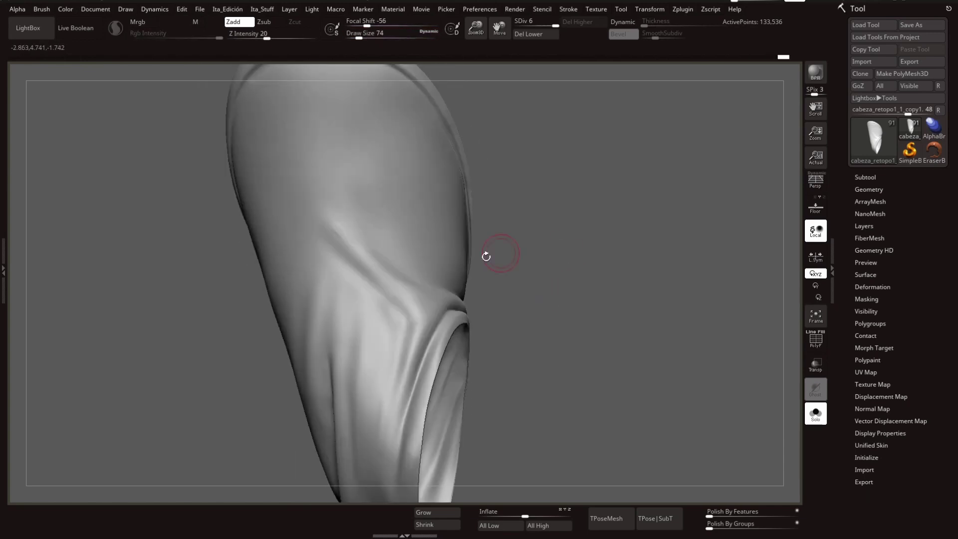
pyautogui.moveTo(359, 254); pyautogui.dragTo(379, 50, button='right')
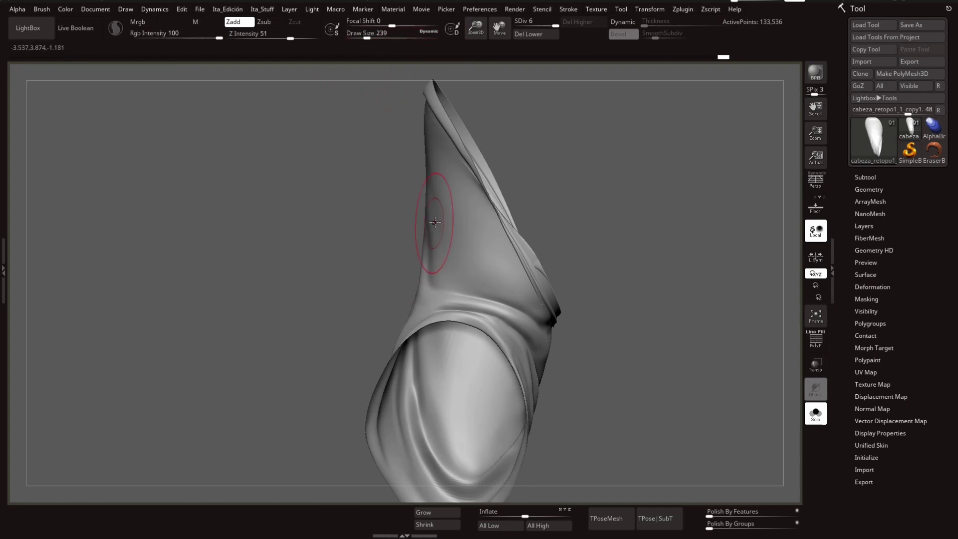
pyautogui.moveTo(429, 211)
pyautogui.mouseDown(button='right')
pyautogui.moveTo(454, 280)
pyautogui.moveTo(594, 269)
pyautogui.moveTo(332, 280)
pyautogui.mouseUp(button='right')
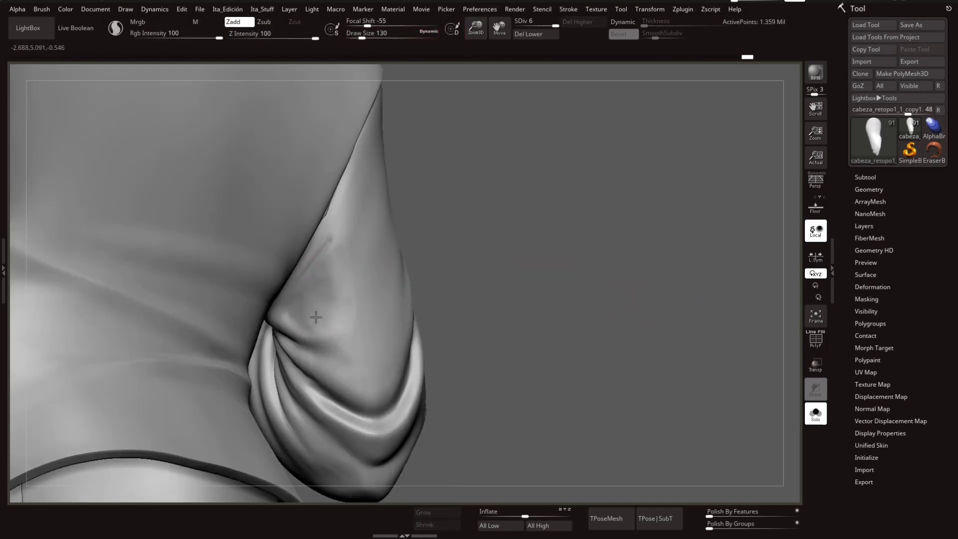
pyautogui.moveTo(316, 317)
pyautogui.keyDown('alt'); pyautogui.mouseDown(button='right')
pyautogui.moveTo(428, 482)
pyautogui.moveTo(414, 317)
pyautogui.mouseUp(button='right'); pyautogui.keyUp('alt')
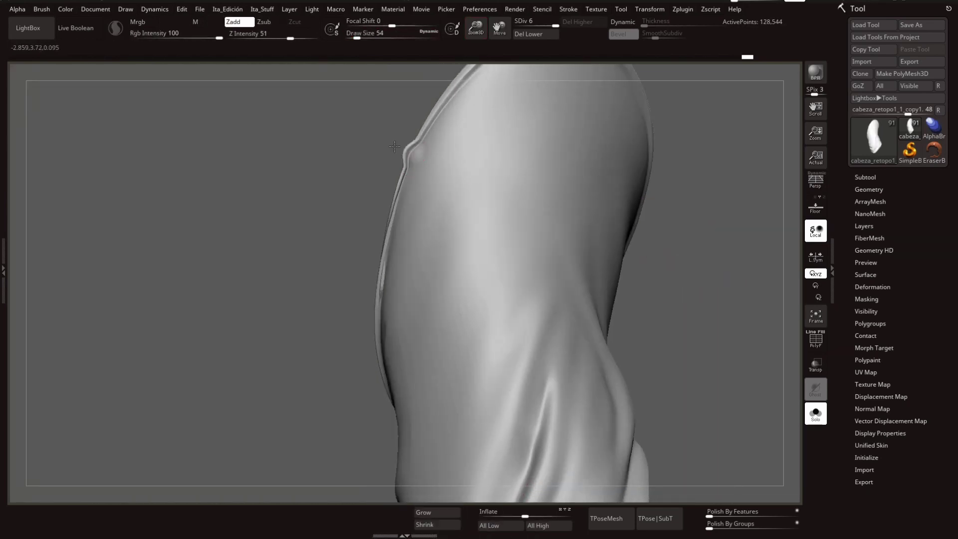
pyautogui.moveTo(394, 146); pyautogui.dragTo(381, 132)
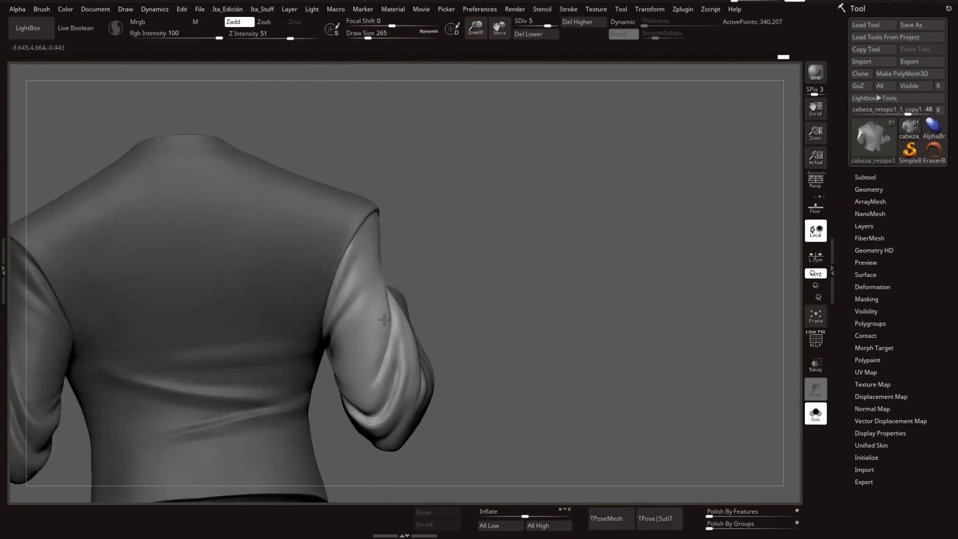
# Step: Orbit to a close front view of the jacket and select the sleeve piece
pyautogui.moveTo(356, 278); pyautogui.dragTo(513, 119, button='right')
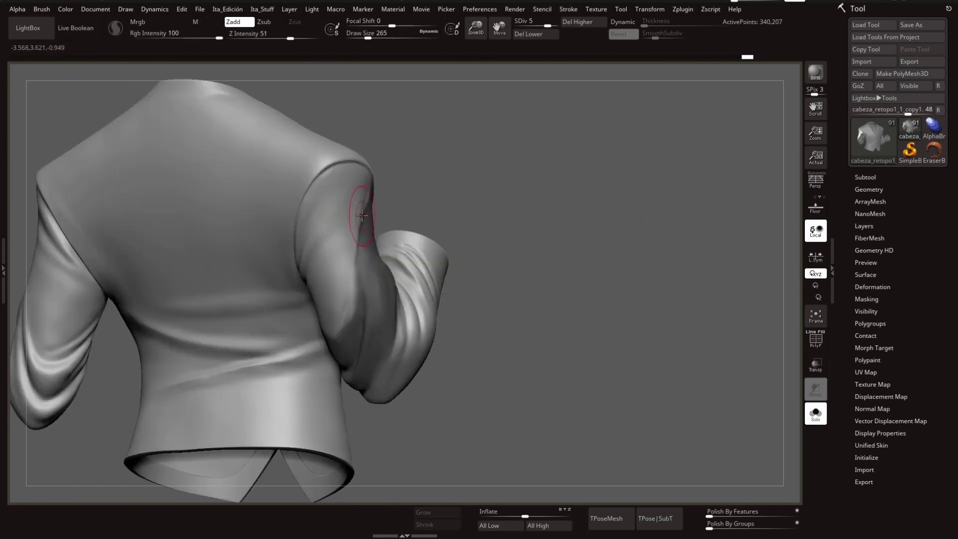
pyautogui.click(452, 524)
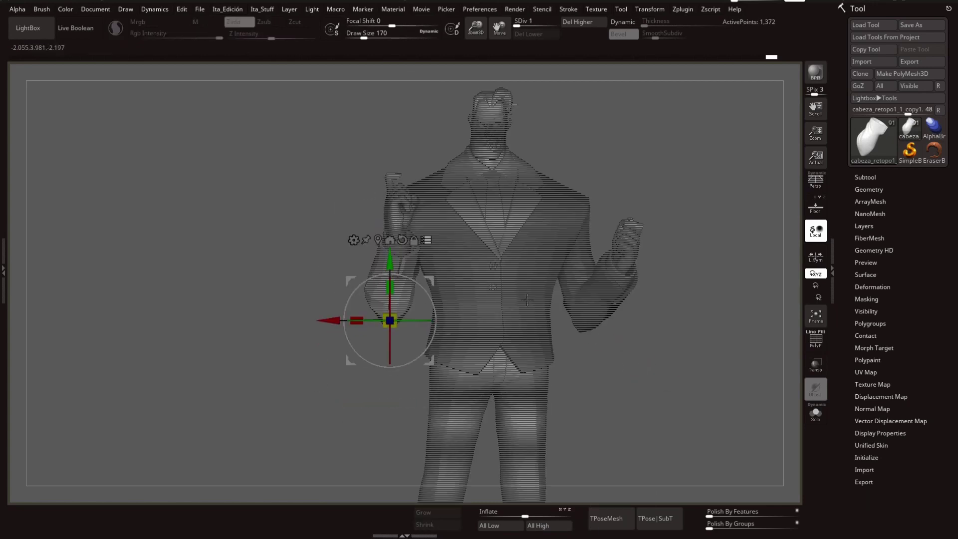
# Step: Select the jacket, return to Draw mode, and make the left sleeve the active subtool
pyautogui.keyDown('alt'); pyautogui.click(522, 207); pyautogui.keyUp('alt')
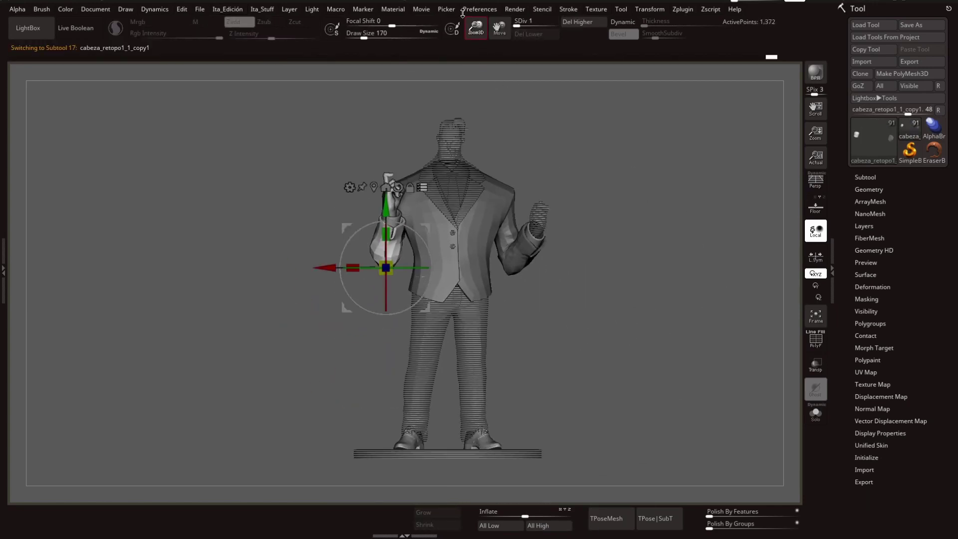
pyautogui.moveTo(478, 33); pyautogui.dragTo(391, 296)
pyautogui.moveTo(531, 336)
pyautogui.mouseDown()
pyautogui.moveTo(527, 298)
pyautogui.moveTo(465, 268)
pyautogui.mouseUp()
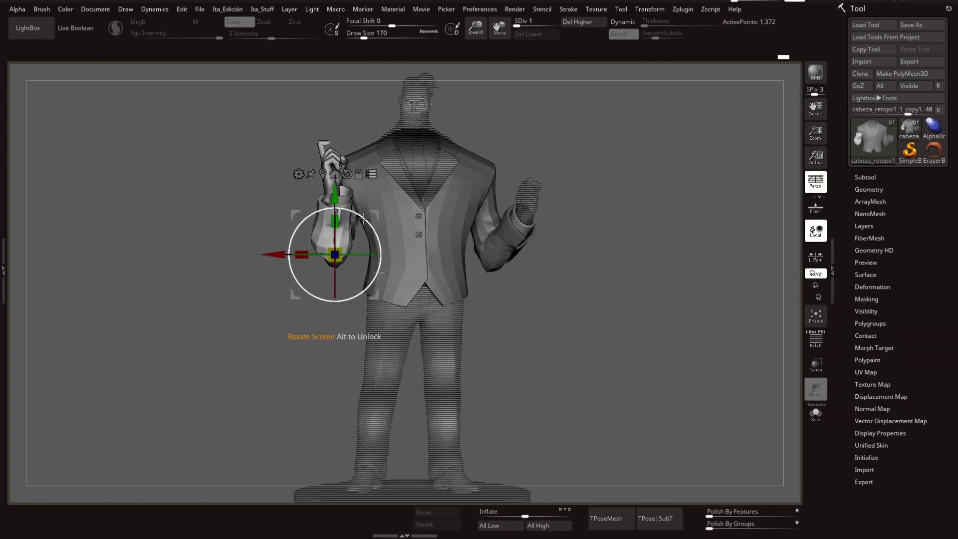
pyautogui.press('q')
pyautogui.keyDown('alt'); pyautogui.click(535, 239); pyautogui.keyUp('alt')
pyautogui.press('w')
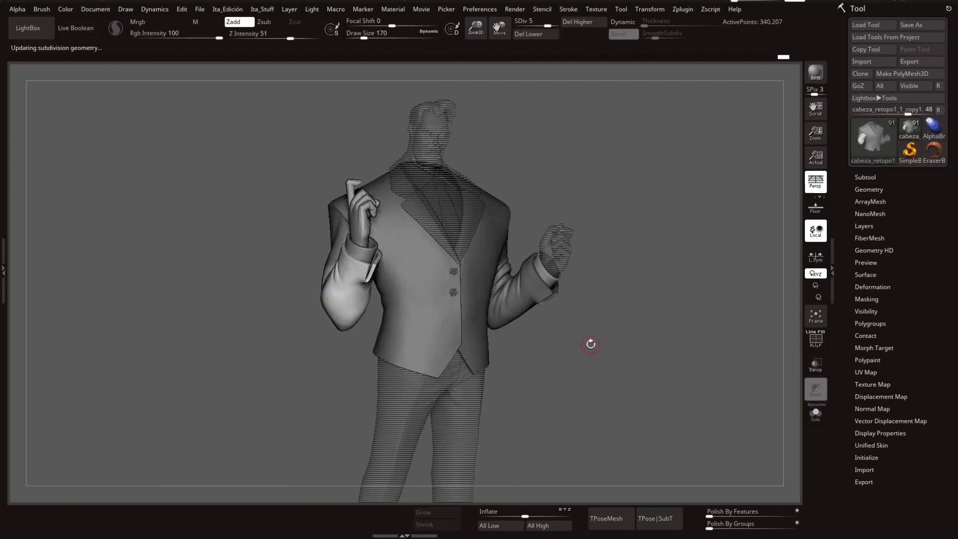
pyautogui.moveTo(621, 261)
pyautogui.keyDown('alt'); pyautogui.mouseDown(button='right')
pyautogui.moveTo(666, 188)
pyautogui.moveTo(392, 305)
pyautogui.moveTo(355, 282)
pyautogui.moveTo(435, 333)
pyautogui.moveTo(387, 347)
pyautogui.mouseUp(button='right'); pyautogui.keyUp('alt')
pyautogui.keyDown('alt'); pyautogui.click(392, 304); pyautogui.keyUp('alt')
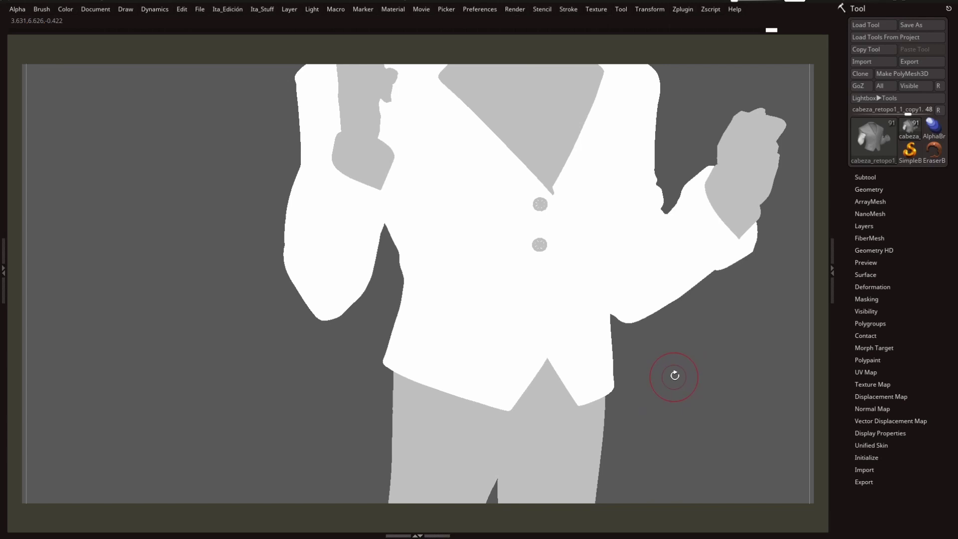
# Step: Solo and inspect both cuffed sleeve pieces, then save the project
pyautogui.moveTo(388, 345); pyautogui.dragTo(384, 274, button='right')
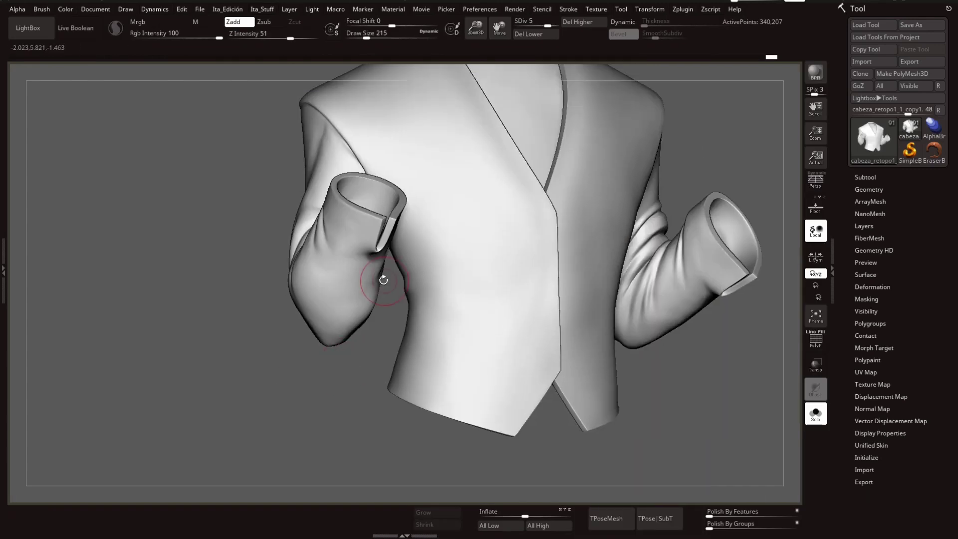
pyautogui.keyDown('alt'); pyautogui.click(361, 326); pyautogui.keyUp('alt')
pyautogui.moveTo(360, 326); pyautogui.dragTo(416, 253, button='right')
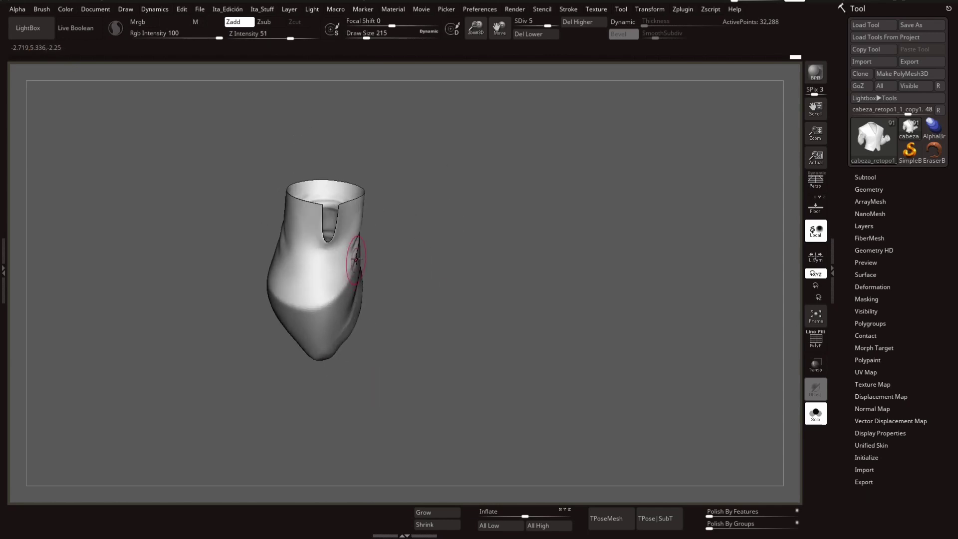
pyautogui.keyDown('alt'); pyautogui.click(336, 331); pyautogui.keyUp('alt')
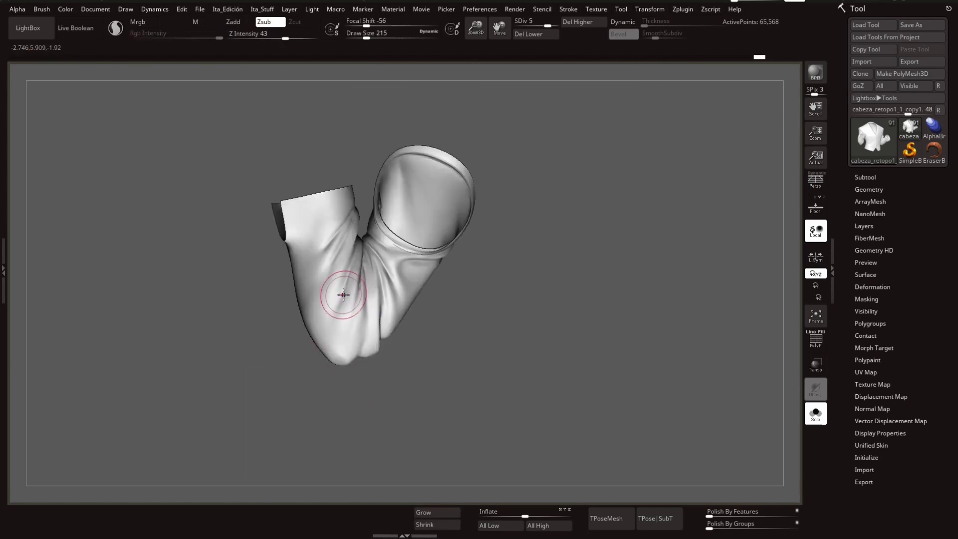
pyautogui.keyDown('alt'); pyautogui.click(588, 337); pyautogui.keyUp('alt')
pyautogui.rightClick(524, 204)
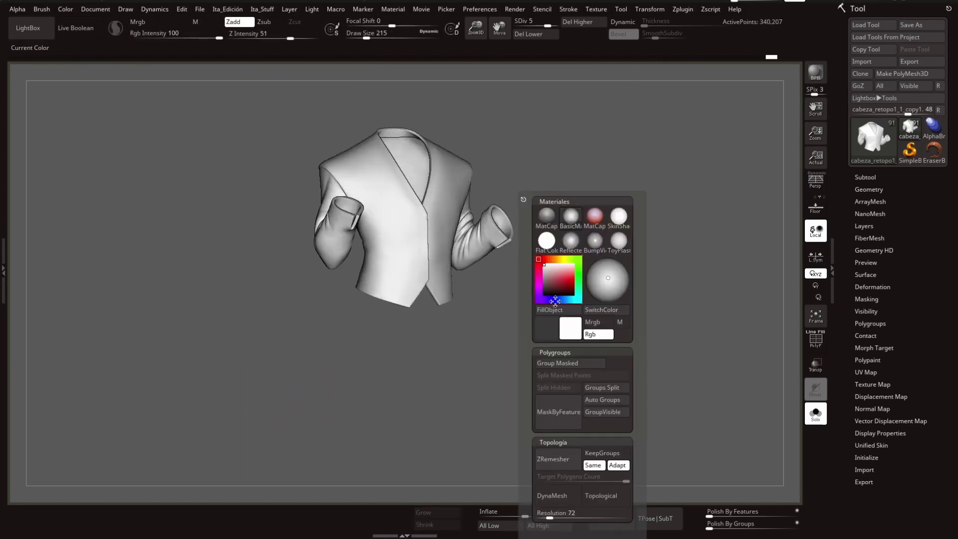
pyautogui.hotkey('ctrl', 's')
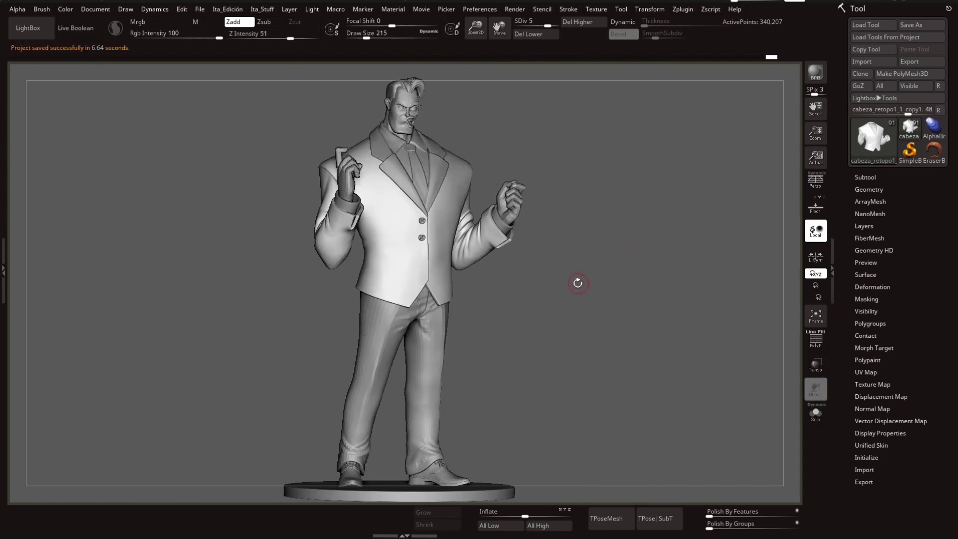
# Step: Check the isolated sleeve, then preview the jacket's silhouette in Flat Color
pyautogui.keyDown('alt'); pyautogui.click(339, 214); pyautogui.keyUp('alt')
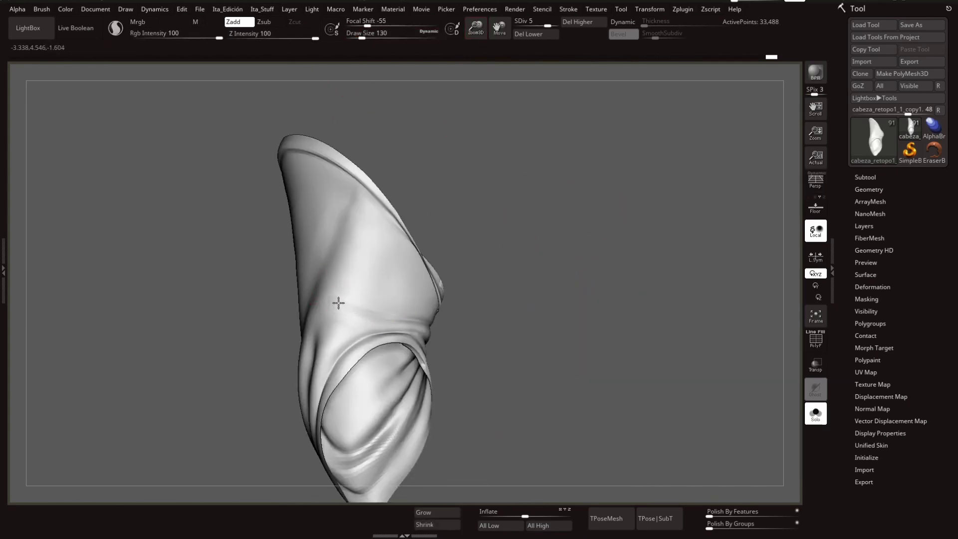
pyautogui.moveTo(338, 303)
pyautogui.mouseDown(button='right')
pyautogui.moveTo(321, 332)
pyautogui.moveTo(392, 274)
pyautogui.moveTo(370, 284)
pyautogui.moveTo(360, 239)
pyautogui.mouseUp(button='right')
pyautogui.moveTo(314, 319)
pyautogui.mouseDown(button='right')
pyautogui.moveTo(342, 285)
pyautogui.moveTo(449, 246)
pyautogui.moveTo(608, 220)
pyautogui.mouseUp(button='right')
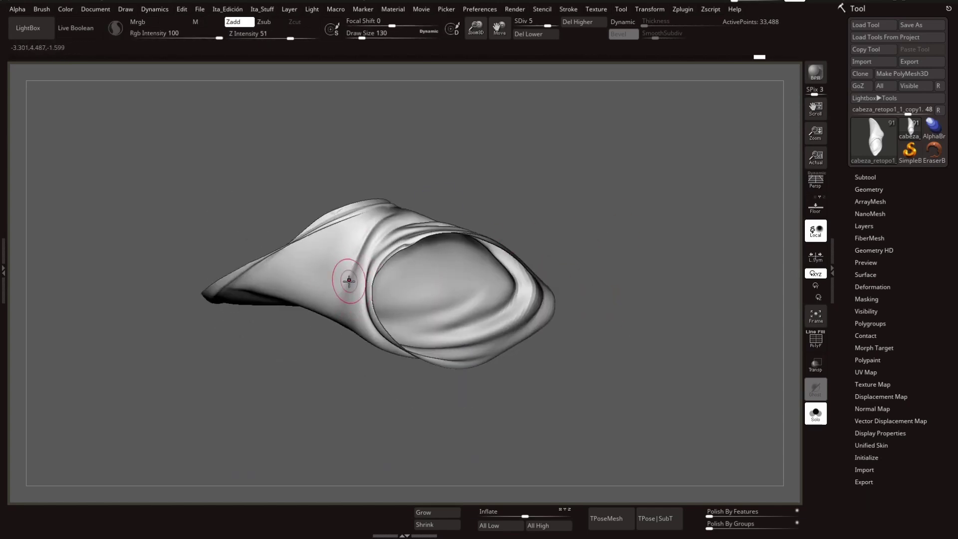
pyautogui.moveTo(349, 281); pyautogui.dragTo(379, 239, button='right')
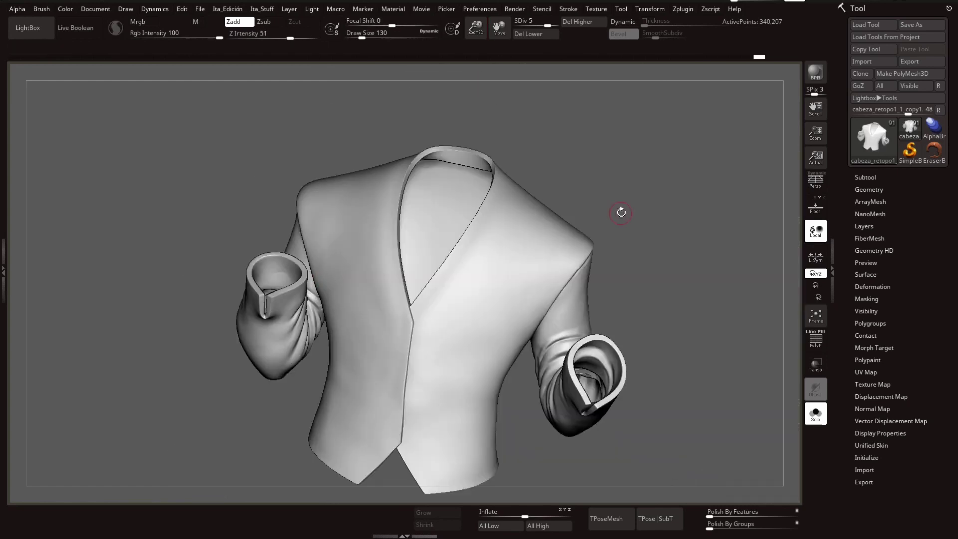
pyautogui.moveTo(620, 207)
pyautogui.mouseDown(button='right')
pyautogui.moveTo(604, 198)
pyautogui.moveTo(371, 268)
pyautogui.mouseUp(button='right')
pyautogui.press('space')
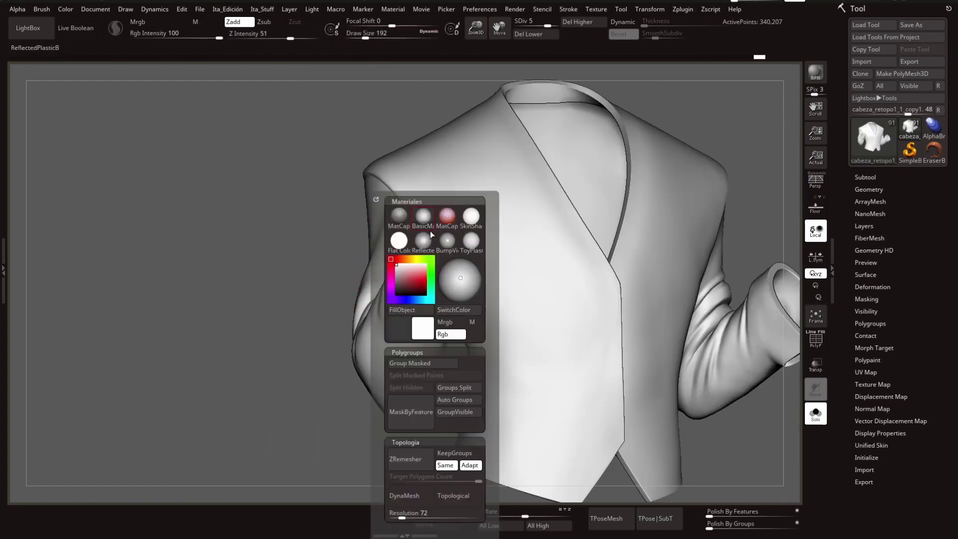
pyautogui.click(440, 224)
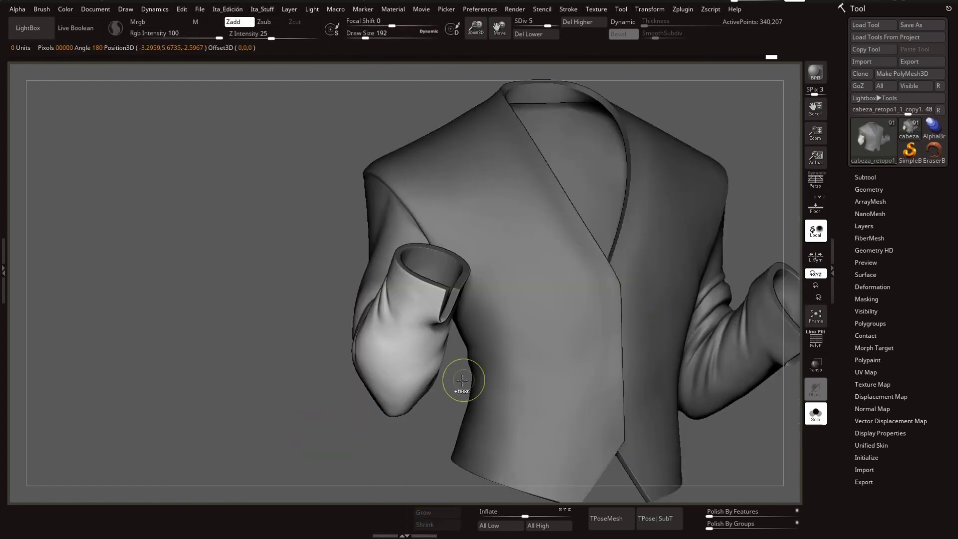
pyautogui.moveTo(466, 381)
pyautogui.mouseDown(button='right')
pyautogui.moveTo(302, 385)
pyautogui.moveTo(310, 417)
pyautogui.mouseUp(button='right')
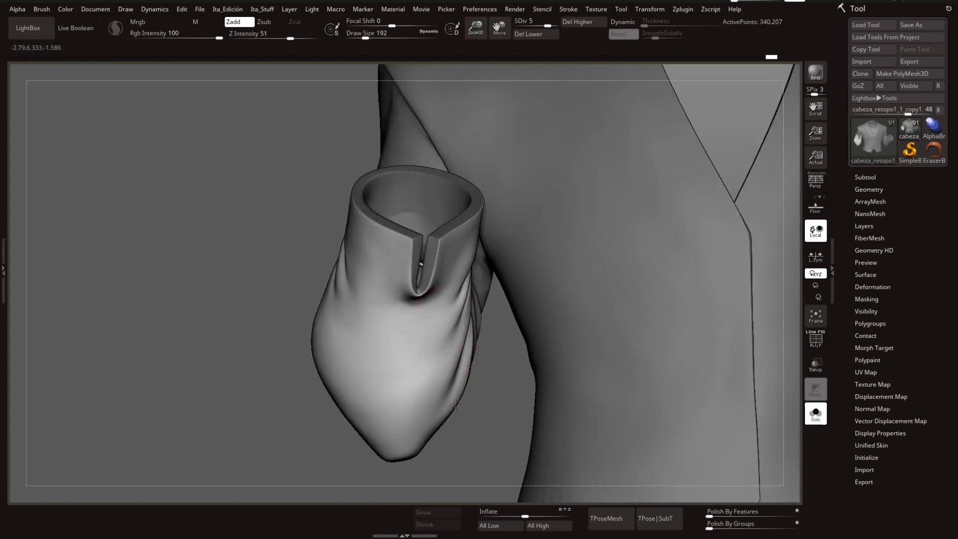
# Step: Isolate the sleeve and inspect its inner opening and outer side
pyautogui.keyDown('alt'); pyautogui.click(428, 343); pyautogui.keyUp('alt')
pyautogui.moveTo(524, 353)
pyautogui.mouseDown(button='right')
pyautogui.moveTo(522, 286)
pyautogui.moveTo(445, 274)
pyautogui.mouseUp(button='right')
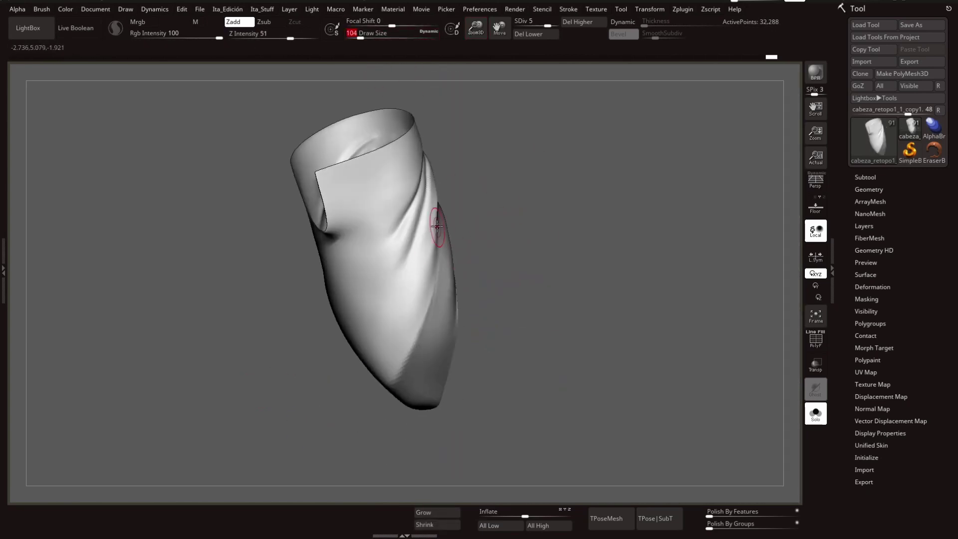
pyautogui.moveTo(489, 230); pyautogui.dragTo(357, 50, button='right')
pyautogui.moveTo(441, 294); pyautogui.dragTo(436, 189, button='right')
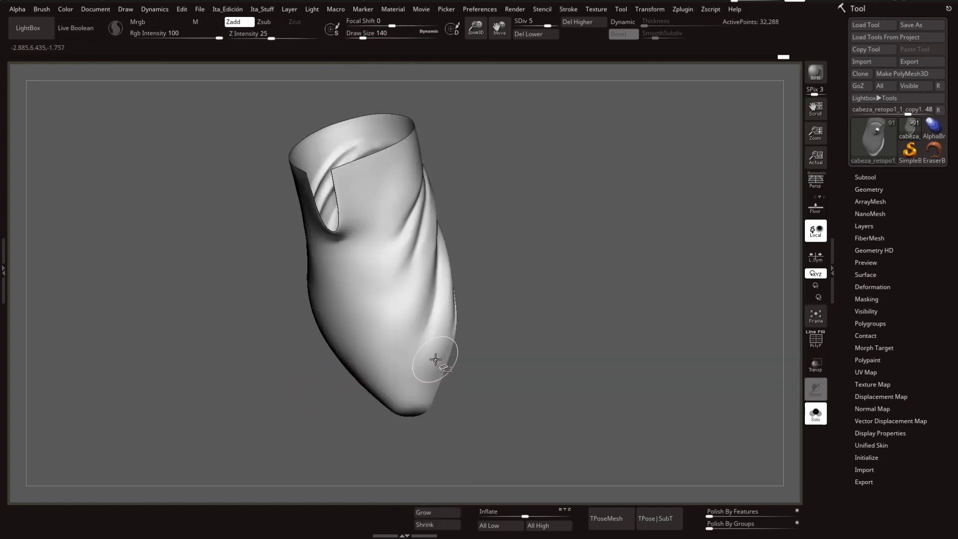
pyautogui.moveTo(430, 249)
pyautogui.mouseDown(button='right')
pyautogui.moveTo(563, 272)
pyautogui.moveTo(323, 195)
pyautogui.moveTo(467, 223)
pyautogui.mouseUp(button='right')
pyautogui.moveTo(426, 258); pyautogui.dragTo(424, 256, button='right')
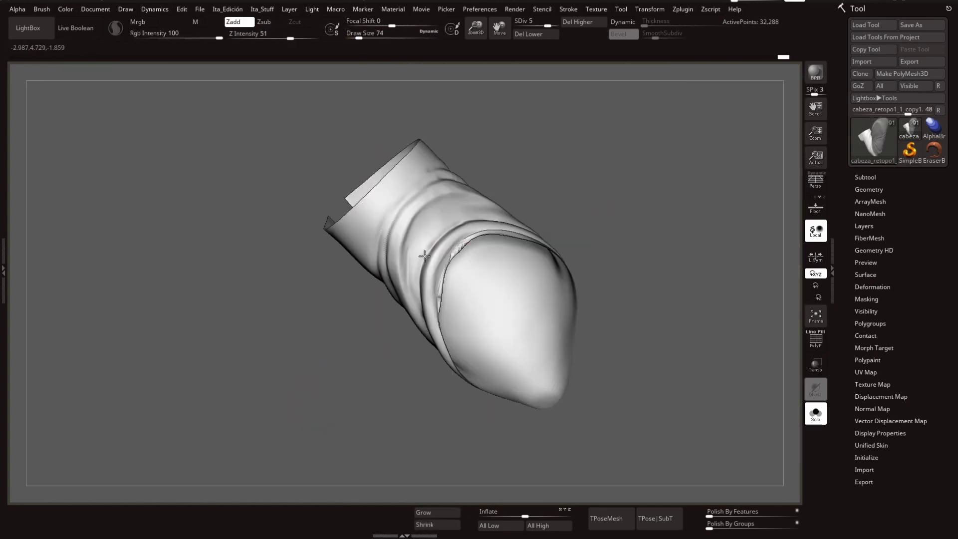
pyautogui.moveTo(657, 210)
pyautogui.mouseDown(button='right')
pyautogui.moveTo(438, 272)
pyautogui.moveTo(662, 229)
pyautogui.mouseUp(button='right')
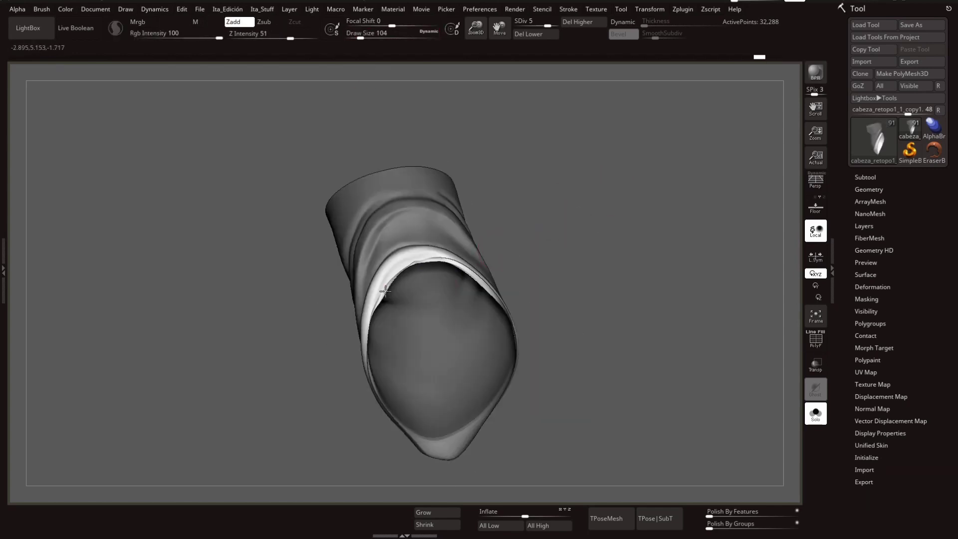
pyautogui.moveTo(386, 291)
pyautogui.mouseDown(button='right')
pyautogui.moveTo(299, 353)
pyautogui.moveTo(642, 339)
pyautogui.moveTo(522, 309)
pyautogui.mouseUp(button='right')
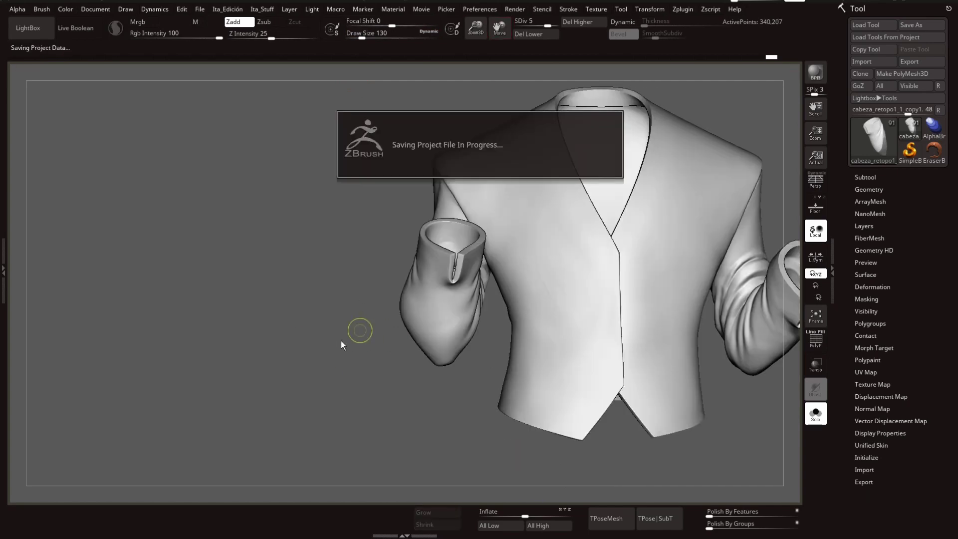
# Step: At the highest subdivision, mask and clear the jacket's back, then show the full character
pyautogui.hotkey('shift', 'f')
pyautogui.press('d')
pyautogui.press('d')
pyautogui.press('d')
pyautogui.moveTo(496, 381)
pyautogui.mouseDown(button='right')
pyautogui.moveTo(499, 70)
pyautogui.moveTo(647, 209)
pyautogui.moveTo(669, 199)
pyautogui.moveTo(414, 244)
pyautogui.moveTo(417, 209)
pyautogui.moveTo(417, 300)
pyautogui.mouseUp(button='right')
pyautogui.keyDown('ctrl'); pyautogui.moveTo(417, 125); pyautogui.dragTo(124, 499); pyautogui.keyUp('ctrl')
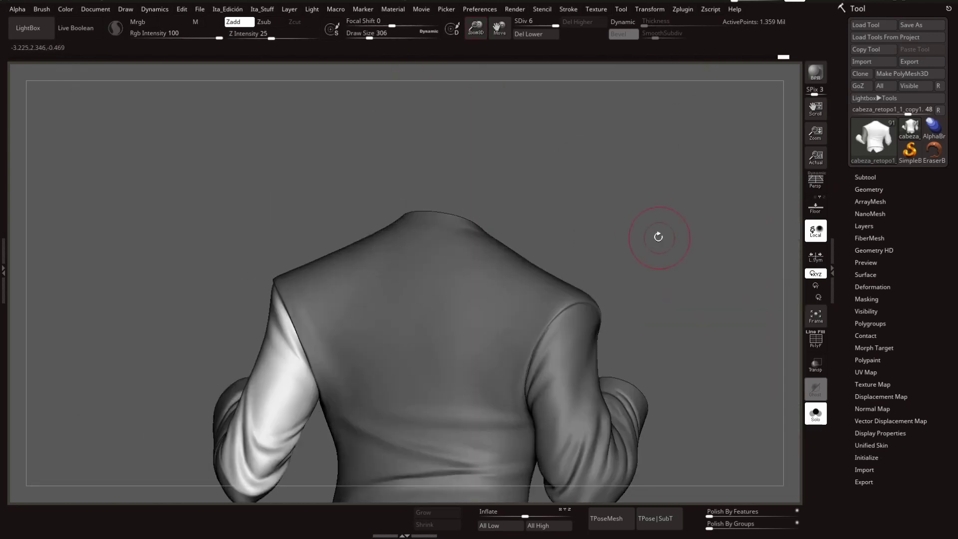
pyautogui.moveTo(585, 418)
pyautogui.mouseDown(button='right')
pyautogui.moveTo(659, 274)
pyautogui.moveTo(548, 280)
pyautogui.moveTo(641, 271)
pyautogui.mouseUp(button='right')
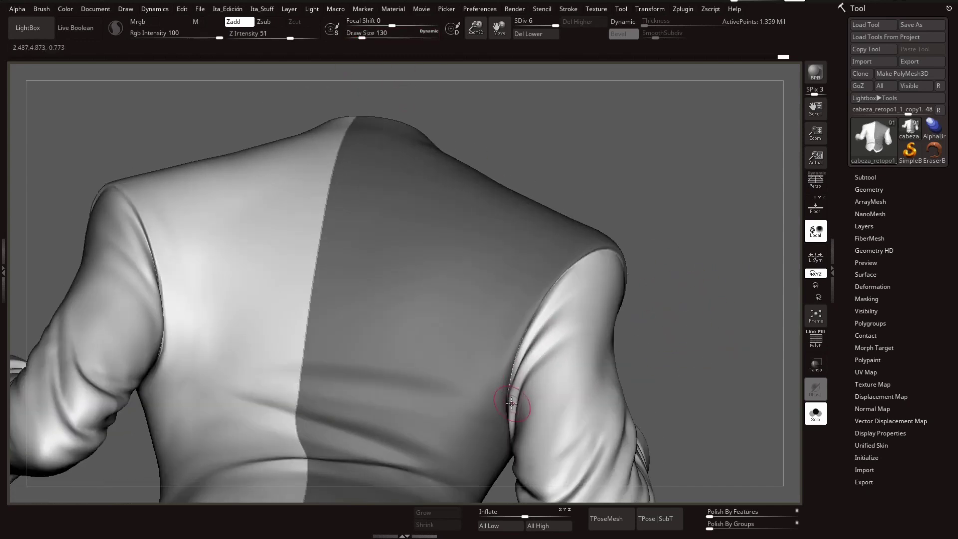
pyautogui.keyDown('ctrl'); pyautogui.moveTo(641, 271); pyautogui.dragTo(649, 289); pyautogui.keyUp('ctrl')
pyautogui.moveTo(649, 290)
pyautogui.mouseDown(button='right')
pyautogui.moveTo(692, 217)
pyautogui.moveTo(482, 188)
pyautogui.mouseUp(button='right')
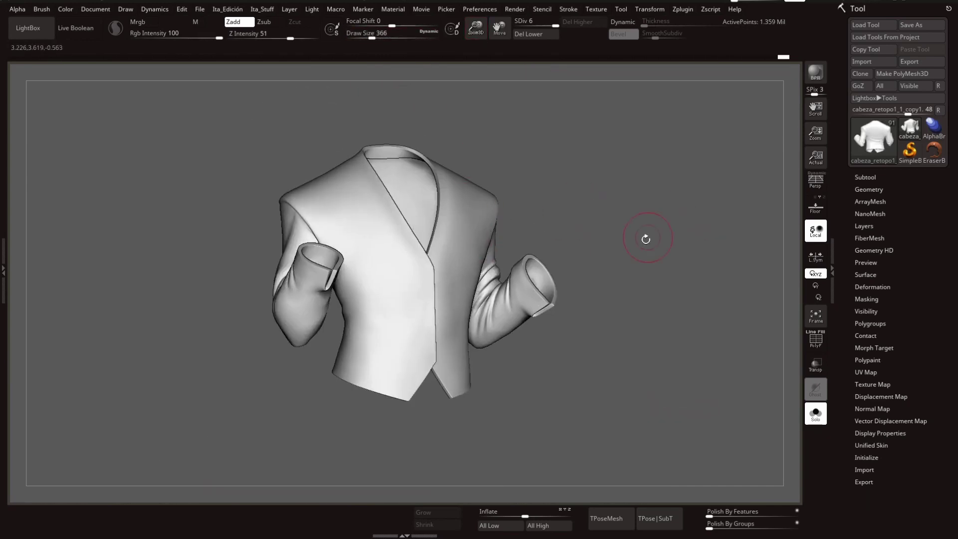
pyautogui.hotkey('shift', 's')
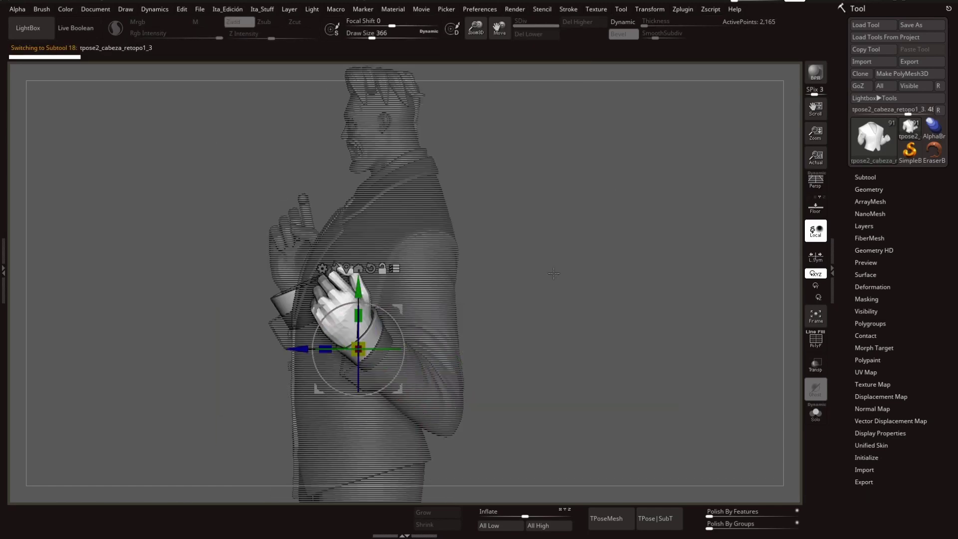
# Step: Angle the first hand at the wrist into the cuff, checking it from side and front
pyautogui.moveTo(394, 299); pyautogui.dragTo(425, 321)
pyautogui.moveTo(425, 320)
pyautogui.mouseDown(button='right')
pyautogui.moveTo(345, 318)
pyautogui.moveTo(578, 369)
pyautogui.mouseUp(button='right')
pyautogui.press('q')
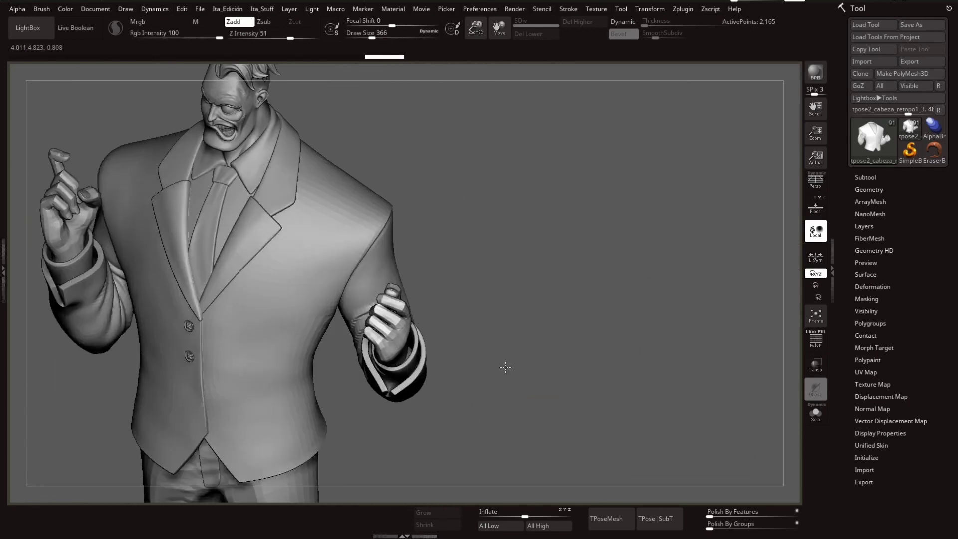
pyautogui.press('f')
pyautogui.press('w')
pyautogui.moveTo(561, 239); pyautogui.dragTo(444, 184, button='right')
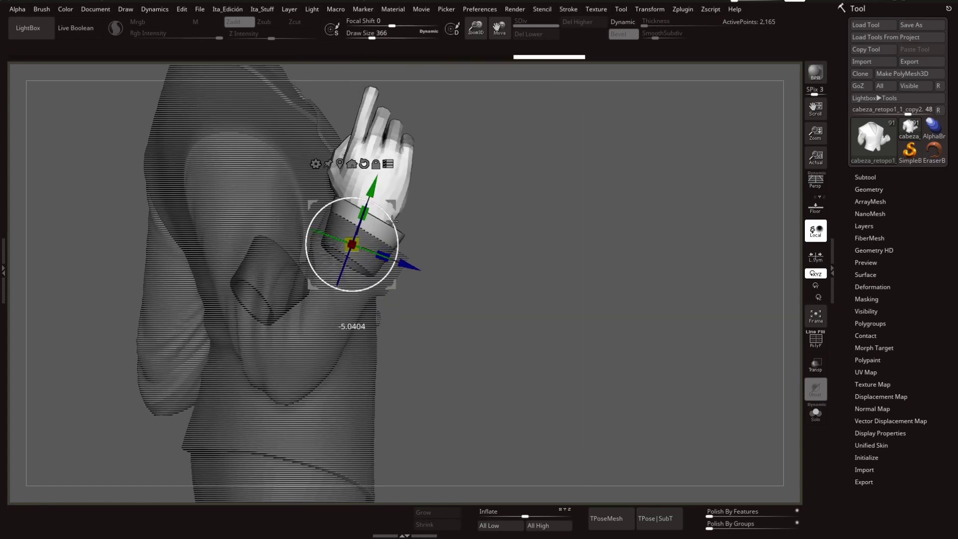
pyautogui.moveTo(392, 220)
pyautogui.mouseDown(button='right')
pyautogui.moveTo(460, 247)
pyautogui.moveTo(374, 218)
pyautogui.mouseUp(button='right')
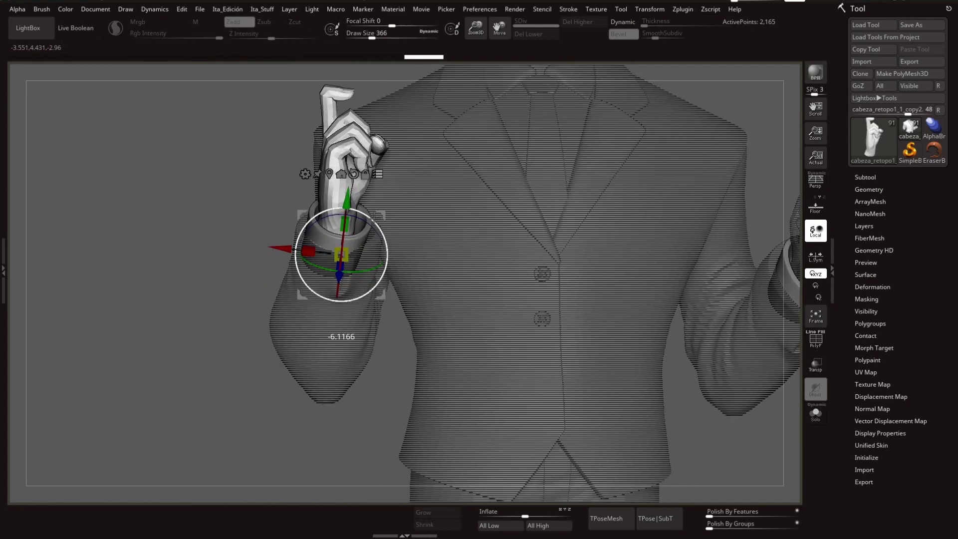
# Step: Select the raised hand and bring up the Move gizmo to reposition it
pyautogui.keyDown('alt'); pyautogui.click(287, 252); pyautogui.keyUp('alt')
pyautogui.press('f')
pyautogui.moveTo(588, 349)
pyautogui.keyDown('ctrl'); pyautogui.mouseDown(button='right')
pyautogui.moveTo(528, 300)
pyautogui.moveTo(785, 148)
pyautogui.moveTo(344, 320)
pyautogui.moveTo(668, 390)
pyautogui.moveTo(406, 308)
pyautogui.mouseUp(button='right'); pyautogui.keyUp('ctrl')
pyautogui.keyDown('alt'); pyautogui.click(344, 320); pyautogui.keyUp('alt')
pyautogui.press('w')
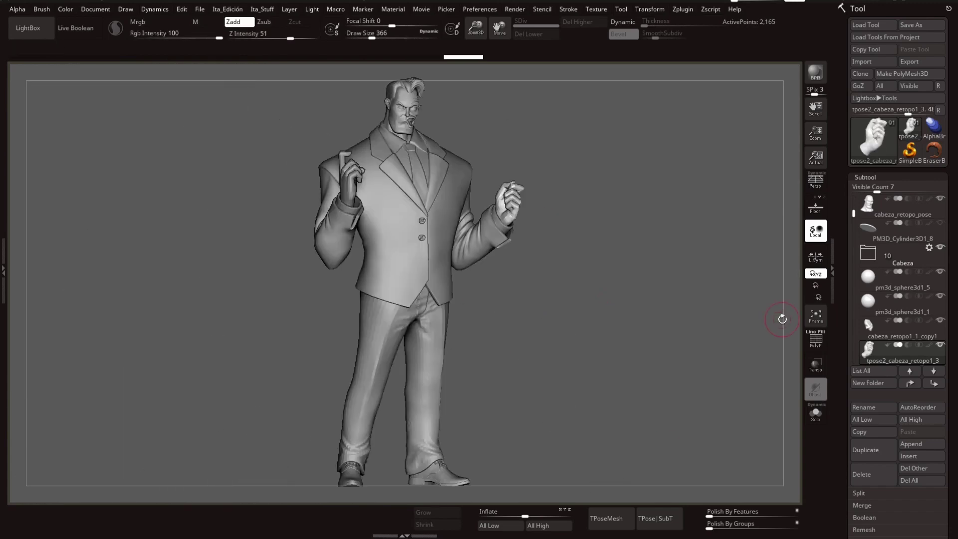
# Step: Turn on perspective and select the right wrist cuff ring, looking into the sleeve
pyautogui.press('p')
pyautogui.scroll(5, 646, 344)
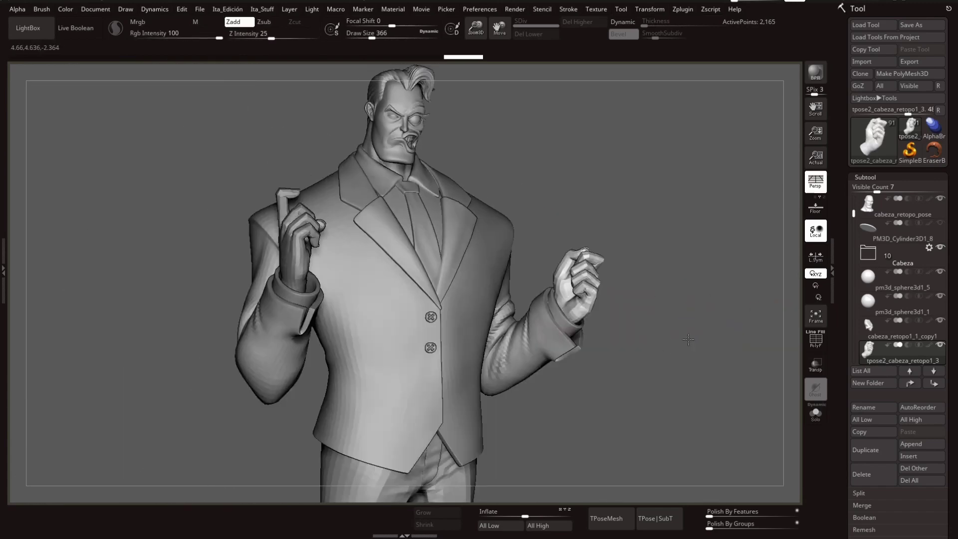
pyautogui.scroll(5, 633, 330)
pyautogui.keyDown('alt'); pyautogui.click(607, 314); pyautogui.keyUp('alt')
pyautogui.moveTo(616, 313); pyautogui.dragTo(699, 282)
pyautogui.scroll(-5, 699, 282)
pyautogui.scroll(8, 556, 247)
pyautogui.keyDown('alt'); pyautogui.click(556, 247); pyautogui.keyUp('alt')
pyautogui.moveTo(556, 247)
pyautogui.mouseDown()
pyautogui.moveTo(708, 212)
pyautogui.moveTo(556, 278)
pyautogui.moveTo(737, 294)
pyautogui.mouseUp()
pyautogui.scroll(4, 572, 273)
# Step: Fit the cuff ring around the raised hand, switching between hand and ring
pyautogui.keyDown('alt'); pyautogui.click(559, 272); pyautogui.keyUp('alt')
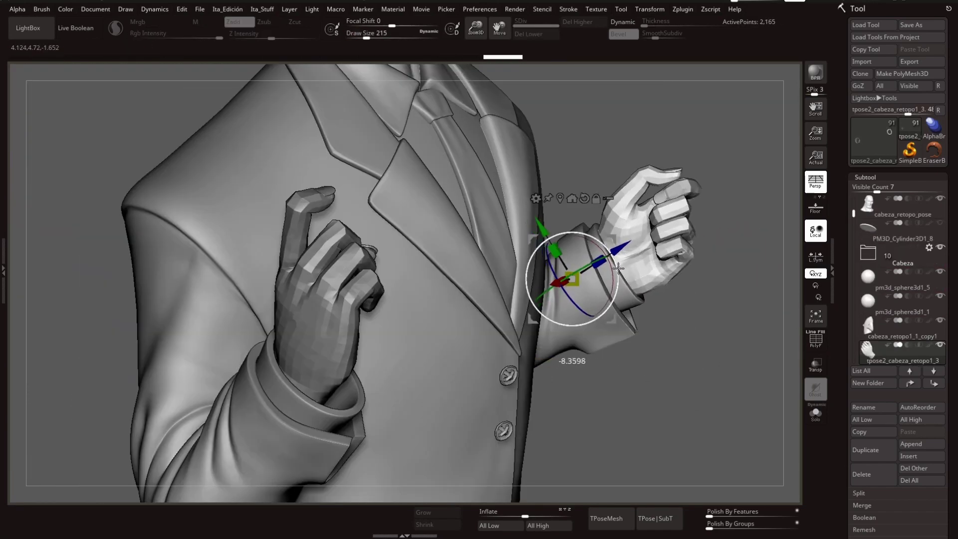
pyautogui.moveTo(561, 274)
pyautogui.mouseDown()
pyautogui.moveTo(574, 252)
pyautogui.moveTo(564, 234)
pyautogui.mouseUp()
pyautogui.keyDown('alt'); pyautogui.click(564, 233); pyautogui.keyUp('alt')
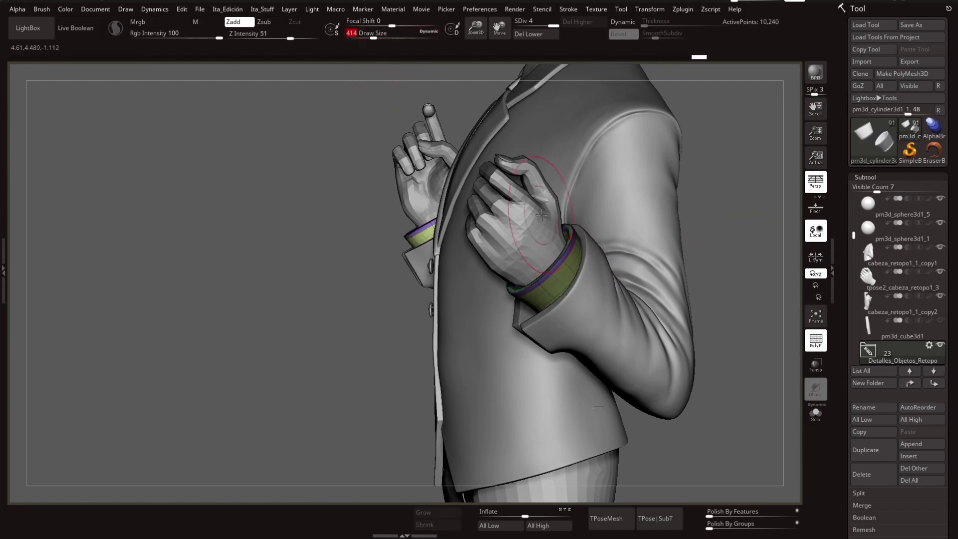
pyautogui.keyDown('alt'); pyautogui.click(544, 253); pyautogui.keyUp('alt')
pyautogui.moveTo(699, 243)
pyautogui.mouseDown()
pyautogui.moveTo(724, 267)
pyautogui.moveTo(689, 300)
pyautogui.moveTo(649, 239)
pyautogui.mouseUp()
pyautogui.press('w')
pyautogui.moveTo(622, 207)
pyautogui.mouseDown()
pyautogui.moveTo(603, 235)
pyautogui.moveTo(574, 249)
pyautogui.moveTo(579, 255)
pyautogui.mouseUp()
pyautogui.press('q')
pyautogui.keyDown('alt'); pyautogui.click(604, 235); pyautogui.keyUp('alt')
pyautogui.press('f')
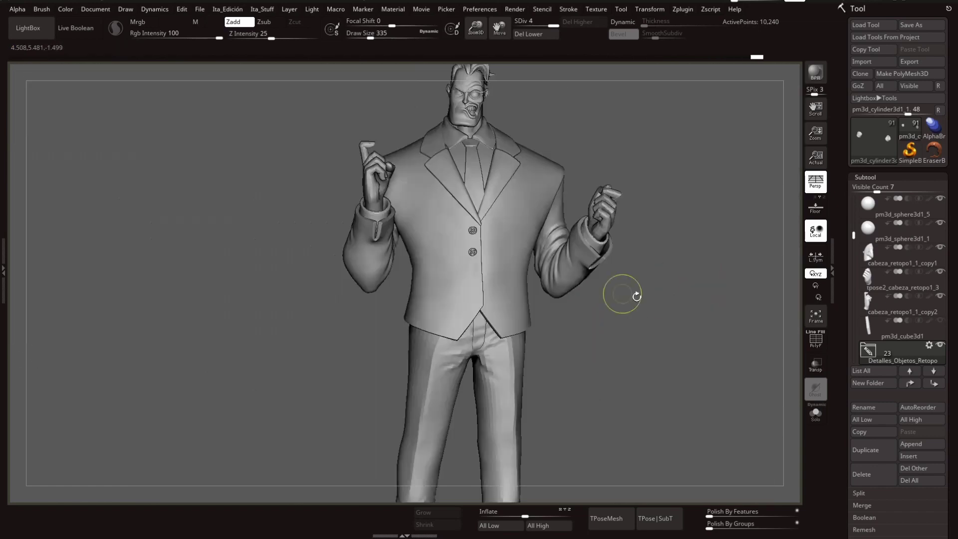
# Step: Solo the cuff rings to check them, then restore the figure and select the trousers
pyautogui.click(815, 413)
pyautogui.moveTo(652, 296)
pyautogui.mouseDown()
pyautogui.moveTo(652, 265)
pyautogui.moveTo(531, 317)
pyautogui.mouseUp()
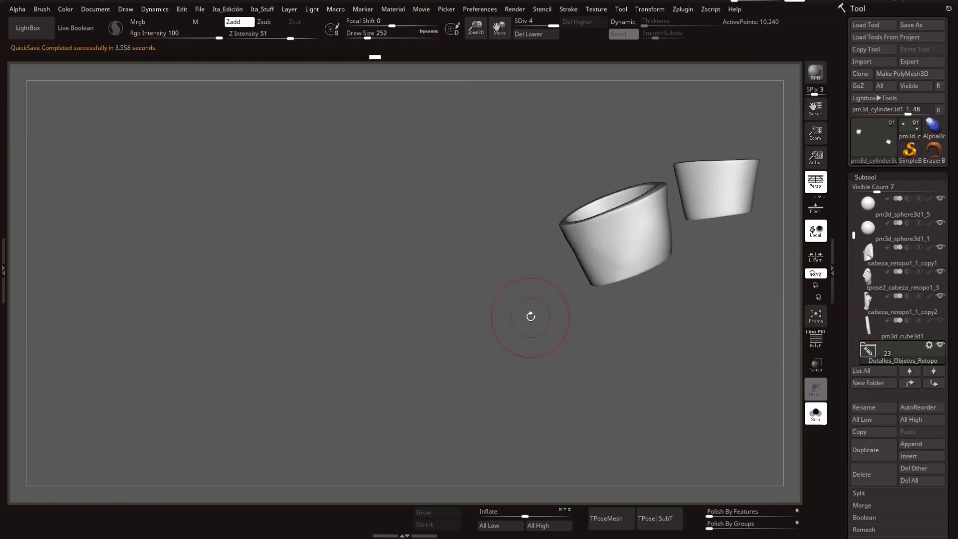
pyautogui.keyDown('alt'); pyautogui.click(563, 271); pyautogui.keyUp('alt')
pyautogui.press('f')
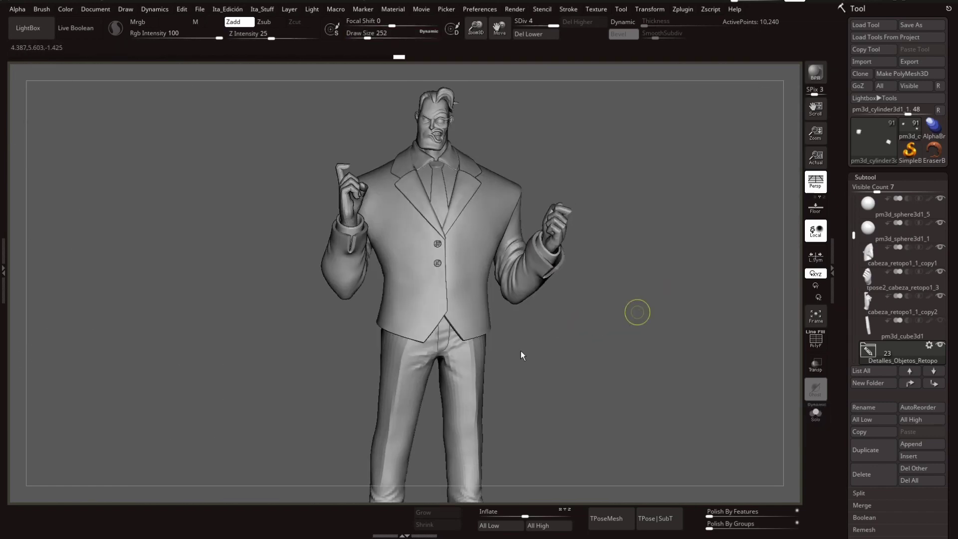
pyautogui.keyDown('alt'); pyautogui.click(519, 355); pyautogui.keyUp('alt')
pyautogui.moveTo(592, 326)
pyautogui.mouseDown()
pyautogui.moveTo(428, 342)
pyautogui.moveTo(505, 278)
pyautogui.moveTo(484, 330)
pyautogui.moveTo(364, 70)
pyautogui.mouseUp()
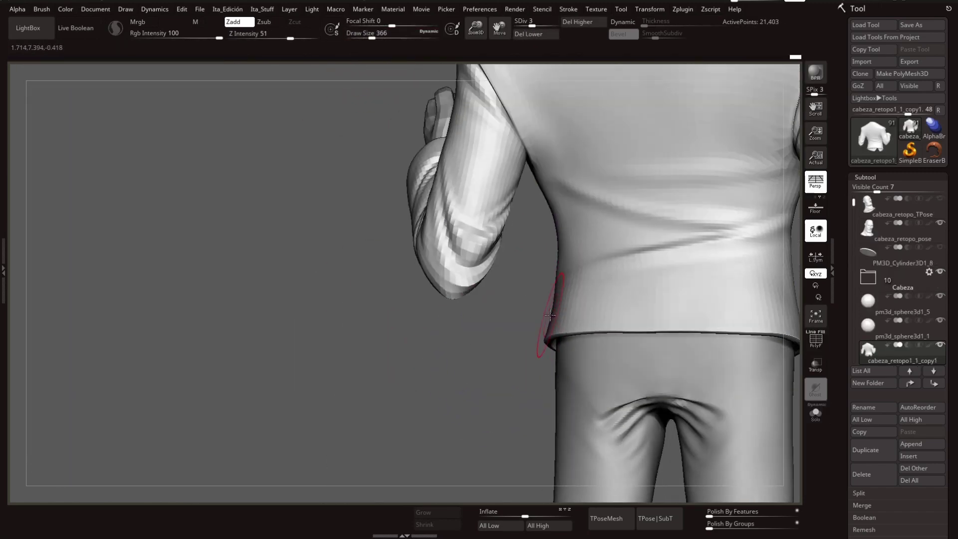
pyautogui.moveTo(574, 325)
pyautogui.mouseDown()
pyautogui.moveTo(610, 321)
pyautogui.moveTo(500, 199)
pyautogui.mouseUp()
pyautogui.moveTo(612, 314)
pyautogui.mouseDown()
pyautogui.moveTo(560, 306)
pyautogui.moveTo(547, 291)
pyautogui.moveTo(589, 299)
pyautogui.moveTo(516, 406)
pyautogui.moveTo(583, 308)
pyautogui.moveTo(507, 358)
pyautogui.moveTo(597, 229)
pyautogui.mouseUp()
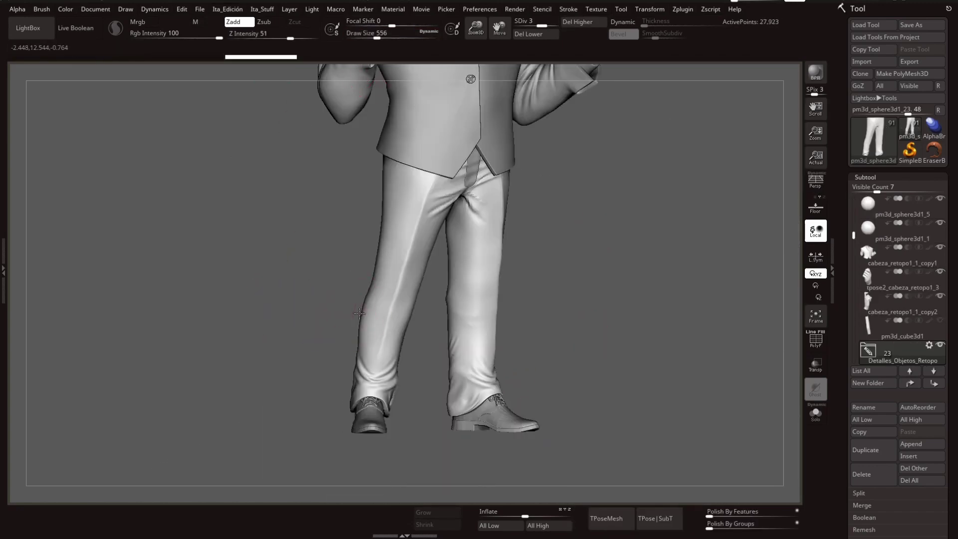
# Step: Solo the trousers, raise their subdivision level and choose a fold brush
pyautogui.moveTo(366, 301)
pyautogui.keyDown('alt'); pyautogui.mouseDown()
pyautogui.moveTo(648, 246)
pyautogui.moveTo(371, 282)
pyautogui.mouseUp(); pyautogui.keyUp('alt')
pyautogui.press('p')
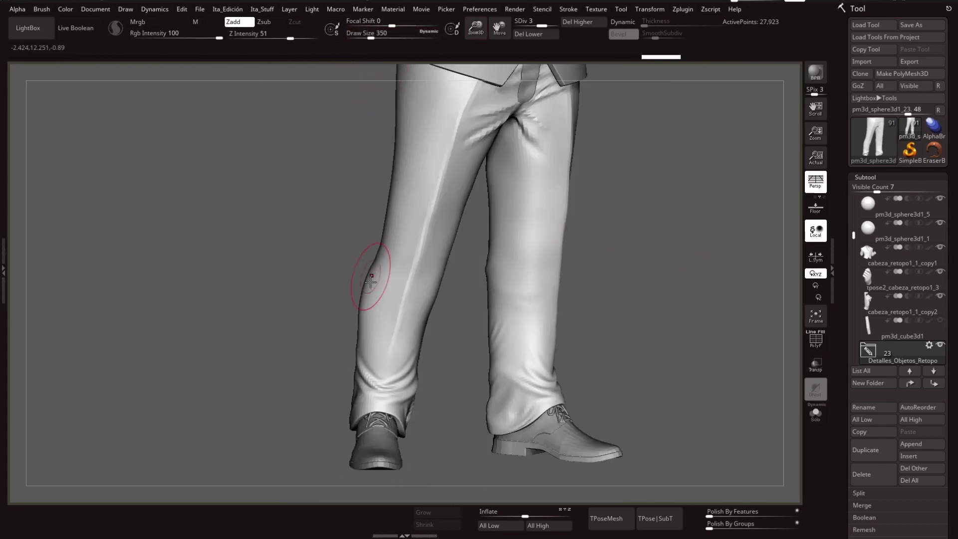
pyautogui.moveTo(624, 290)
pyautogui.mouseDown()
pyautogui.moveTo(363, 331)
pyautogui.moveTo(459, 282)
pyautogui.moveTo(649, 250)
pyautogui.moveTo(584, 244)
pyautogui.moveTo(363, 38)
pyautogui.mouseUp()
pyautogui.press('d')
pyautogui.hotkey('ctrl', 'shift', 's')
pyautogui.press('b')
pyautogui.press('d')
pyautogui.press('s')
# Step: Sculpt crotch and hip folds, undo the large fold, and mask the upper left area
pyautogui.moveTo(449, 79)
pyautogui.mouseDown()
pyautogui.moveTo(498, 67)
pyautogui.moveTo(523, 96)
pyautogui.moveTo(435, 247)
pyautogui.moveTo(652, 177)
pyautogui.moveTo(356, 246)
pyautogui.mouseUp()
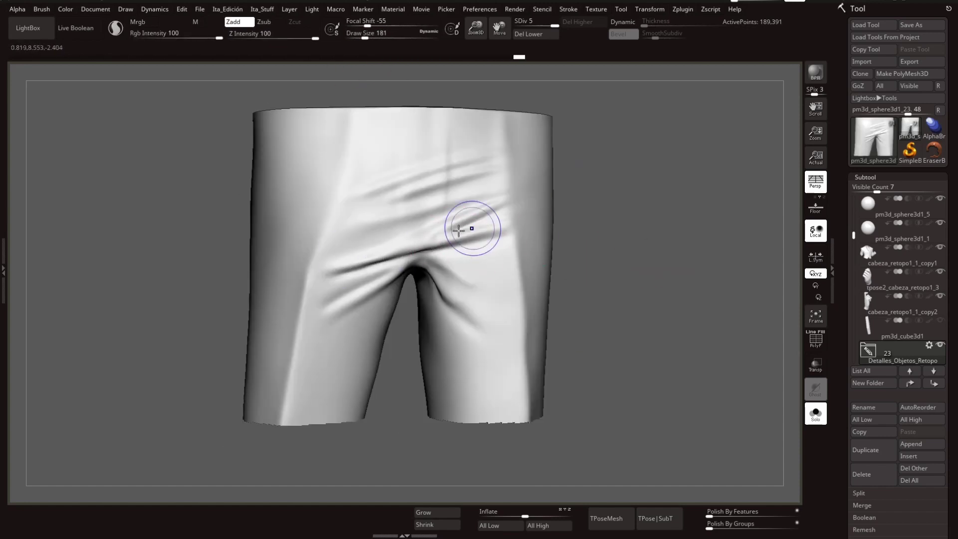
pyautogui.moveTo(589, 240)
pyautogui.mouseDown()
pyautogui.moveTo(614, 259)
pyautogui.moveTo(456, 284)
pyautogui.moveTo(624, 220)
pyautogui.moveTo(385, 308)
pyautogui.moveTo(336, 305)
pyautogui.moveTo(580, 297)
pyautogui.mouseUp()
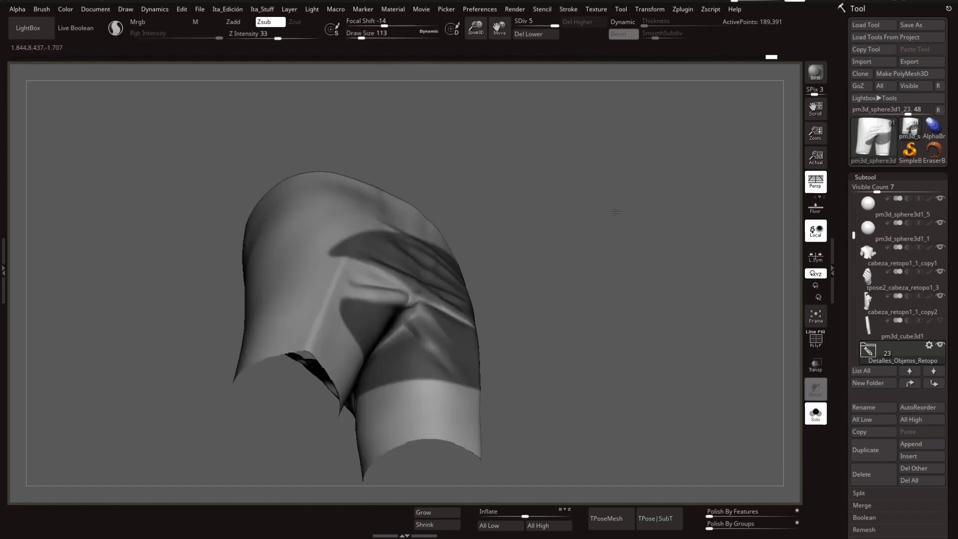
pyautogui.hotkey('ctrl', 'z')
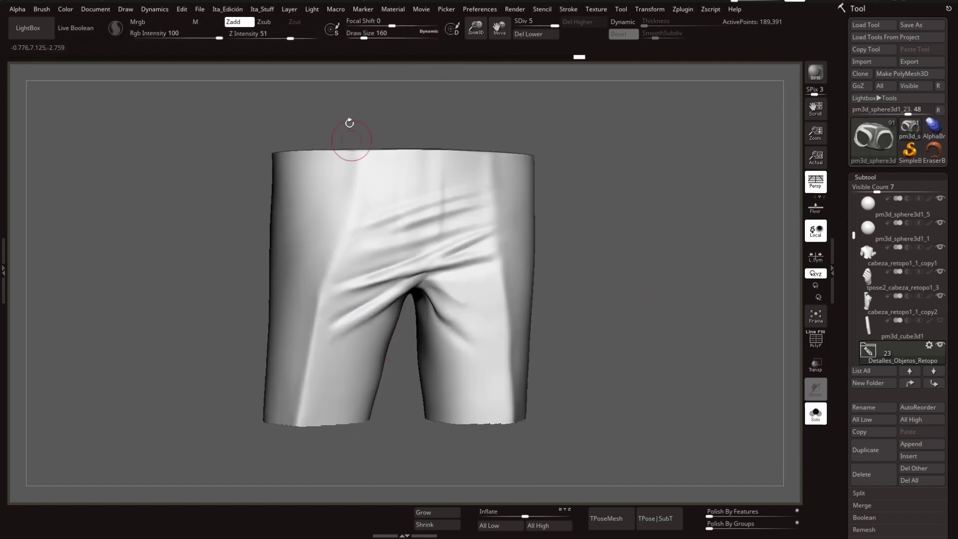
pyautogui.moveTo(615, 290); pyautogui.dragTo(471, 74)
pyautogui.moveTo(629, 224)
pyautogui.keyDown('ctrl'); pyautogui.mouseDown()
pyautogui.moveTo(546, 244)
pyautogui.moveTo(610, 270)
pyautogui.moveTo(610, 300)
pyautogui.moveTo(415, 345)
pyautogui.moveTo(435, 280)
pyautogui.moveTo(456, 289)
pyautogui.moveTo(627, 267)
pyautogui.moveTo(449, 270)
pyautogui.moveTo(638, 269)
pyautogui.mouseUp(); pyautogui.keyUp('ctrl')
pyautogui.press('b')
pyautogui.press('s')
pyautogui.press('t')
# Step: Subdivide the trousers to SDiv 6 and start carving waist creases with a smaller brush
pyautogui.hotkey('ctrl', 'd')
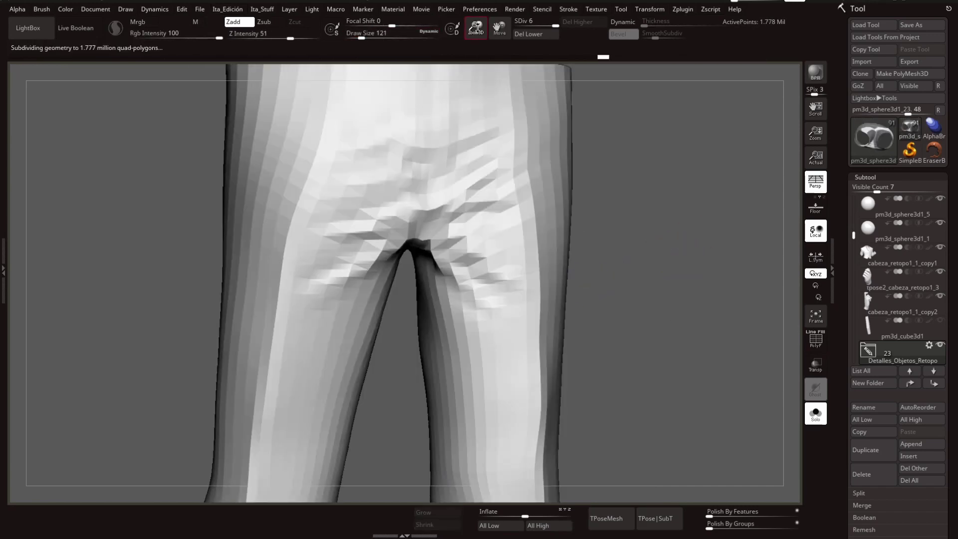
pyautogui.moveTo(540, 158)
pyautogui.mouseDown()
pyautogui.moveTo(617, 157)
pyautogui.moveTo(361, 67)
pyautogui.moveTo(568, 57)
pyautogui.moveTo(607, 216)
pyautogui.mouseUp()
pyautogui.press('s')
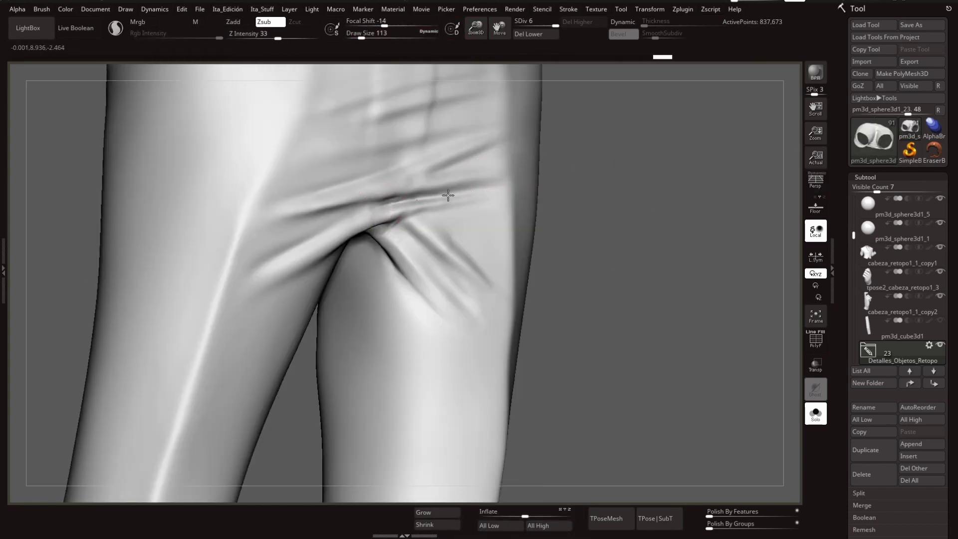
pyautogui.hotkey('ctrl', 'shift', 'z')
pyautogui.hotkey('ctrl', 'shift', 'z')
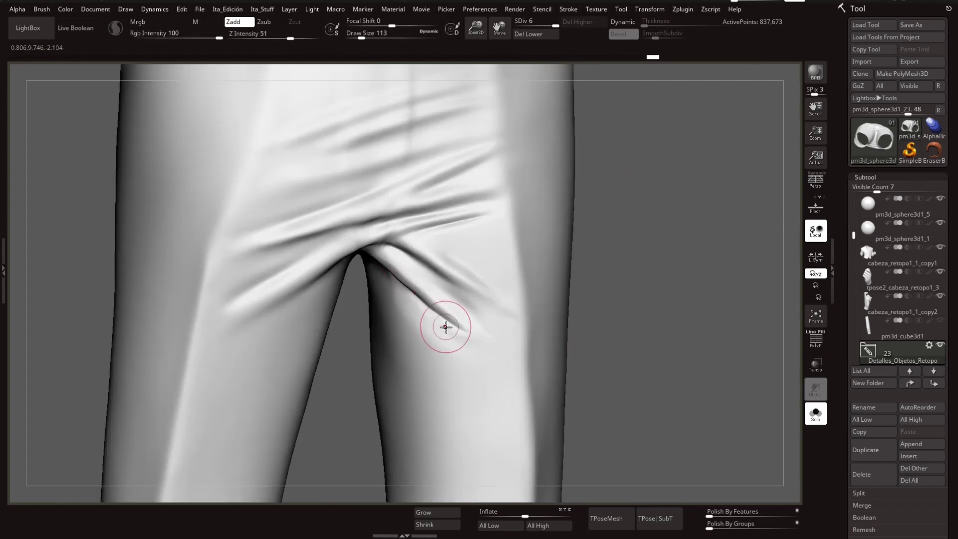
pyautogui.hotkey('ctrl', 'shift', 'z')
pyautogui.hotkey('ctrl', 'shift', 'z')
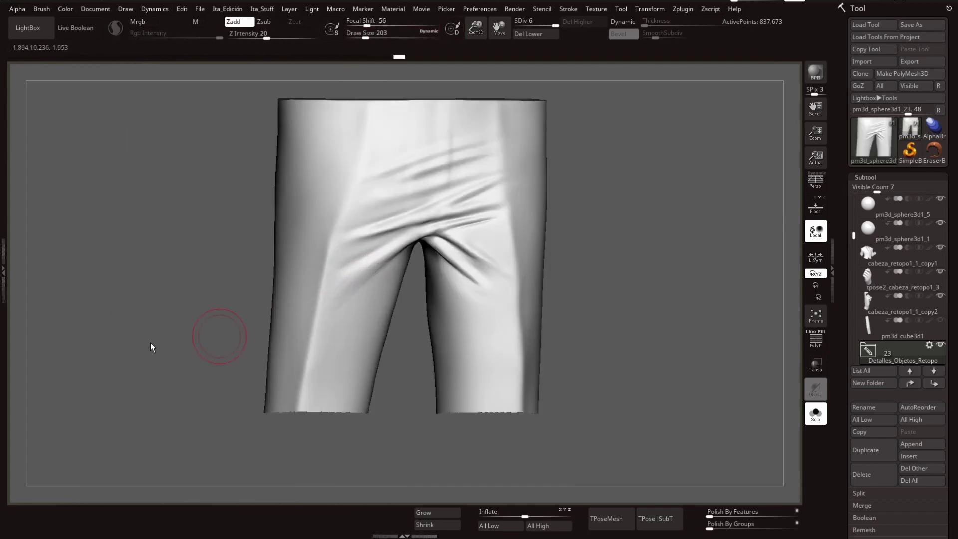
pyautogui.hotkey('ctrl', 'shift', 'z')
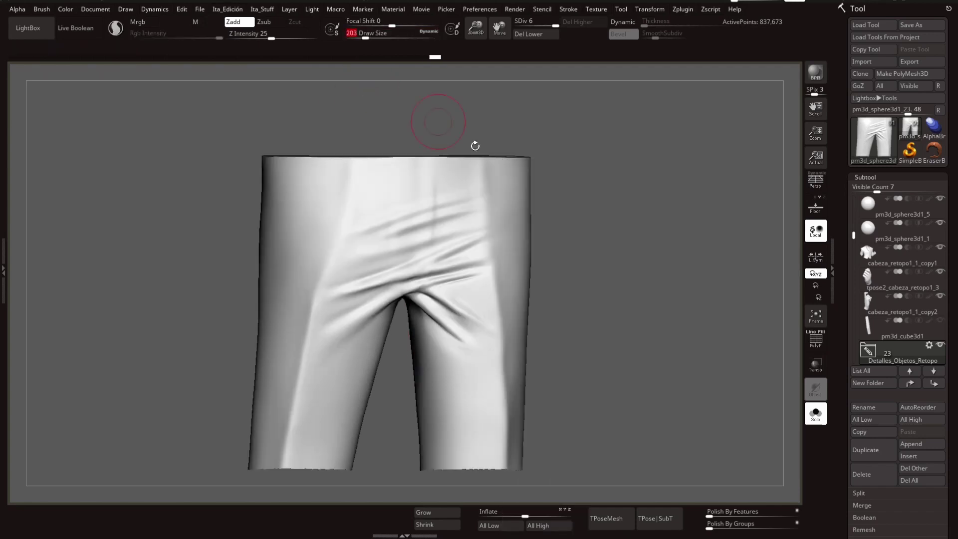
# Step: Deepen the hip and crotch creases with Dam Standard, undoing and redoing fold strokes
pyautogui.hotkey('ctrl', 'shift', 'z')
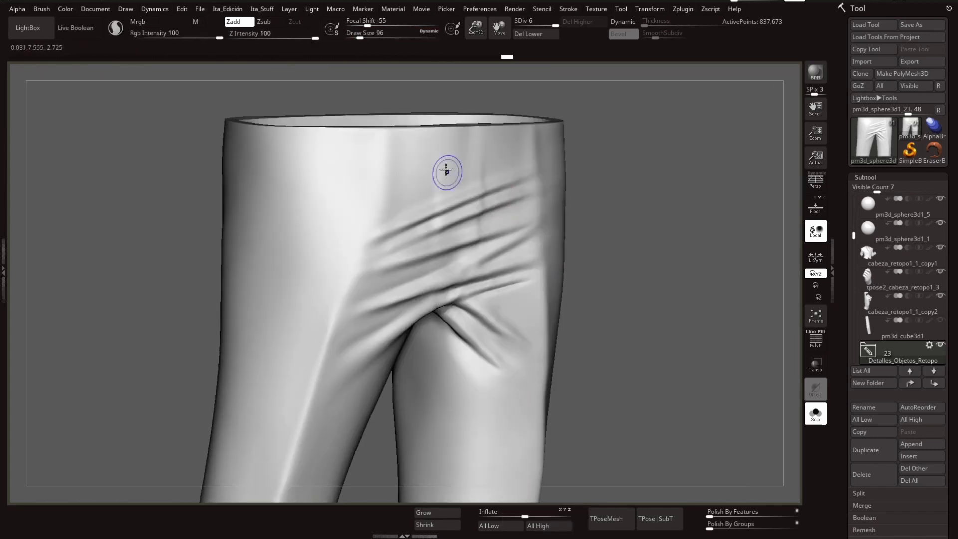
pyautogui.hotkey('ctrl', 'shift', 'z')
pyautogui.hotkey('ctrl', 'shift', 'z')
pyautogui.hotkey('ctrl', 'shift', 'z')
pyautogui.hotkey('ctrl', 'shift', 'z')
pyautogui.hotkey('ctrl', 'shift', 'z')
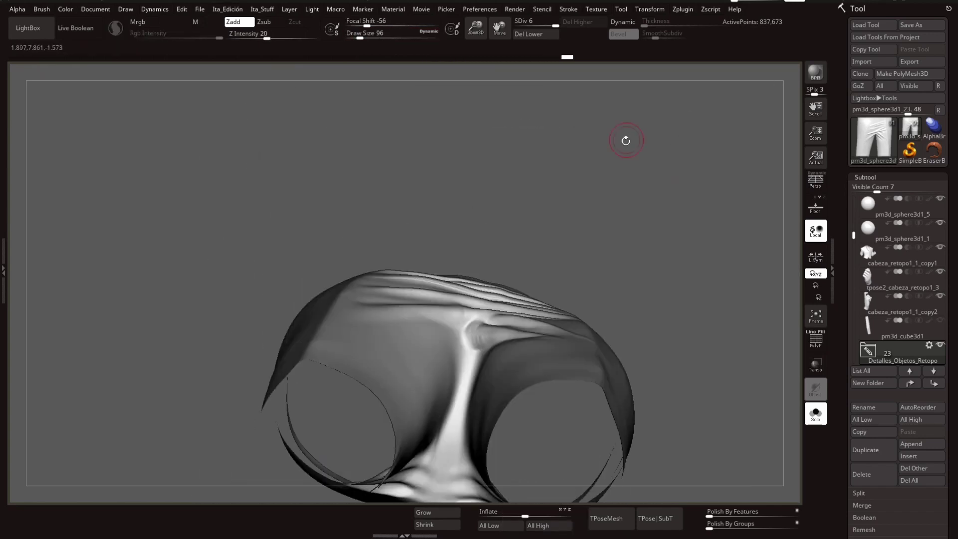
pyautogui.hotkey('ctrl', 'shift', 'z')
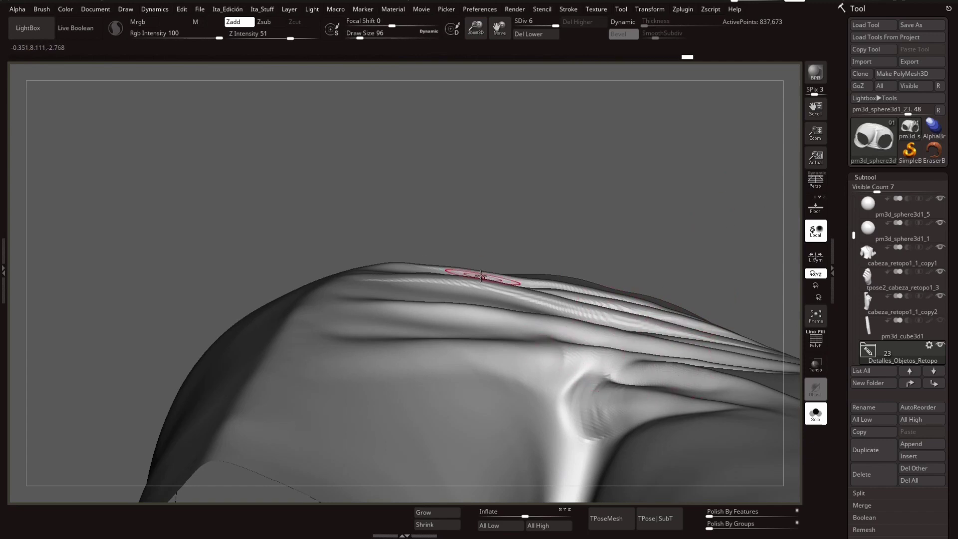
pyautogui.hotkey('ctrl', 'shift', 'z')
pyautogui.hotkey('ctrl', 'shift', 'z')
pyautogui.hotkey('ctrl', 'shift', 'z')
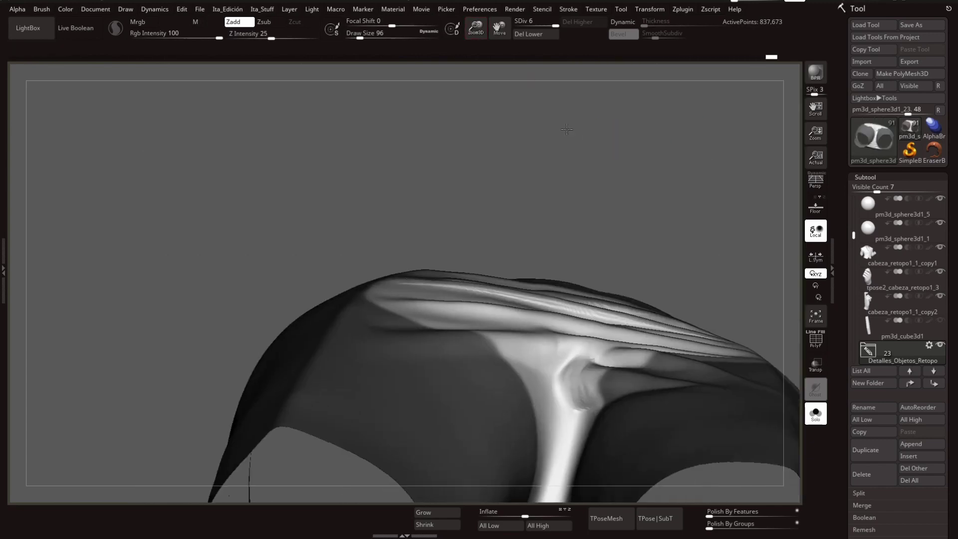
pyautogui.hotkey('ctrl', 'shift', 'z')
pyautogui.hotkey('ctrl', 'z')
pyautogui.hotkey('ctrl', 'z')
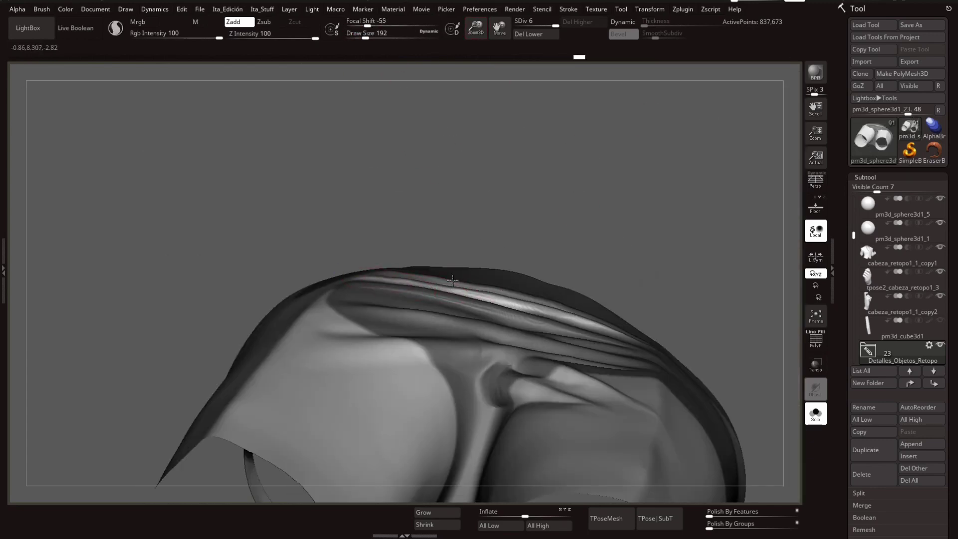
pyautogui.hotkey('ctrl', 'shift', 'z')
pyautogui.hotkey('ctrl', 'shift', 'z')
pyautogui.hotkey('ctrl', 'shift', 'z')
pyautogui.hotkey('ctrl', 'shift', 'z')
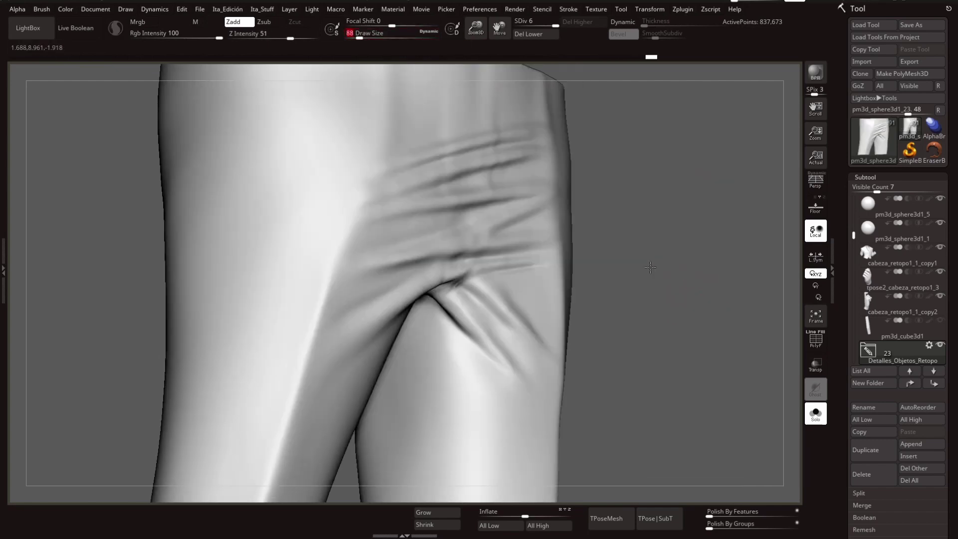
pyautogui.hotkey('ctrl', 'shift', 'z')
pyautogui.hotkey('ctrl', 'shift', 'z')
pyautogui.hotkey('ctrl', 'shift', 'z')
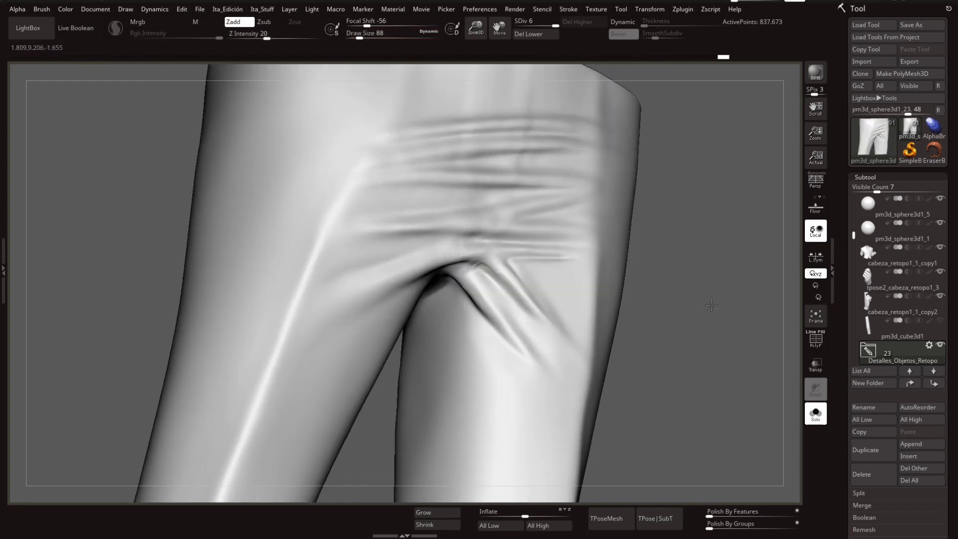
pyautogui.hotkey('ctrl', 'shift', 'z')
pyautogui.hotkey('ctrl', 'shift', 'z')
pyautogui.hotkey('ctrl', 'shift', 'z')
pyautogui.hotkey('ctrl', 'shift', 'z')
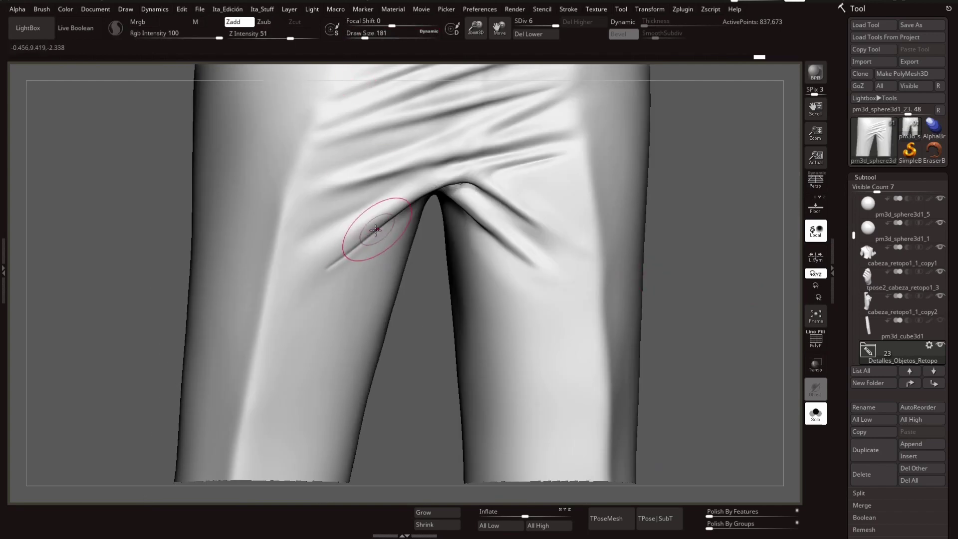
# Step: Subdivide the trousers to SDiv 5 and sculpt the crotch folds
pyautogui.hotkey('ctrl', 'shift', 'z')
pyautogui.hotkey('ctrl', 'shift', 'z')
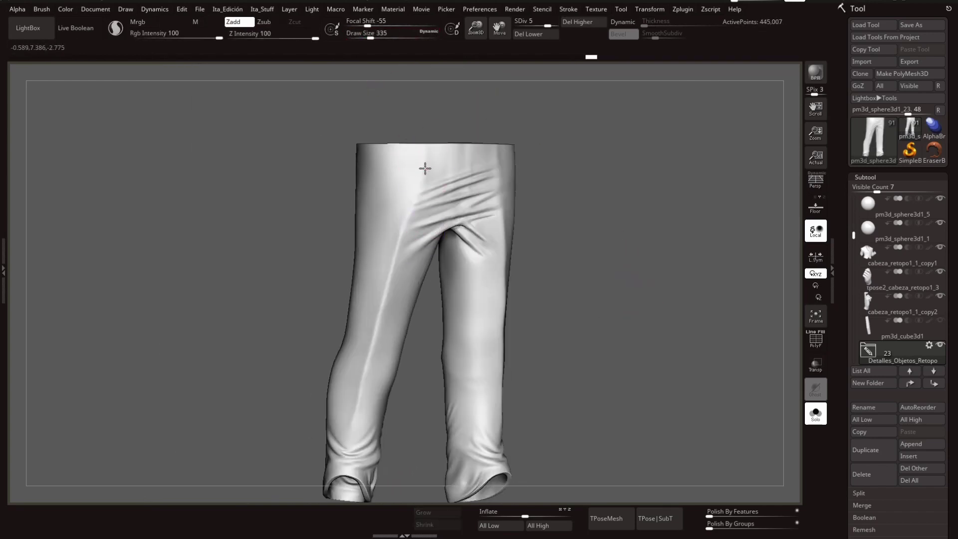
pyautogui.hotkey('ctrl', 'shift', 'z')
pyautogui.hotkey('ctrl', 'shift', 'z')
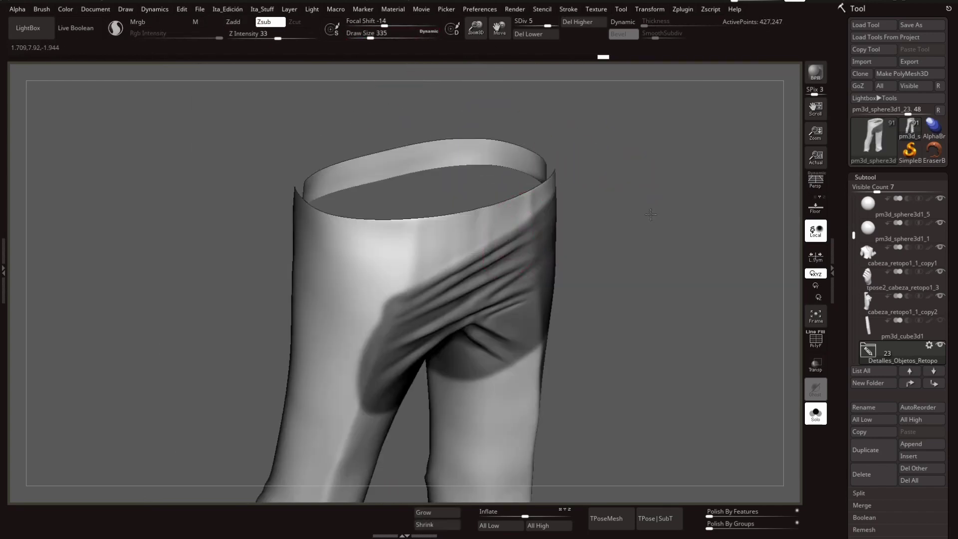
pyautogui.hotkey('ctrl', 'shift', 'z')
pyautogui.hotkey('ctrl', 'shift', 'z')
pyautogui.hotkey('ctrl', 'shift', 'z')
pyautogui.hotkey('ctrl', 'shift', 'z')
pyautogui.hotkey('ctrl', 'shift', 'z')
pyautogui.hotkey('ctrl', 'shift', 'z')
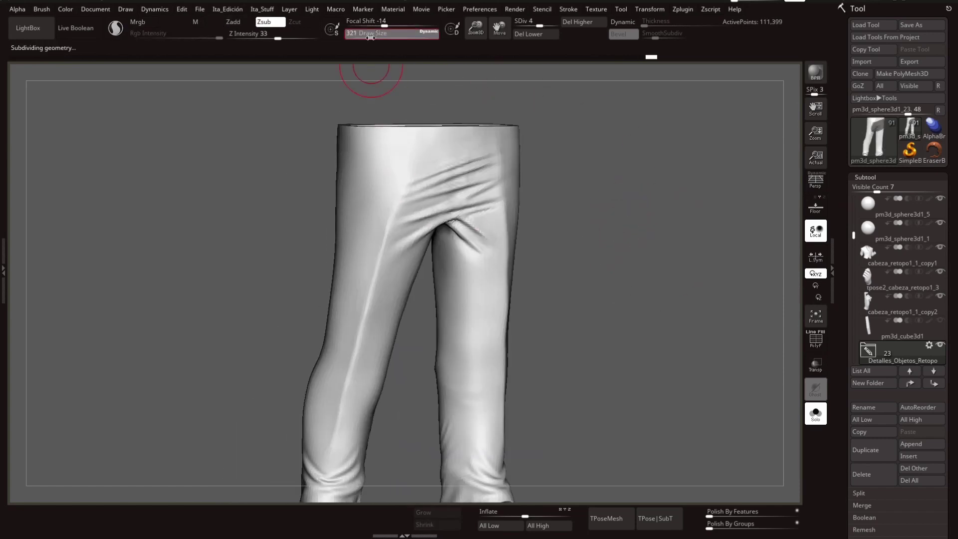
pyautogui.hotkey('ctrl', 'shift', 'z')
pyautogui.hotkey('ctrl', 'shift', 'z')
pyautogui.hotkey('ctrl', 'shift', 'z')
pyautogui.hotkey('ctrl', 'shift', 'z')
pyautogui.hotkey('ctrl', 'shift', 'z')
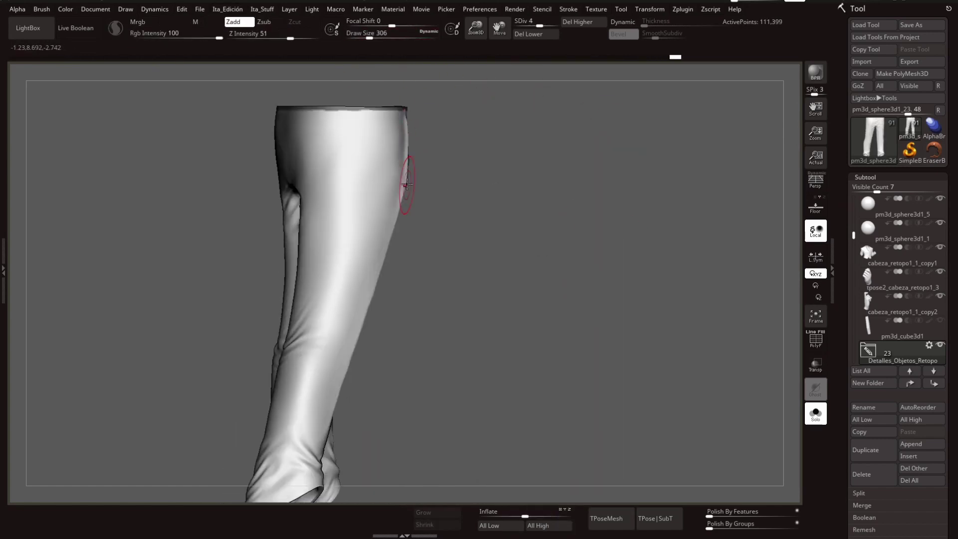
pyautogui.hotkey('ctrl', 'shift', 'z')
pyautogui.hotkey('ctrl', 'shift', 'z')
pyautogui.hotkey('ctrl', 'shift', 'z')
pyautogui.hotkey('ctrl', 'shift', 'z')
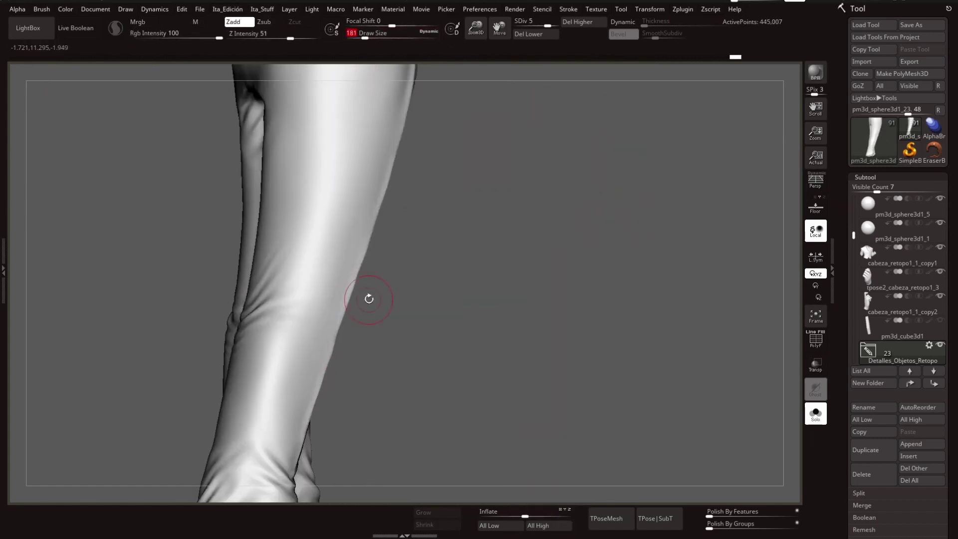
pyautogui.hotkey('ctrl', 'shift', 'z')
pyautogui.hotkey('ctrl', 'shift', 'z')
pyautogui.hotkey('ctrl', 'shift', 'z')
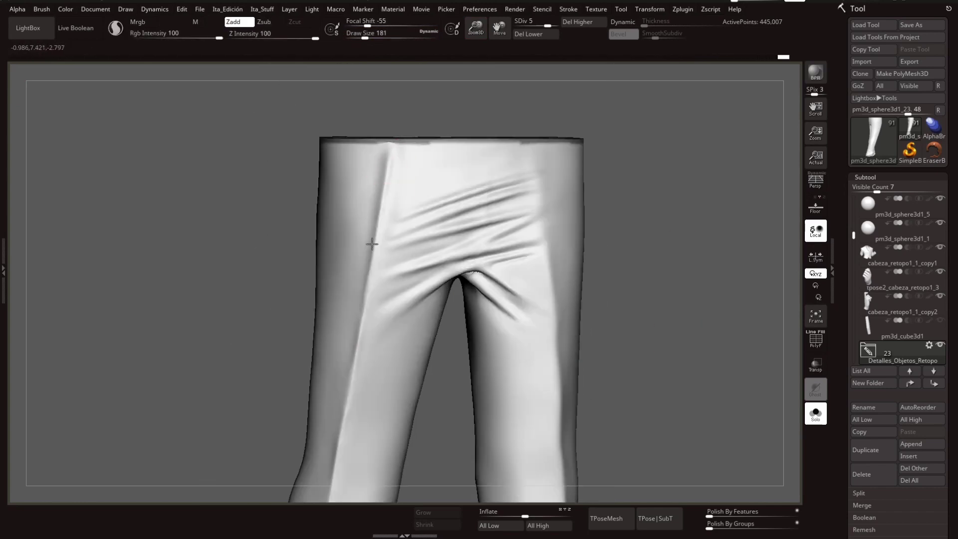
pyautogui.hotkey('ctrl', 'shift', 'z')
pyautogui.hotkey('ctrl', 'shift', 'z')
pyautogui.hotkey('ctrl', 'shift', 'z')
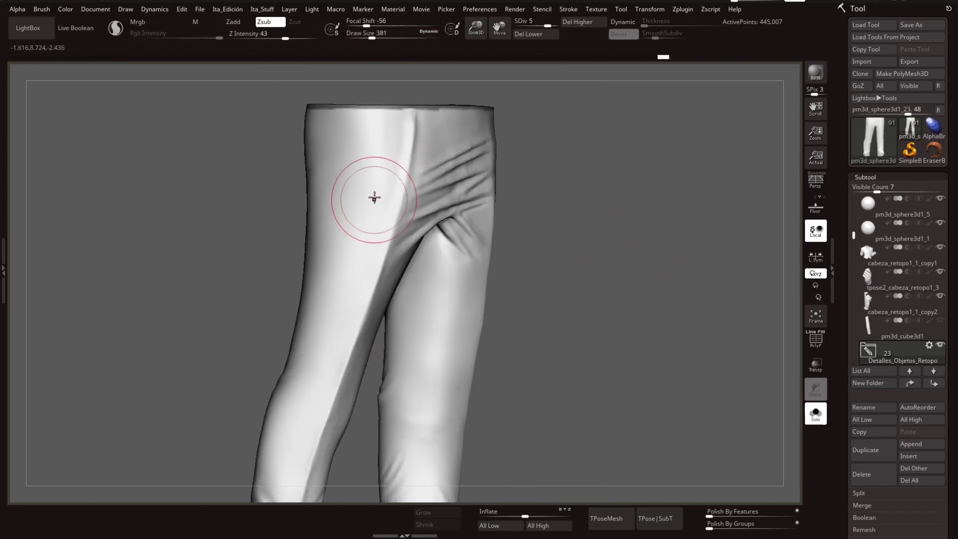
pyautogui.hotkey('ctrl', 'shift', 'z')
pyautogui.hotkey('ctrl', 'shift', 'z')
pyautogui.hotkey('ctrl', 'shift', 'z')
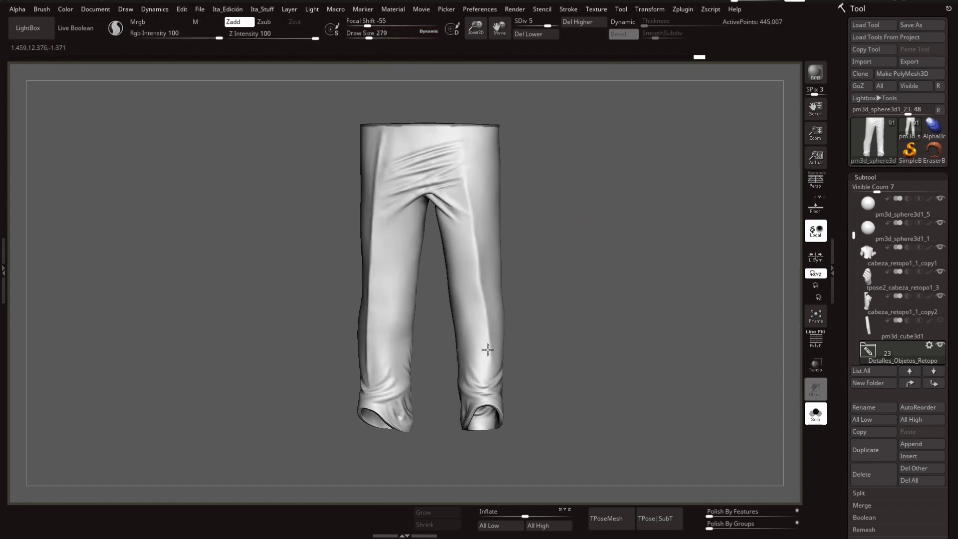
pyautogui.hotkey('ctrl', 'shift', 'z')
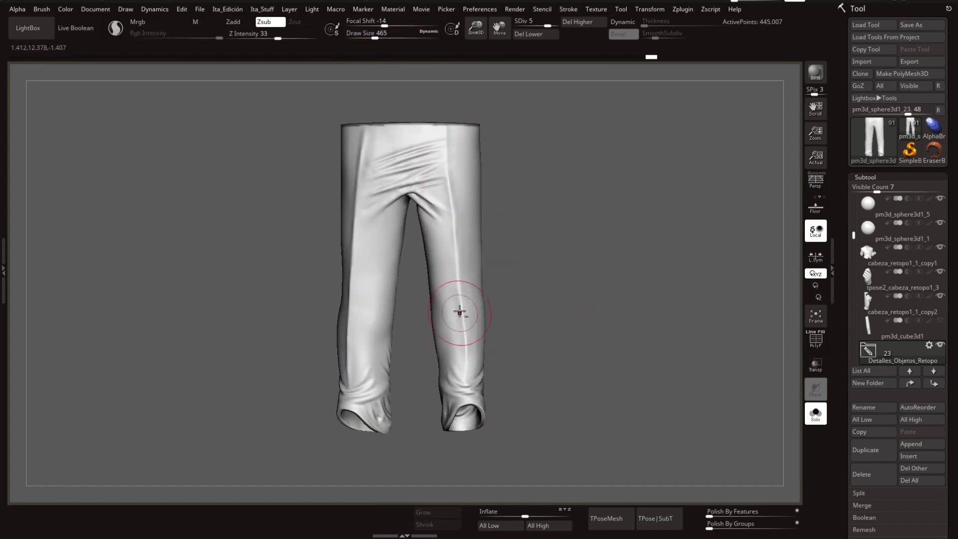
# Step: With a larger brush, sculpt folds along the lower legs and around the hems
pyautogui.hotkey('ctrl', 'shift', 'z')
pyautogui.hotkey('ctrl', 'shift', 'z')
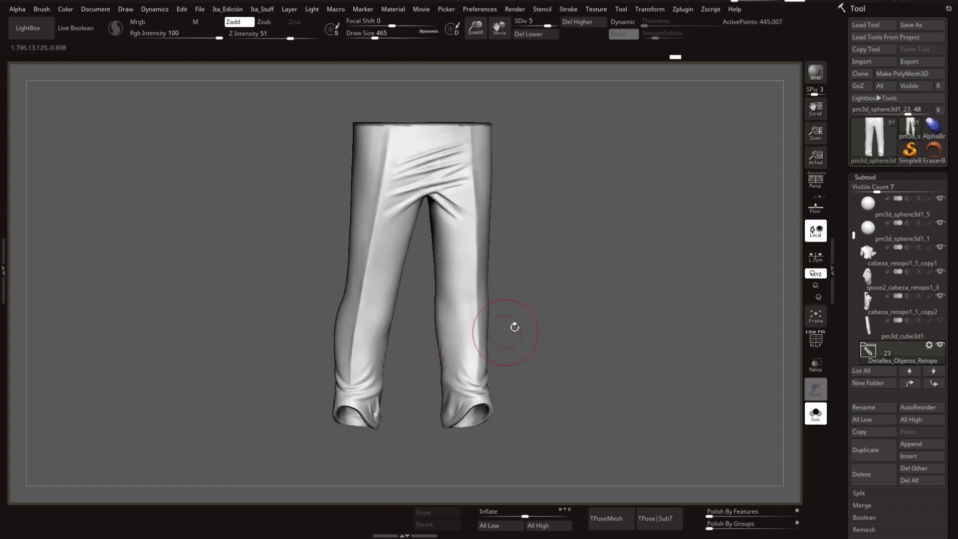
pyautogui.hotkey('ctrl', 'shift', 'z')
pyautogui.hotkey('ctrl', 'shift', 'z')
pyautogui.hotkey('ctrl', 'shift', 'z')
pyautogui.hotkey('ctrl', 'shift', 'z')
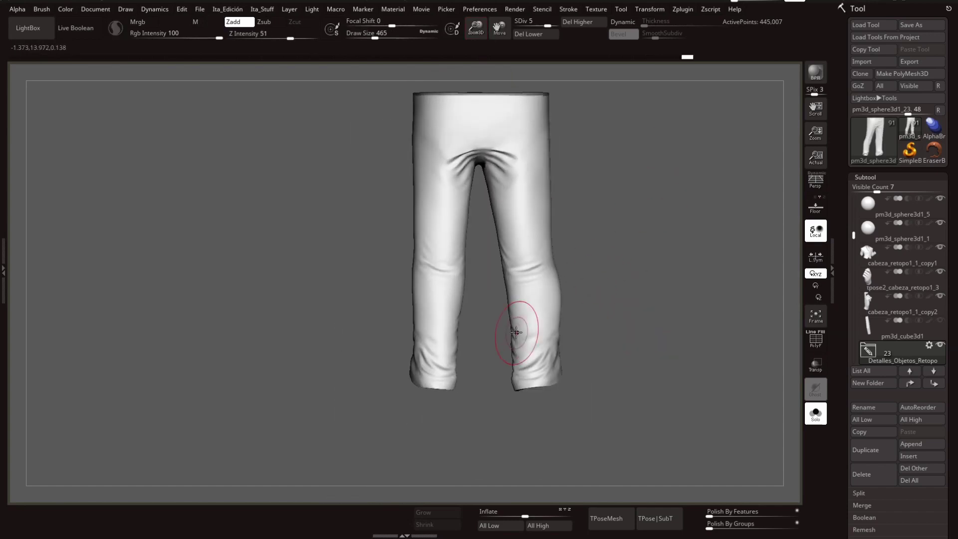
pyautogui.hotkey('ctrl', 'shift', 'z')
pyautogui.moveTo(374, 38); pyautogui.dragTo(380, 38)
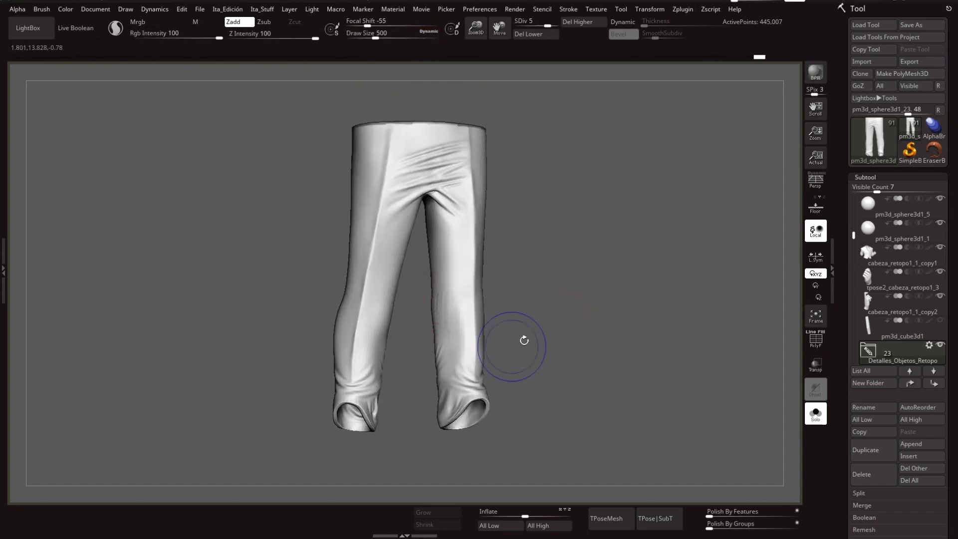
pyautogui.hotkey('ctrl', 'shift', 'z')
pyautogui.hotkey('ctrl', 'shift', 'z')
pyautogui.hotkey('ctrl', 'shift', 'z')
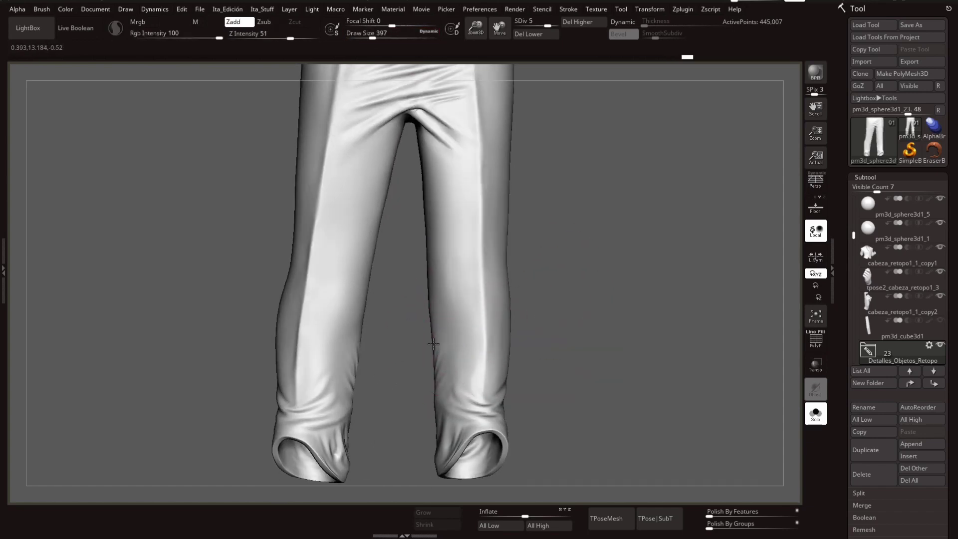
pyautogui.hotkey('ctrl', 'shift', 'z')
pyautogui.hotkey('ctrl', 'shift', 'z')
pyautogui.hotkey('ctrl', 'shift', 'z')
pyautogui.hotkey('ctrl', 'shift', 'z')
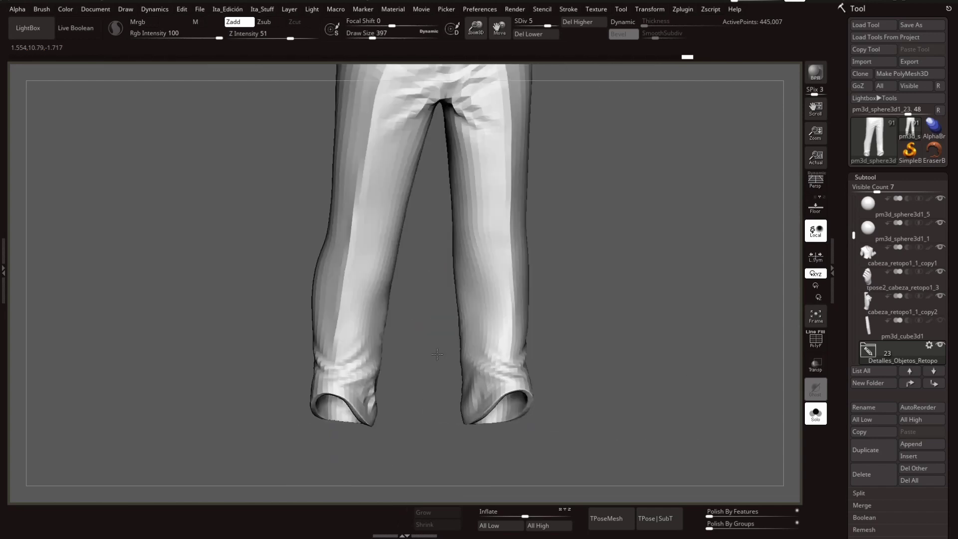
pyautogui.hotkey('ctrl', 'shift', 'z')
pyautogui.hotkey('ctrl', 'shift', 'z')
pyautogui.hotkey('ctrl', 'shift', 'z')
pyautogui.hotkey('ctrl', 'shift', 'z')
pyautogui.hotkey('ctrl', 'shift', 'z')
pyautogui.hotkey('ctrl', 'shift', 'z')
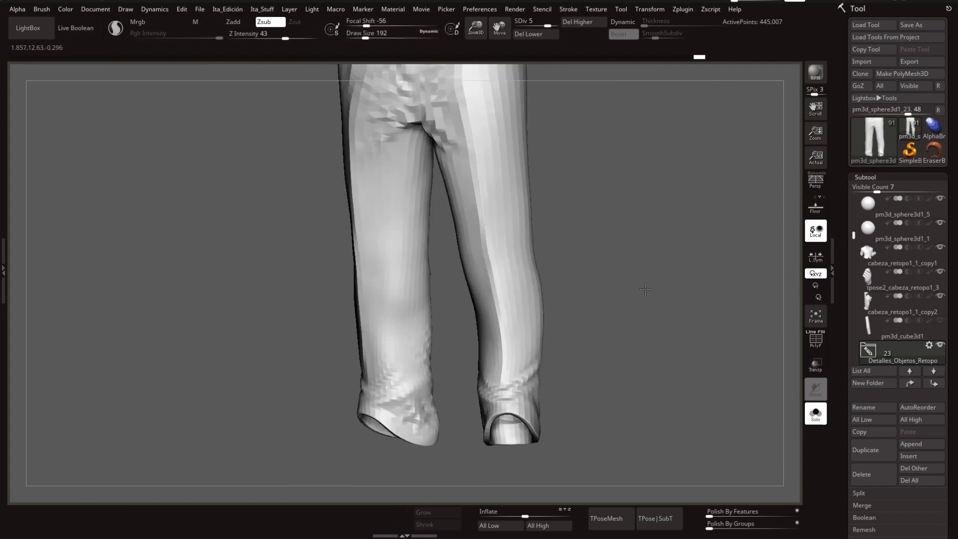
pyautogui.hotkey('ctrl', 'shift', 'z')
# Step: Step forward through history to isolate the shorts piece, disable perspective and subdivide it
pyautogui.hotkey('ctrl', 'shift', 'z')
pyautogui.hotkey('ctrl', 'shift', 'z')
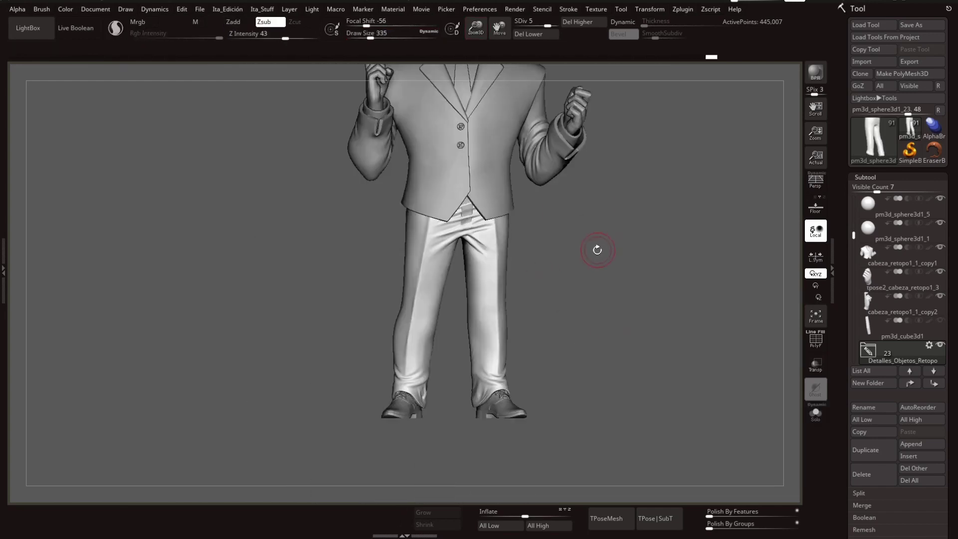
pyautogui.hotkey('ctrl', 'shift', 'z')
pyautogui.hotkey('ctrl', 'shift', 'z')
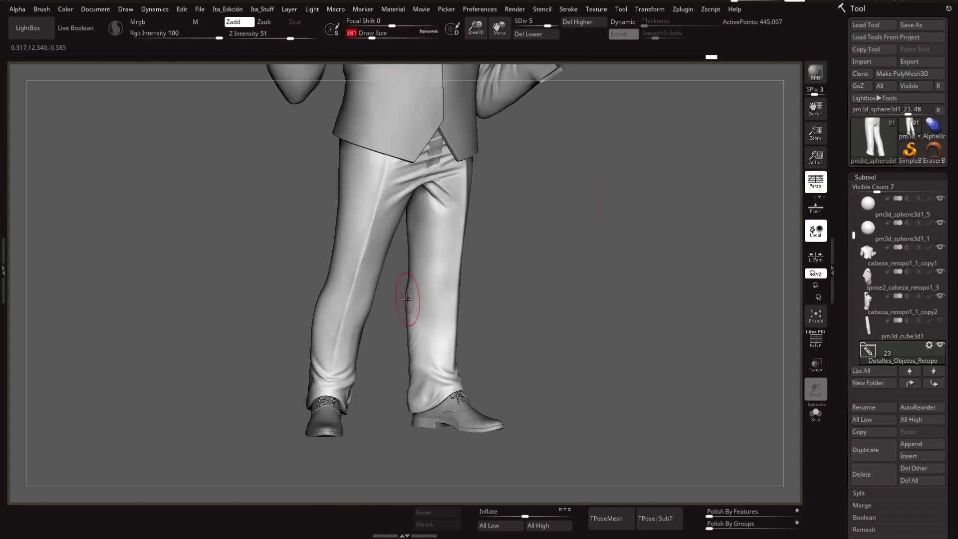
pyautogui.hotkey('ctrl', 'shift', 'z')
pyautogui.hotkey('ctrl', 'shift', 'z')
pyautogui.hotkey('ctrl', 'shift', 'z')
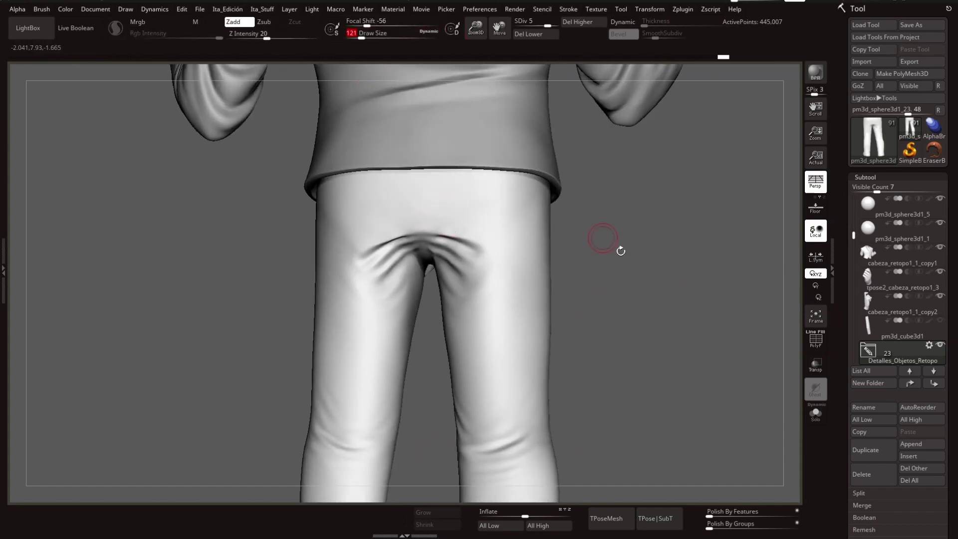
pyautogui.hotkey('ctrl', 'shift', 'z')
pyautogui.hotkey('ctrl', 'shift', 'z')
pyautogui.hotkey('ctrl', 'shift', 'z')
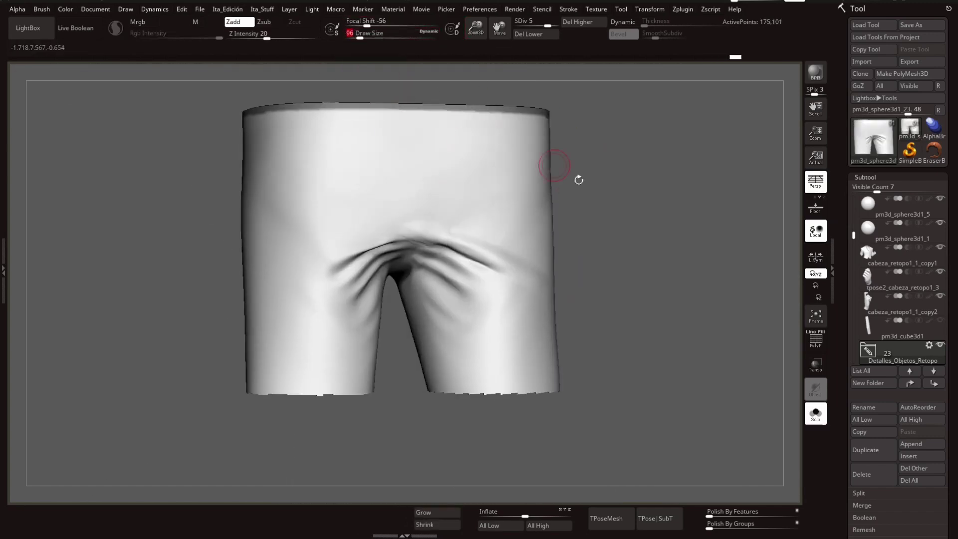
pyautogui.hotkey('ctrl', 'shift', 'z')
pyautogui.hotkey('ctrl', 'shift', 'z')
pyautogui.hotkey('ctrl', 'shift', 'z')
pyautogui.hotkey('ctrl', 'shift', 'z')
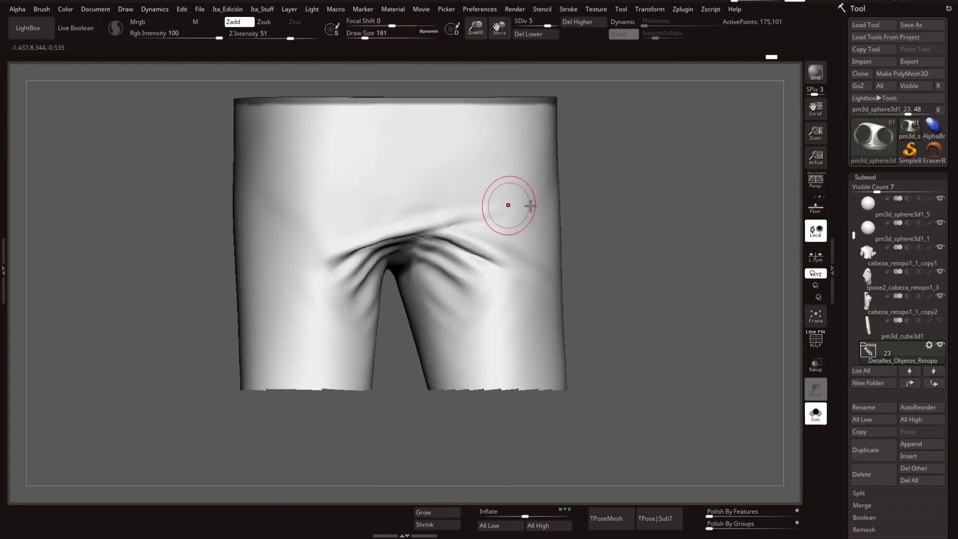
pyautogui.hotkey('ctrl', 'shift', 'z')
pyautogui.hotkey('ctrl', 'shift', 'z')
pyautogui.hotkey('ctrl', 'shift', 'z')
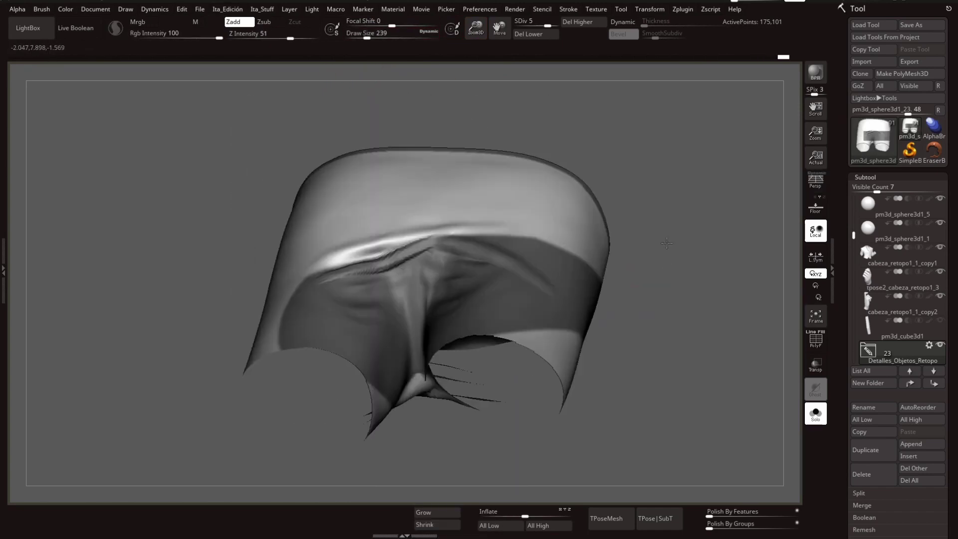
pyautogui.hotkey('ctrl', 'shift', 'z')
pyautogui.hotkey('ctrl', 'shift', 'z')
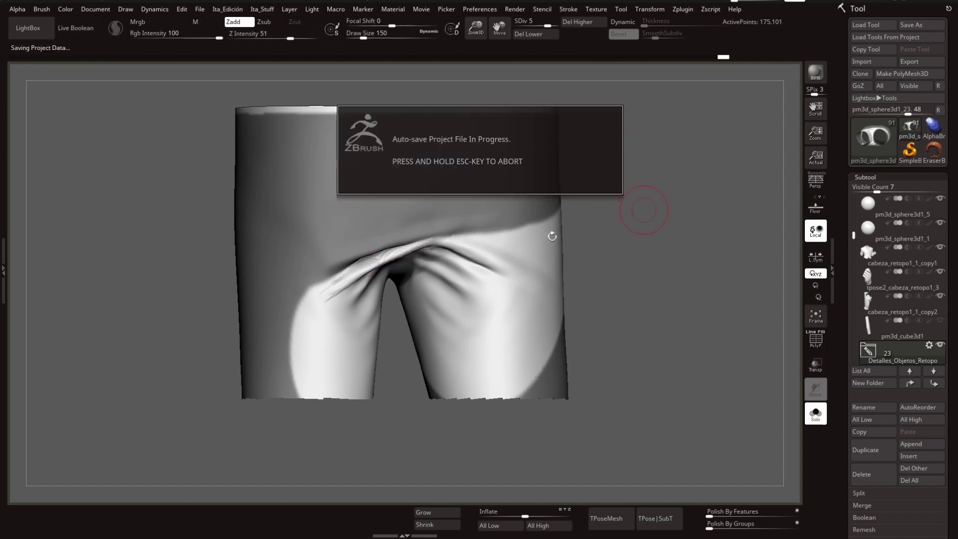
pyautogui.hotkey('ctrl', 'shift', 'z')
# Step: Replay the gathered crotch-fold sculpting on the shorts, stepping back and forward through history
pyautogui.hotkey('ctrl', 'shift', 'z')
pyautogui.hotkey('ctrl', 'shift', 'z')
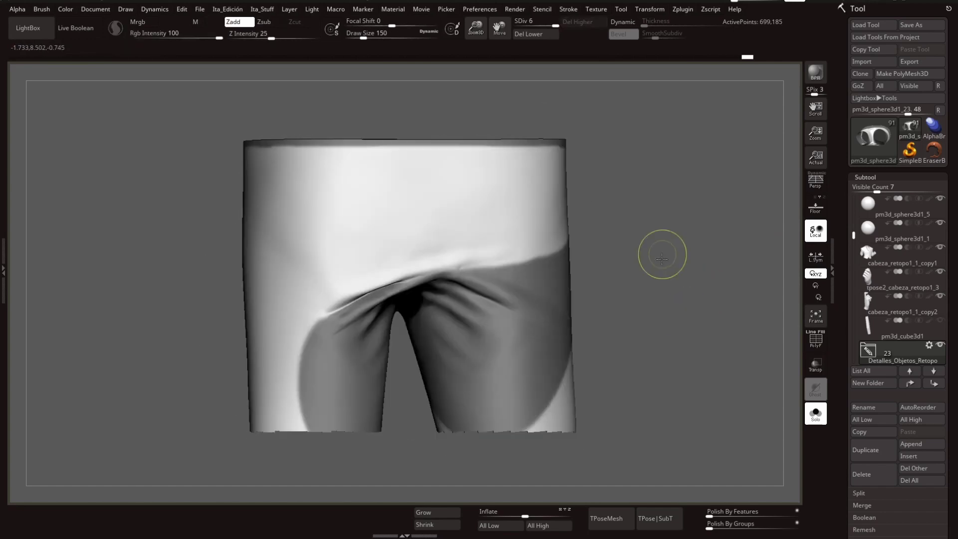
pyautogui.hotkey('ctrl', 'shift', 'z')
pyautogui.hotkey('ctrl', 'shift', 'z')
pyautogui.hotkey('ctrl', 'shift', 'z')
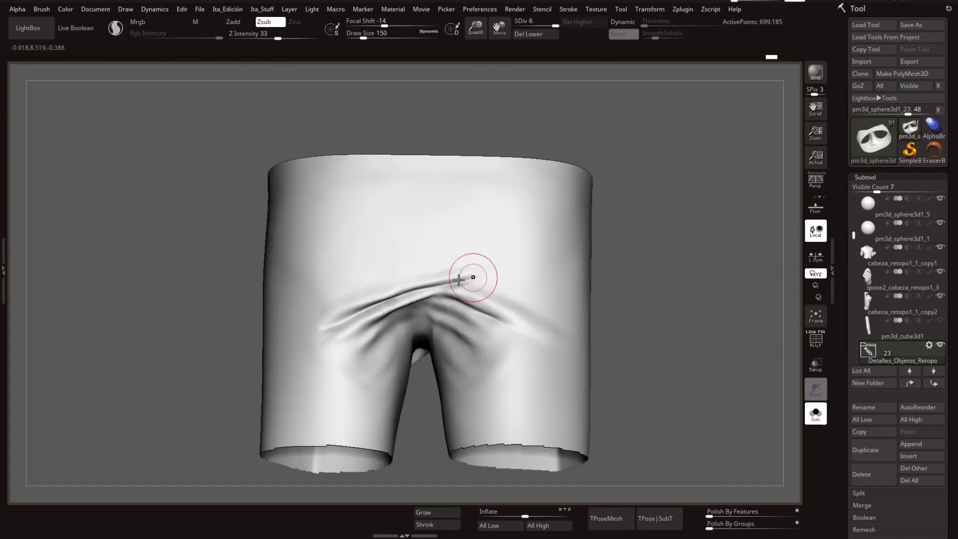
pyautogui.hotkey('ctrl', 'shift', 'z')
pyautogui.hotkey('ctrl', 'shift', 'z')
pyautogui.hotkey('ctrl', 'shift', 'z')
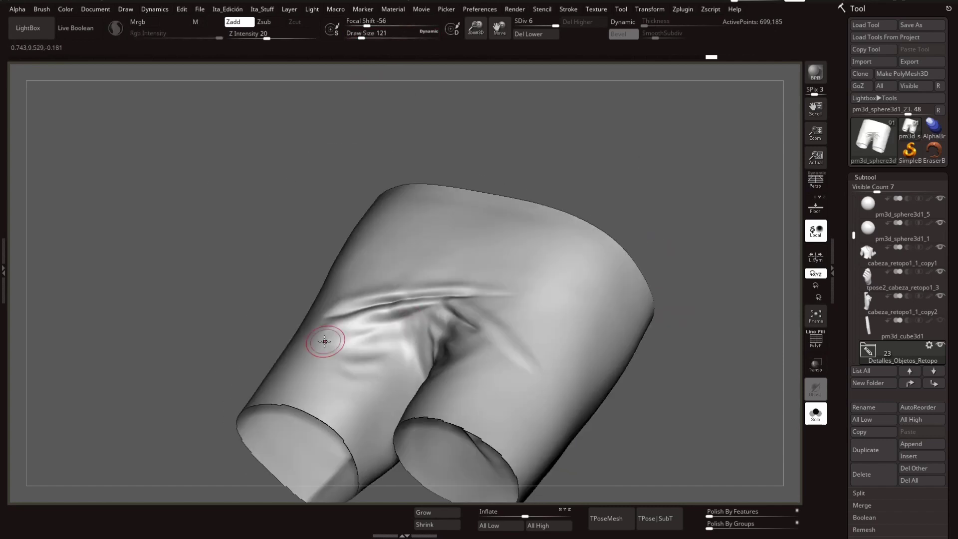
pyautogui.hotkey('ctrl', 'shift', 'z')
pyautogui.hotkey('ctrl', 'shift', 'z')
pyautogui.hotkey('ctrl', 'shift', 'z')
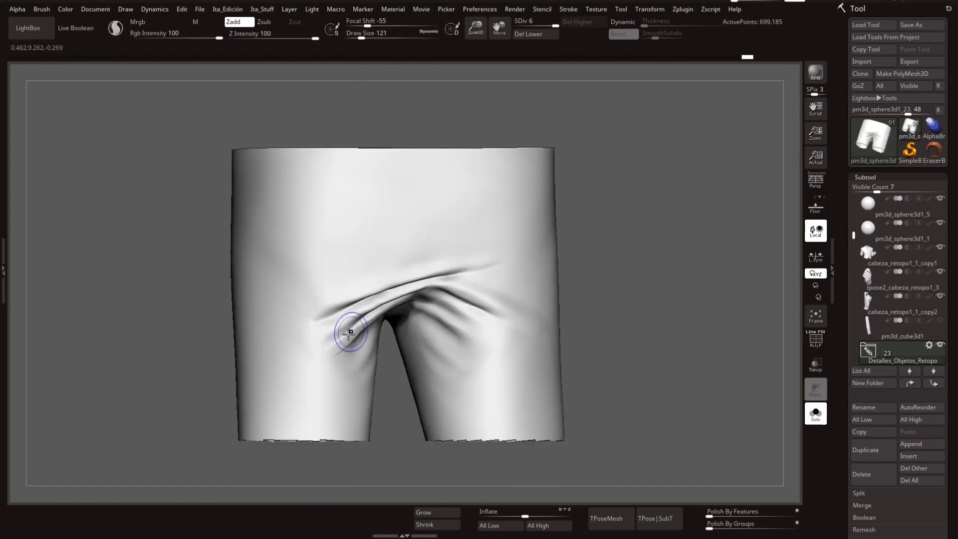
pyautogui.hotkey('ctrl', 'shift', 'z')
pyautogui.hotkey('ctrl', 'shift', 'z')
pyautogui.hotkey('ctrl', 'shift', 'z')
pyautogui.hotkey('ctrl', 'shift', 'z')
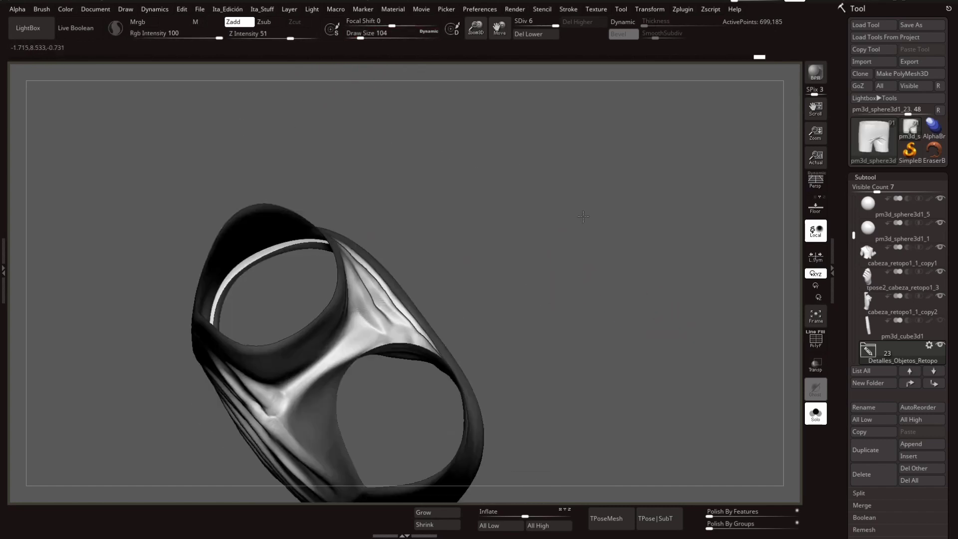
pyautogui.hotkey('ctrl', 'shift', 'z')
pyautogui.hotkey('ctrl', 'shift', 'z')
pyautogui.hotkey('ctrl', 'shift', 'z')
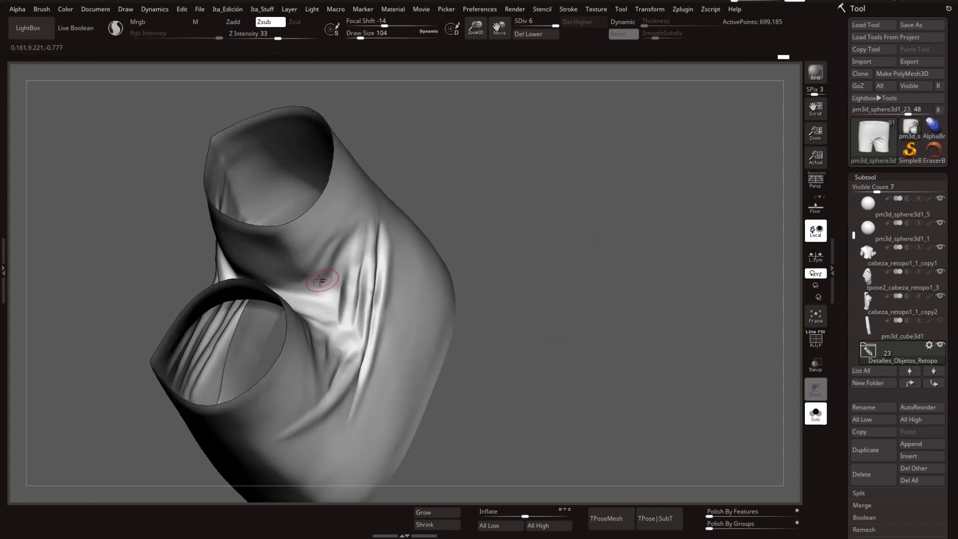
pyautogui.hotkey('ctrl', 'shift', 'z')
pyautogui.hotkey('ctrl', 'shift', 'z')
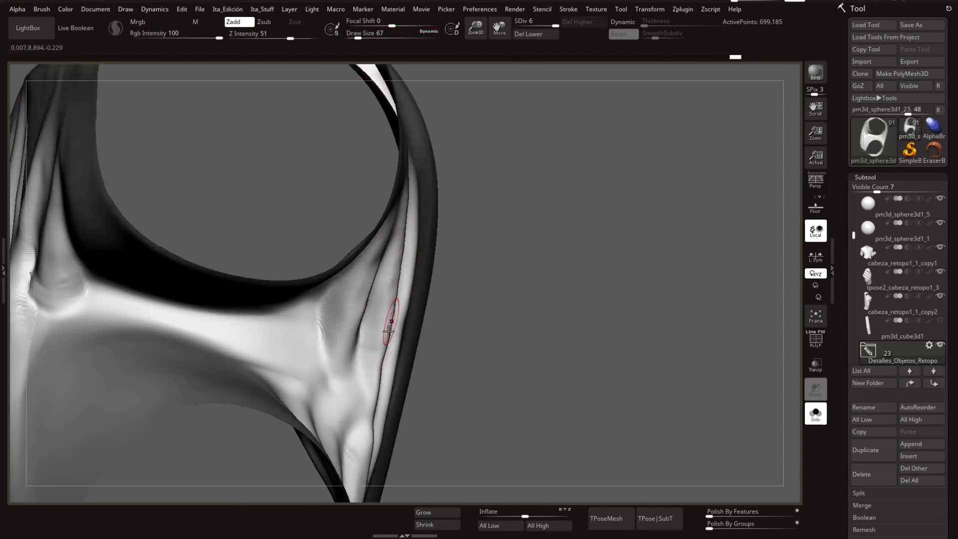
pyautogui.hotkey('ctrl', 'shift', 'z')
pyautogui.hotkey('ctrl', 'shift', 'z')
pyautogui.hotkey('ctrl', 'shift', 'z')
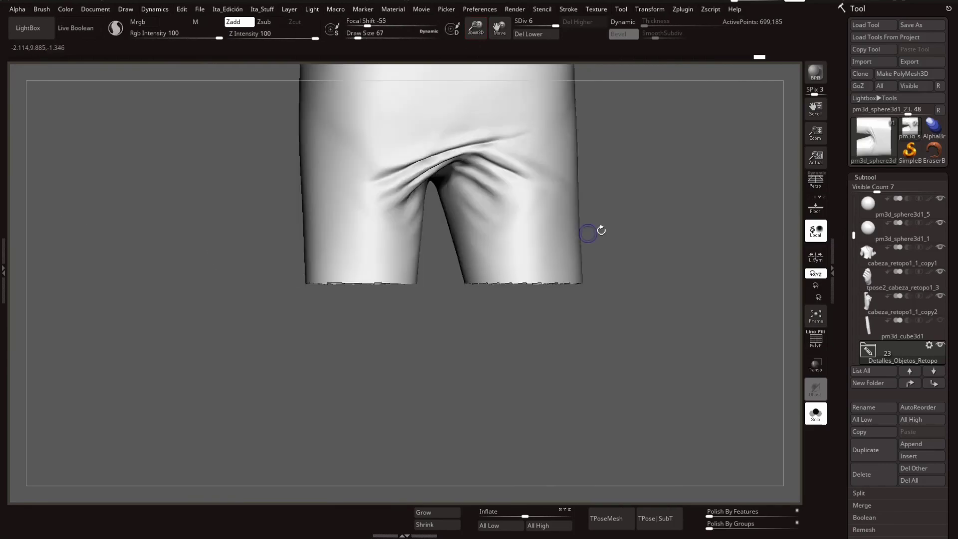
pyautogui.hotkey('ctrl', 'shift', 'z')
pyautogui.hotkey('ctrl', 'shift', 'z')
pyautogui.hotkey('ctrl', 'shift', 'z')
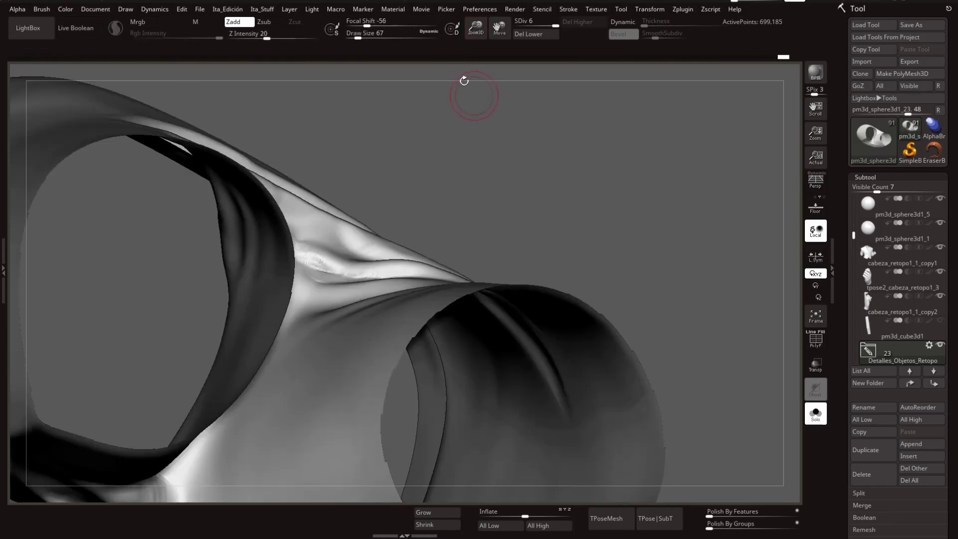
pyautogui.hotkey('ctrl', 'shift', 'z')
pyautogui.hotkey('ctrl', 'shift', 'z')
pyautogui.hotkey('ctrl', 'shift', 'z')
pyautogui.hotkey('ctrl', 'z')
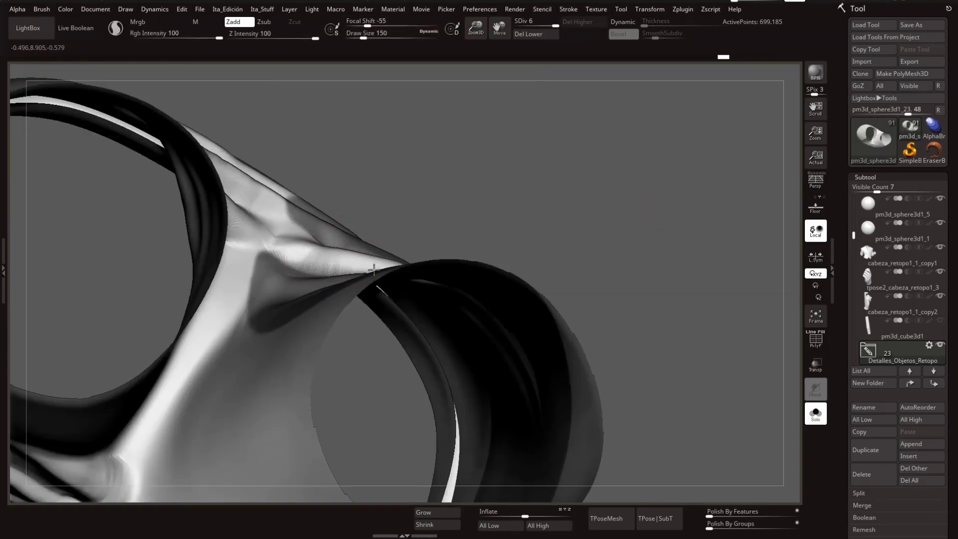
pyautogui.hotkey('ctrl', 'z')
pyautogui.hotkey('ctrl', 'z')
pyautogui.hotkey('ctrl', 'z')
pyautogui.hotkey('ctrl', 'shift', 'z')
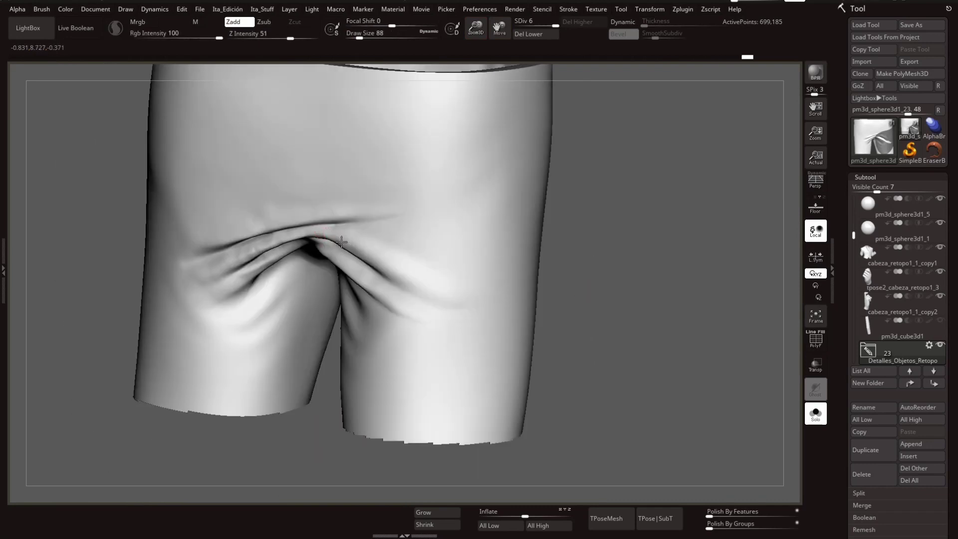
pyautogui.hotkey('ctrl', 'shift', 'z')
pyautogui.hotkey('ctrl', 'shift', 'z')
pyautogui.hotkey('ctrl', 'shift', 'z')
pyautogui.hotkey('ctrl', 'shift', 'z')
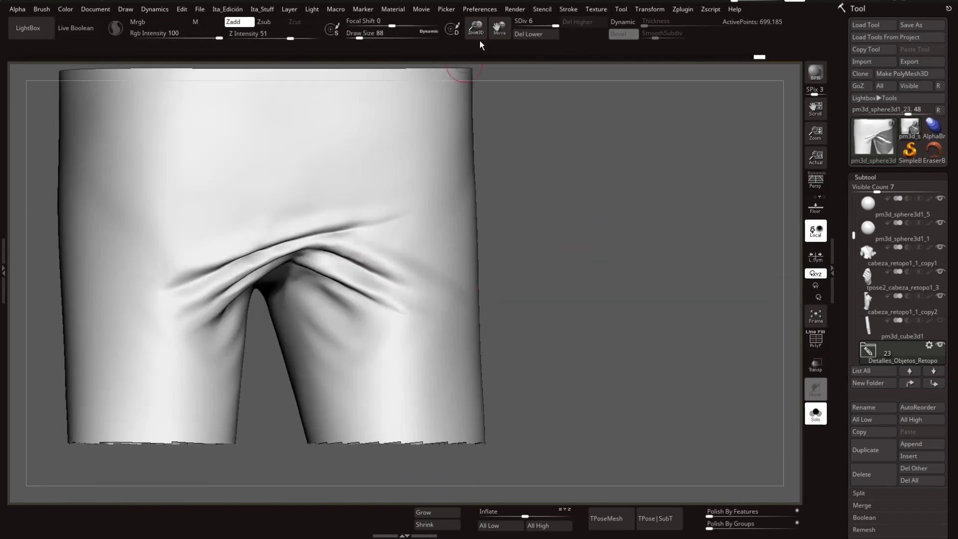
pyautogui.hotkey('ctrl', 'shift', 'z')
pyautogui.hotkey('ctrl', 'shift', 'z')
pyautogui.hotkey('ctrl', 'shift', 'z')
pyautogui.hotkey('ctrl', 'shift', 'z')
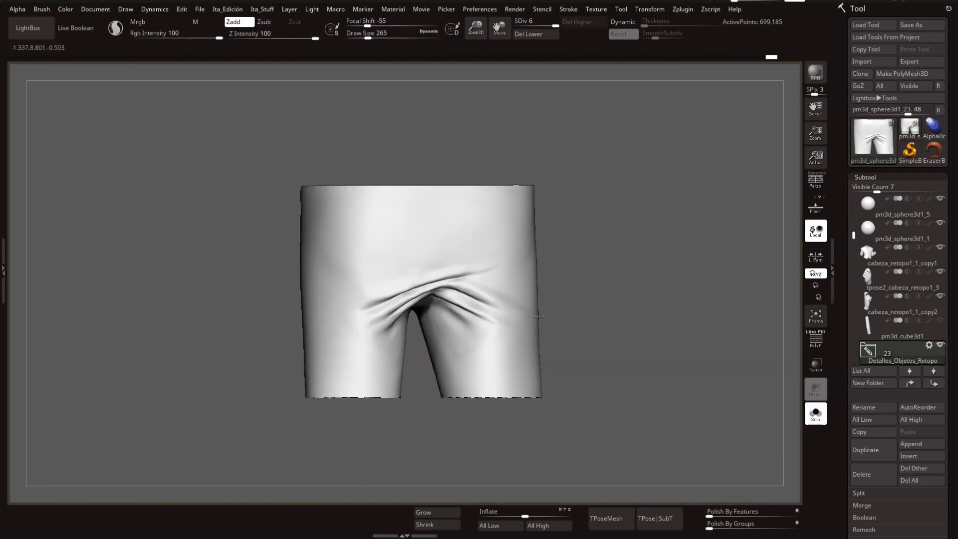
pyautogui.hotkey('ctrl', 'shift', 'z')
pyautogui.hotkey('ctrl', 'shift', 'z')
pyautogui.hotkey('ctrl', 'shift', 'z')
pyautogui.hotkey('ctrl', 'shift', 'z')
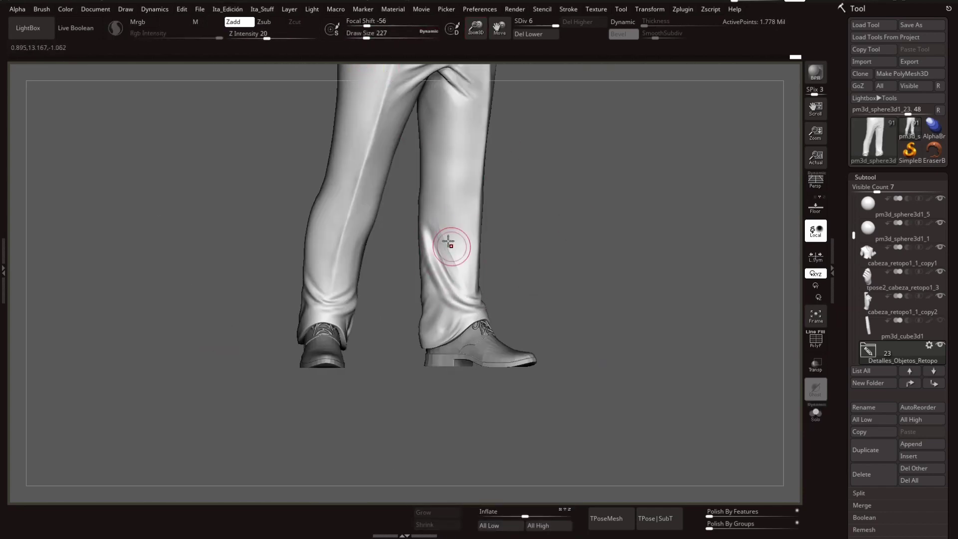
# Step: Replay the crease sculpting running down both trouser legs toward the cuffs
pyautogui.hotkey('ctrl', 'z')
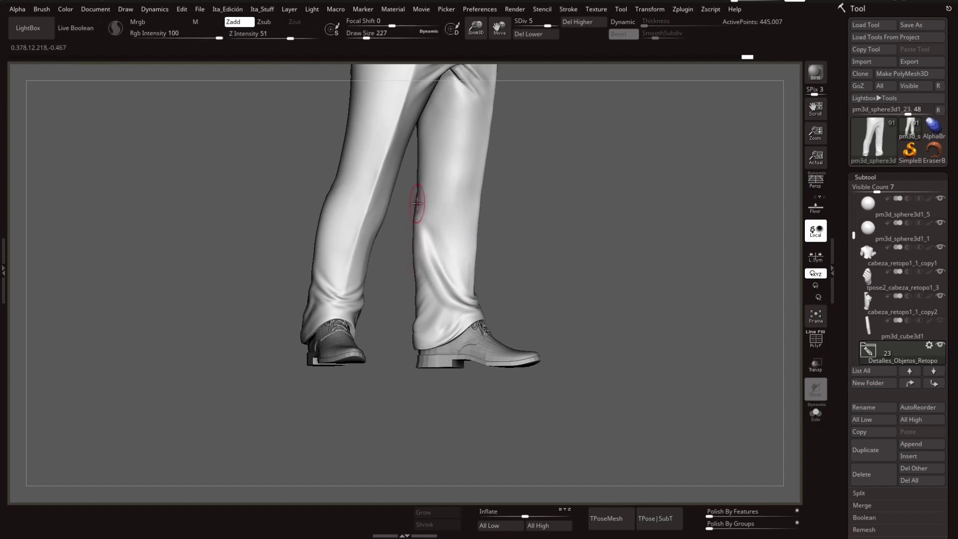
pyautogui.hotkey('ctrl', 'shift', 'z')
pyautogui.hotkey('ctrl', 'shift', 'z')
pyautogui.hotkey('ctrl', 'shift', 'z')
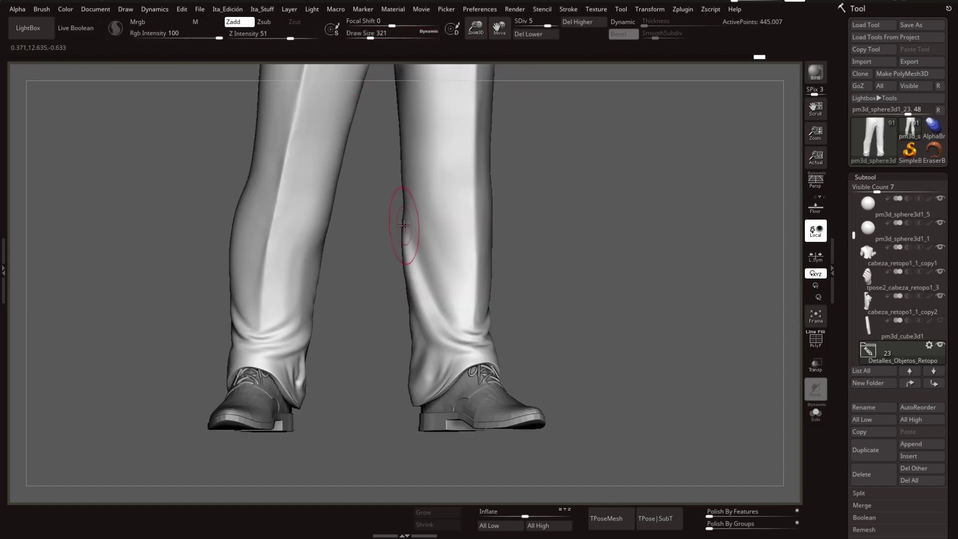
pyautogui.hotkey('ctrl', 'shift', 'z')
pyautogui.hotkey('ctrl', 'shift', 'z')
pyautogui.hotkey('ctrl', 'shift', 'z')
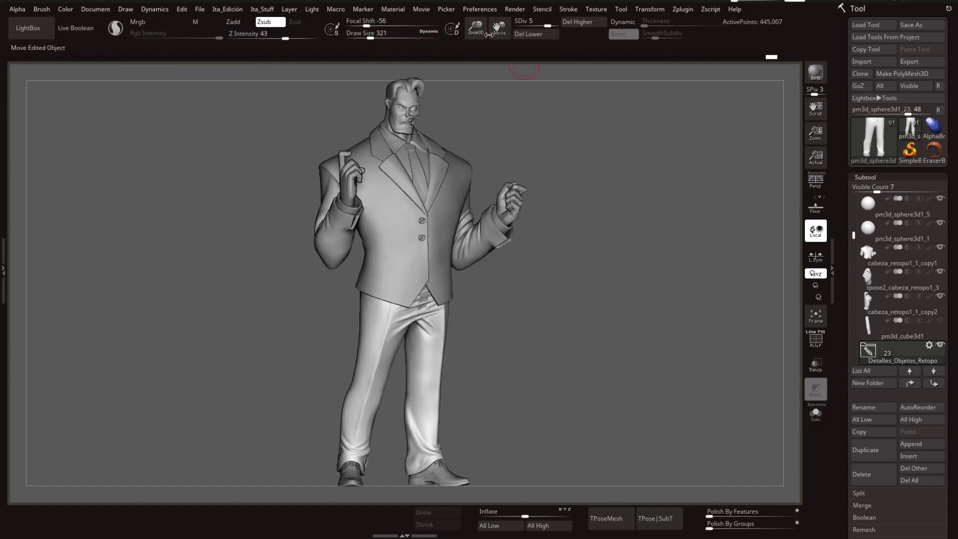
pyautogui.hotkey('ctrl', 'shift', 'z')
pyautogui.hotkey('ctrl', 'shift', 'z')
pyautogui.hotkey('ctrl', 'shift', 'z')
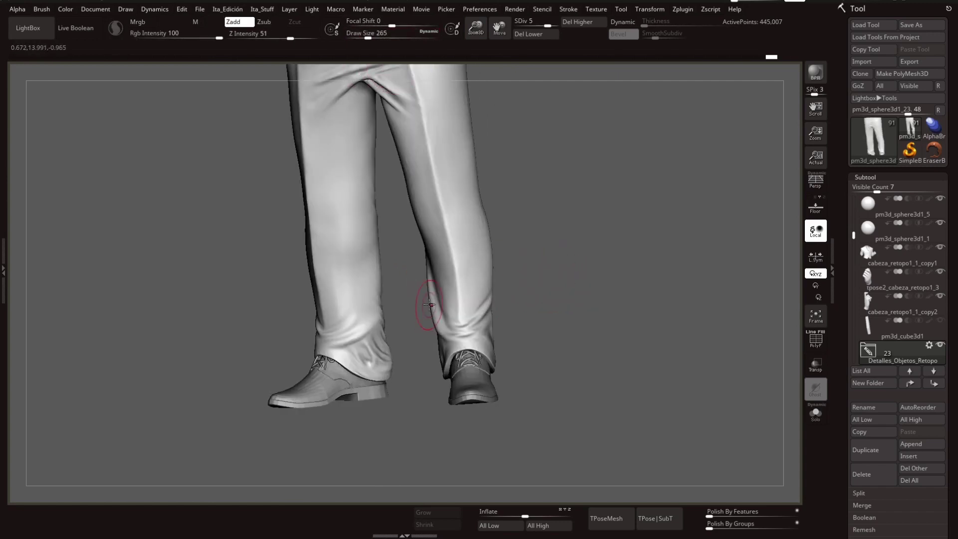
pyautogui.hotkey('ctrl', 'shift', 'z')
pyautogui.hotkey('ctrl', 'shift', 'z')
pyautogui.hotkey('ctrl', 'shift', 'z')
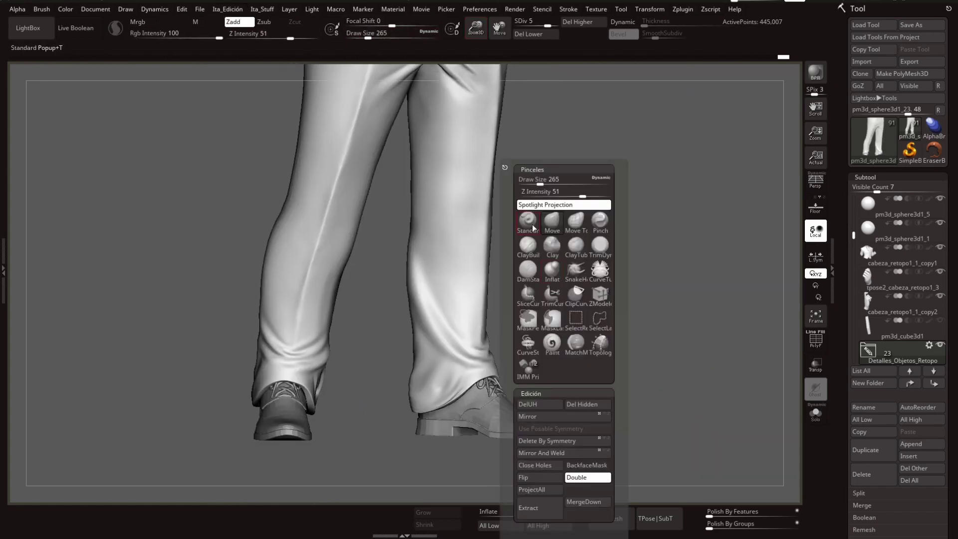
pyautogui.hotkey('ctrl', 'shift', 'z')
pyautogui.hotkey('ctrl', 'shift', 'z')
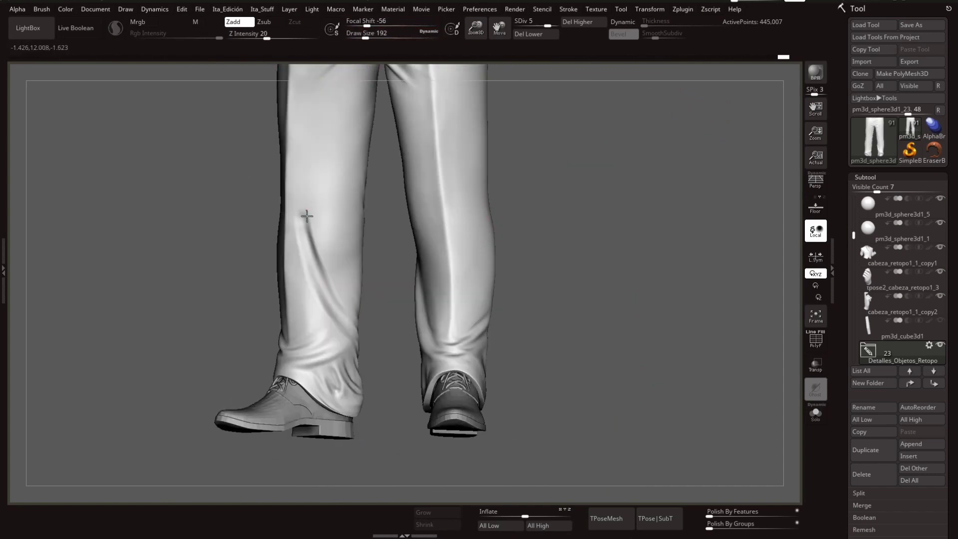
pyautogui.hotkey('ctrl', 'shift', 'z')
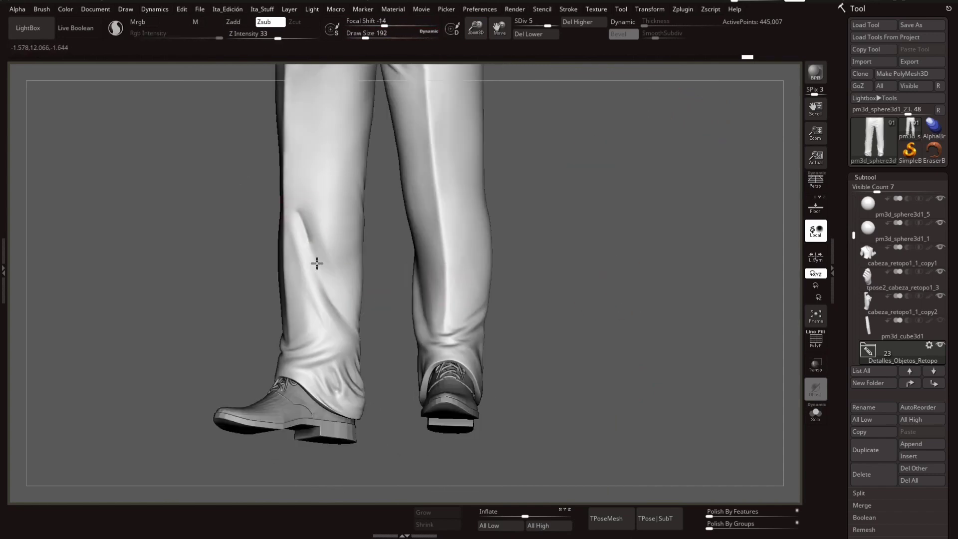
pyautogui.hotkey('ctrl', 'shift', 'z')
pyautogui.hotkey('ctrl', 'shift', 'z')
pyautogui.hotkey('ctrl', 'shift', 'z')
pyautogui.hotkey('ctrl', 'shift', 'z')
pyautogui.hotkey('ctrl', 'shift', 'z')
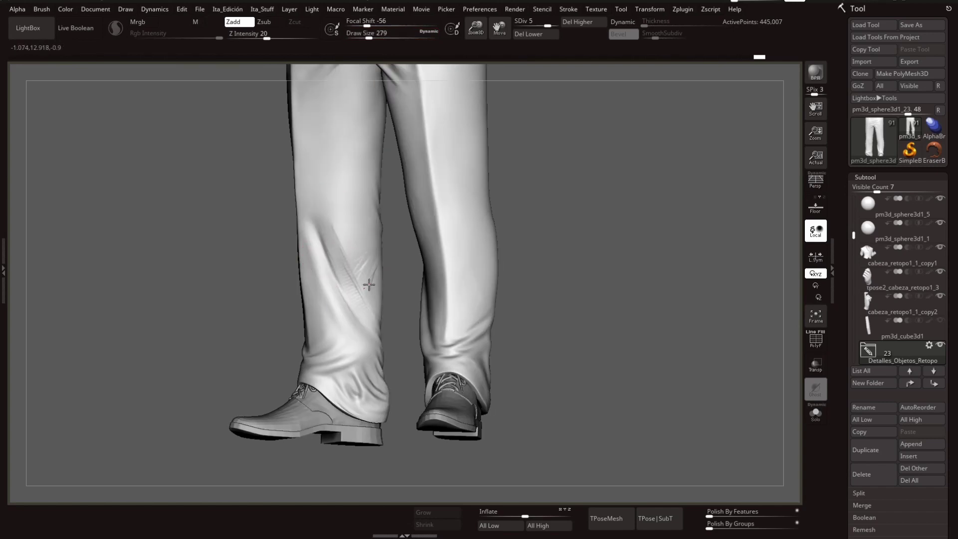
pyautogui.hotkey('ctrl', 'shift', 'z')
pyautogui.hotkey('ctrl', 'shift', 'z')
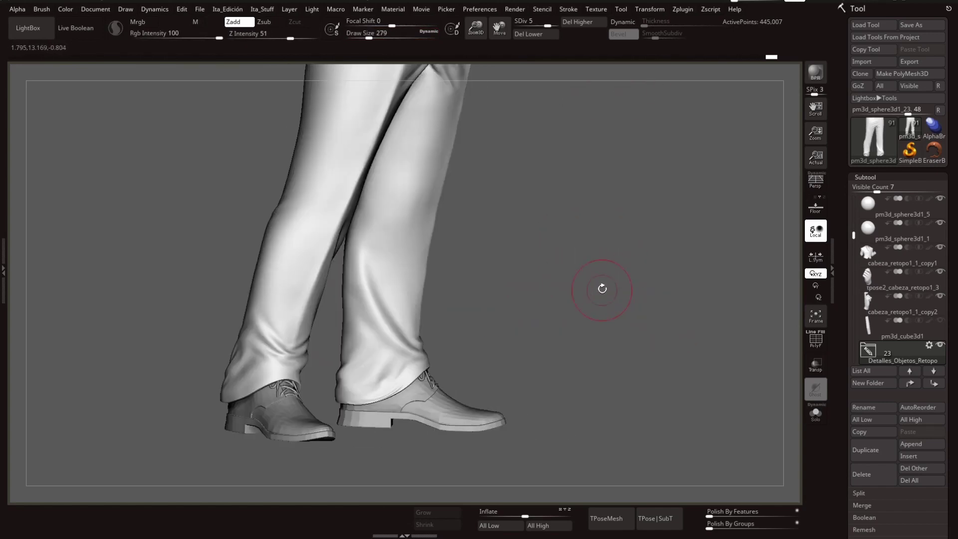
pyautogui.hotkey('ctrl', 'shift', 'z')
pyautogui.hotkey('ctrl', 'shift', 'z')
pyautogui.hotkey('ctrl', 'shift', 'z')
pyautogui.hotkey('ctrl', 'shift', 'z')
pyautogui.hotkey('ctrl', 'shift', 'z')
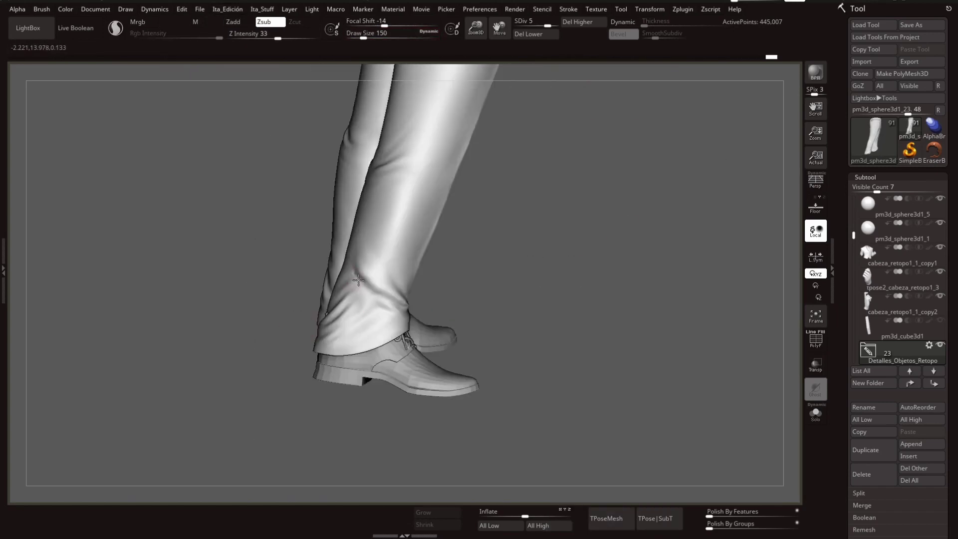
pyautogui.hotkey('ctrl', 'shift', 'z')
pyautogui.hotkey('ctrl', 'shift', 'z')
pyautogui.hotkey('ctrl', 'shift', 'z')
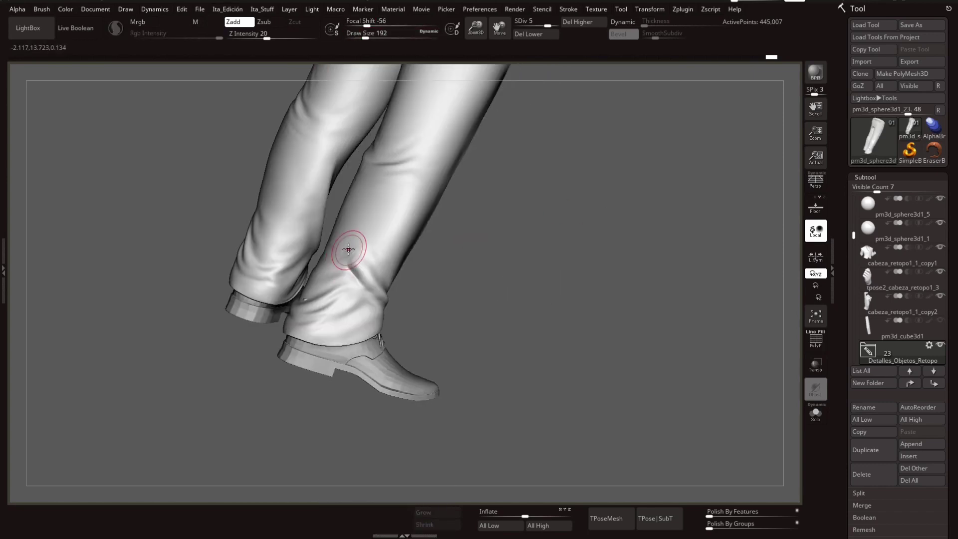
pyautogui.hotkey('ctrl', 'shift', 'z')
pyautogui.hotkey('ctrl', 'shift', 'z')
# Step: Raise the trousers to subdivision level 6 and orbit around the legs and shoes
pyautogui.press('p')
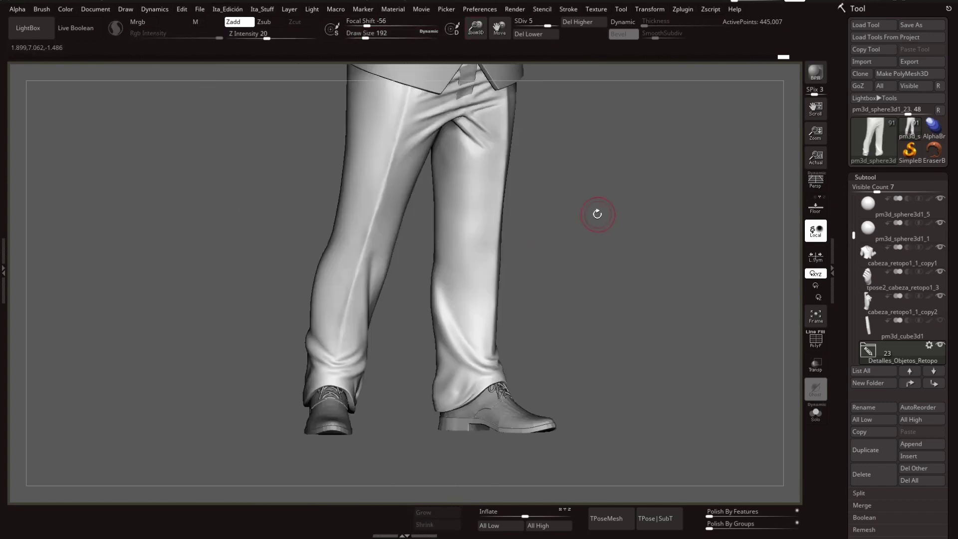
pyautogui.press('d')
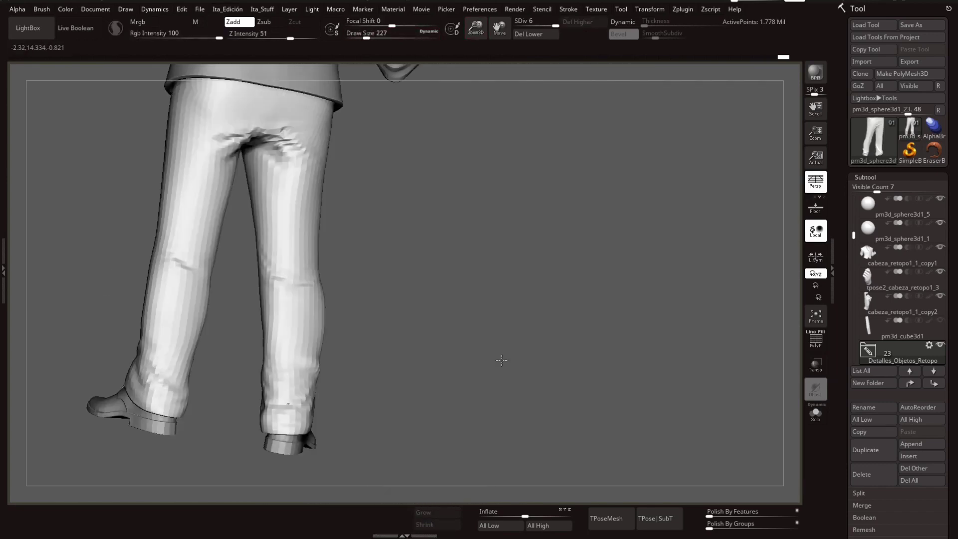
pyautogui.moveTo(315, 393)
pyautogui.mouseDown()
pyautogui.moveTo(472, 29)
pyautogui.moveTo(464, 55)
pyautogui.mouseUp()
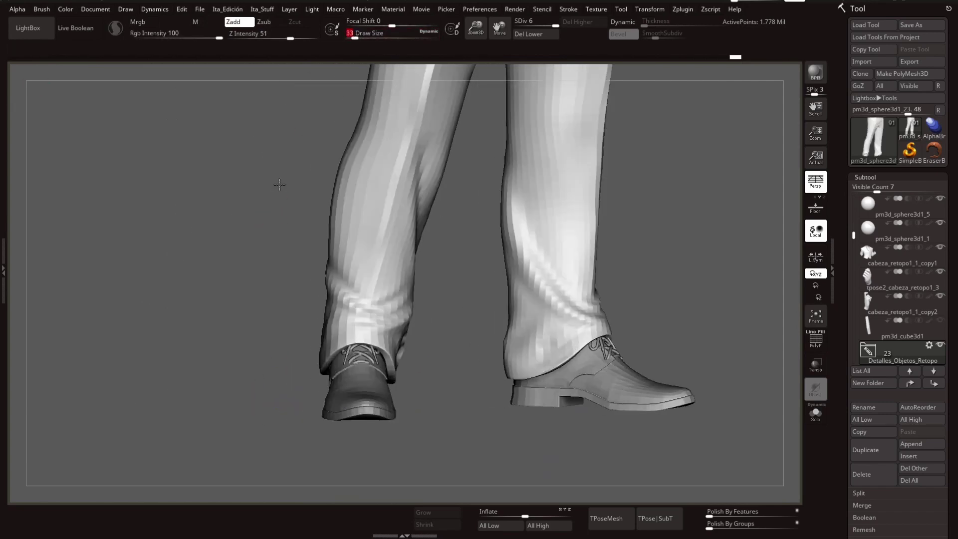
pyautogui.moveTo(347, 295)
pyautogui.mouseDown(button='right')
pyautogui.moveTo(524, 229)
pyautogui.moveTo(368, 295)
pyautogui.moveTo(601, 292)
pyautogui.mouseUp(button='right')
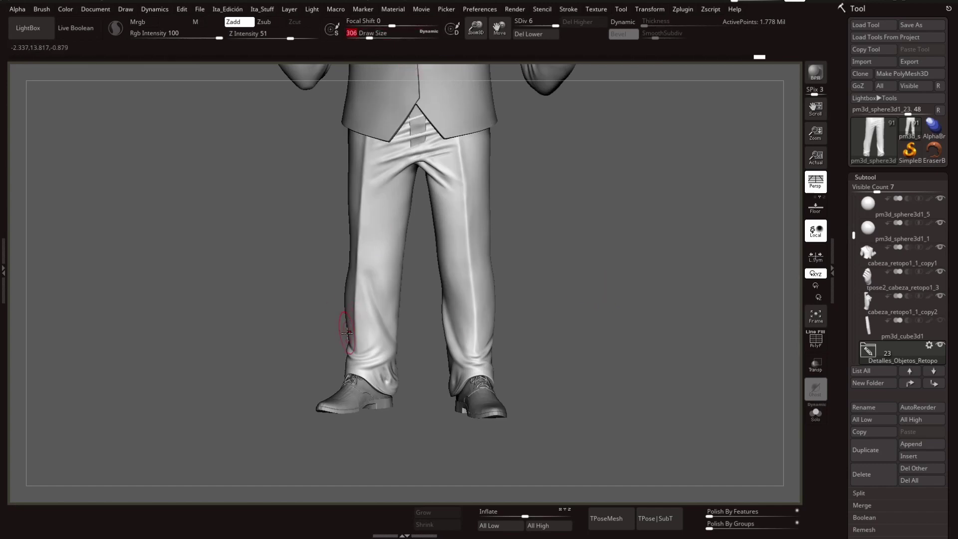
pyautogui.press('f')
pyautogui.moveTo(347, 332); pyautogui.dragTo(562, 278, button='right')
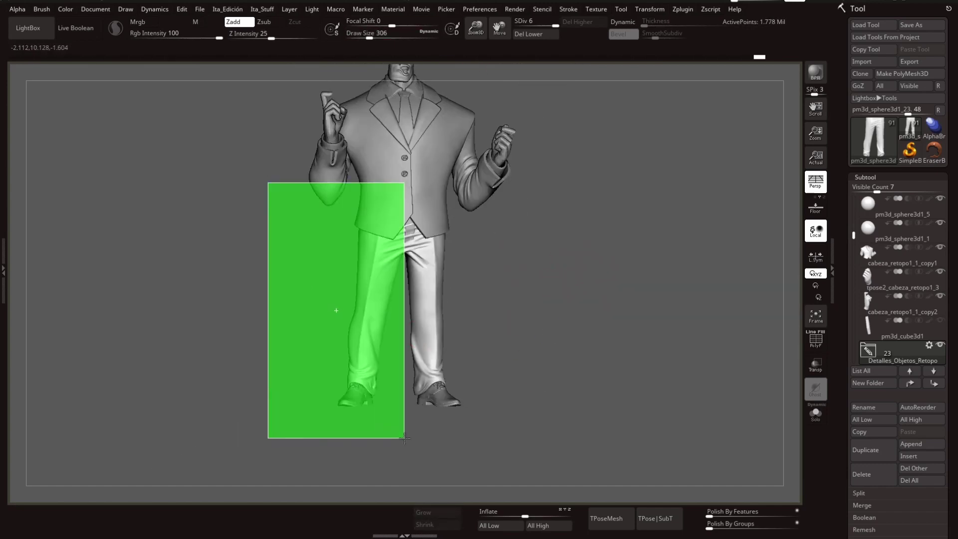
# Step: Isolate one trouser leg with Solo and zoom in on its cuff
pyautogui.keyDown('ctrl'); pyautogui.keyDown('shift'); pyautogui.moveTo(405, 438); pyautogui.dragTo(405, 438); pyautogui.keyUp('shift'); pyautogui.keyUp('ctrl')
pyautogui.press('f')
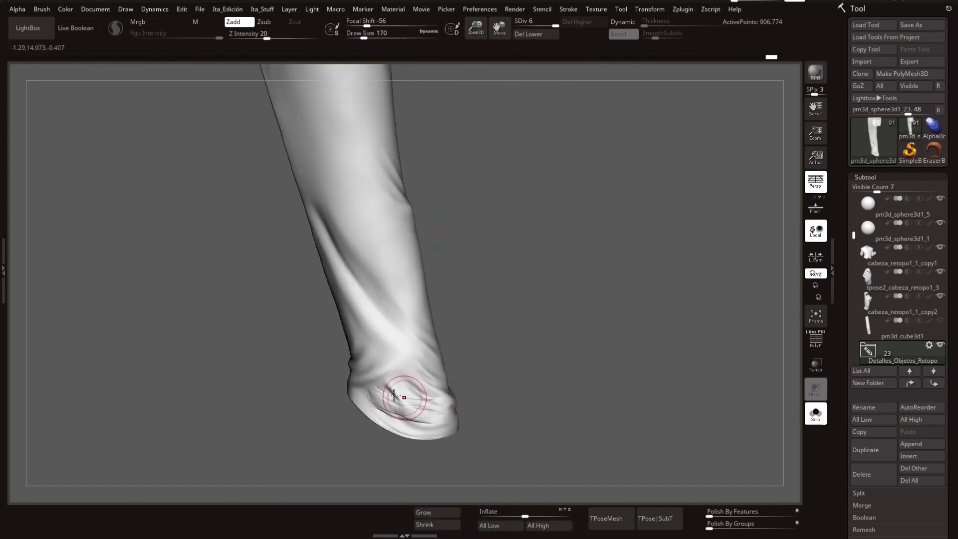
pyautogui.moveTo(507, 361)
pyautogui.mouseDown(button='right')
pyautogui.moveTo(529, 395)
pyautogui.moveTo(394, 385)
pyautogui.moveTo(608, 375)
pyautogui.moveTo(417, 123)
pyautogui.moveTo(514, 307)
pyautogui.mouseUp(button='right')
pyautogui.keyDown('ctrl'); pyautogui.keyDown('shift'); pyautogui.click(394, 385); pyautogui.keyUp('shift'); pyautogui.keyUp('ctrl')
pyautogui.keyDown('ctrl'); pyautogui.keyDown('shift'); pyautogui.click(417, 123); pyautogui.keyUp('shift'); pyautogui.keyUp('ctrl')
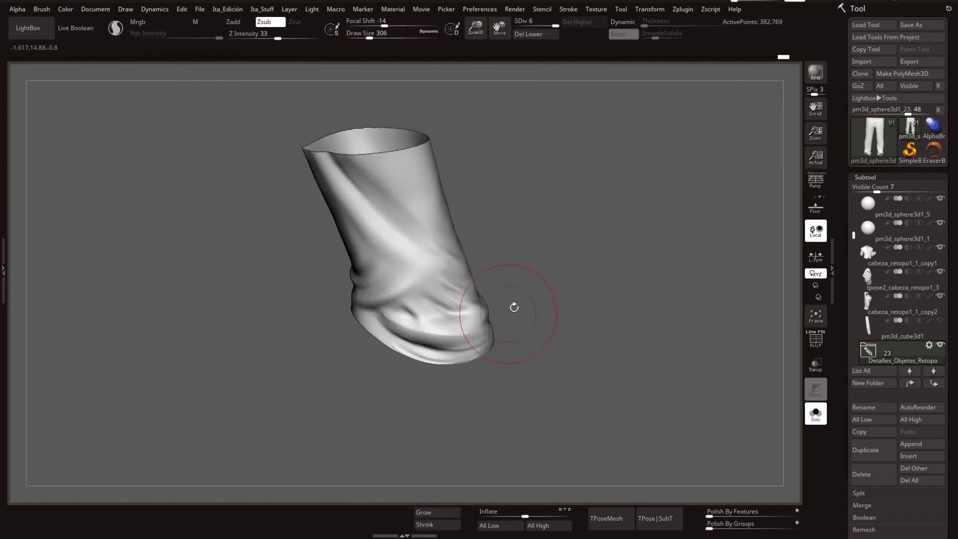
pyautogui.moveTo(432, 351)
pyautogui.mouseDown(button='right')
pyautogui.moveTo(439, 235)
pyautogui.moveTo(414, 273)
pyautogui.mouseUp(button='right')
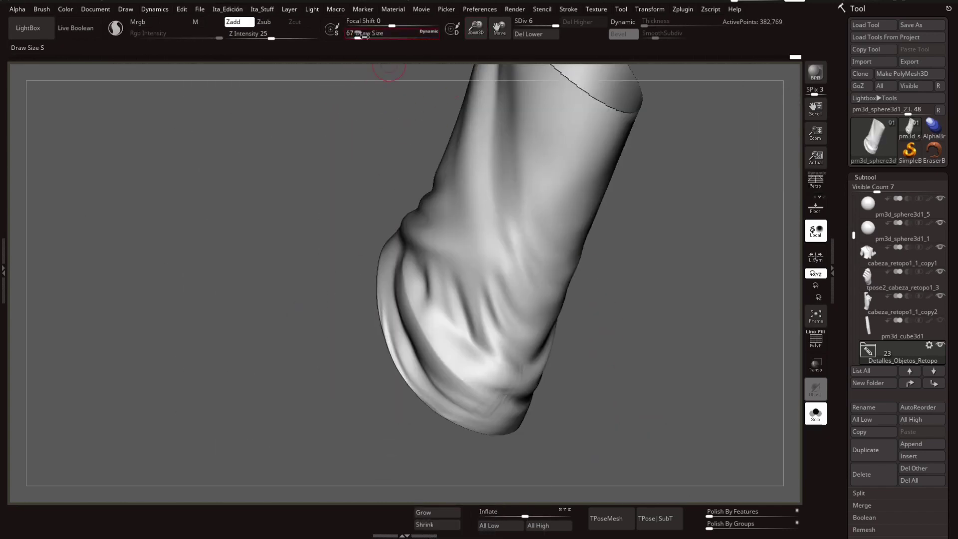
# Step: Sculpt raised folds on the side and front of the trouser cuff
pyautogui.moveTo(500, 363); pyautogui.dragTo(590, 296, button='right')
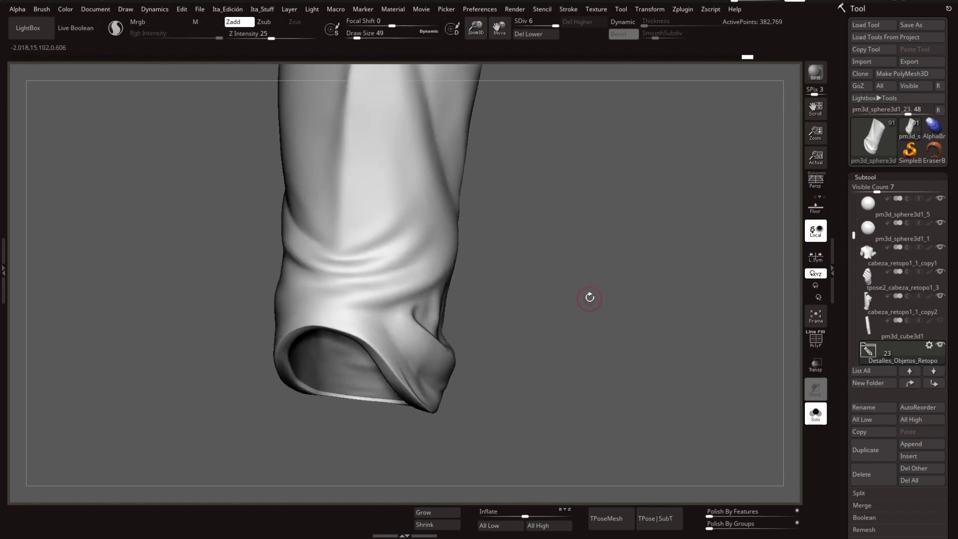
pyautogui.moveTo(379, 330); pyautogui.dragTo(396, 317)
pyautogui.moveTo(396, 317)
pyautogui.mouseDown(button='right')
pyautogui.moveTo(389, 276)
pyautogui.moveTo(514, 289)
pyautogui.moveTo(534, 360)
pyautogui.moveTo(493, 392)
pyautogui.moveTo(609, 354)
pyautogui.moveTo(594, 344)
pyautogui.mouseUp(button='right')
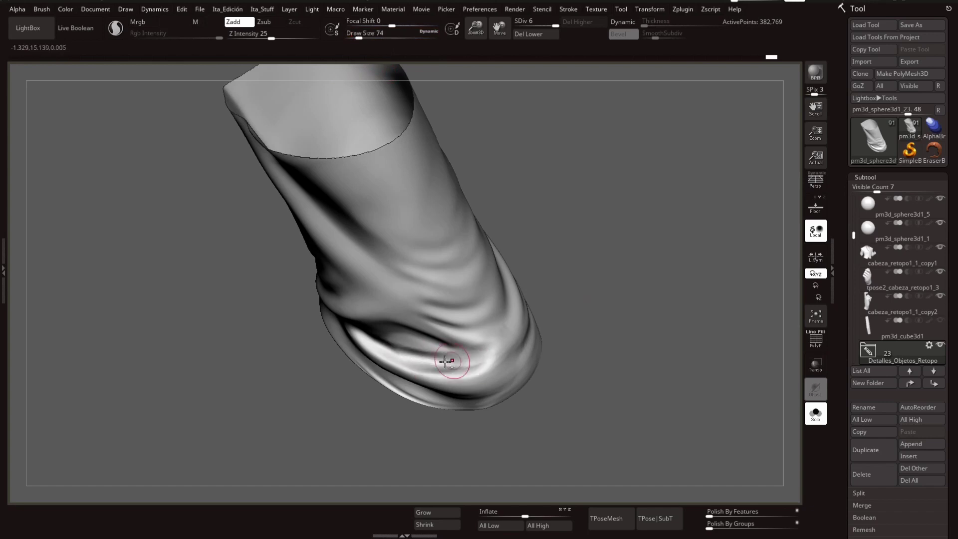
pyautogui.moveTo(447, 360); pyautogui.dragTo(383, 171, button='right')
pyautogui.moveTo(377, 375)
pyautogui.mouseDown(button='right')
pyautogui.moveTo(624, 347)
pyautogui.moveTo(552, 342)
pyautogui.moveTo(385, 359)
pyautogui.moveTo(494, 355)
pyautogui.moveTo(403, 341)
pyautogui.moveTo(418, 315)
pyautogui.moveTo(503, 311)
pyautogui.mouseUp(button='right')
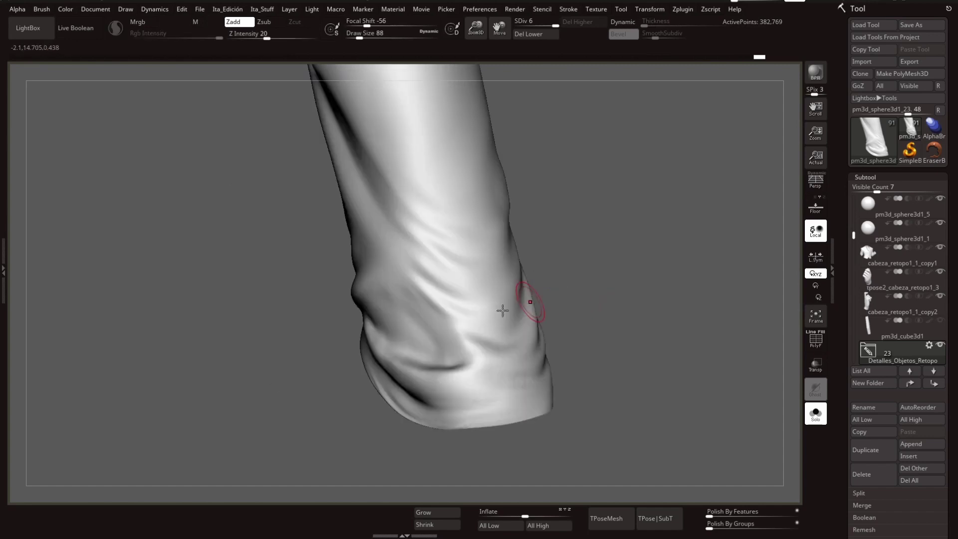
pyautogui.moveTo(435, 250)
pyautogui.mouseDown(button='right')
pyautogui.moveTo(399, 331)
pyautogui.moveTo(445, 261)
pyautogui.moveTo(413, 349)
pyautogui.moveTo(364, 350)
pyautogui.mouseUp(button='right')
pyautogui.moveTo(564, 302)
pyautogui.mouseDown(button='right')
pyautogui.moveTo(430, 369)
pyautogui.moveTo(586, 295)
pyautogui.moveTo(609, 256)
pyautogui.moveTo(573, 231)
pyautogui.moveTo(386, 259)
pyautogui.moveTo(396, 75)
pyautogui.moveTo(409, 322)
pyautogui.mouseUp(button='right')
# Step: Carve recessed inward creases into the cuff and layer more folds on its front
pyautogui.moveTo(503, 320)
pyautogui.mouseDown(button='right')
pyautogui.moveTo(438, 310)
pyautogui.moveTo(488, 338)
pyautogui.moveTo(571, 291)
pyautogui.moveTo(639, 223)
pyautogui.mouseUp(button='right')
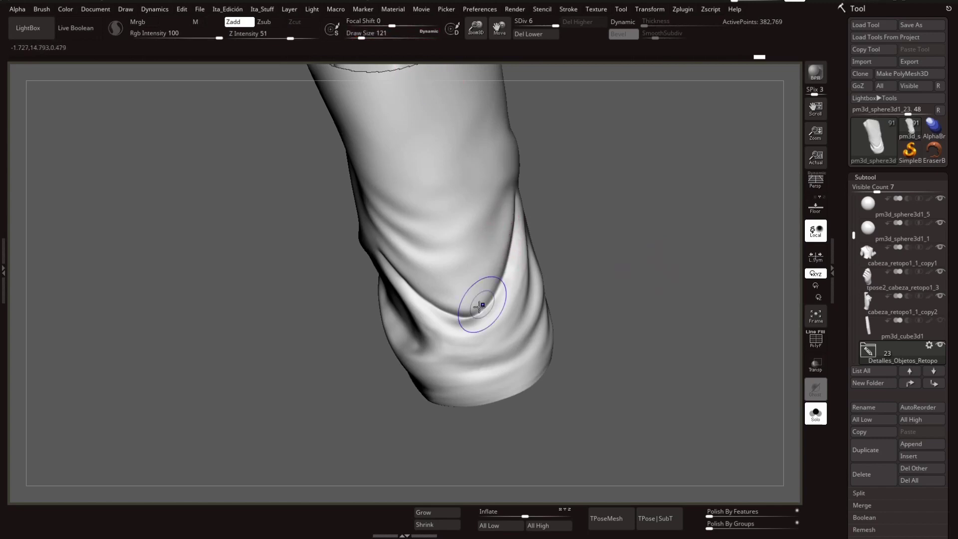
pyautogui.moveTo(480, 307)
pyautogui.mouseDown(button='right')
pyautogui.moveTo(355, 270)
pyautogui.moveTo(439, 310)
pyautogui.moveTo(608, 291)
pyautogui.moveTo(530, 271)
pyautogui.moveTo(691, 305)
pyautogui.mouseUp(button='right')
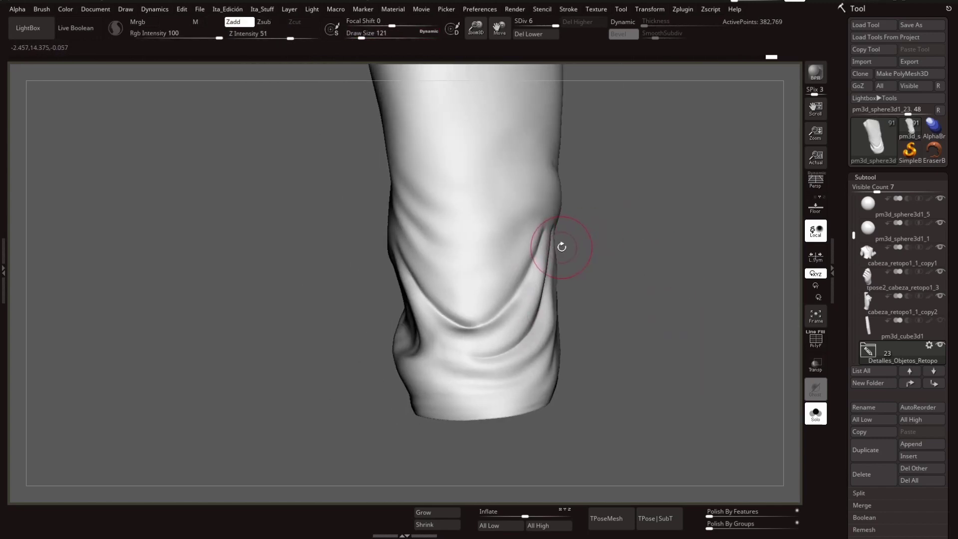
pyautogui.moveTo(562, 246)
pyautogui.mouseDown(button='right')
pyautogui.moveTo(501, 268)
pyautogui.moveTo(514, 278)
pyautogui.moveTo(652, 280)
pyautogui.moveTo(558, 224)
pyautogui.mouseUp(button='right')
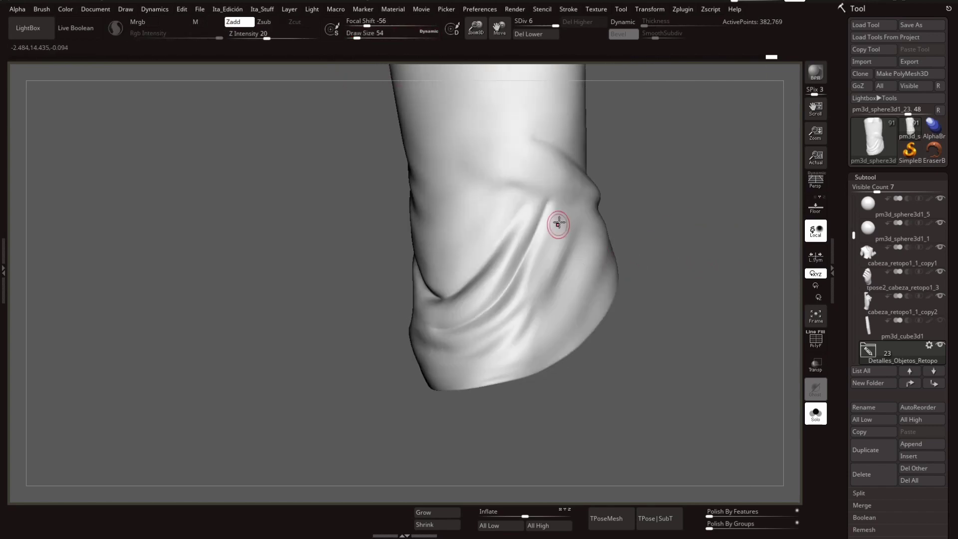
pyautogui.moveTo(595, 270)
pyautogui.mouseDown(button='right')
pyautogui.moveTo(532, 260)
pyautogui.moveTo(546, 288)
pyautogui.moveTo(657, 231)
pyautogui.moveTo(667, 248)
pyautogui.moveTo(396, 299)
pyautogui.moveTo(397, 278)
pyautogui.moveTo(511, 284)
pyautogui.moveTo(253, 314)
pyautogui.moveTo(364, 289)
pyautogui.moveTo(537, 272)
pyautogui.moveTo(436, 338)
pyautogui.moveTo(499, 349)
pyautogui.mouseUp(button='right')
# Step: Show the rest of the model again and add a crease stroke on the cuff
pyautogui.hotkey('ctrl', 'shift', 's')
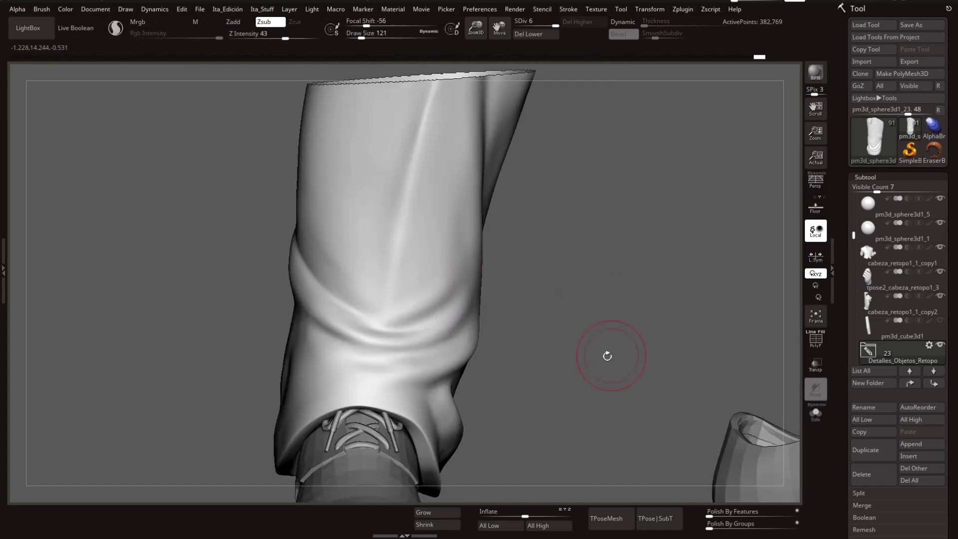
pyautogui.moveTo(607, 355)
pyautogui.keyDown('alt'); pyautogui.mouseDown(button='right')
pyautogui.moveTo(445, 190)
pyautogui.moveTo(440, 225)
pyautogui.mouseUp(button='right'); pyautogui.keyUp('alt')
pyautogui.moveTo(439, 175); pyautogui.dragTo(373, 238)
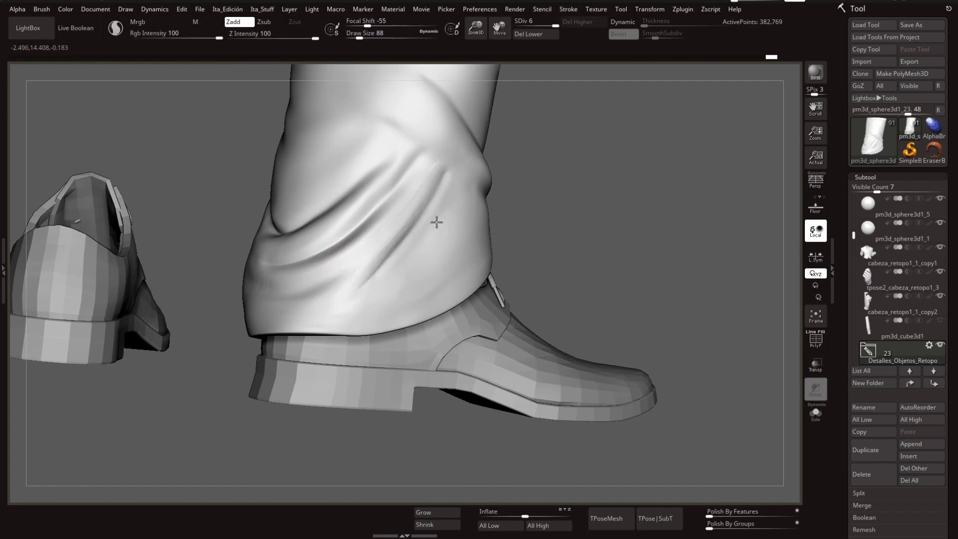
pyautogui.press('f')
# Step: Pick a sculpting brush and deepen cuff creases above the laced shoe, checking the second shoe
pyautogui.moveTo(599, 185)
pyautogui.keyDown('alt'); pyautogui.mouseDown(button='right')
pyautogui.moveTo(623, 244)
pyautogui.moveTo(449, 249)
pyautogui.mouseUp(button='right'); pyautogui.keyUp('alt')
pyautogui.press('b')
pyautogui.press('c')
pyautogui.press('b')
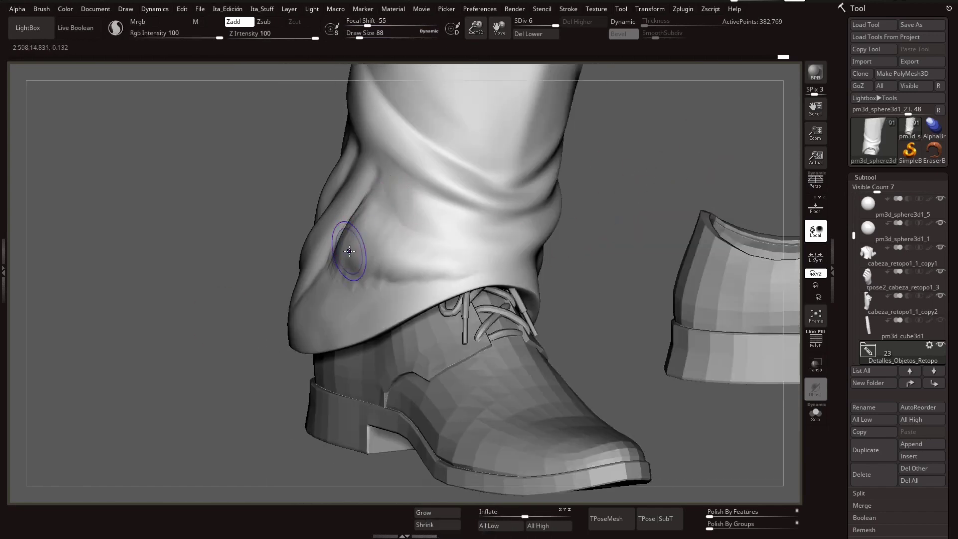
pyautogui.moveTo(395, 214)
pyautogui.mouseDown(button='right')
pyautogui.moveTo(316, 268)
pyautogui.moveTo(300, 235)
pyautogui.moveTo(598, 276)
pyautogui.moveTo(493, 267)
pyautogui.moveTo(652, 332)
pyautogui.mouseUp(button='right')
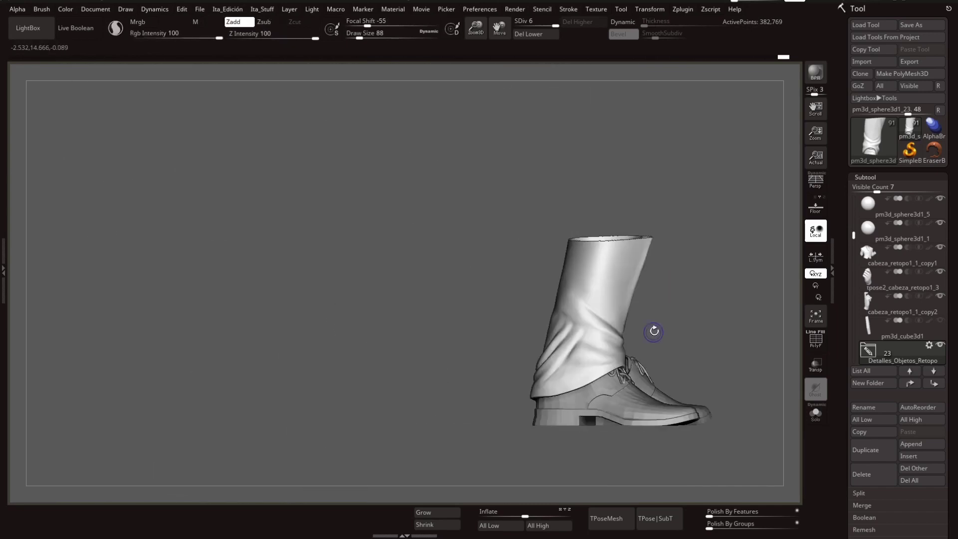
pyautogui.moveTo(631, 246)
pyautogui.mouseDown(button='right')
pyautogui.moveTo(637, 280)
pyautogui.moveTo(398, 338)
pyautogui.moveTo(513, 253)
pyautogui.moveTo(502, 351)
pyautogui.moveTo(428, 407)
pyautogui.mouseUp(button='right')
# Step: Select the extract6 trim strip, show its PolyFrame, bring up ZModeler polygon actions and orbit to inspect it
pyautogui.keyDown('alt'); pyautogui.click(355, 358); pyautogui.keyUp('alt')
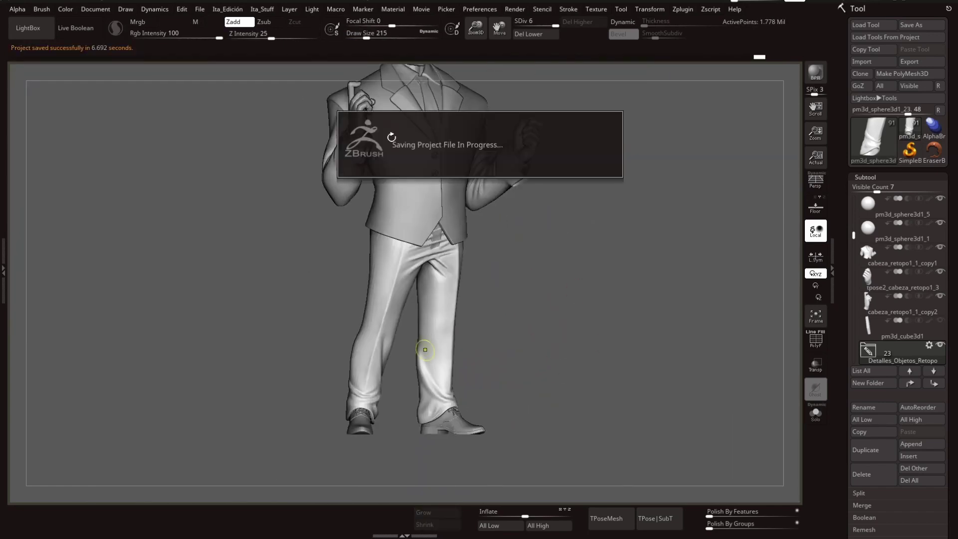
pyautogui.hotkey('shift', 'f')
pyautogui.moveTo(608, 295); pyautogui.dragTo(696, 193, button='right')
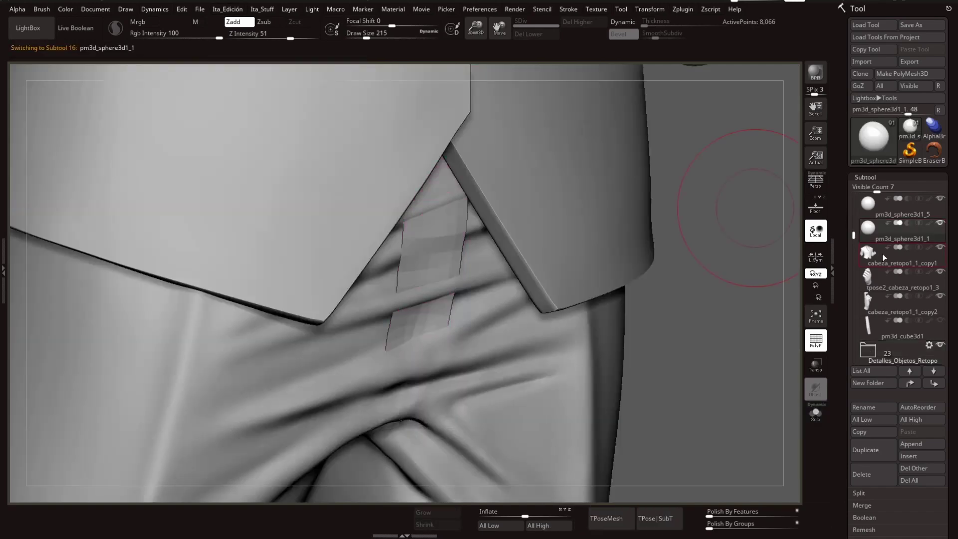
pyautogui.press('space')
pyautogui.click(714, 294)
pyautogui.press('space')
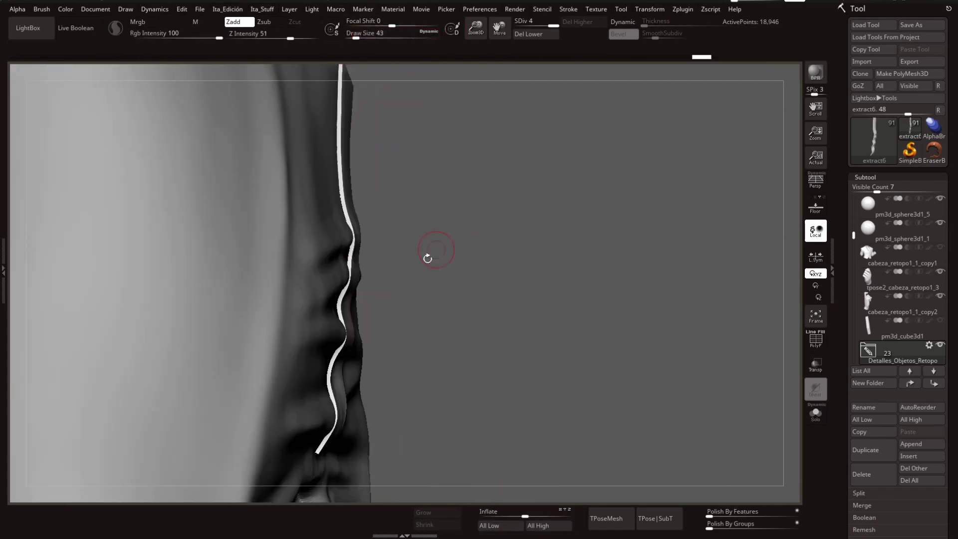
pyautogui.moveTo(454, 297); pyautogui.dragTo(374, 302)
pyautogui.moveTo(365, 246); pyautogui.dragTo(711, 295)
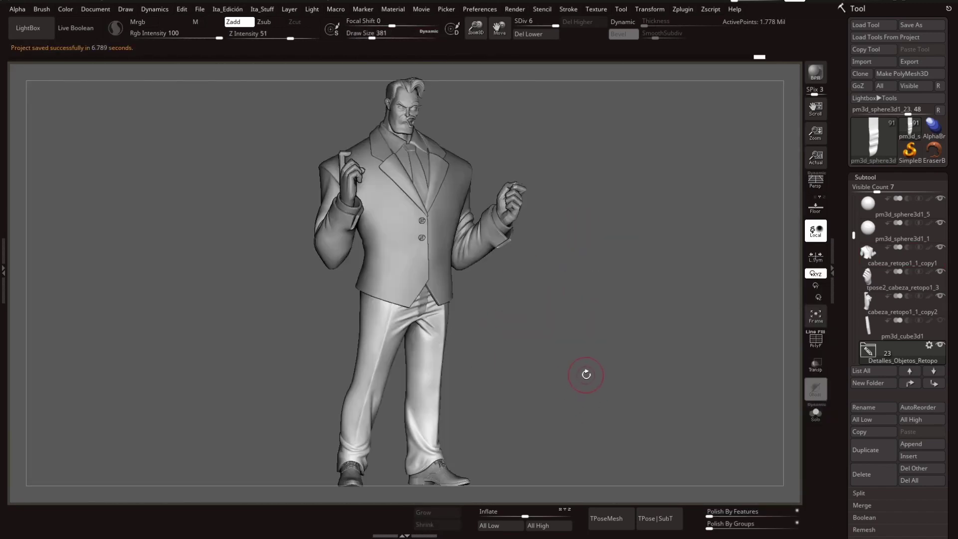
# Step: Zoom onto the legs, shrink the Draw Size and work bunched folds into the trouser cuff
pyautogui.moveTo(587, 374); pyautogui.dragTo(611, 417)
pyautogui.moveTo(597, 367); pyautogui.dragTo(625, 332)
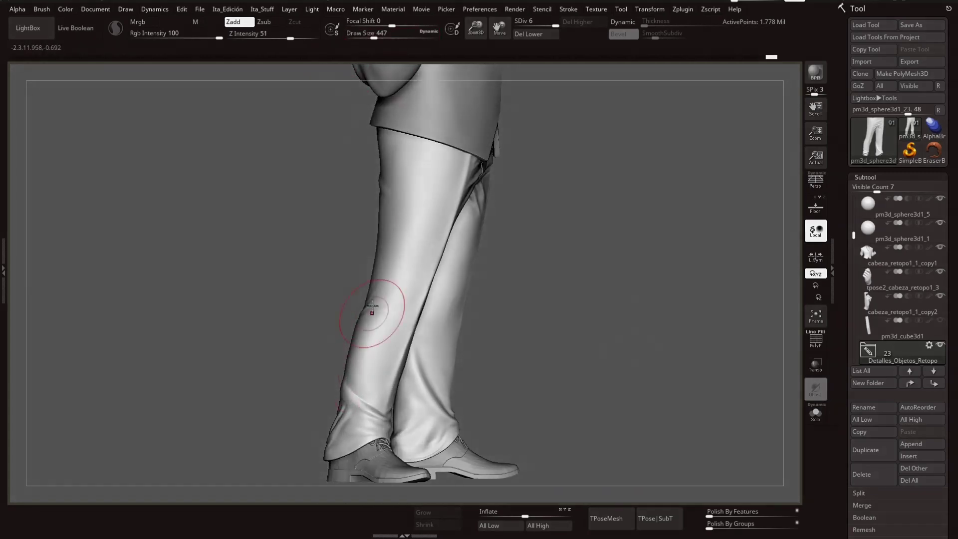
pyautogui.moveTo(546, 337); pyautogui.dragTo(519, 299)
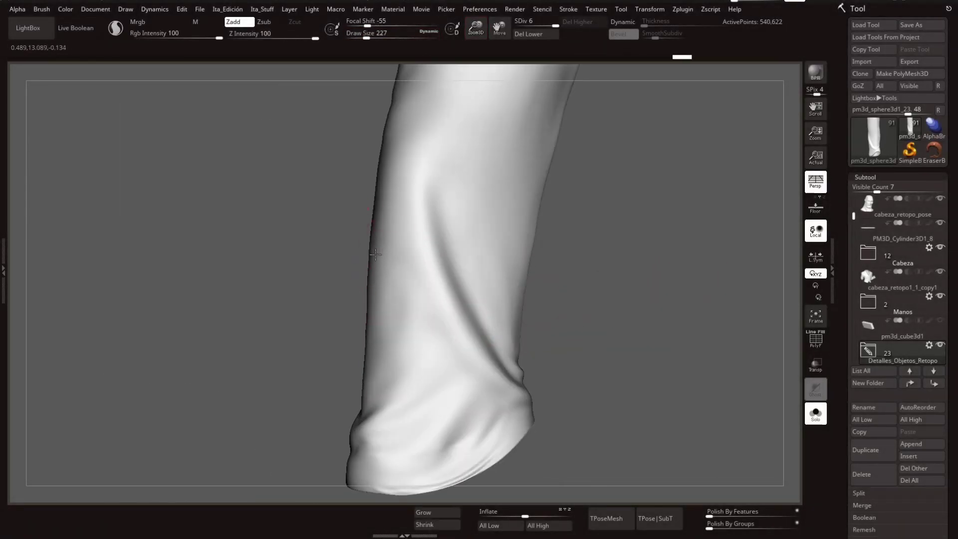
pyautogui.moveTo(365, 38); pyautogui.dragTo(362, 38)
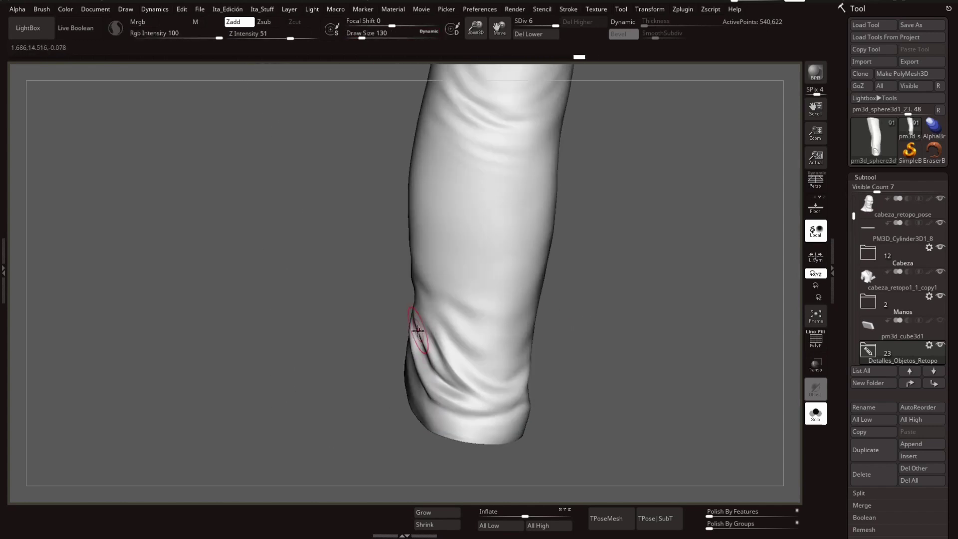
pyautogui.moveTo(418, 331); pyautogui.dragTo(448, 52)
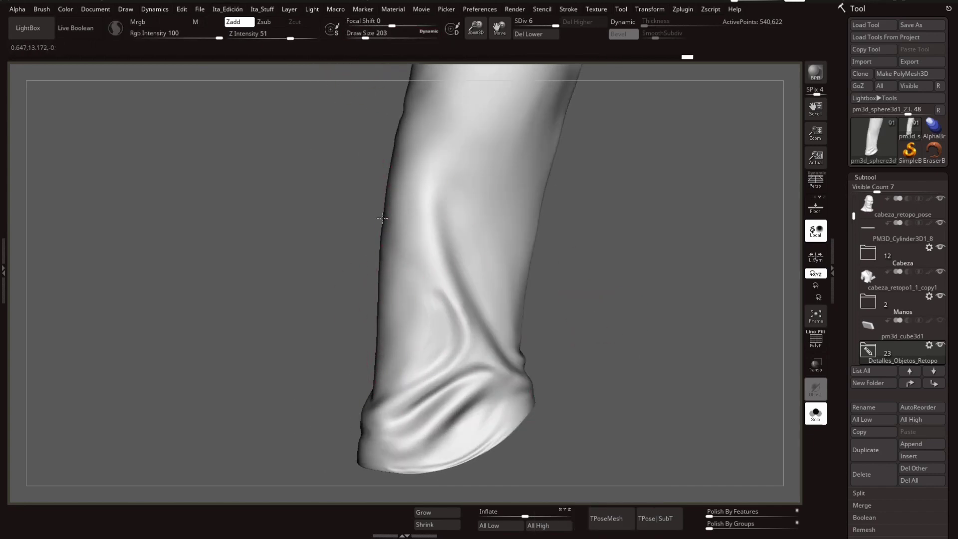
pyautogui.moveTo(383, 218)
pyautogui.mouseDown()
pyautogui.moveTo(488, 321)
pyautogui.moveTo(565, 278)
pyautogui.moveTo(616, 335)
pyautogui.moveTo(614, 291)
pyautogui.moveTo(586, 306)
pyautogui.mouseUp()
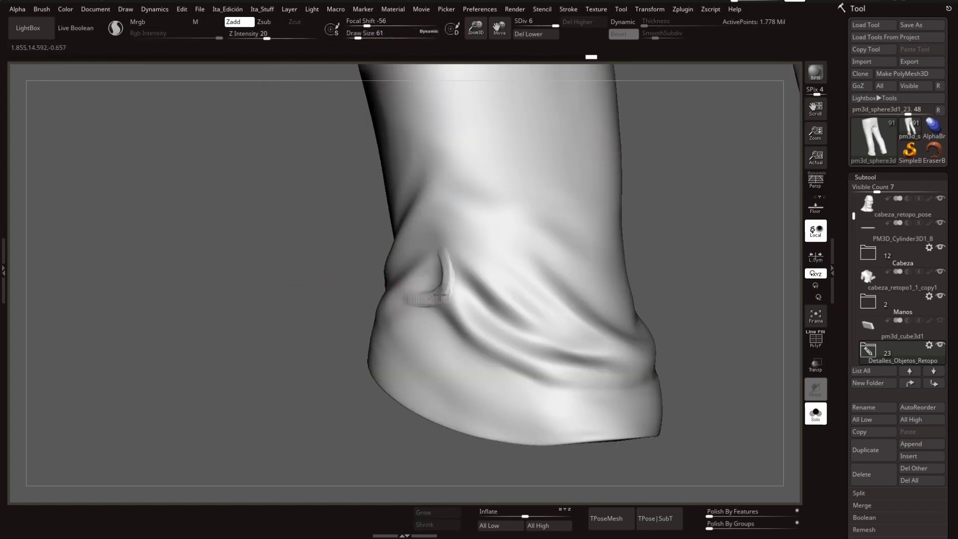
# Step: Sculpt a small crease above the hem, view both trouser legs and save the project
pyautogui.moveTo(439, 295)
pyautogui.mouseDown()
pyautogui.moveTo(454, 317)
pyautogui.moveTo(422, 278)
pyautogui.moveTo(597, 289)
pyautogui.moveTo(385, 64)
pyautogui.moveTo(389, 149)
pyautogui.moveTo(391, 71)
pyautogui.moveTo(434, 307)
pyautogui.moveTo(377, 291)
pyautogui.moveTo(421, 306)
pyautogui.moveTo(627, 323)
pyautogui.moveTo(522, 276)
pyautogui.mouseUp()
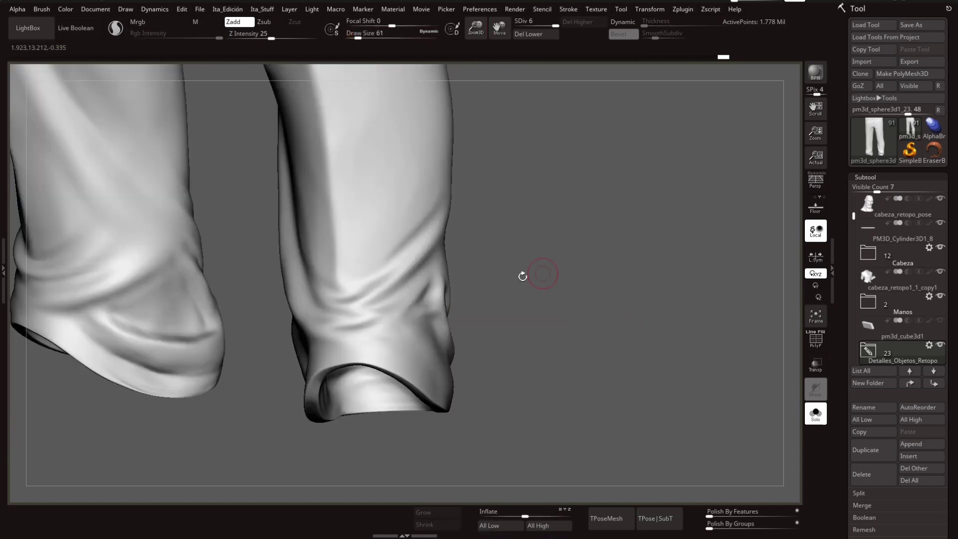
pyautogui.moveTo(399, 277)
pyautogui.mouseDown()
pyautogui.moveTo(426, 214)
pyautogui.moveTo(368, 268)
pyautogui.moveTo(406, 299)
pyautogui.mouseUp()
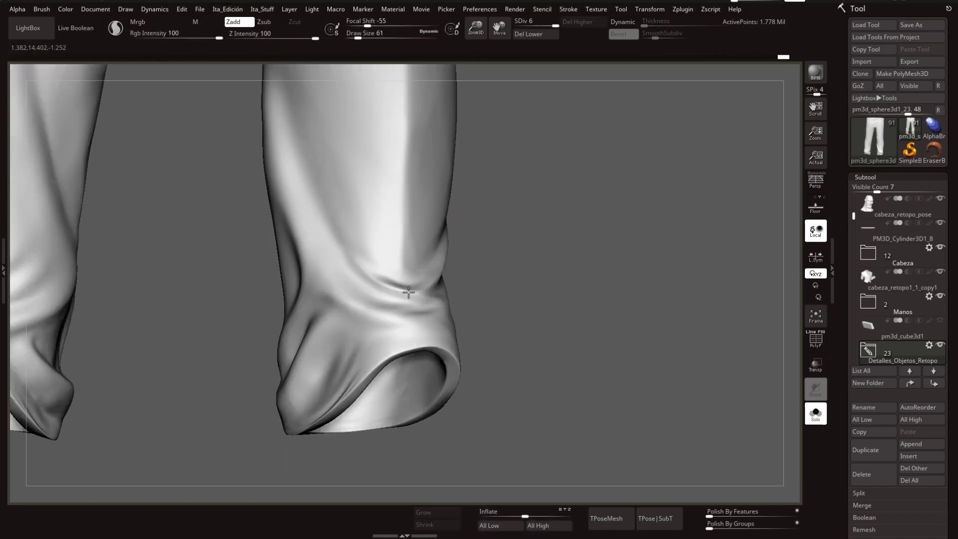
pyautogui.moveTo(476, 31); pyautogui.dragTo(549, 133)
pyautogui.moveTo(641, 215); pyautogui.dragTo(440, 282)
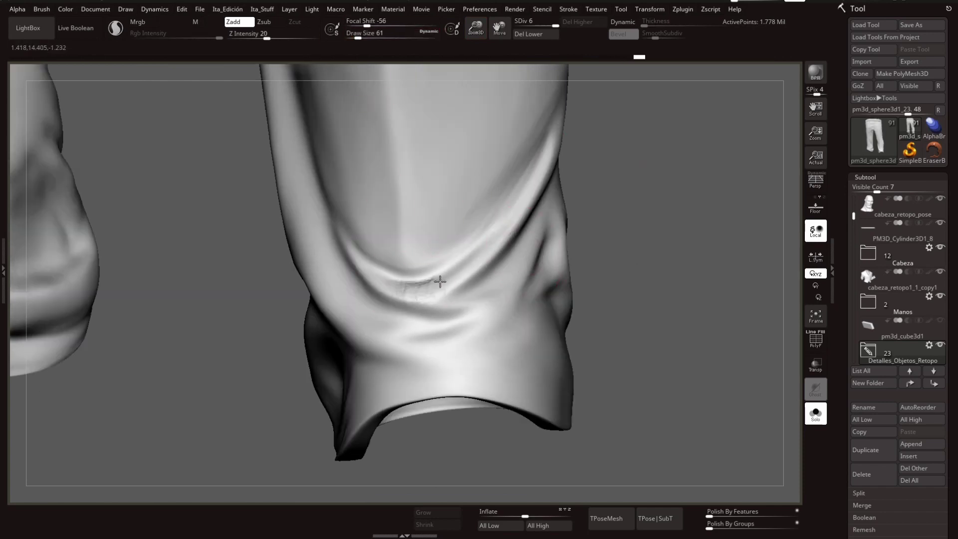
pyautogui.moveTo(644, 220); pyautogui.dragTo(685, 204)
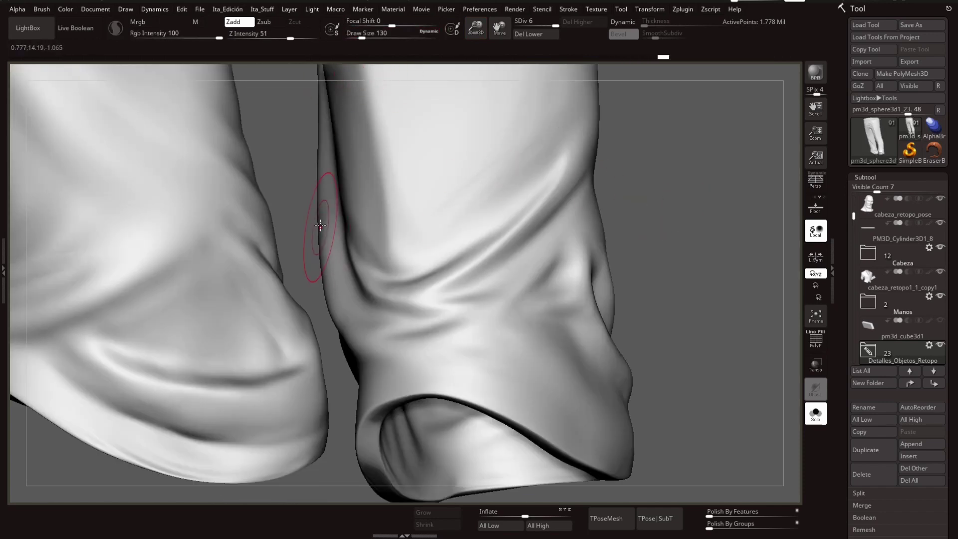
pyautogui.moveTo(293, 295)
pyautogui.mouseDown()
pyautogui.moveTo(616, 274)
pyautogui.moveTo(363, 74)
pyautogui.moveTo(397, 276)
pyautogui.moveTo(342, 79)
pyautogui.mouseUp()
pyautogui.hotkey('ctrl', 's')
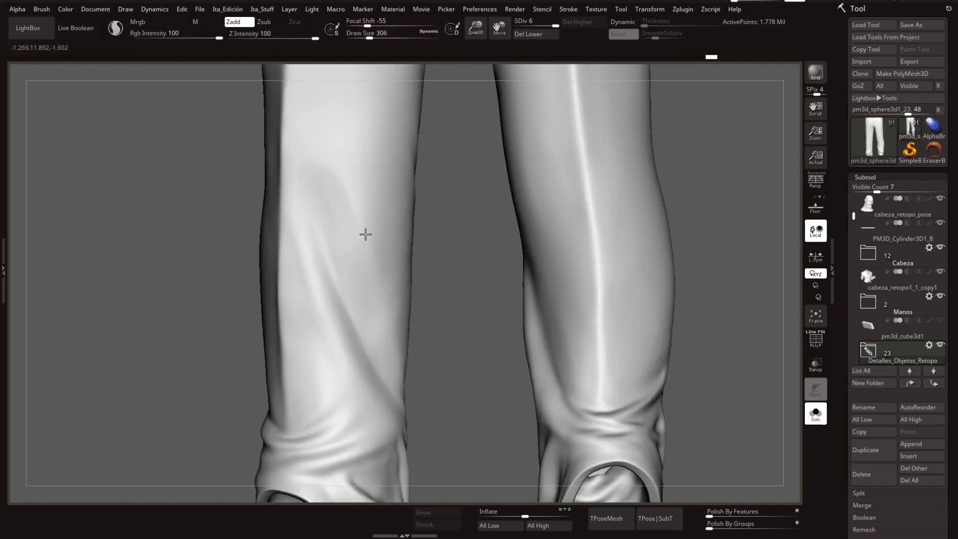
# Step: Isolate one trouser leg to refine its cuff folds, then return to the full character
pyautogui.moveTo(365, 235)
pyautogui.mouseDown()
pyautogui.moveTo(479, 301)
pyautogui.moveTo(409, 239)
pyautogui.mouseUp()
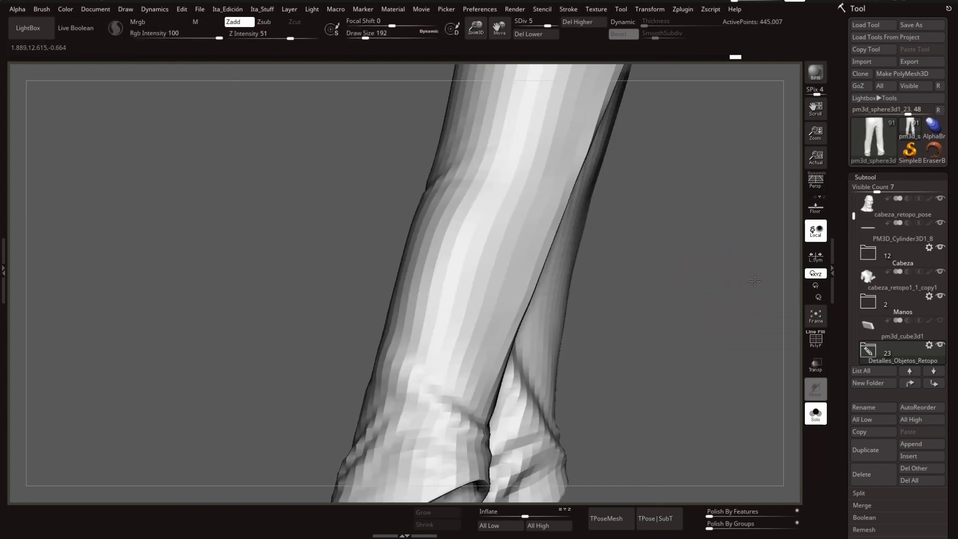
pyautogui.keyDown('ctrl'); pyautogui.keyDown('shift'); pyautogui.moveTo(310, 162); pyautogui.dragTo(509, 411); pyautogui.keyUp('shift'); pyautogui.keyUp('ctrl')
pyautogui.moveTo(485, 26)
pyautogui.mouseDown()
pyautogui.moveTo(496, 341)
pyautogui.moveTo(628, 300)
pyautogui.moveTo(431, 334)
pyautogui.moveTo(524, 313)
pyautogui.mouseUp()
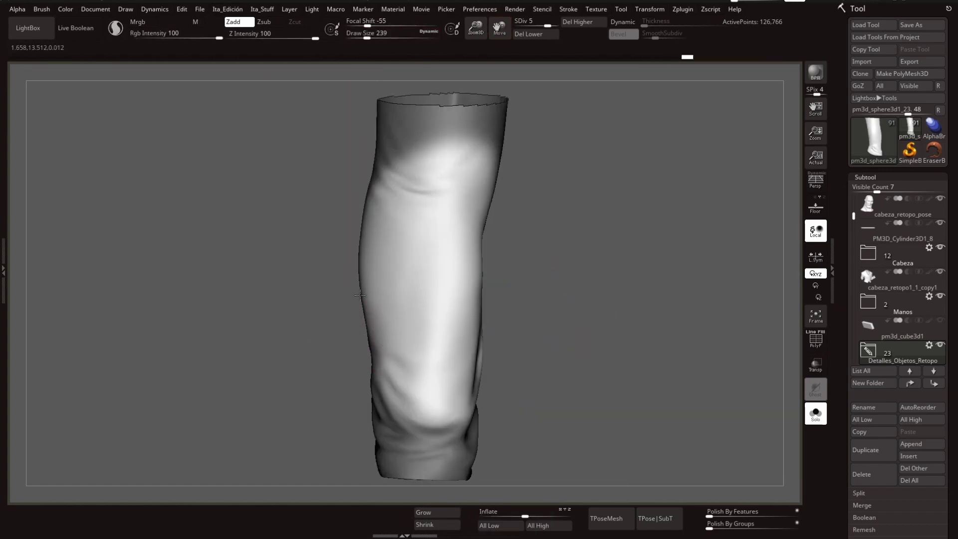
pyautogui.moveTo(360, 294)
pyautogui.mouseDown()
pyautogui.moveTo(554, 281)
pyautogui.moveTo(608, 212)
pyautogui.mouseUp()
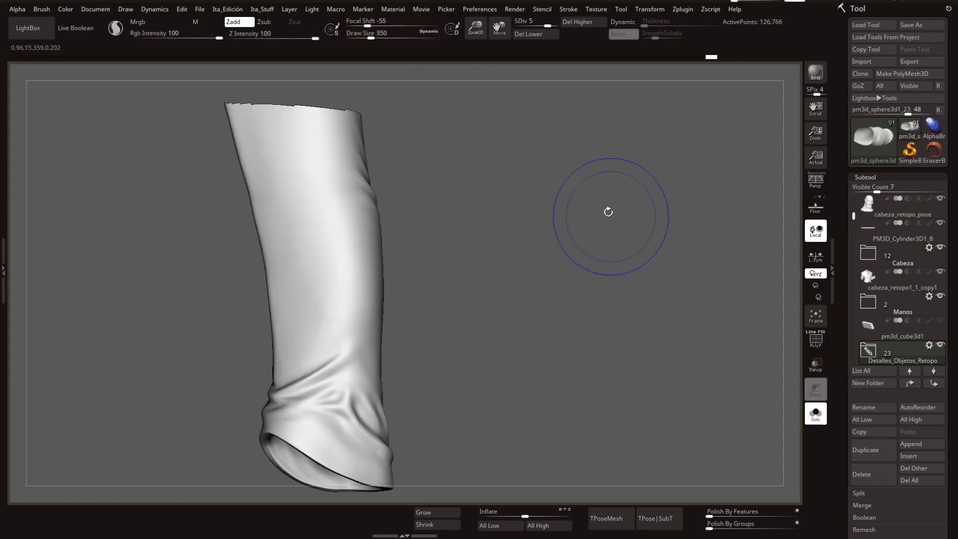
pyautogui.moveTo(449, 200); pyautogui.dragTo(369, 215)
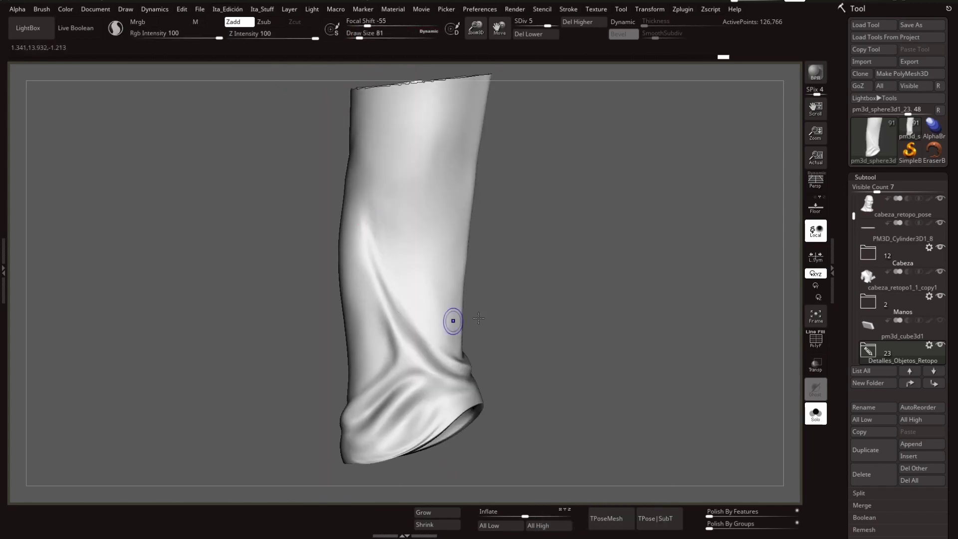
pyautogui.moveTo(479, 318)
pyautogui.mouseDown()
pyautogui.moveTo(595, 323)
pyautogui.moveTo(609, 365)
pyautogui.moveTo(412, 355)
pyautogui.mouseUp()
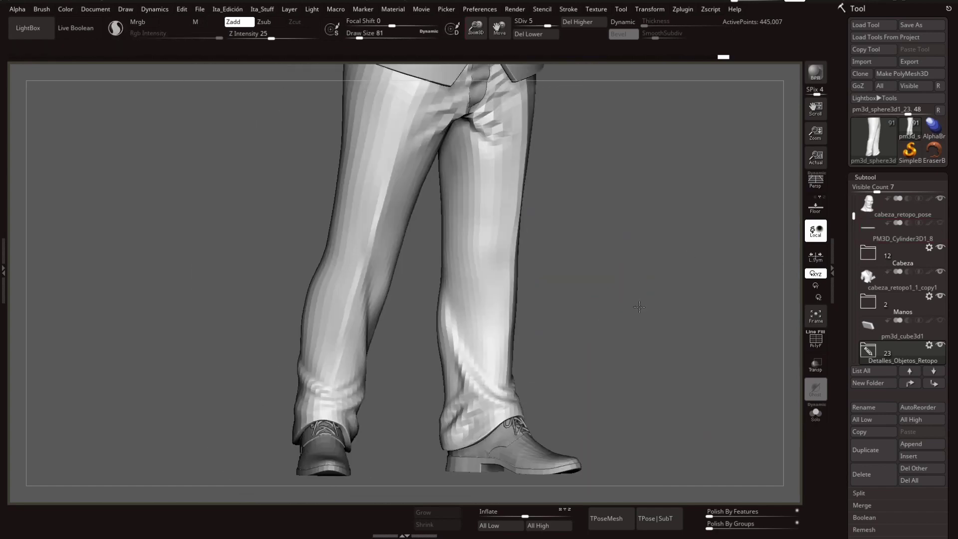
# Step: Work wrinkles along the pant legs from three-quarter, front and tilted views, then frame the character
pyautogui.moveTo(496, 256)
pyautogui.mouseDown()
pyautogui.moveTo(594, 308)
pyautogui.moveTo(539, 327)
pyautogui.moveTo(636, 250)
pyautogui.mouseUp()
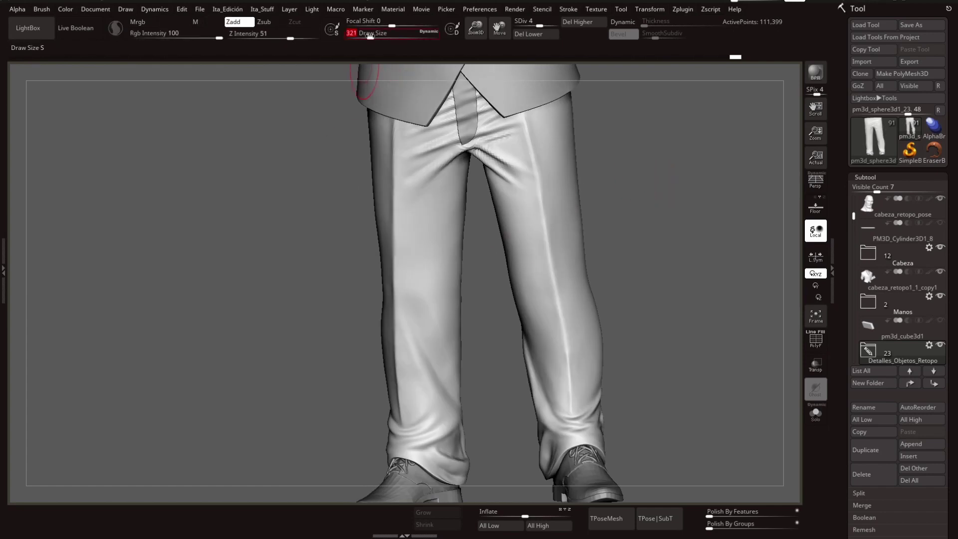
pyautogui.moveTo(503, 243)
pyautogui.mouseDown()
pyautogui.moveTo(609, 299)
pyautogui.moveTo(554, 320)
pyautogui.mouseUp()
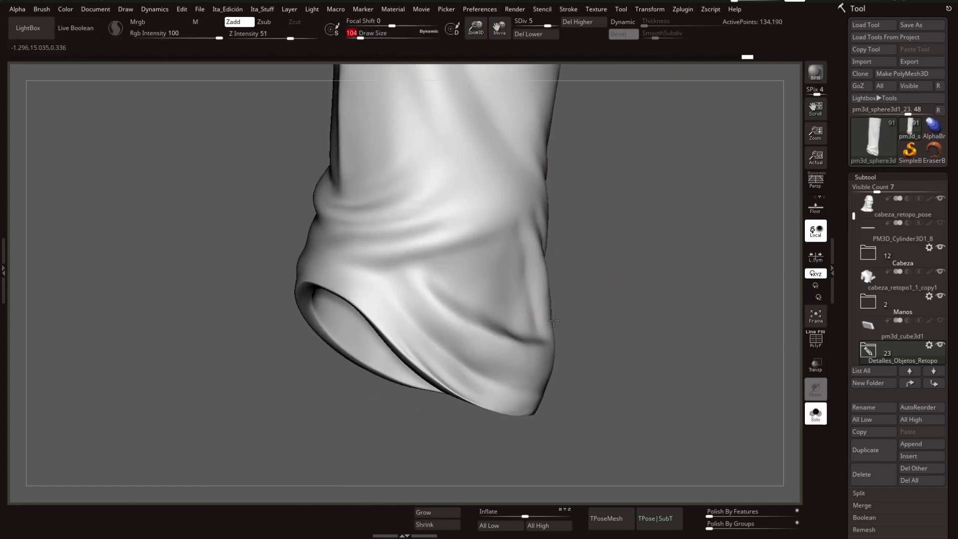
pyautogui.moveTo(554, 283)
pyautogui.mouseDown()
pyautogui.moveTo(559, 223)
pyautogui.moveTo(625, 216)
pyautogui.mouseUp()
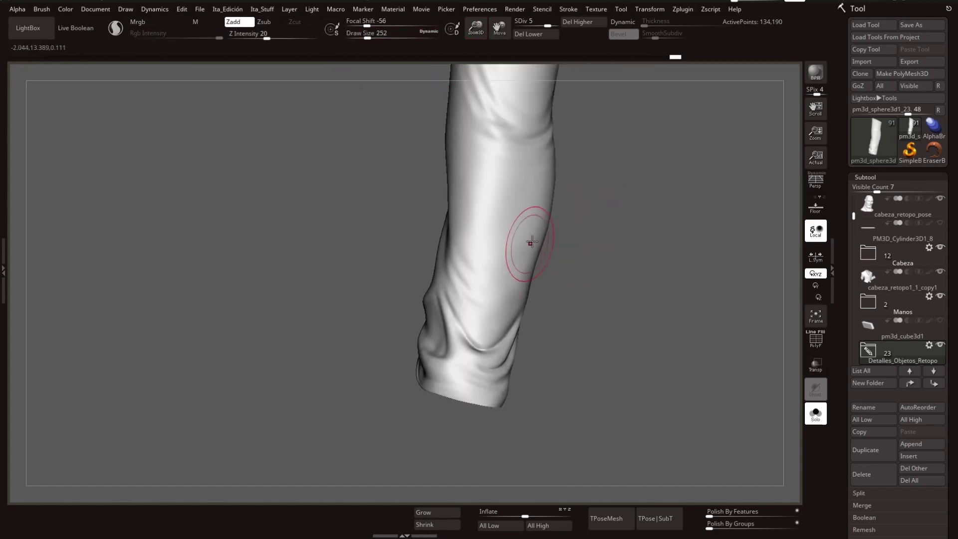
pyautogui.keyDown('shift'); pyautogui.moveTo(645, 263); pyautogui.dragTo(526, 251); pyautogui.keyUp('shift')
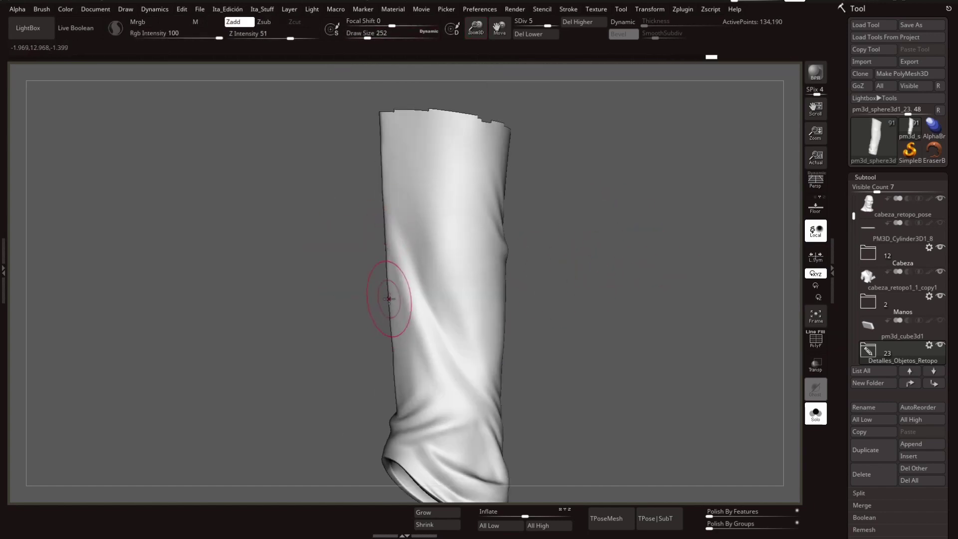
pyautogui.moveTo(344, 312)
pyautogui.mouseDown()
pyautogui.moveTo(496, 268)
pyautogui.moveTo(615, 208)
pyautogui.moveTo(378, 288)
pyautogui.moveTo(614, 265)
pyautogui.moveTo(427, 221)
pyautogui.mouseUp()
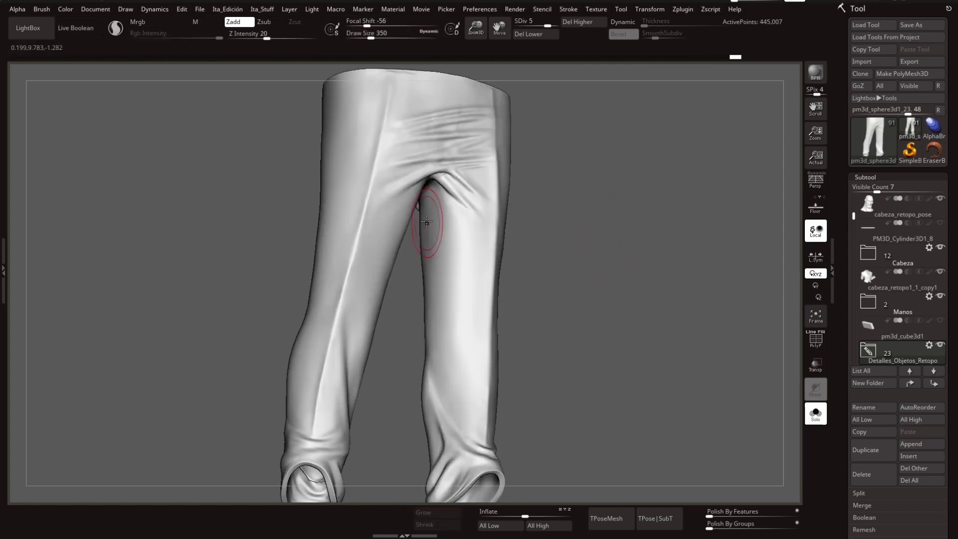
pyautogui.press('f')
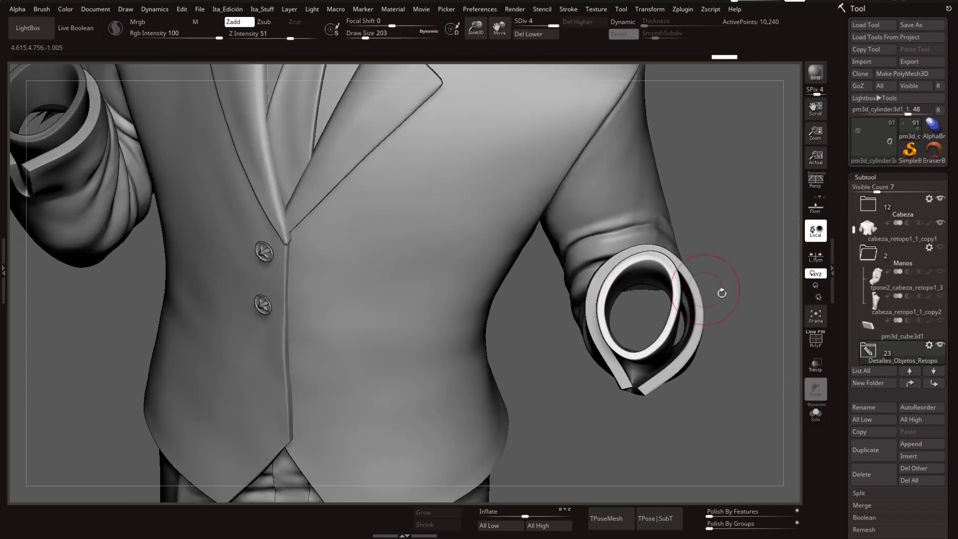
# Step: Select the jacket and its sleeve cuff piece, briefly using the move gizmo before returning to sculpting
pyautogui.keyDown('alt'); pyautogui.click(724, 215); pyautogui.keyUp('alt')
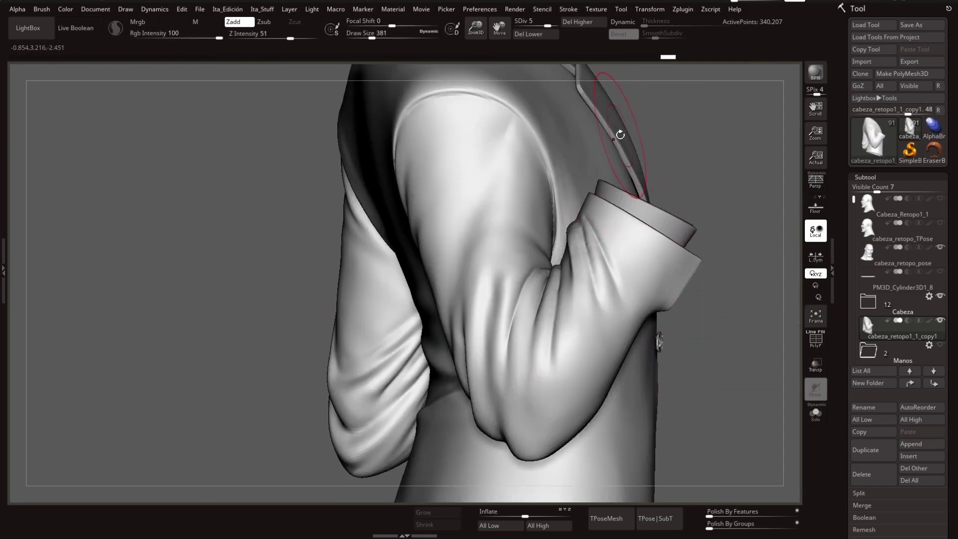
pyautogui.keyDown('alt'); pyautogui.click(649, 319); pyautogui.keyUp('alt')
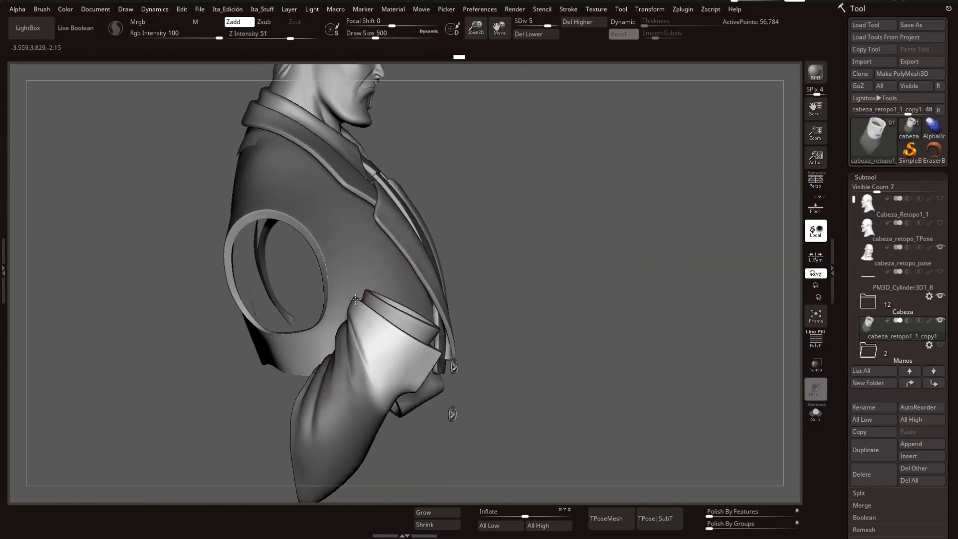
pyautogui.moveTo(355, 300); pyautogui.dragTo(558, 295)
pyautogui.moveTo(352, 316)
pyautogui.mouseDown()
pyautogui.moveTo(118, 432)
pyautogui.moveTo(225, 417)
pyautogui.moveTo(509, 289)
pyautogui.mouseUp()
pyautogui.keyDown('alt'); pyautogui.click(435, 235); pyautogui.keyUp('alt')
pyautogui.moveTo(549, 360)
pyautogui.mouseDown()
pyautogui.moveTo(539, 321)
pyautogui.moveTo(417, 352)
pyautogui.moveTo(534, 424)
pyautogui.moveTo(353, 325)
pyautogui.moveTo(552, 338)
pyautogui.moveTo(619, 230)
pyautogui.mouseUp()
pyautogui.press('w')
pyautogui.keyDown('alt'); pyautogui.click(417, 352); pyautogui.keyUp('alt')
pyautogui.press('q')
# Step: Solo the jacket sleeve, deepen the creases around its rolled cuff, then turn Solo off
pyautogui.click(816, 413)
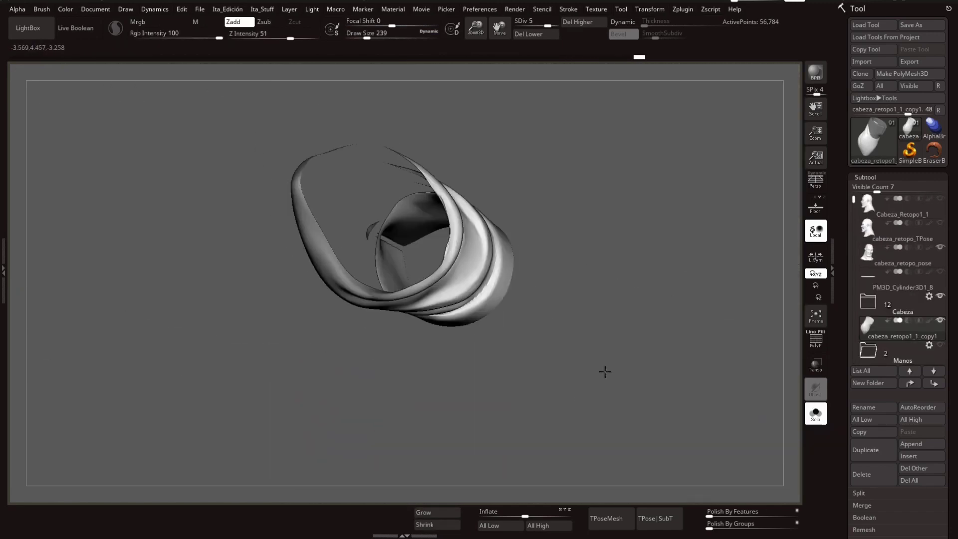
pyautogui.moveTo(609, 380); pyautogui.dragTo(422, 265)
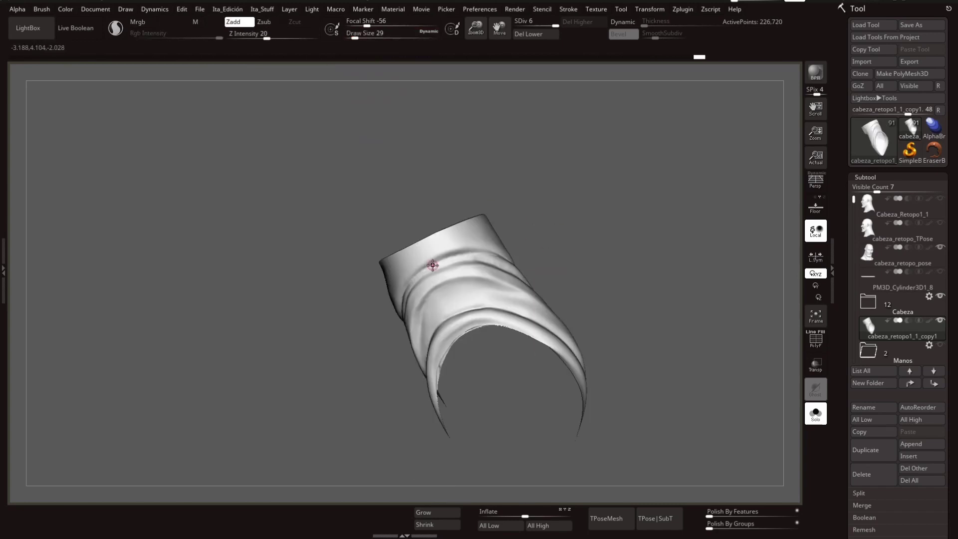
pyautogui.moveTo(360, 161)
pyautogui.mouseDown()
pyautogui.moveTo(424, 278)
pyautogui.moveTo(708, 259)
pyautogui.moveTo(702, 291)
pyautogui.moveTo(659, 297)
pyautogui.moveTo(582, 255)
pyautogui.moveTo(690, 253)
pyautogui.mouseUp()
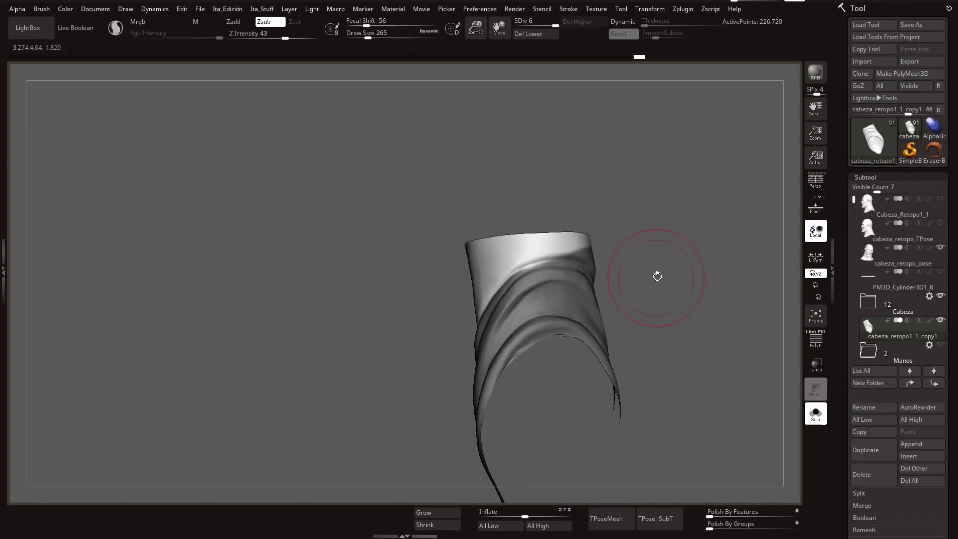
pyautogui.moveTo(408, 326)
pyautogui.mouseDown()
pyautogui.moveTo(487, 246)
pyautogui.moveTo(503, 253)
pyautogui.moveTo(474, 271)
pyautogui.moveTo(624, 280)
pyautogui.mouseUp()
pyautogui.moveTo(400, 33); pyautogui.dragTo(384, 33)
pyautogui.moveTo(442, 321); pyautogui.dragTo(706, 278)
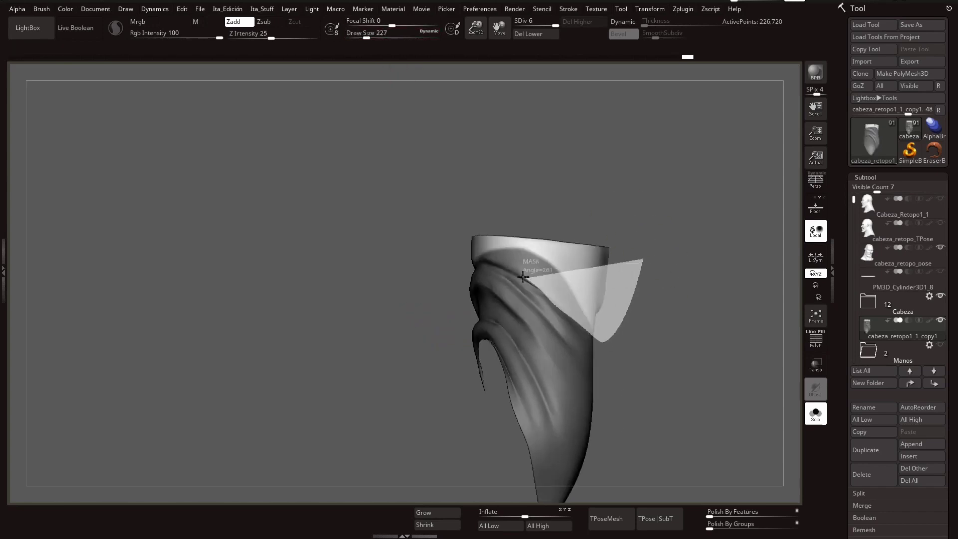
pyautogui.click(816, 413)
# Step: Rotate the closed fist about the wrist with the Transpose gizmo
pyautogui.press('f')
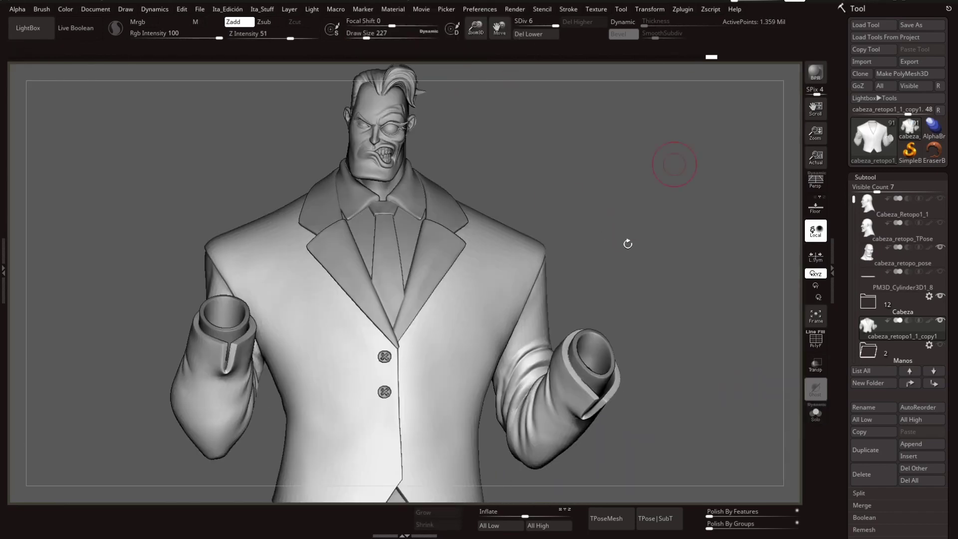
pyautogui.moveTo(685, 244); pyautogui.dragTo(646, 317)
pyautogui.keyDown('ctrl'); pyautogui.moveTo(646, 317); pyautogui.dragTo(648, 259, button='right'); pyautogui.keyUp('ctrl')
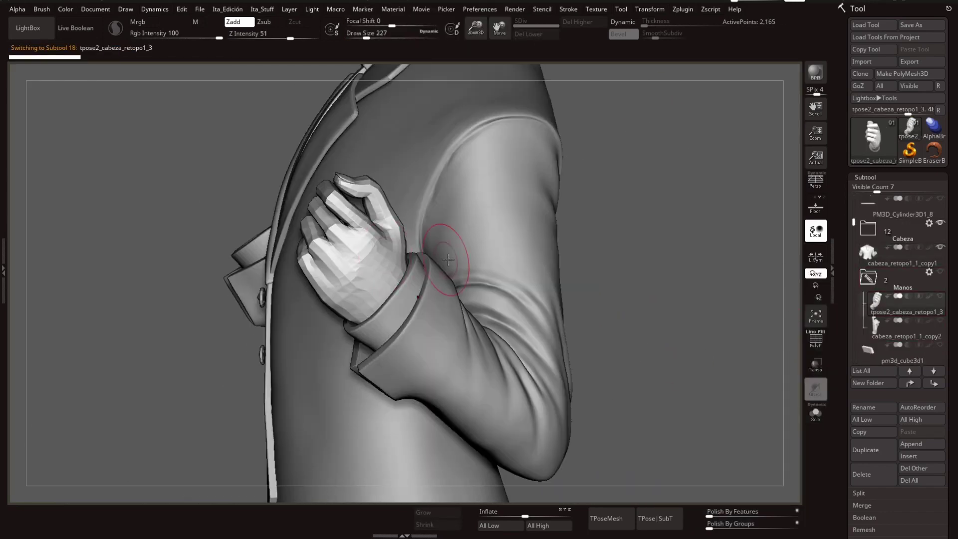
pyautogui.press('w')
pyautogui.keyDown('ctrl'); pyautogui.moveTo(649, 299); pyautogui.dragTo(669, 225, button='right'); pyautogui.keyUp('ctrl')
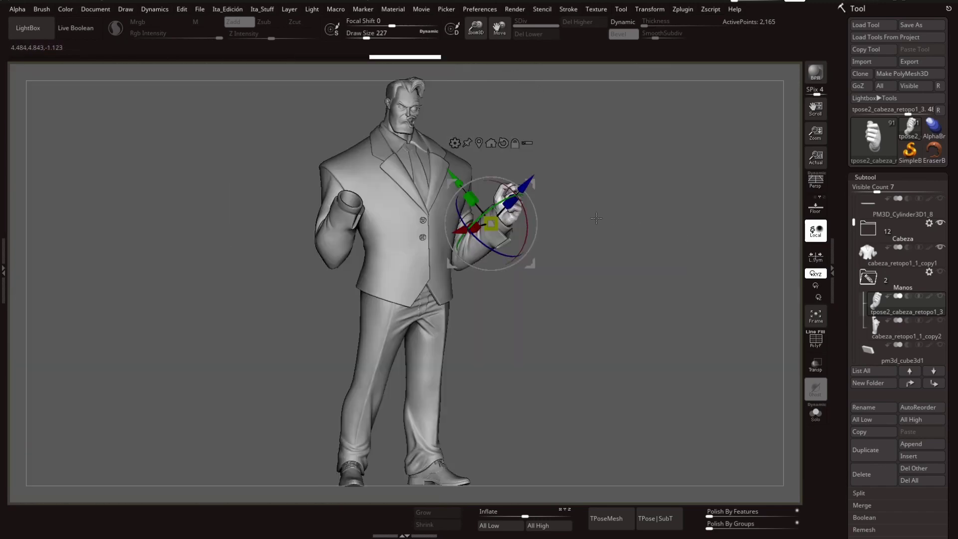
pyautogui.moveTo(529, 234)
pyautogui.mouseDown()
pyautogui.moveTo(523, 213)
pyautogui.moveTo(624, 225)
pyautogui.mouseUp()
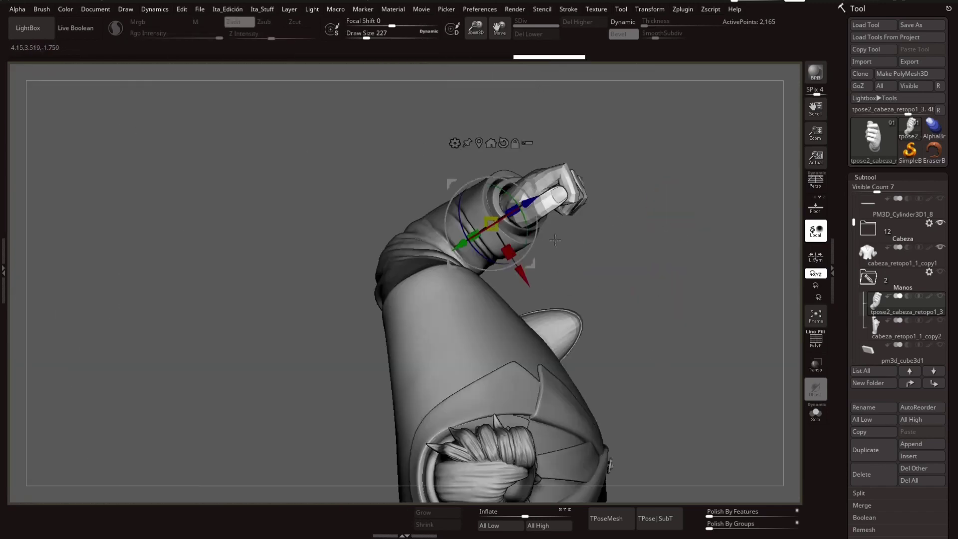
pyautogui.press('q')
# Step: Split the right hand subtool with Groups Split and confirm merging some pieces
pyautogui.click(941, 296)
pyautogui.click(907, 287)
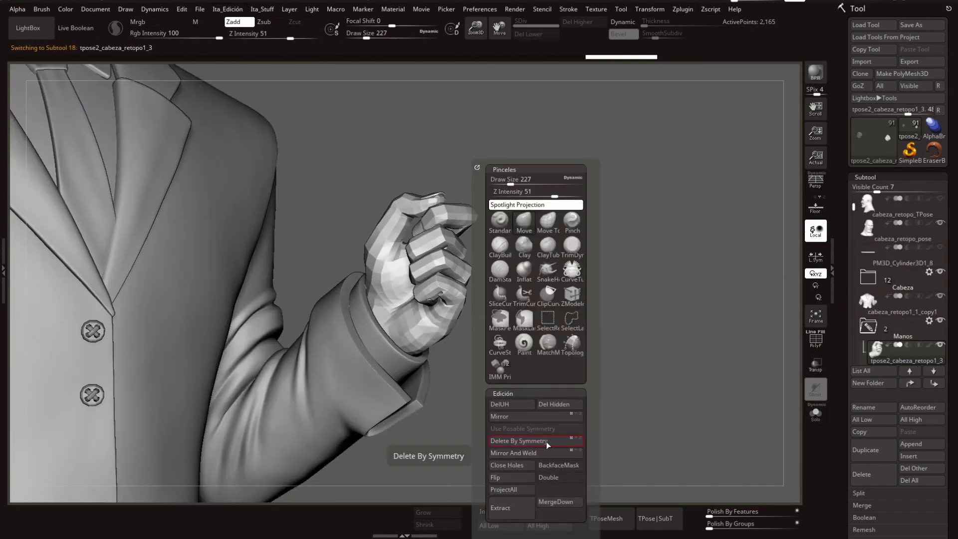
pyautogui.click(859, 493)
pyautogui.click(871, 529)
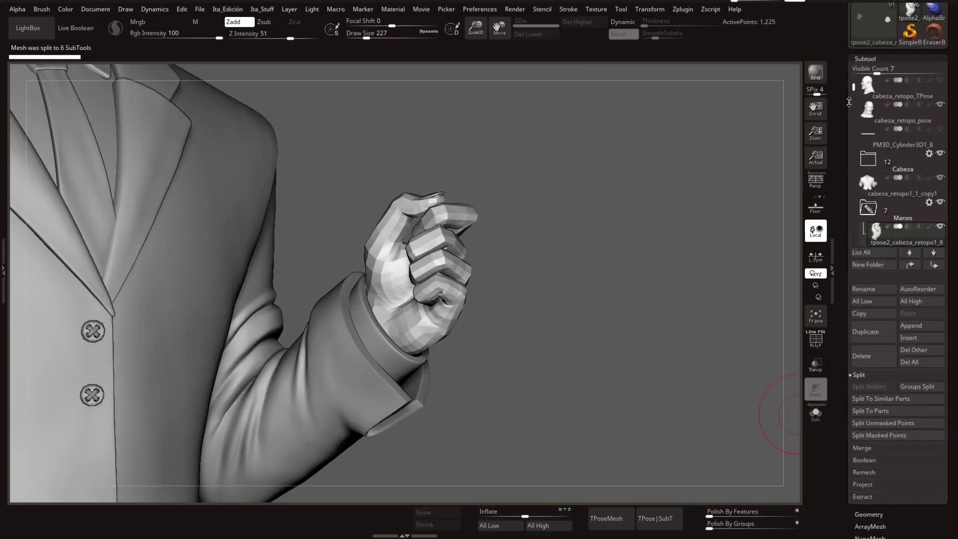
pyautogui.click(645, 526)
# Step: Merge the hand pieces into fewer subtools and solo the hand to view it alone
pyautogui.click(893, 160)
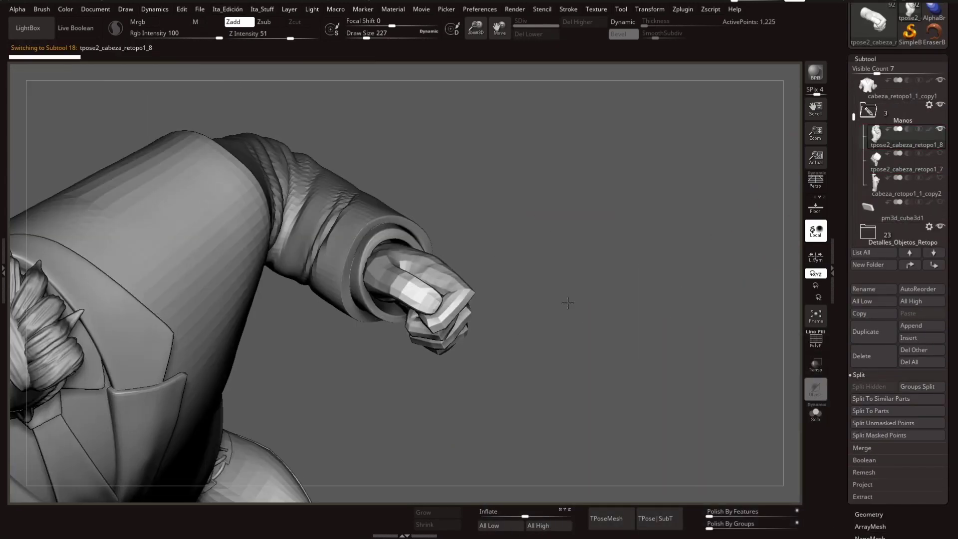
pyautogui.click(815, 413)
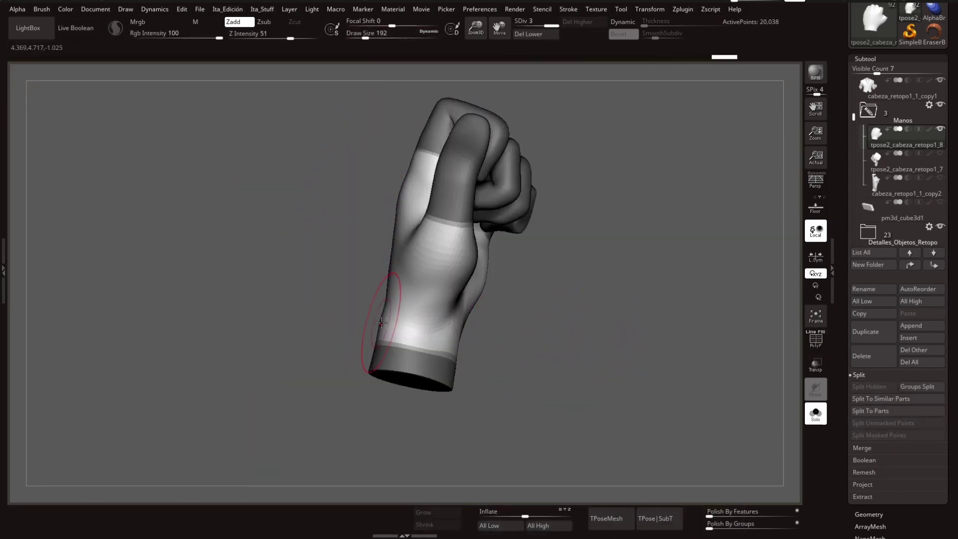
pyautogui.moveTo(375, 320)
pyautogui.mouseDown(button='right')
pyautogui.moveTo(396, 346)
pyautogui.moveTo(449, 278)
pyautogui.mouseUp(button='right')
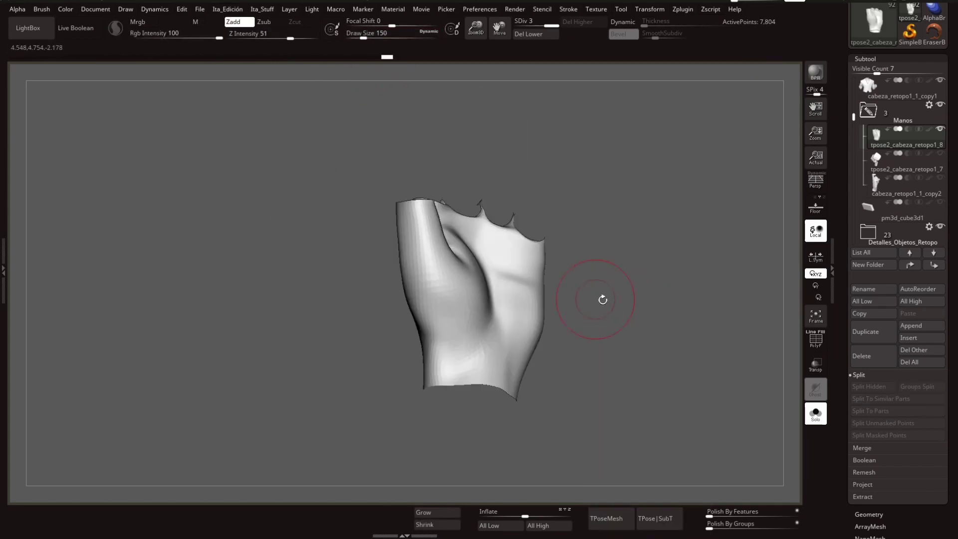
pyautogui.moveTo(688, 254)
pyautogui.mouseDown(button='right')
pyautogui.moveTo(456, 274)
pyautogui.moveTo(492, 292)
pyautogui.mouseUp(button='right')
# Step: Reveal the hidden finger parts of the fist and inspect it from several sides
pyautogui.keyDown('ctrl'); pyautogui.keyDown('shift'); pyautogui.click(648, 331); pyautogui.keyUp('shift'); pyautogui.keyUp('ctrl')
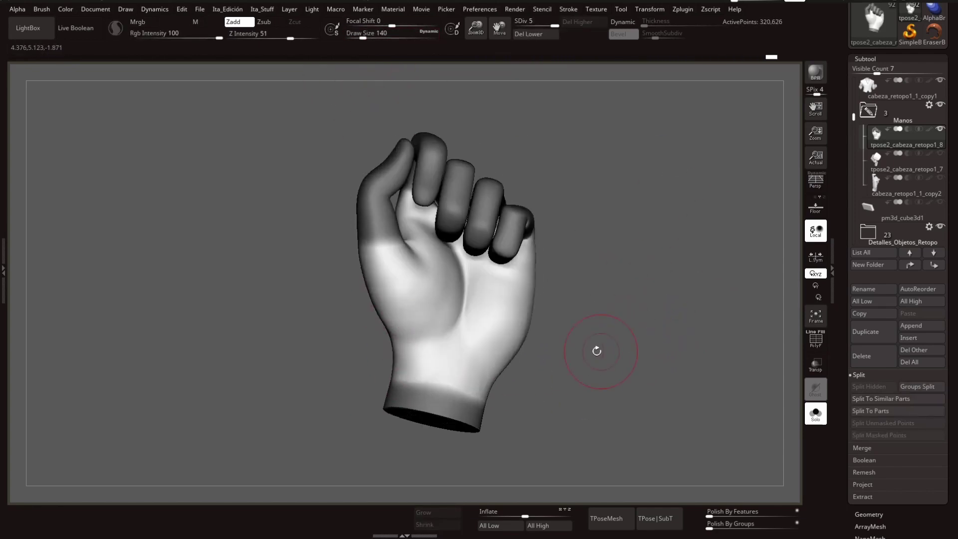
pyautogui.moveTo(597, 349)
pyautogui.mouseDown(button='right')
pyautogui.moveTo(537, 347)
pyautogui.moveTo(472, 370)
pyautogui.mouseUp(button='right')
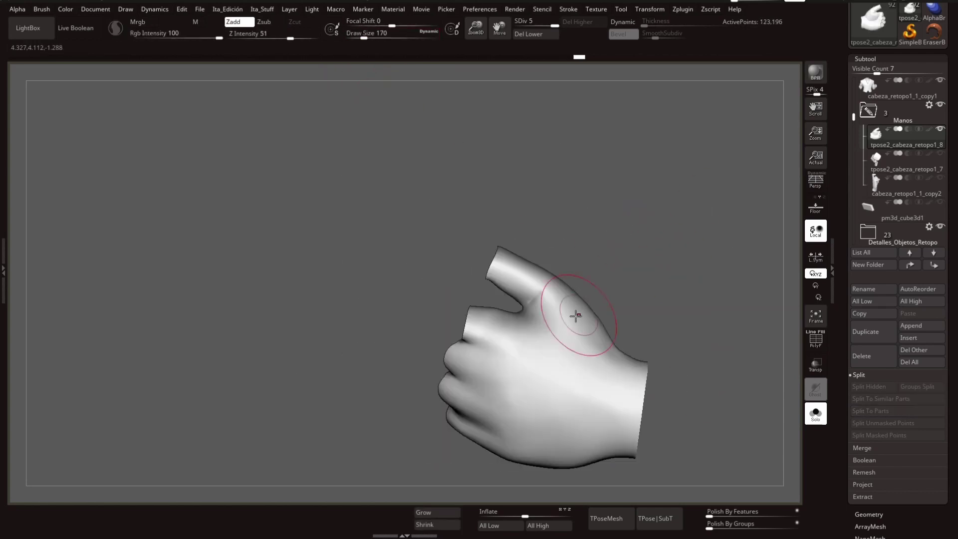
pyautogui.moveTo(574, 311)
pyautogui.mouseDown(button='right')
pyautogui.moveTo(719, 302)
pyautogui.moveTo(701, 299)
pyautogui.moveTo(644, 329)
pyautogui.moveTo(364, 75)
pyautogui.moveTo(572, 328)
pyautogui.mouseUp(button='right')
pyautogui.moveTo(611, 244); pyautogui.dragTo(566, 352, button='right')
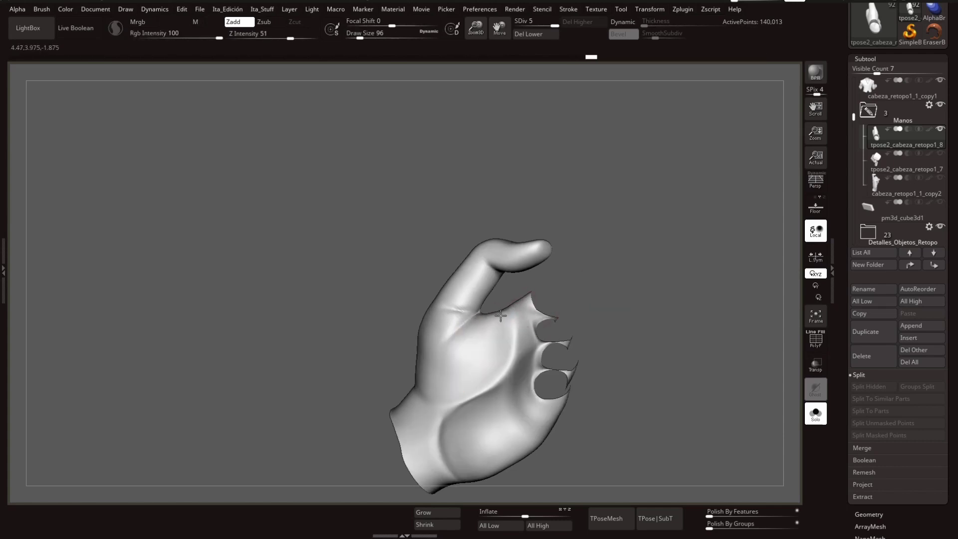
# Step: Mask across the finger near its tip with angled mask strokes
pyautogui.press('q')
pyautogui.keyDown('ctrl'); pyautogui.moveTo(648, 324); pyautogui.dragTo(428, 356); pyautogui.keyUp('ctrl')
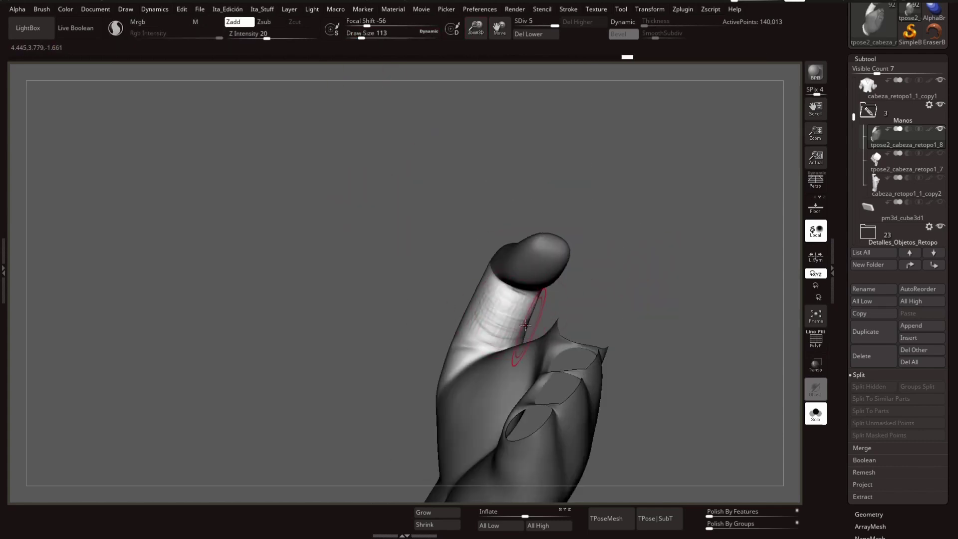
pyautogui.moveTo(652, 293)
pyautogui.mouseDown(button='right')
pyautogui.moveTo(608, 221)
pyautogui.moveTo(620, 226)
pyautogui.mouseUp(button='right')
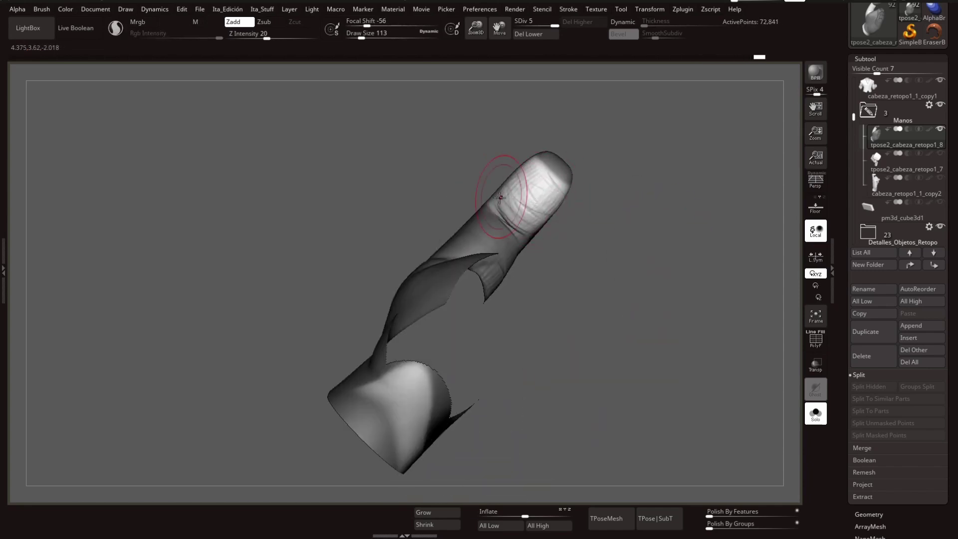
pyautogui.moveTo(500, 198); pyautogui.dragTo(642, 282, button='right')
pyautogui.keyDown('ctrl'); pyautogui.moveTo(613, 287); pyautogui.dragTo(573, 264); pyautogui.keyUp('ctrl')
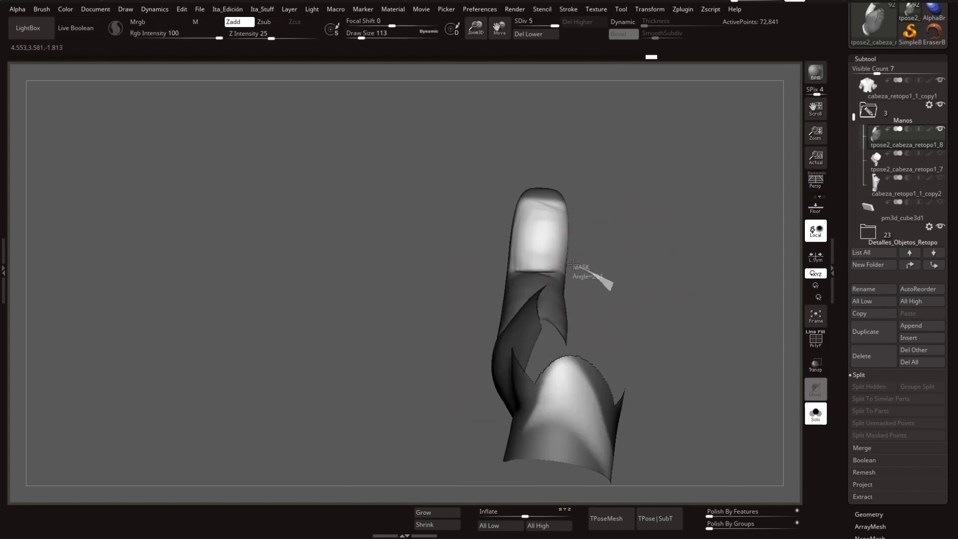
pyautogui.moveTo(573, 265); pyautogui.dragTo(542, 270, button='right')
pyautogui.moveTo(550, 227); pyautogui.dragTo(577, 325, button='right')
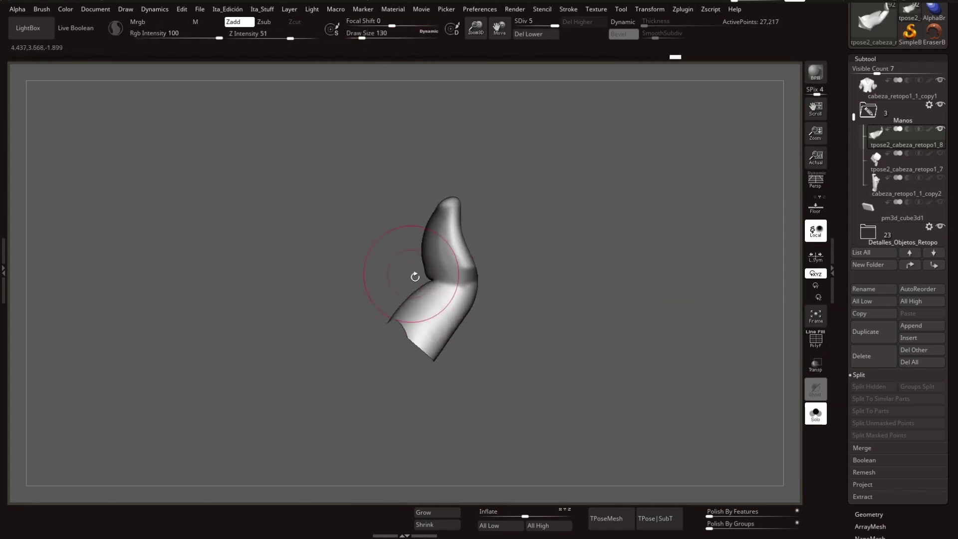
pyautogui.moveTo(407, 299); pyautogui.dragTo(449, 279, button='right')
# Step: Enlarge the brush to 150 and turn the finger upright to show the nail side
pyautogui.moveTo(360, 38); pyautogui.dragTo(363, 34)
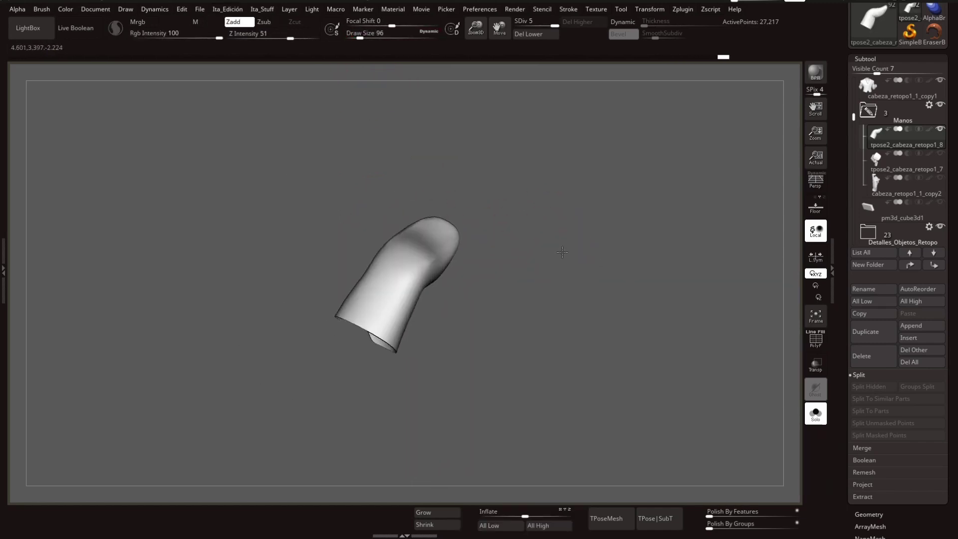
pyautogui.moveTo(562, 252); pyautogui.dragTo(488, 329, button='right')
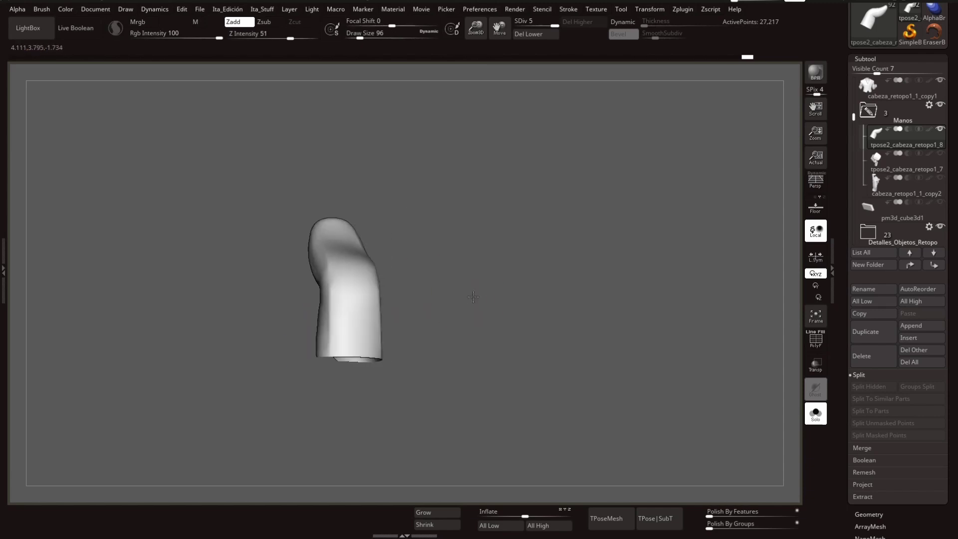
pyautogui.moveTo(355, 313); pyautogui.dragTo(477, 287, button='right')
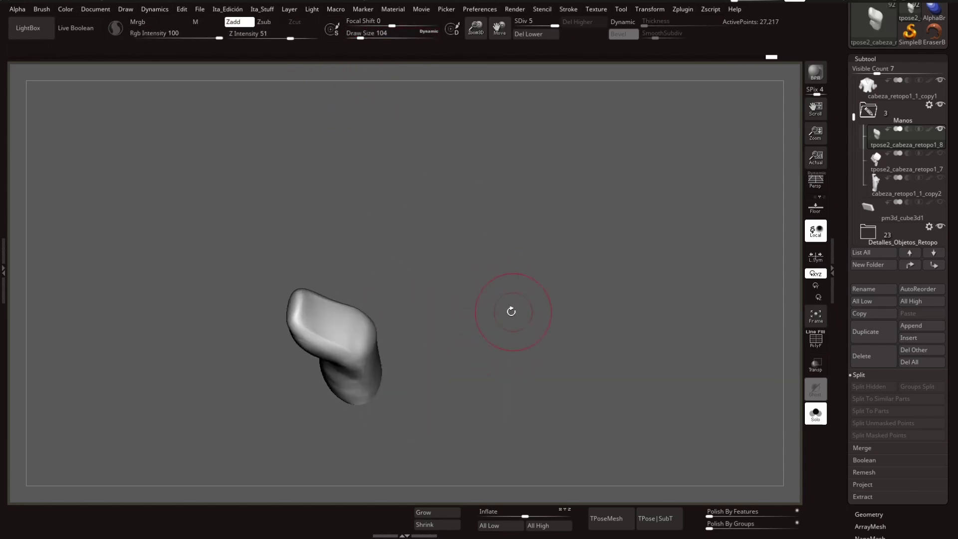
pyautogui.moveTo(352, 323)
pyautogui.mouseDown(button='right')
pyautogui.moveTo(321, 299)
pyautogui.moveTo(285, 314)
pyautogui.moveTo(441, 305)
pyautogui.mouseUp(button='right')
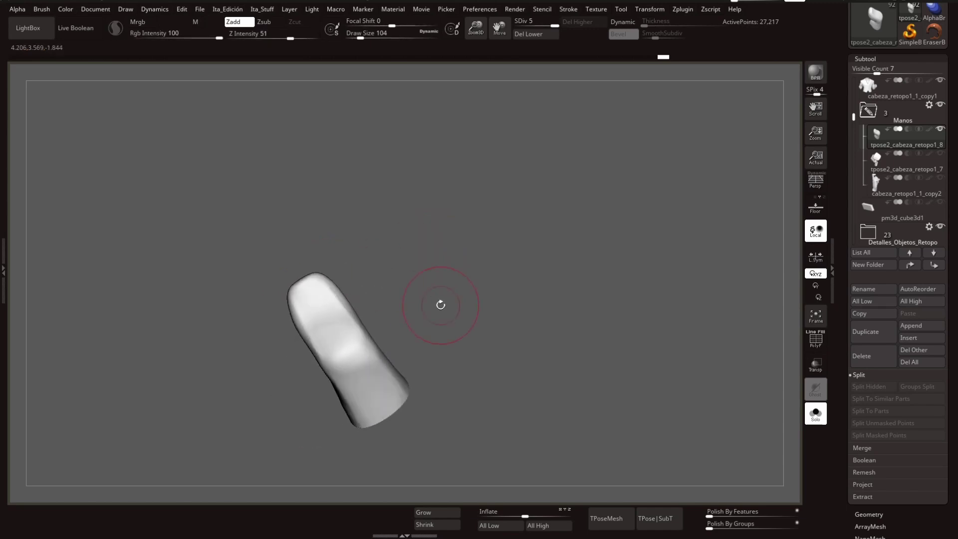
pyautogui.moveTo(352, 373); pyautogui.dragTo(350, 326, button='right')
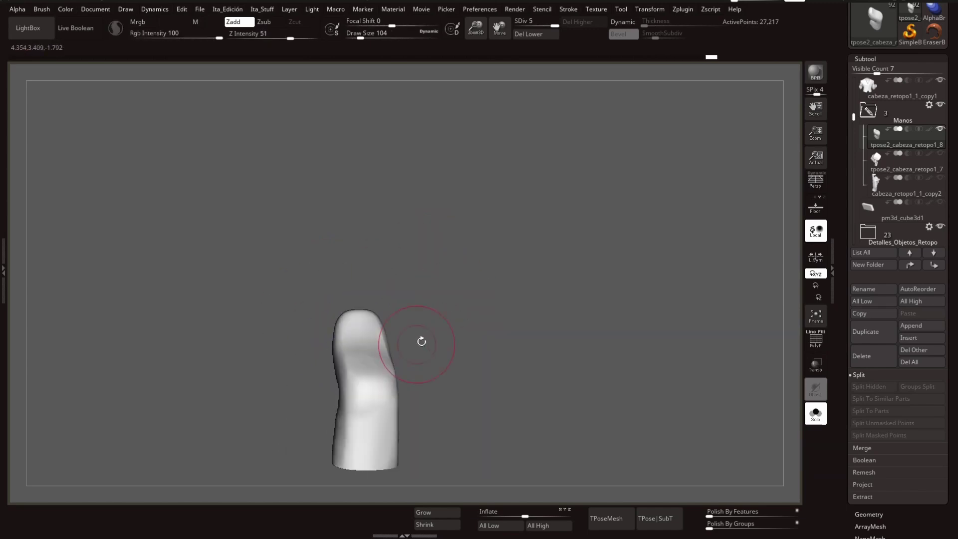
# Step: Alternate between the nail and finger subtools, viewing the finger from front and side
pyautogui.click(914, 165)
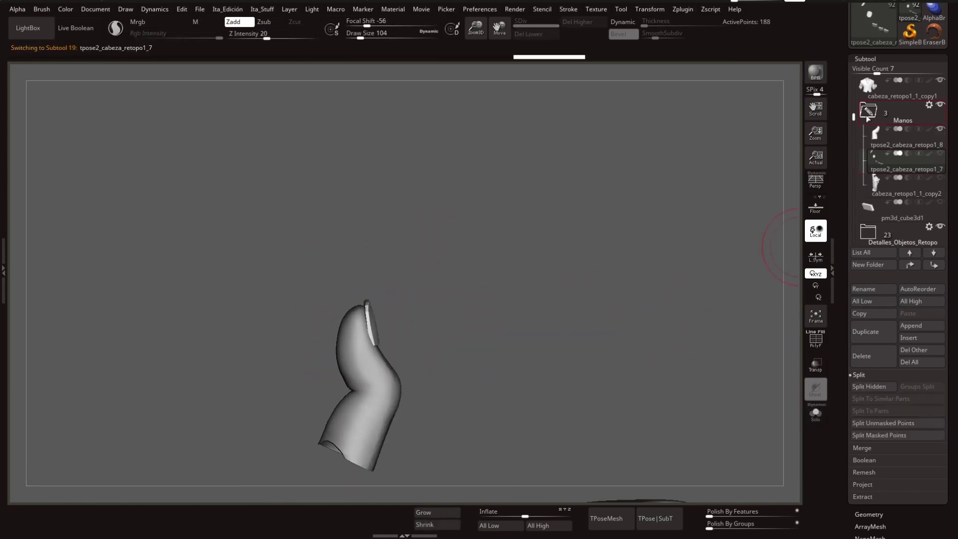
pyautogui.moveTo(649, 240); pyautogui.dragTo(586, 245, button='right')
pyautogui.press('q')
pyautogui.keyDown('alt'); pyautogui.click(492, 346); pyautogui.keyUp('alt')
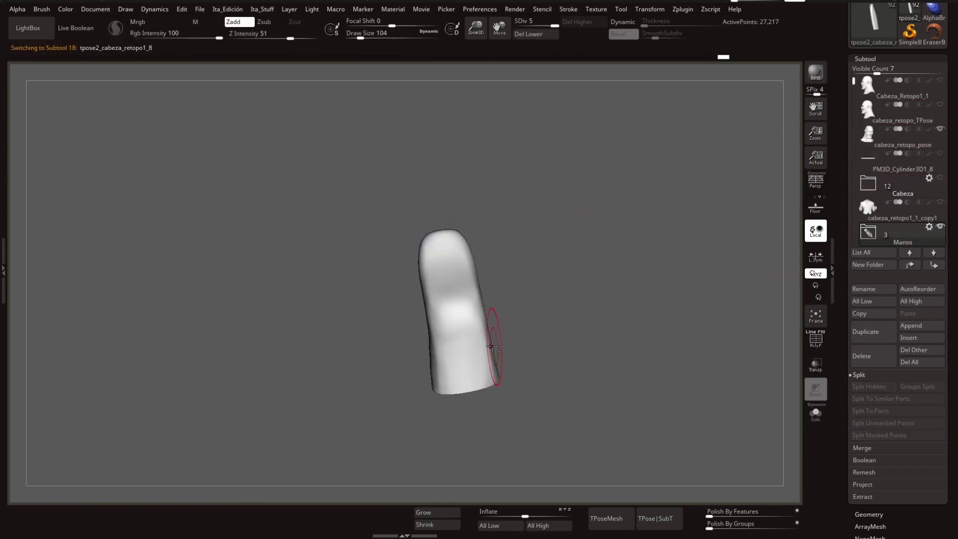
pyautogui.moveTo(429, 367); pyautogui.dragTo(423, 337, button='right')
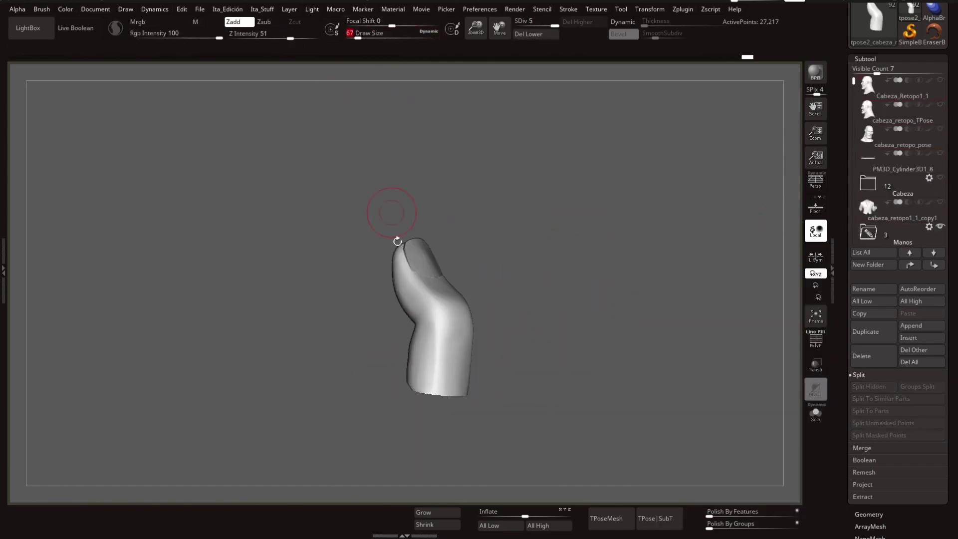
pyautogui.moveTo(397, 241)
pyautogui.mouseDown(button='right')
pyautogui.moveTo(574, 314)
pyautogui.moveTo(575, 325)
pyautogui.mouseUp(button='right')
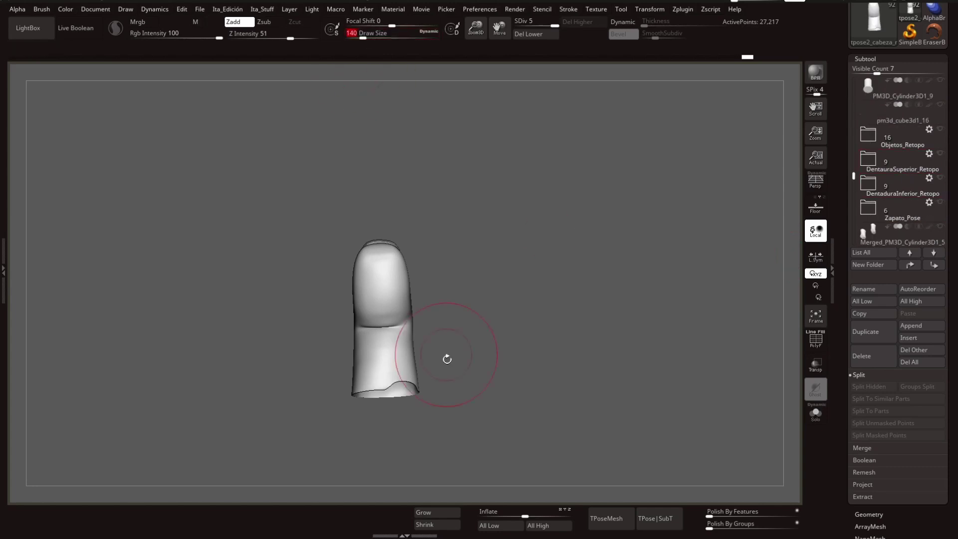
pyautogui.moveTo(447, 359); pyautogui.dragTo(418, 351, button='right')
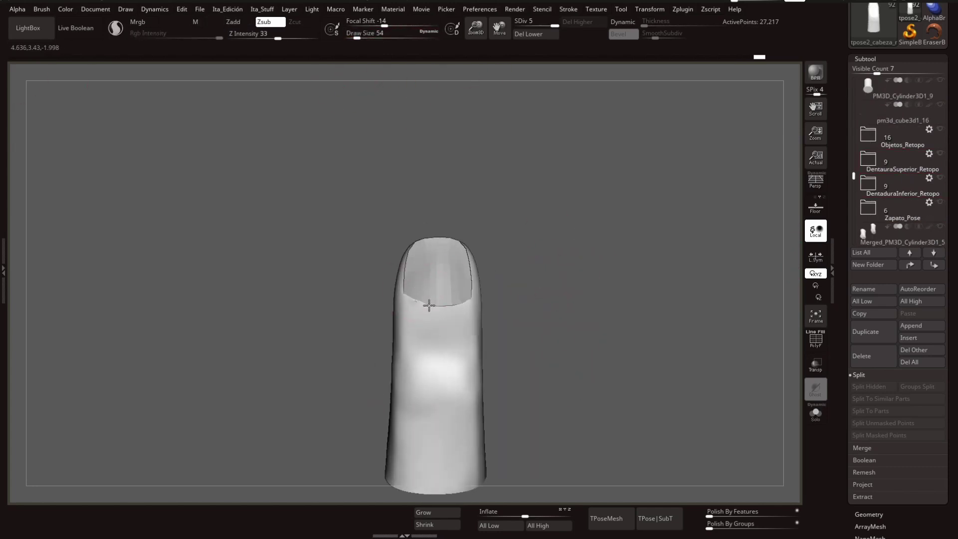
# Step: Fit the nail piece onto the fingertip, checking it from a bent side view
pyautogui.keyDown('alt'); pyautogui.click(475, 294); pyautogui.keyUp('alt')
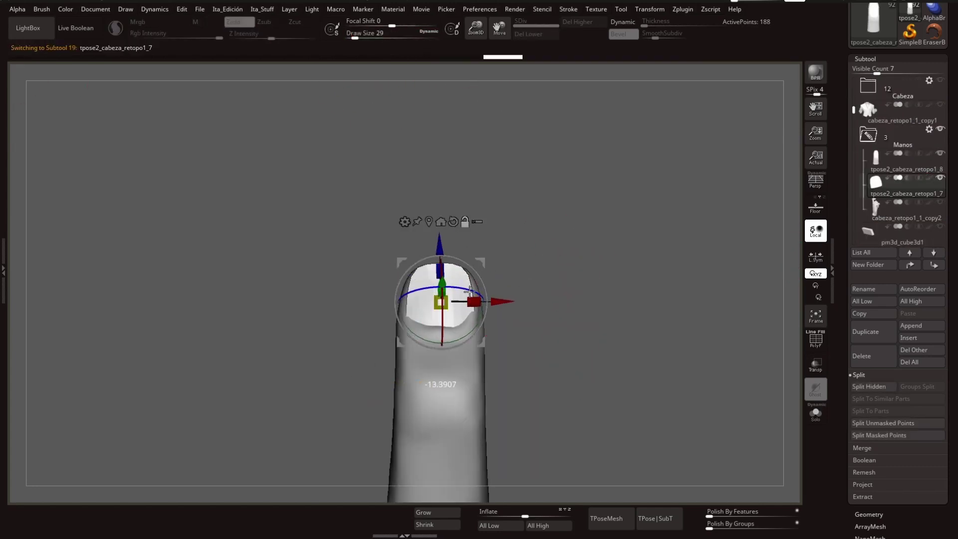
pyautogui.press('q')
pyautogui.keyDown('alt'); pyautogui.click(469, 290); pyautogui.keyUp('alt')
pyautogui.moveTo(499, 297); pyautogui.dragTo(553, 283)
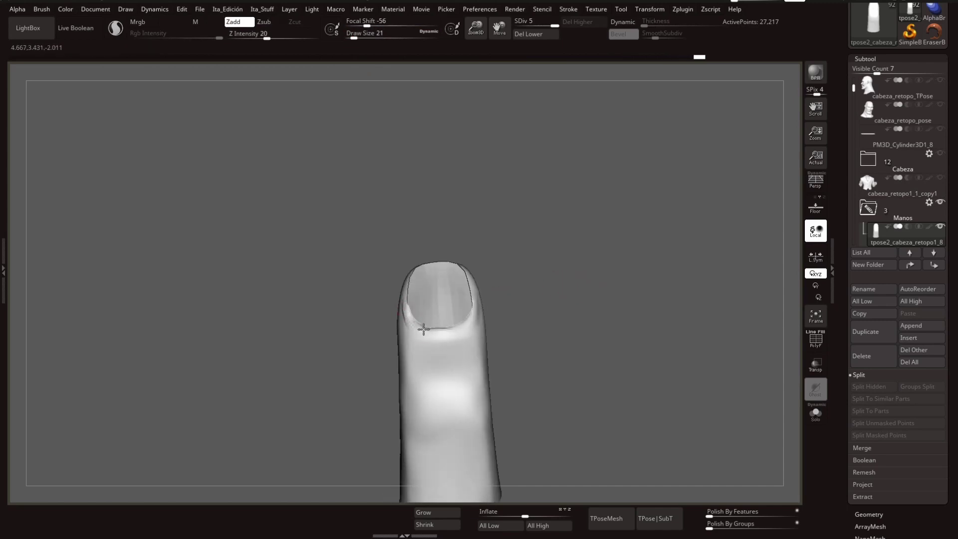
pyautogui.moveTo(475, 303); pyautogui.dragTo(488, 299)
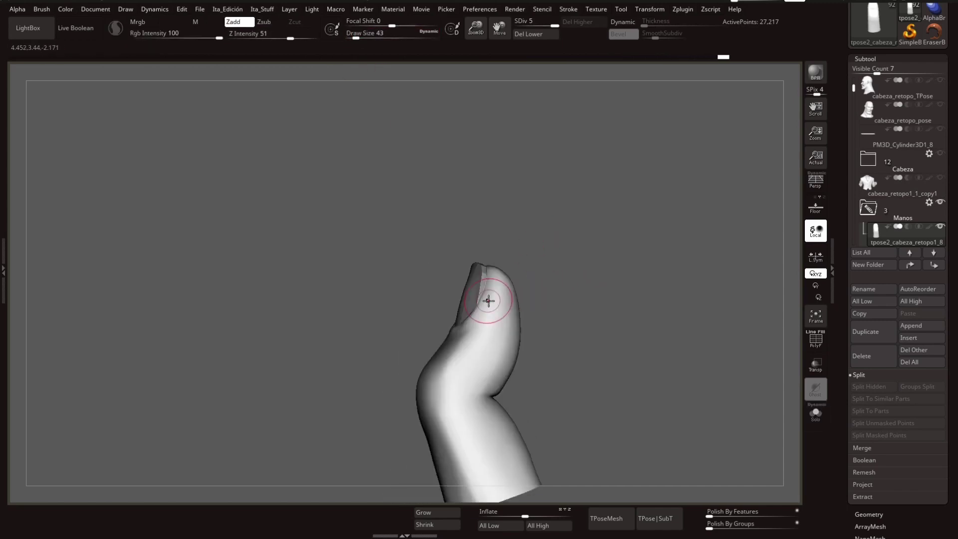
pyautogui.moveTo(556, 278)
pyautogui.mouseDown()
pyautogui.moveTo(555, 300)
pyautogui.moveTo(609, 284)
pyautogui.moveTo(638, 316)
pyautogui.moveTo(671, 417)
pyautogui.mouseUp()
pyautogui.keyDown('alt'); pyautogui.click(543, 312); pyautogui.keyUp('alt')
# Step: Inspect the nail alone in PolyFrame, then show the finger with it and reselect the finger
pyautogui.press('space')
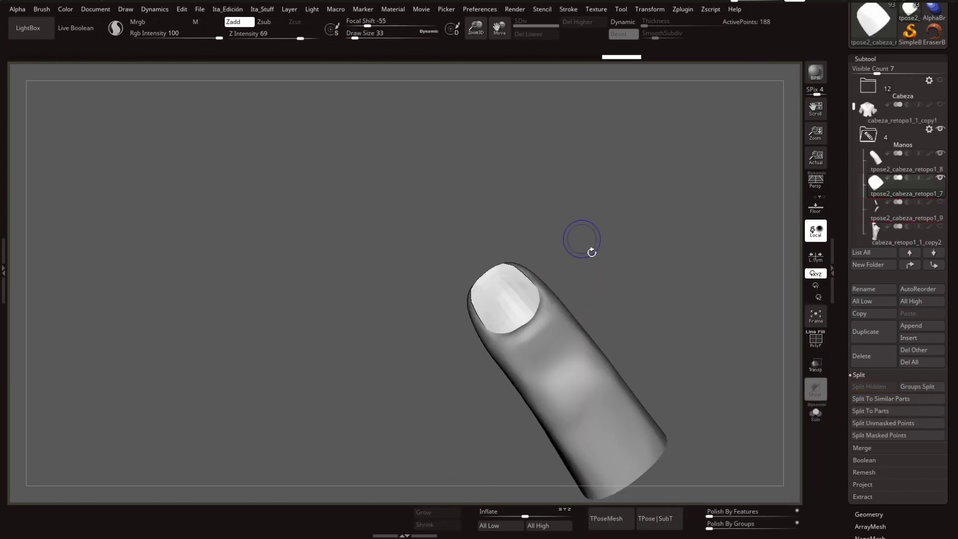
pyautogui.hotkey('shift', 'f')
pyautogui.moveTo(647, 304)
pyautogui.mouseDown()
pyautogui.moveTo(606, 209)
pyautogui.moveTo(638, 315)
pyautogui.moveTo(621, 336)
pyautogui.moveTo(596, 302)
pyautogui.moveTo(559, 295)
pyautogui.moveTo(499, 224)
pyautogui.mouseUp()
pyautogui.hotkey('ctrl', 'shift', 's')
pyautogui.hotkey('shift', 'f')
pyautogui.press('w')
pyautogui.press('q')
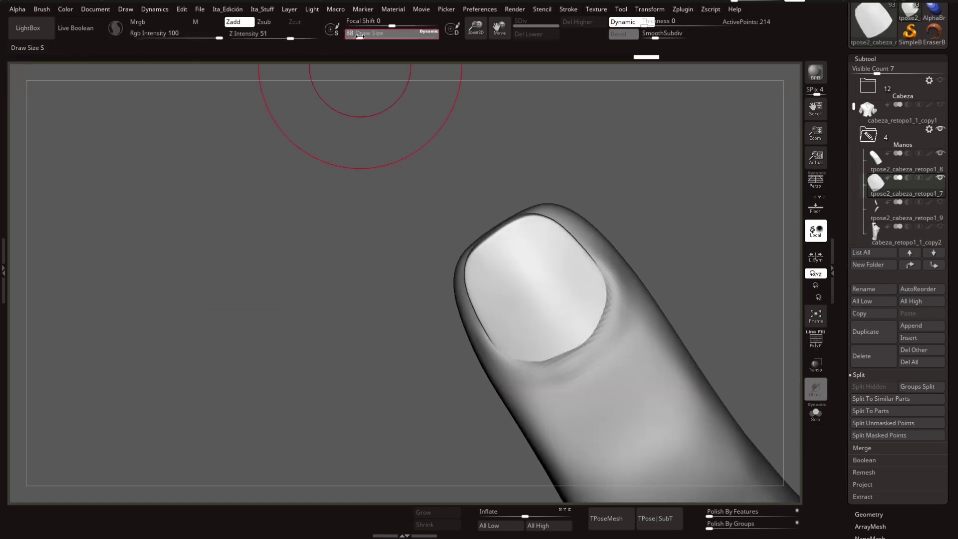
pyautogui.keyDown('alt'); pyautogui.click(496, 222); pyautogui.keyUp('alt')
# Step: Shape the finger's nail and knuckle bend, rotating around the joint, underside and front
pyautogui.moveTo(548, 207)
pyautogui.mouseDown()
pyautogui.moveTo(561, 261)
pyautogui.moveTo(590, 256)
pyautogui.moveTo(473, 265)
pyautogui.moveTo(529, 194)
pyautogui.mouseUp()
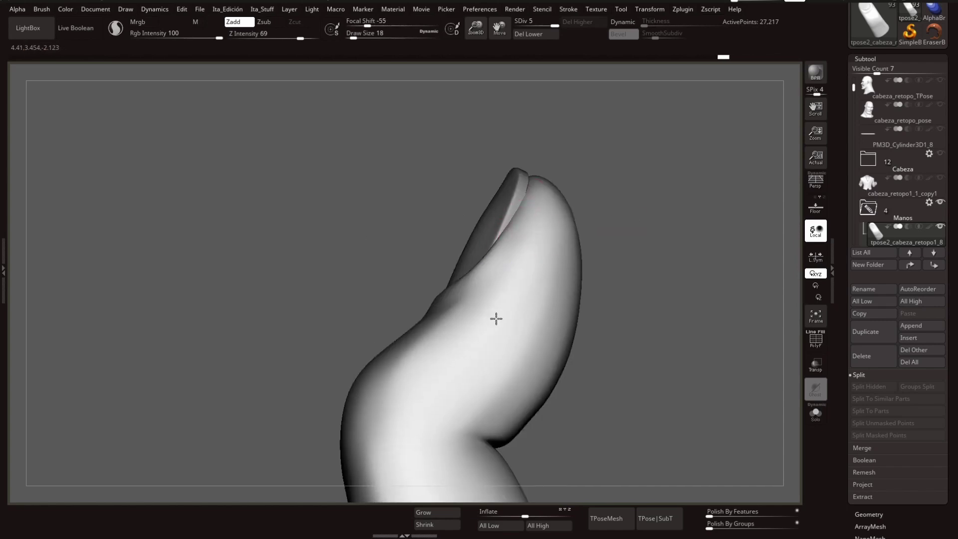
pyautogui.moveTo(496, 319)
pyautogui.mouseDown()
pyautogui.moveTo(516, 297)
pyautogui.moveTo(464, 311)
pyautogui.mouseUp()
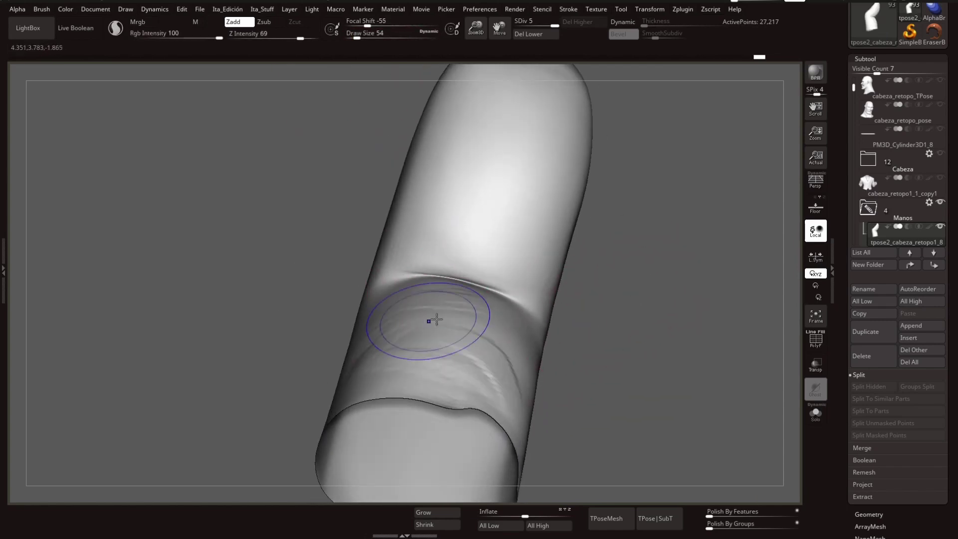
pyautogui.moveTo(320, 76)
pyautogui.mouseDown()
pyautogui.moveTo(400, 281)
pyautogui.moveTo(528, 298)
pyautogui.mouseUp()
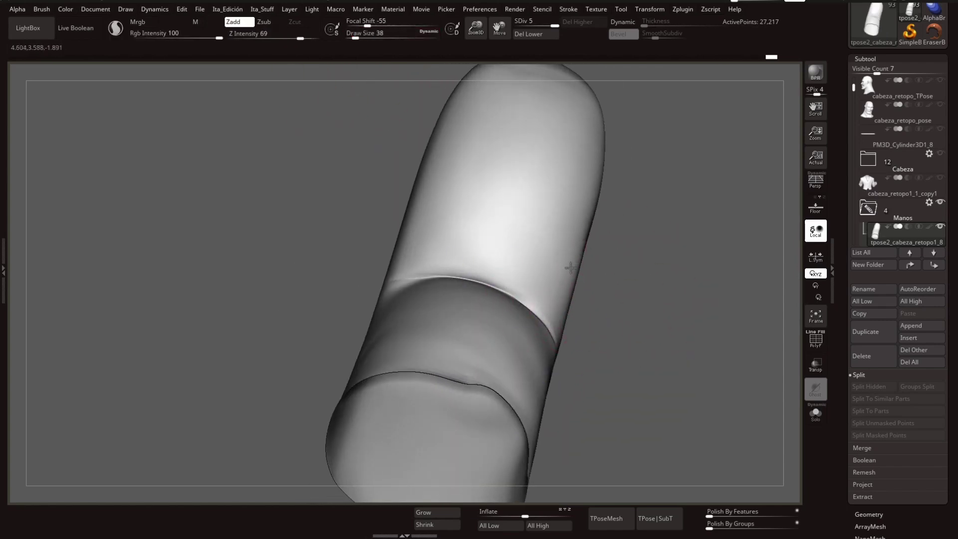
pyautogui.moveTo(570, 268)
pyautogui.mouseDown()
pyautogui.moveTo(492, 239)
pyautogui.moveTo(353, 75)
pyautogui.moveTo(531, 213)
pyautogui.moveTo(454, 283)
pyautogui.moveTo(464, 299)
pyautogui.moveTo(626, 224)
pyautogui.mouseUp()
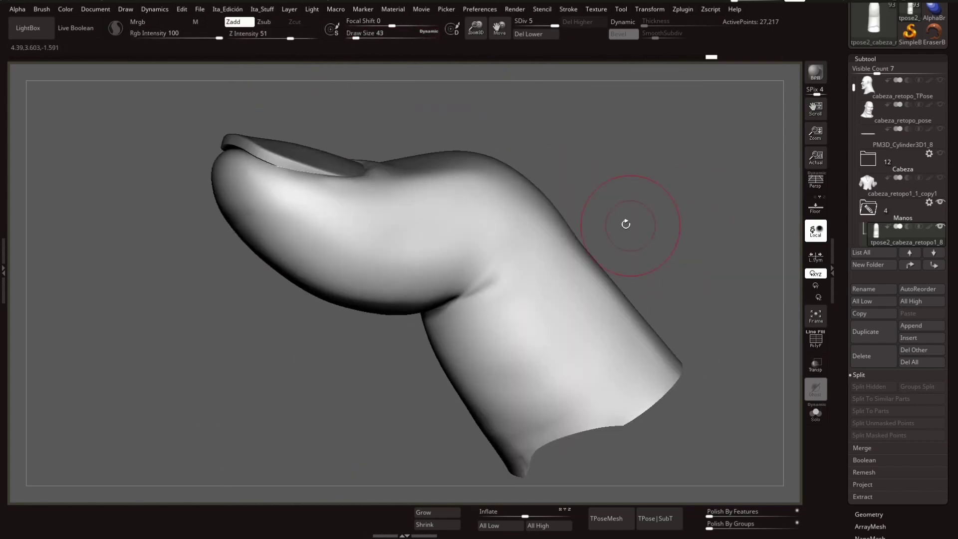
pyautogui.moveTo(538, 233)
pyautogui.mouseDown()
pyautogui.moveTo(492, 261)
pyautogui.moveTo(644, 232)
pyautogui.moveTo(395, 272)
pyautogui.moveTo(539, 258)
pyautogui.moveTo(315, 185)
pyautogui.moveTo(377, 268)
pyautogui.moveTo(467, 231)
pyautogui.moveTo(410, 153)
pyautogui.moveTo(475, 221)
pyautogui.moveTo(365, 324)
pyautogui.moveTo(556, 182)
pyautogui.moveTo(370, 192)
pyautogui.mouseUp()
pyautogui.moveTo(543, 251)
pyautogui.mouseDown()
pyautogui.moveTo(575, 364)
pyautogui.moveTo(645, 274)
pyautogui.moveTo(624, 295)
pyautogui.moveTo(660, 308)
pyautogui.moveTo(490, 310)
pyautogui.moveTo(399, 331)
pyautogui.mouseUp()
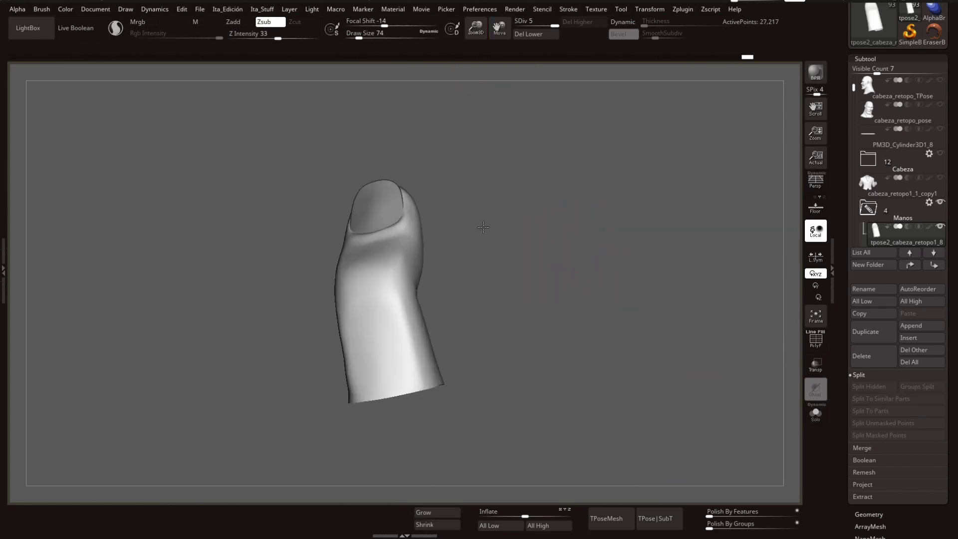
pyautogui.moveTo(563, 310); pyautogui.dragTo(396, 282)
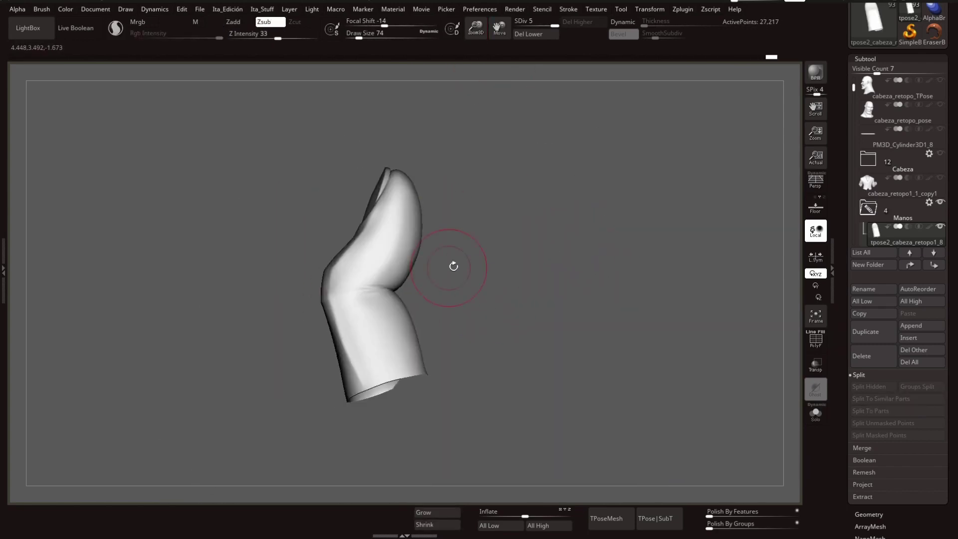
pyautogui.moveTo(453, 266)
pyautogui.mouseDown()
pyautogui.moveTo(349, 274)
pyautogui.moveTo(348, 261)
pyautogui.moveTo(357, 291)
pyautogui.moveTo(450, 188)
pyautogui.moveTo(385, 293)
pyautogui.moveTo(386, 336)
pyautogui.moveTo(531, 343)
pyautogui.mouseUp()
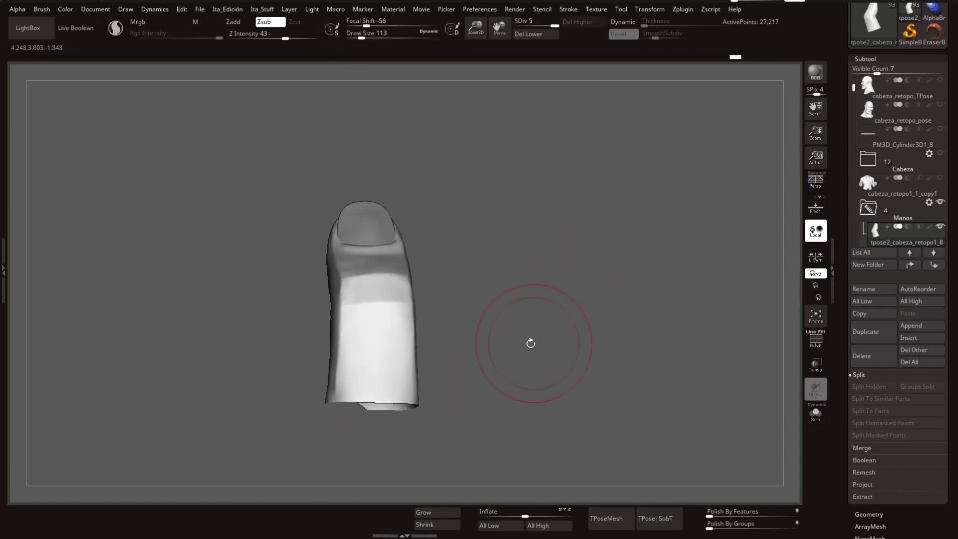
pyautogui.moveTo(340, 251)
pyautogui.mouseDown()
pyautogui.moveTo(507, 288)
pyautogui.moveTo(521, 304)
pyautogui.mouseUp()
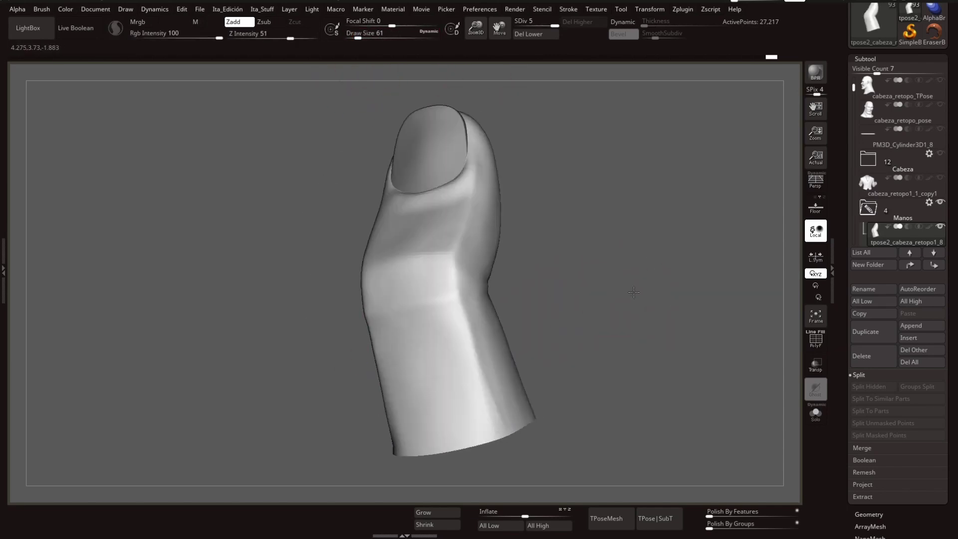
pyautogui.moveTo(381, 357); pyautogui.dragTo(605, 268)
pyautogui.moveTo(429, 246); pyautogui.dragTo(416, 236)
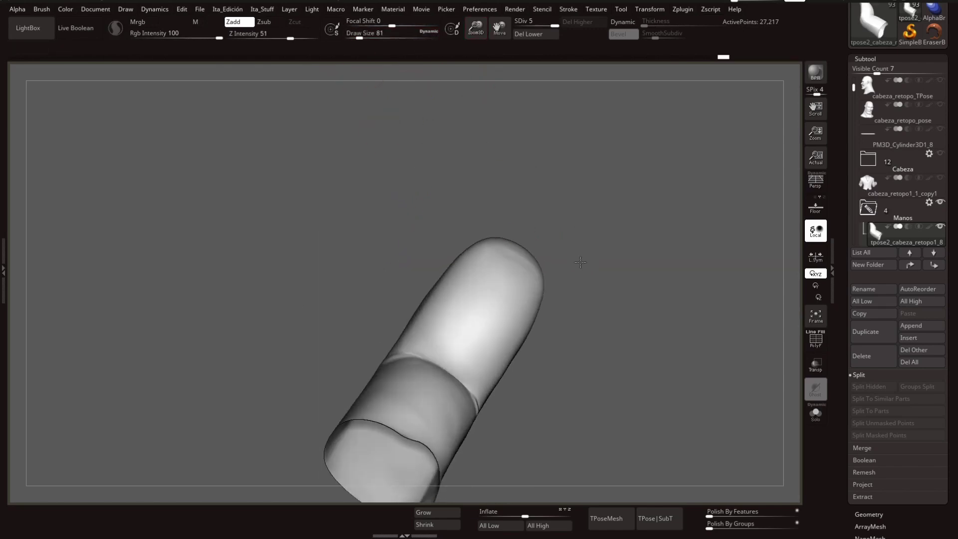
# Step: Turn off Solo to reveal the whole fist and look it over from several angles
pyautogui.keyDown('ctrl'); pyautogui.keyDown('shift'); pyautogui.click(621, 287); pyautogui.keyUp('shift'); pyautogui.keyUp('ctrl')
pyautogui.moveTo(471, 65); pyautogui.dragTo(499, 188)
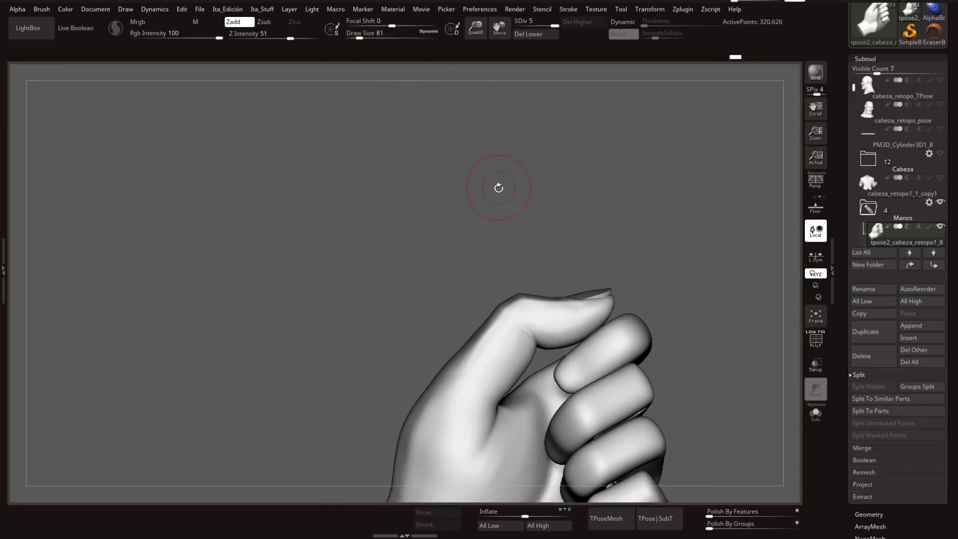
pyautogui.moveTo(446, 361)
pyautogui.mouseDown()
pyautogui.moveTo(487, 364)
pyautogui.moveTo(496, 388)
pyautogui.moveTo(616, 317)
pyautogui.moveTo(633, 259)
pyautogui.moveTo(599, 271)
pyautogui.mouseUp()
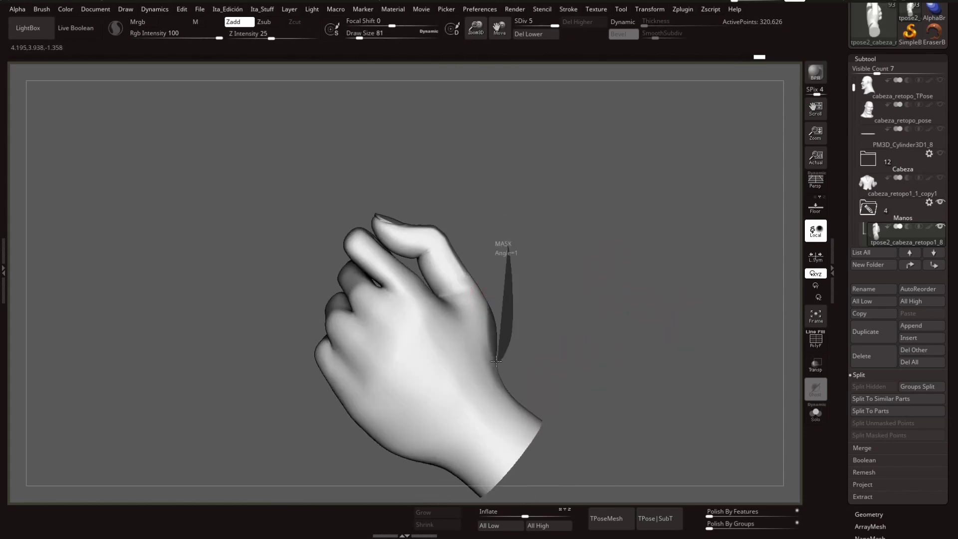
pyautogui.moveTo(496, 361); pyautogui.dragTo(569, 280)
pyautogui.moveTo(453, 341)
pyautogui.mouseDown()
pyautogui.moveTo(509, 229)
pyautogui.moveTo(463, 382)
pyautogui.moveTo(488, 278)
pyautogui.moveTo(537, 274)
pyautogui.moveTo(629, 301)
pyautogui.mouseUp()
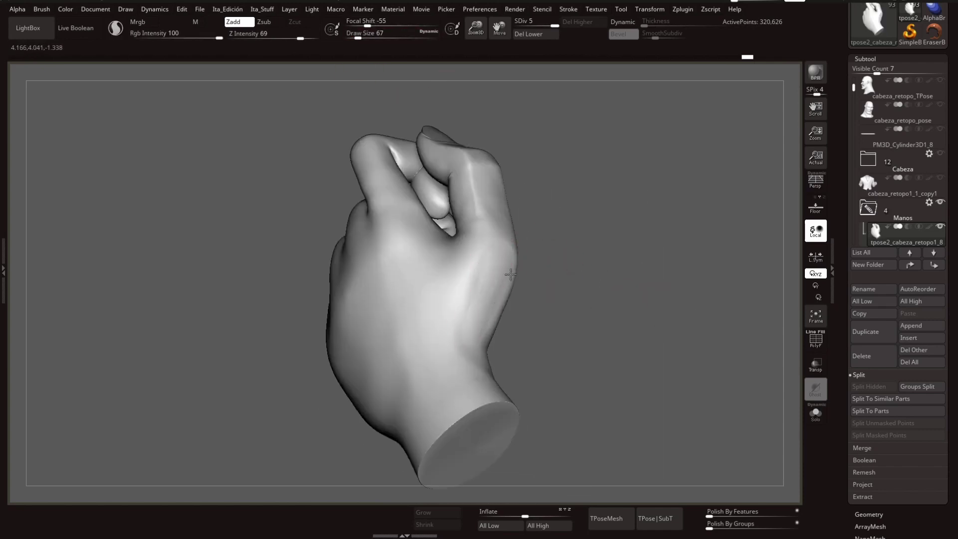
pyautogui.moveTo(510, 274)
pyautogui.mouseDown()
pyautogui.moveTo(608, 253)
pyautogui.moveTo(558, 244)
pyautogui.mouseUp()
# Step: Drop to SDiv 1 with PolyFrame, nudge the finger piece in depth, and return to SDiv 5
pyautogui.hotkey('shift', 'd')
pyautogui.hotkey('shift', 'd')
pyautogui.hotkey('shift', 'd')
pyautogui.hotkey('shift', 'f')
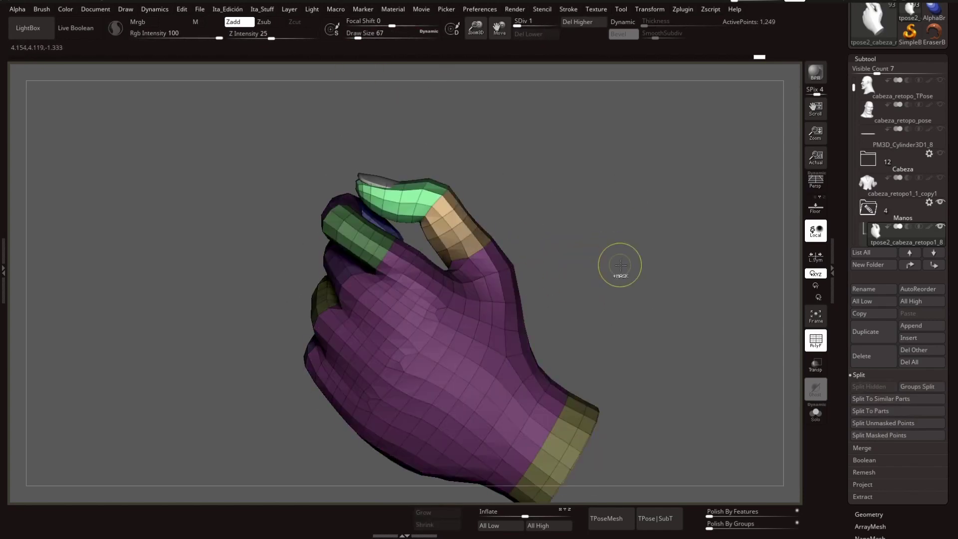
pyautogui.moveTo(472, 236); pyautogui.dragTo(463, 241)
pyautogui.press('q')
pyautogui.press('d')
pyautogui.press('d')
pyautogui.press('d')
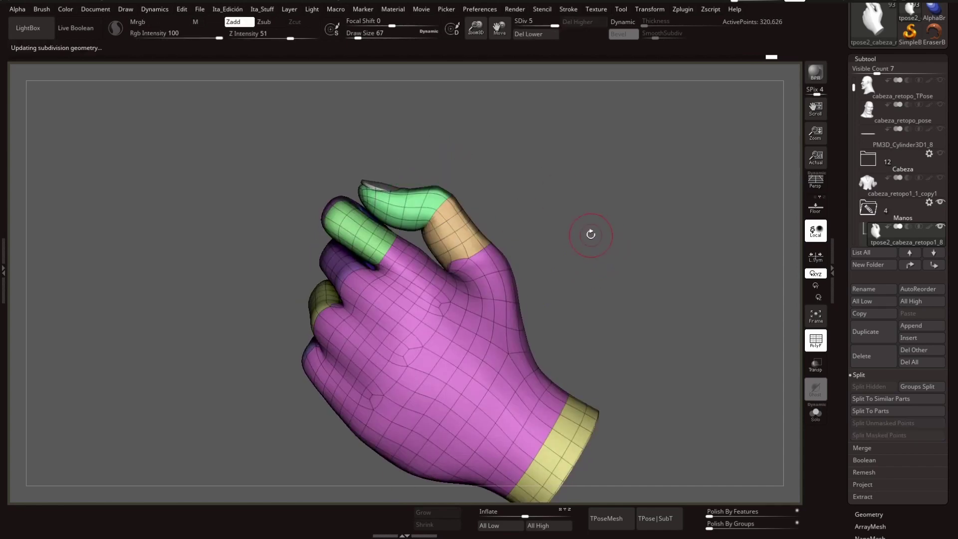
pyautogui.hotkey('shift', 'f')
# Step: Orbit around the full fist to check the finger's new position
pyautogui.moveTo(589, 235); pyautogui.dragTo(534, 224)
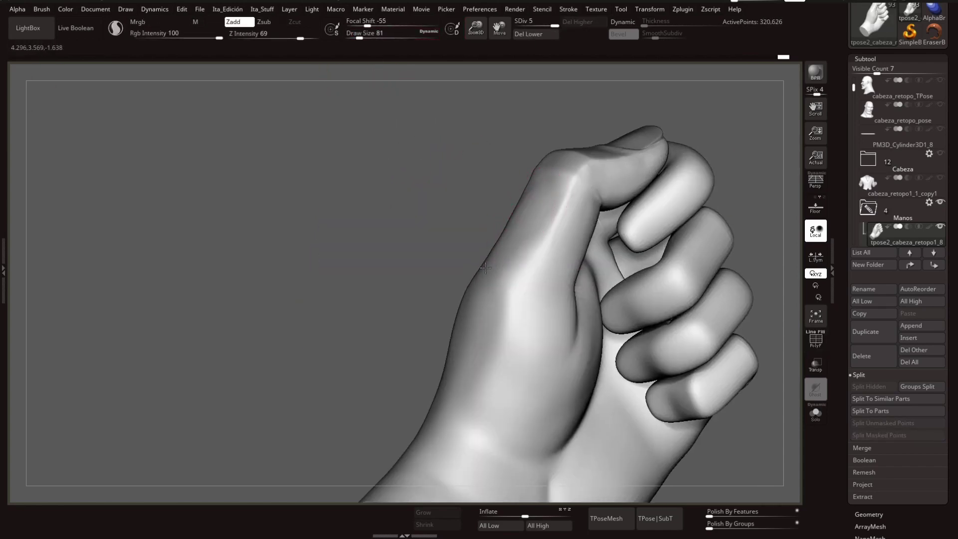
pyautogui.moveTo(456, 100); pyautogui.dragTo(491, 184)
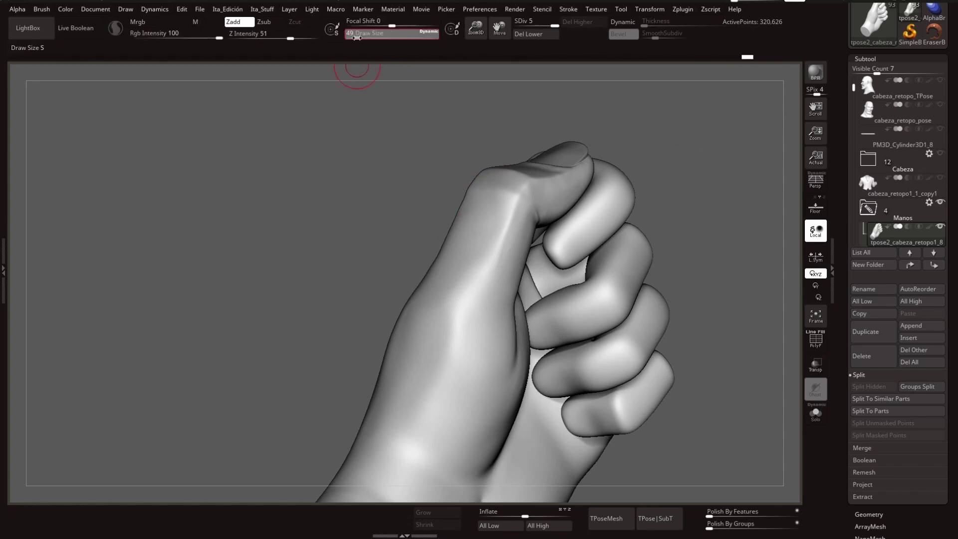
pyautogui.moveTo(454, 232); pyautogui.dragTo(413, 241)
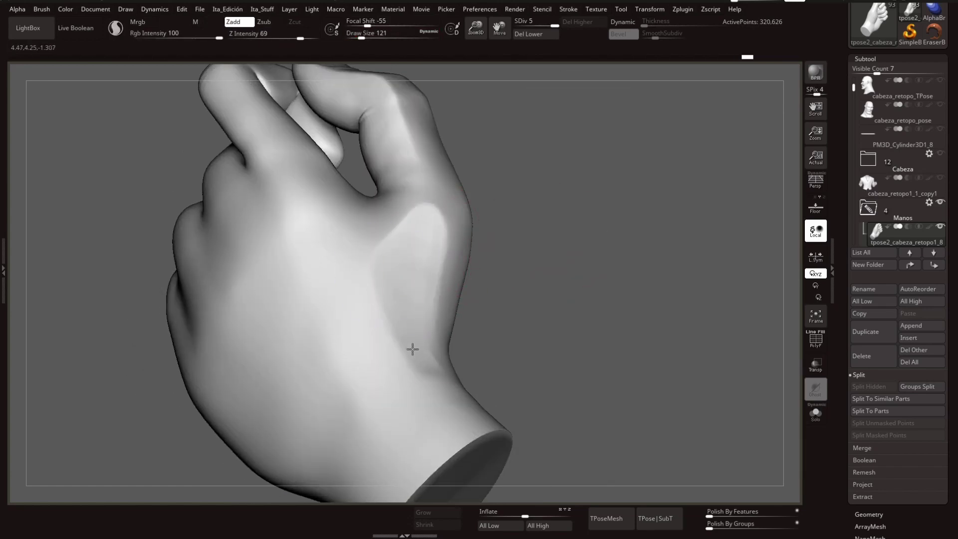
pyautogui.moveTo(413, 350); pyautogui.dragTo(406, 327)
pyautogui.moveTo(499, 310); pyautogui.dragTo(668, 297)
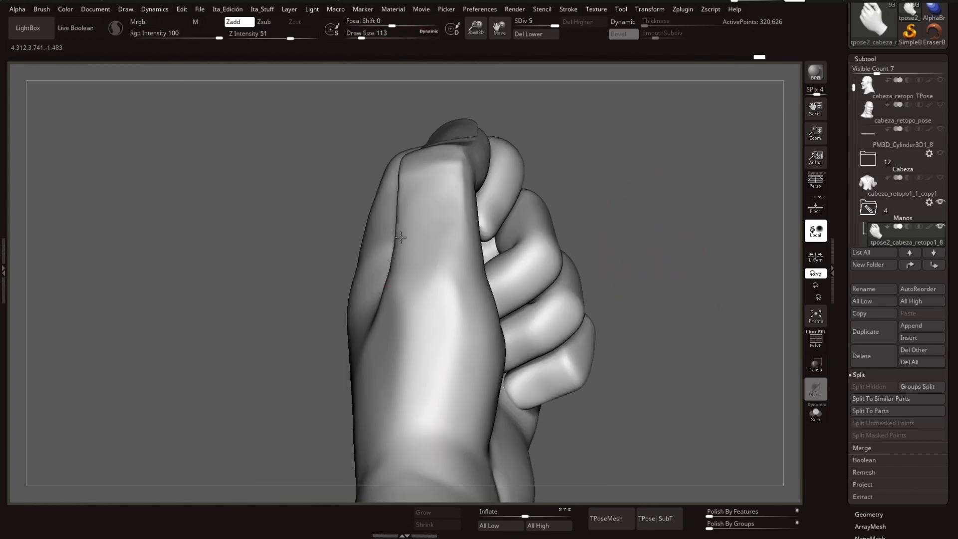
pyautogui.moveTo(361, 82); pyautogui.dragTo(373, 74)
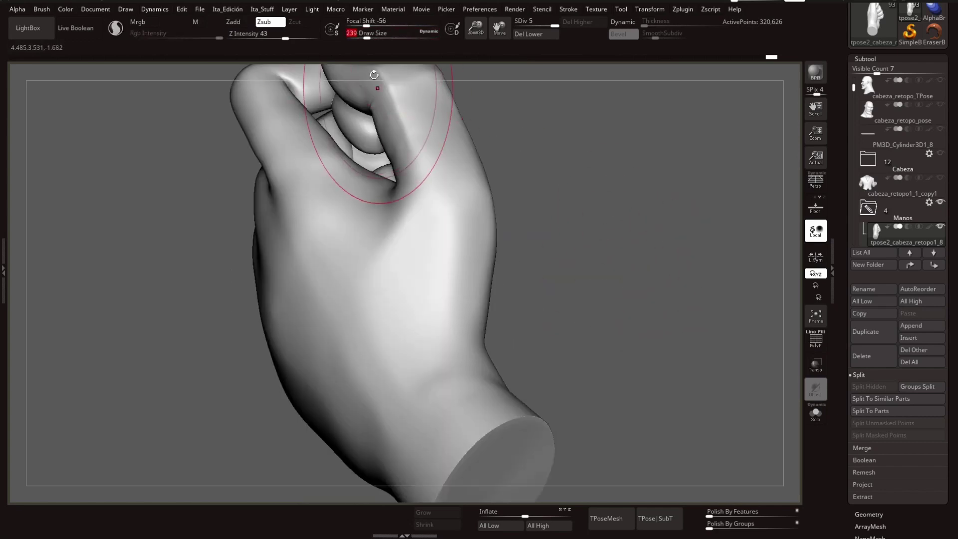
pyautogui.moveTo(425, 258); pyautogui.dragTo(399, 245)
pyautogui.moveTo(632, 280)
pyautogui.mouseDown()
pyautogui.moveTo(436, 278)
pyautogui.moveTo(590, 220)
pyautogui.moveTo(645, 241)
pyautogui.moveTo(674, 266)
pyautogui.moveTo(466, 122)
pyautogui.mouseUp()
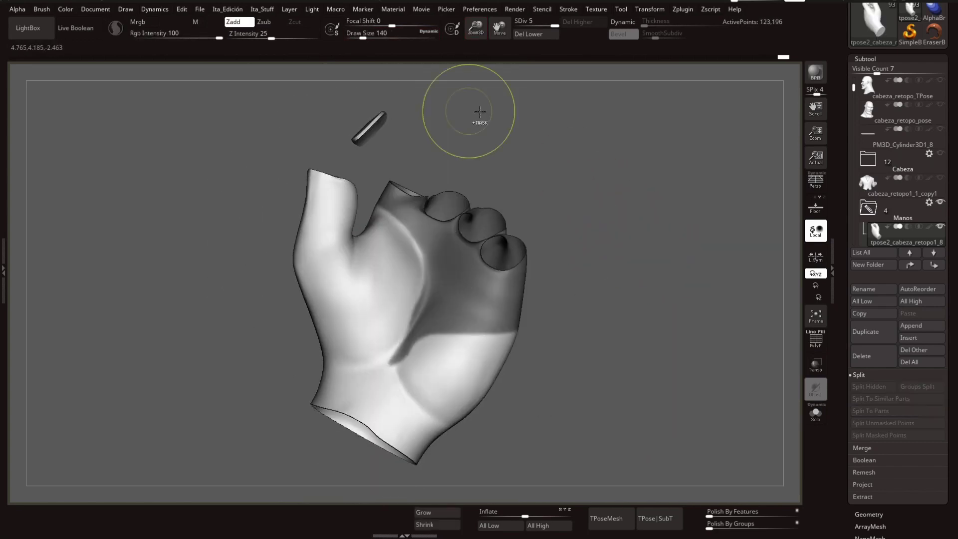
# Step: Sculpt a crease at the thumb web, undo a bad stroke, and switch to the Standard brush
pyautogui.moveTo(372, 234); pyautogui.dragTo(338, 333)
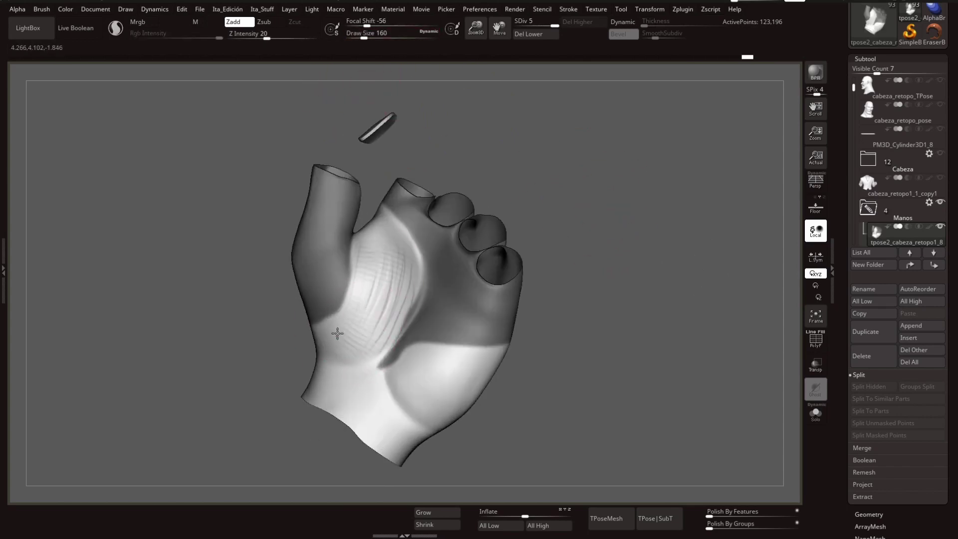
pyautogui.moveTo(476, 20); pyautogui.dragTo(407, 186)
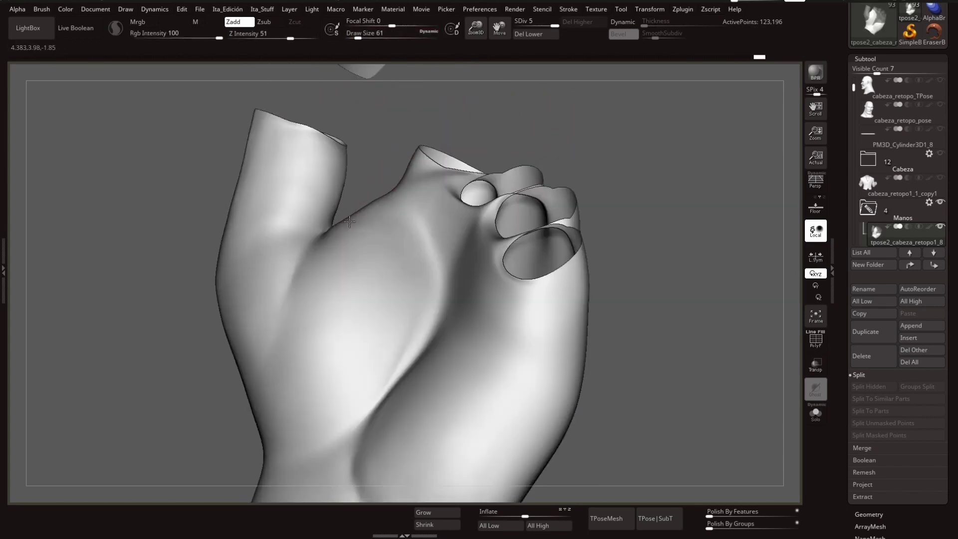
pyautogui.moveTo(549, 125)
pyautogui.mouseDown()
pyautogui.moveTo(616, 156)
pyautogui.moveTo(579, 203)
pyautogui.moveTo(489, 225)
pyautogui.mouseUp()
pyautogui.moveTo(362, 195); pyautogui.dragTo(349, 257)
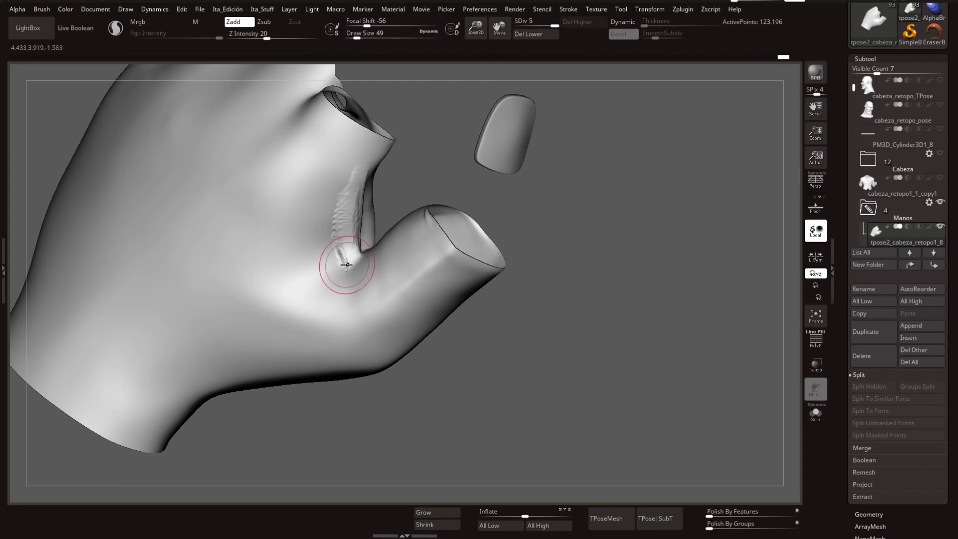
pyautogui.hotkey('ctrl', 'z')
pyautogui.hotkey('ctrl', 'z')
pyautogui.hotkey('ctrl', 'z')
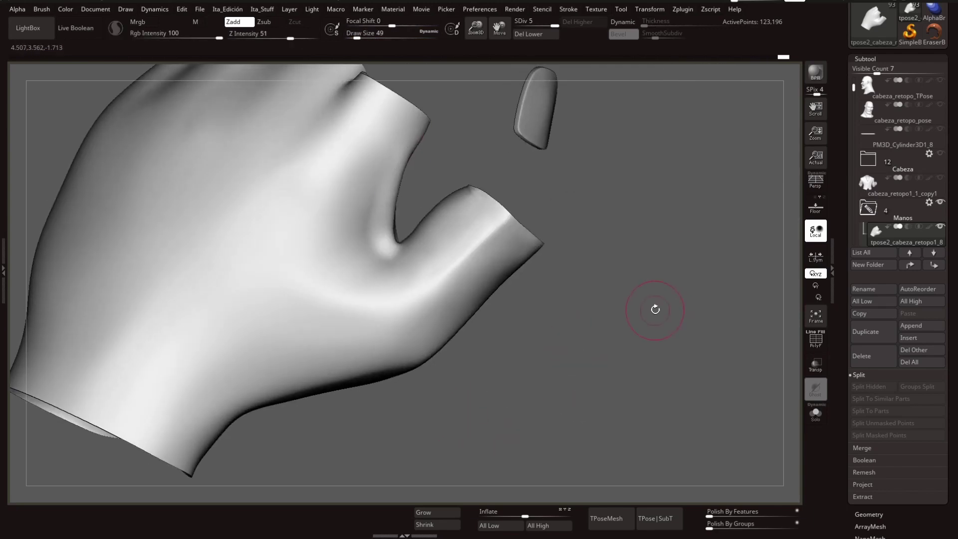
pyautogui.press('b')
pyautogui.press('s')
pyautogui.press('t')
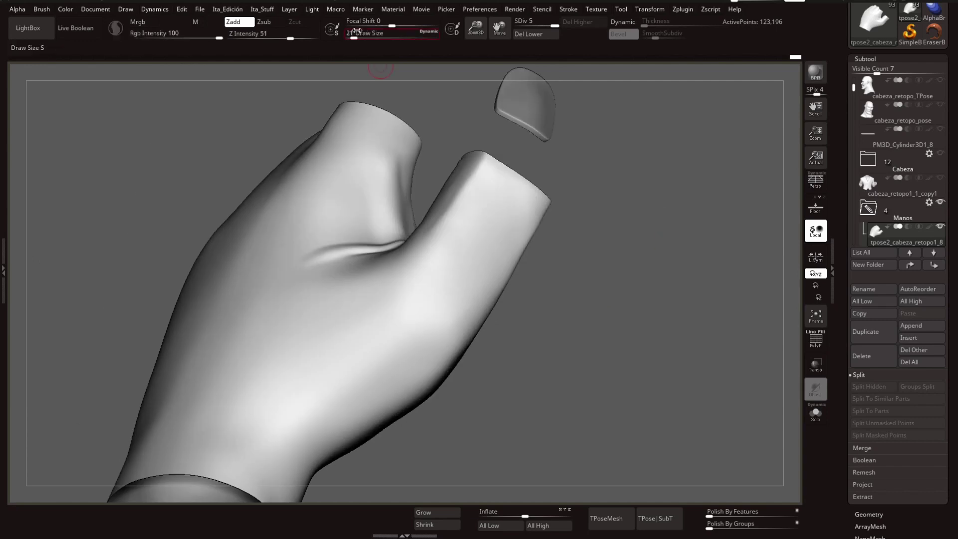
# Step: Refine the back of the hand, checking it from the side, thumb side and below
pyautogui.moveTo(383, 239)
pyautogui.mouseDown(button='right')
pyautogui.moveTo(607, 316)
pyautogui.moveTo(665, 237)
pyautogui.moveTo(339, 270)
pyautogui.moveTo(349, 150)
pyautogui.moveTo(342, 64)
pyautogui.moveTo(376, 294)
pyautogui.moveTo(343, 75)
pyautogui.mouseUp(button='right')
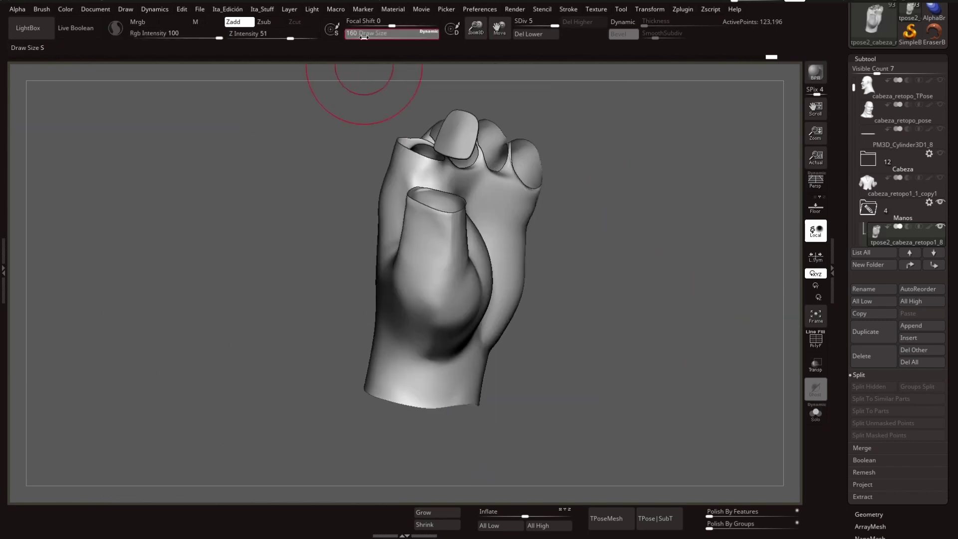
pyautogui.moveTo(633, 270)
pyautogui.mouseDown(button='right')
pyautogui.moveTo(385, 220)
pyautogui.moveTo(685, 289)
pyautogui.moveTo(635, 284)
pyautogui.moveTo(672, 315)
pyautogui.moveTo(289, 188)
pyautogui.moveTo(664, 281)
pyautogui.mouseUp(button='right')
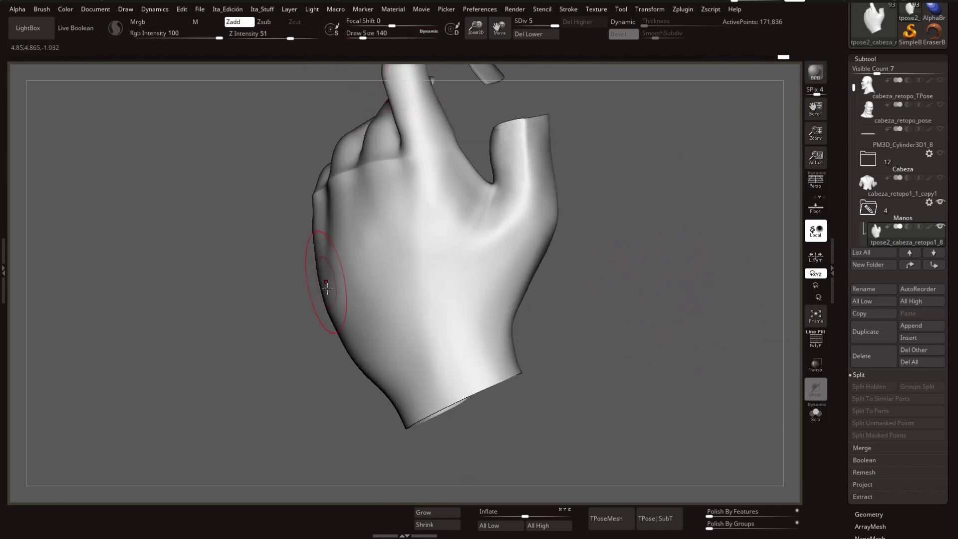
pyautogui.moveTo(334, 312); pyautogui.dragTo(362, 39, button='right')
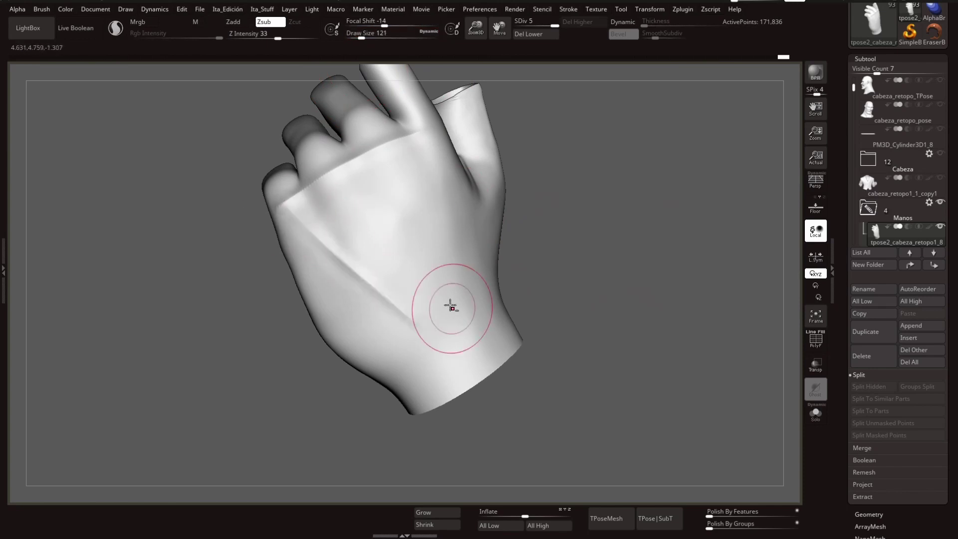
pyautogui.moveTo(569, 290)
pyautogui.mouseDown(button='right')
pyautogui.moveTo(399, 349)
pyautogui.moveTo(353, 32)
pyautogui.moveTo(520, 321)
pyautogui.moveTo(299, 333)
pyautogui.moveTo(342, 242)
pyautogui.moveTo(415, 298)
pyautogui.moveTo(391, 353)
pyautogui.moveTo(589, 298)
pyautogui.moveTo(357, 228)
pyautogui.mouseUp(button='right')
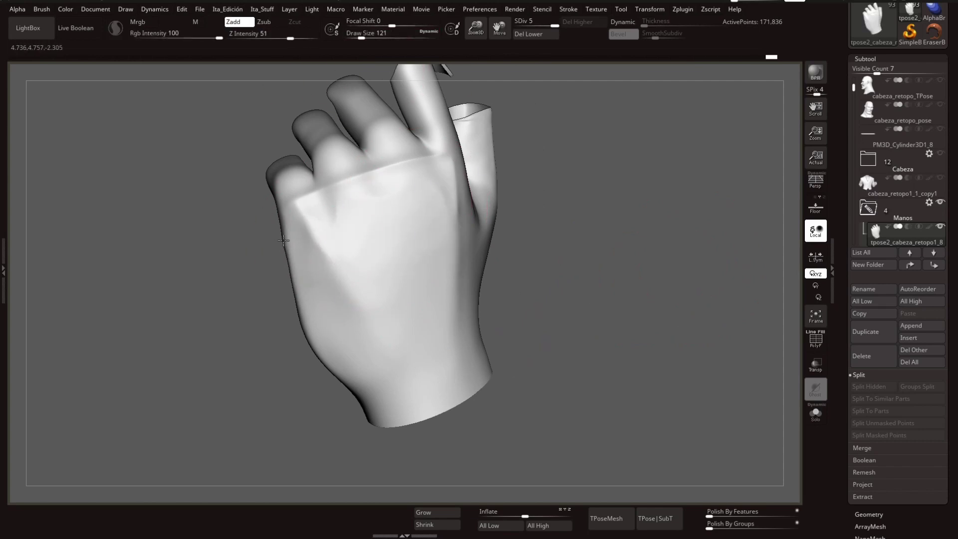
pyautogui.moveTo(283, 240); pyautogui.dragTo(435, 171, button='right')
pyautogui.moveTo(645, 240); pyautogui.dragTo(538, 248, button='right')
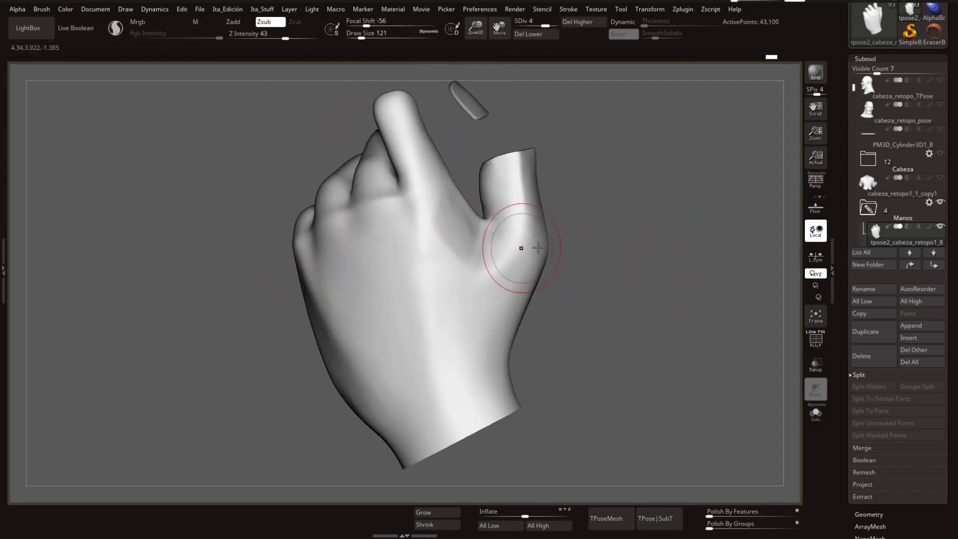
pyautogui.moveTo(434, 331)
pyautogui.mouseDown(button='right')
pyautogui.moveTo(720, 196)
pyautogui.moveTo(712, 331)
pyautogui.moveTo(499, 257)
pyautogui.moveTo(710, 310)
pyautogui.moveTo(653, 266)
pyautogui.moveTo(520, 331)
pyautogui.moveTo(499, 235)
pyautogui.moveTo(526, 343)
pyautogui.moveTo(477, 340)
pyautogui.moveTo(458, 368)
pyautogui.moveTo(417, 353)
pyautogui.moveTo(556, 323)
pyautogui.moveTo(327, 59)
pyautogui.mouseUp(button='right')
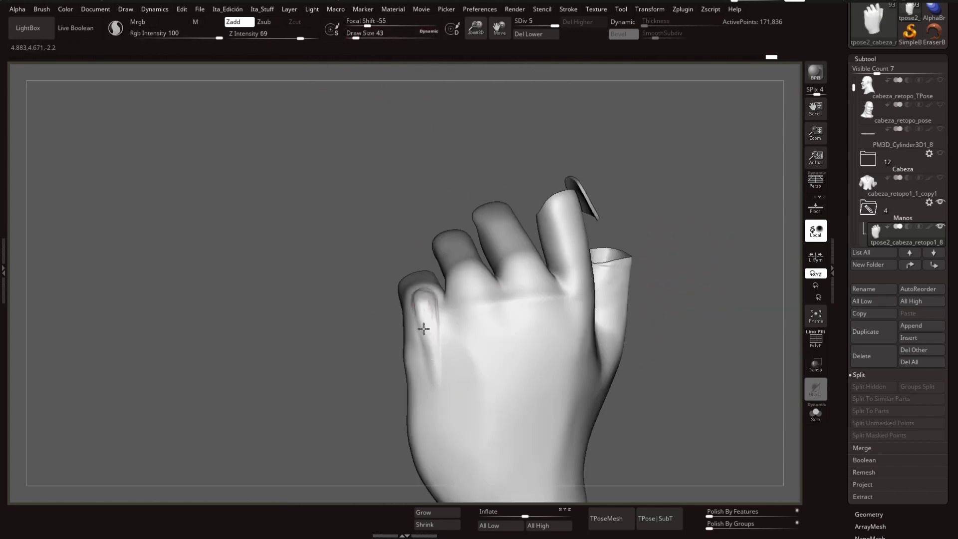
# Step: Shrink the brush and sculpt the knuckles across the back of the hand from several angles
pyautogui.moveTo(424, 328)
pyautogui.mouseDown(button='right')
pyautogui.moveTo(406, 261)
pyautogui.moveTo(519, 320)
pyautogui.moveTo(460, 252)
pyautogui.moveTo(619, 305)
pyautogui.moveTo(430, 359)
pyautogui.moveTo(352, 80)
pyautogui.moveTo(440, 229)
pyautogui.moveTo(429, 426)
pyautogui.moveTo(384, 69)
pyautogui.moveTo(359, 71)
pyautogui.moveTo(446, 324)
pyautogui.moveTo(472, 309)
pyautogui.moveTo(465, 277)
pyautogui.moveTo(417, 310)
pyautogui.moveTo(449, 224)
pyautogui.moveTo(524, 150)
pyautogui.moveTo(568, 132)
pyautogui.mouseUp(button='right')
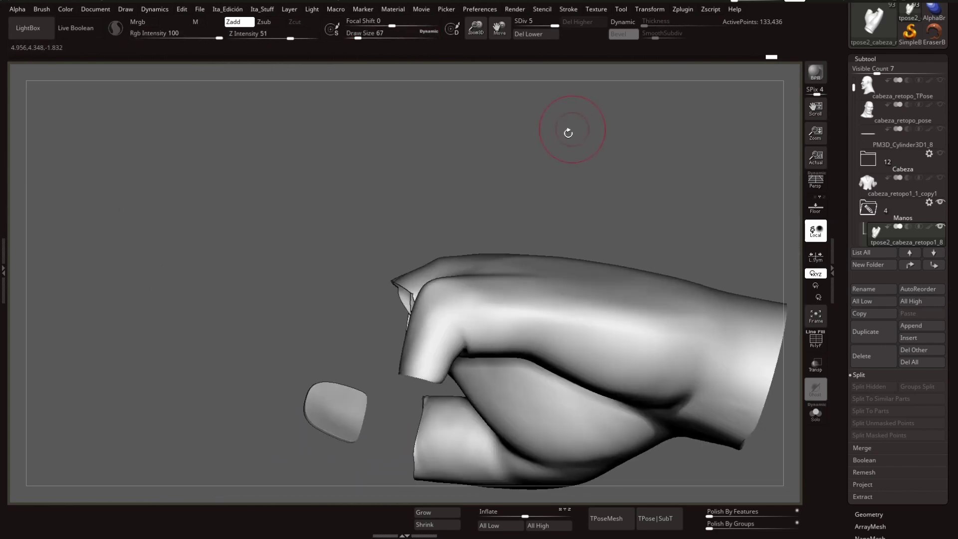
pyautogui.moveTo(603, 204)
pyautogui.mouseDown(button='right')
pyautogui.moveTo(625, 274)
pyautogui.moveTo(574, 282)
pyautogui.moveTo(402, 224)
pyautogui.moveTo(570, 292)
pyautogui.moveTo(397, 293)
pyautogui.moveTo(616, 235)
pyautogui.moveTo(438, 229)
pyautogui.moveTo(663, 234)
pyautogui.mouseUp(button='right')
pyautogui.moveTo(358, 36); pyautogui.dragTo(357, 36)
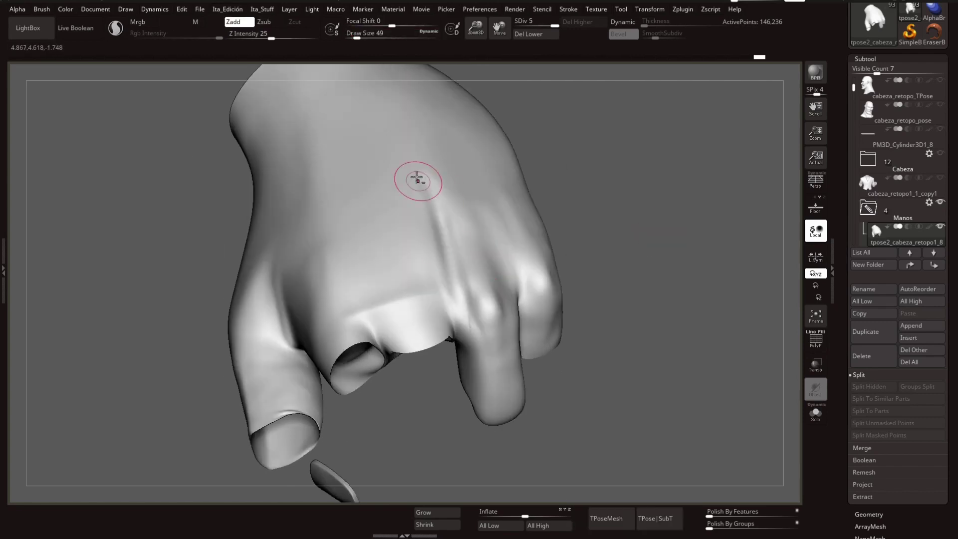
pyautogui.moveTo(452, 232); pyautogui.dragTo(487, 188, button='right')
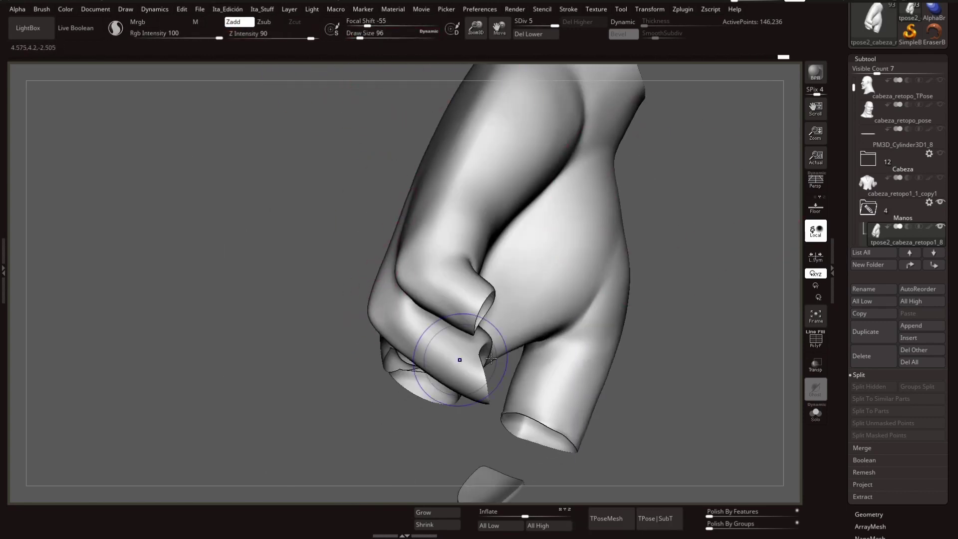
pyautogui.moveTo(599, 257)
pyautogui.mouseDown()
pyautogui.moveTo(614, 247)
pyautogui.moveTo(608, 268)
pyautogui.moveTo(664, 263)
pyautogui.mouseUp()
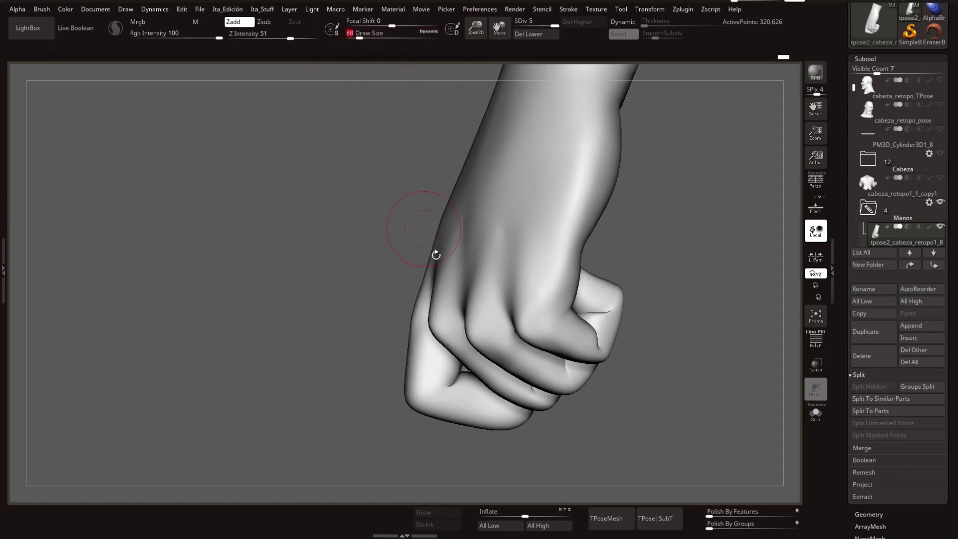
# Step: Mask the finger pieces, invert the mask, and shape the pinky fingertip into the fist
pyautogui.moveTo(348, 310)
pyautogui.mouseDown()
pyautogui.moveTo(428, 278)
pyautogui.moveTo(651, 270)
pyautogui.moveTo(579, 304)
pyautogui.moveTo(539, 274)
pyautogui.mouseUp()
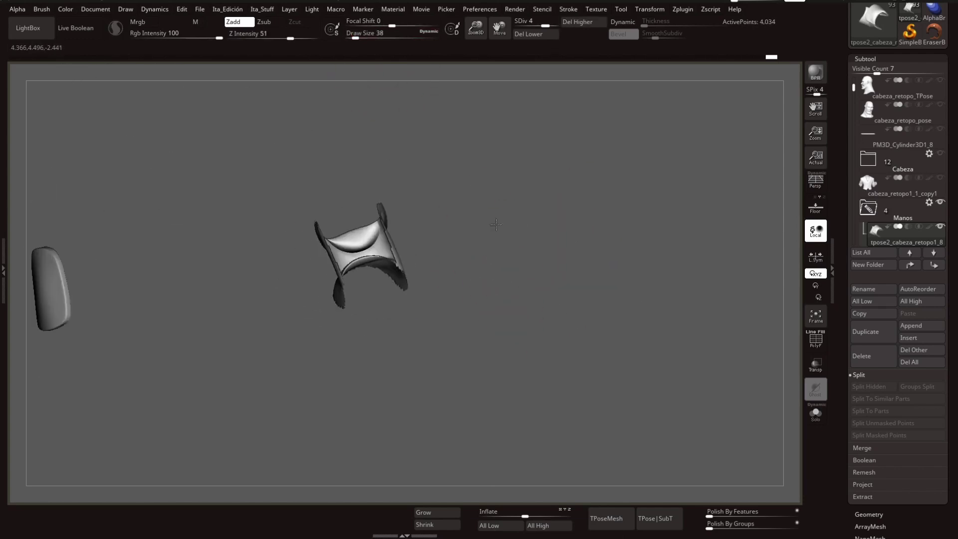
pyautogui.moveTo(496, 225); pyautogui.dragTo(534, 230)
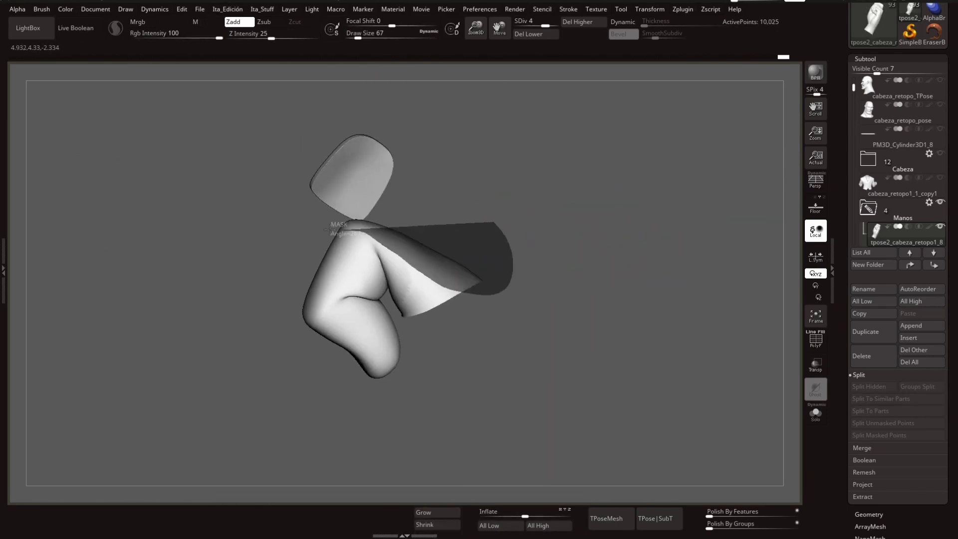
pyautogui.moveTo(399, 224); pyautogui.dragTo(480, 290, button='right')
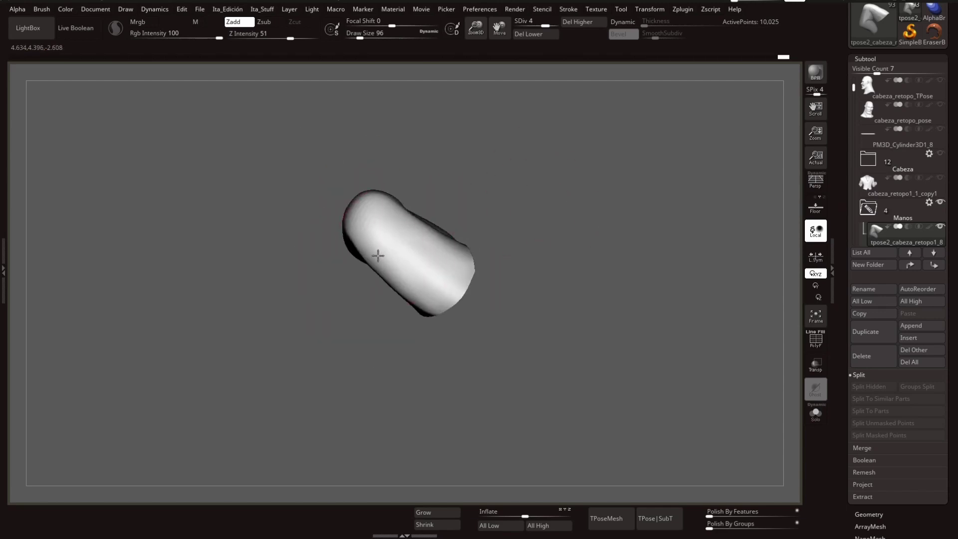
pyautogui.moveTo(344, 170)
pyautogui.mouseDown(button='right')
pyautogui.moveTo(353, 75)
pyautogui.moveTo(513, 188)
pyautogui.moveTo(488, 253)
pyautogui.moveTo(547, 262)
pyautogui.mouseUp(button='right')
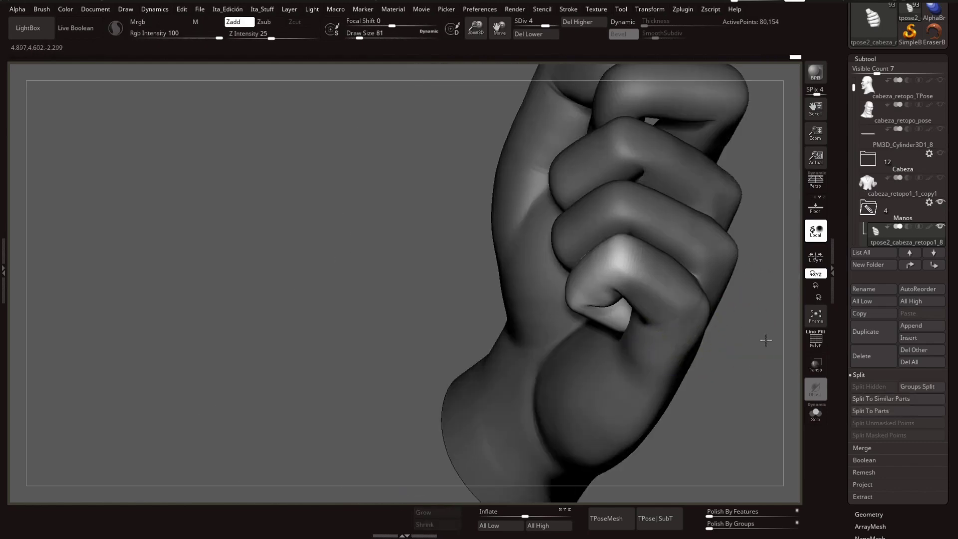
pyautogui.keyDown('ctrl'); pyautogui.click(754, 254); pyautogui.keyUp('ctrl')
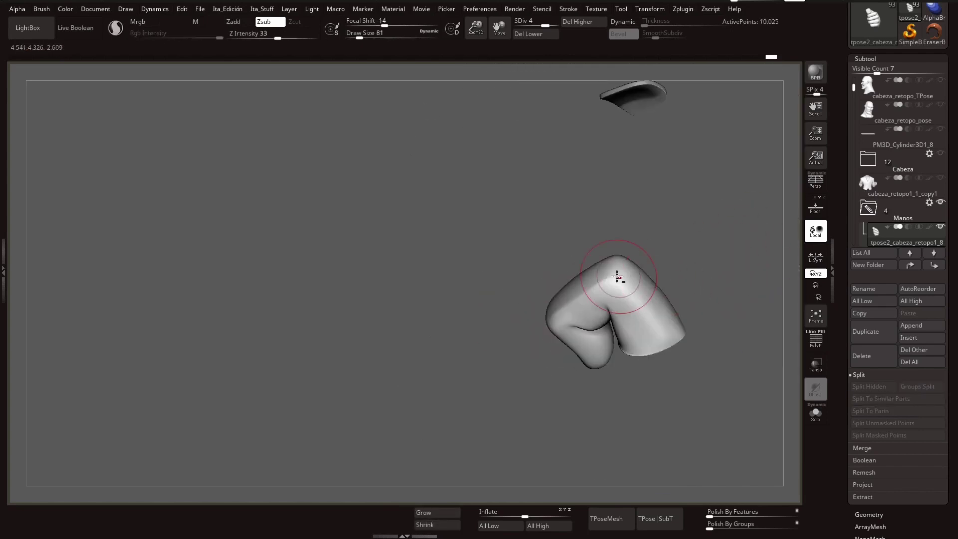
pyautogui.moveTo(640, 271); pyautogui.dragTo(723, 244)
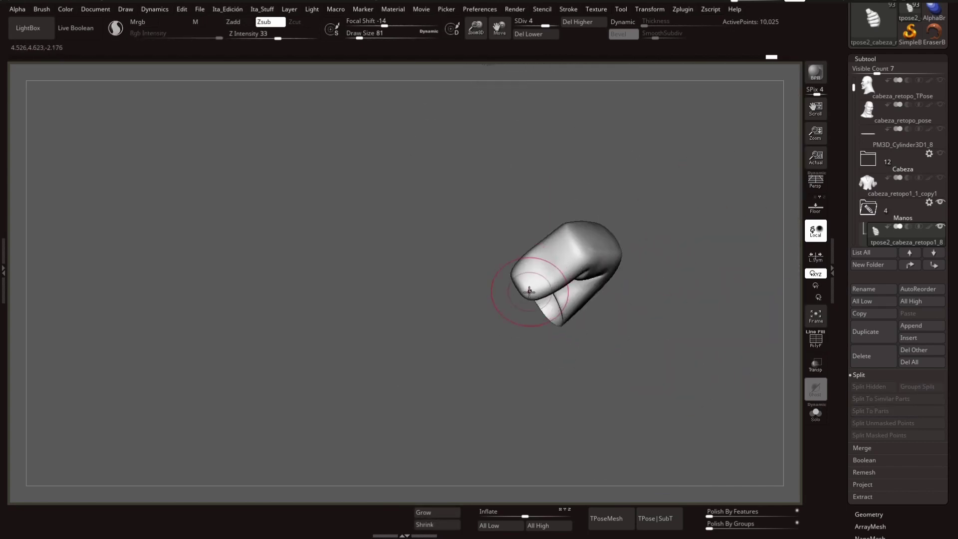
pyautogui.moveTo(636, 245); pyautogui.dragTo(537, 247)
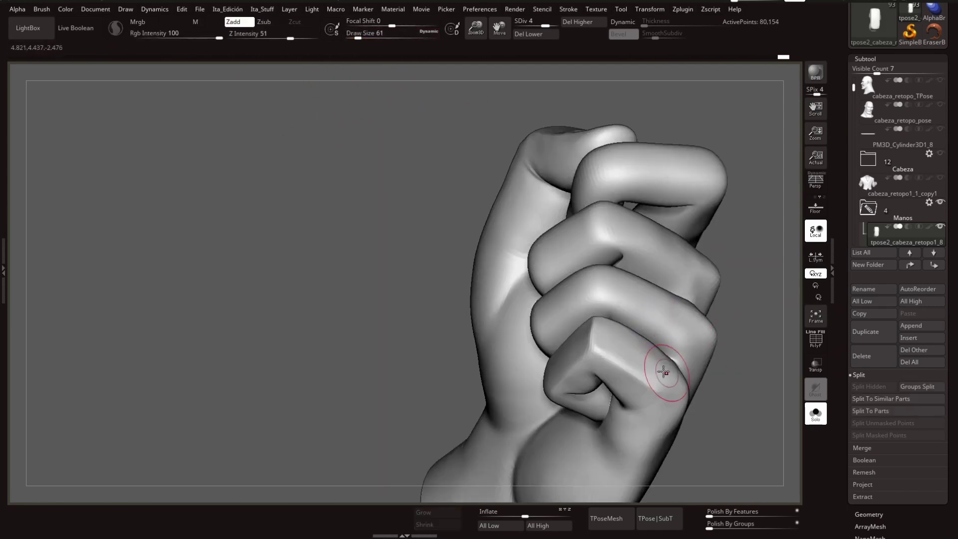
# Step: Switch to the gizmo, solo the bent finger piece, drop to SDiv 1 and turn on PolyFrame
pyautogui.moveTo(539, 298)
pyautogui.mouseDown()
pyautogui.moveTo(674, 305)
pyautogui.moveTo(704, 398)
pyautogui.moveTo(564, 324)
pyautogui.moveTo(709, 398)
pyautogui.moveTo(507, 372)
pyautogui.moveTo(631, 314)
pyautogui.moveTo(569, 344)
pyautogui.mouseUp()
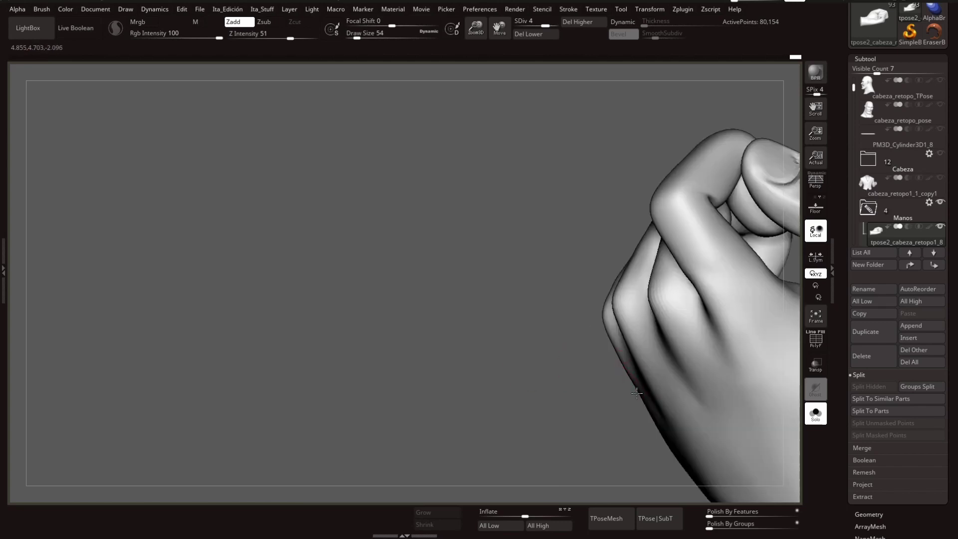
pyautogui.moveTo(649, 359)
pyautogui.mouseDown(button='right')
pyautogui.moveTo(690, 340)
pyautogui.moveTo(653, 264)
pyautogui.mouseUp(button='right')
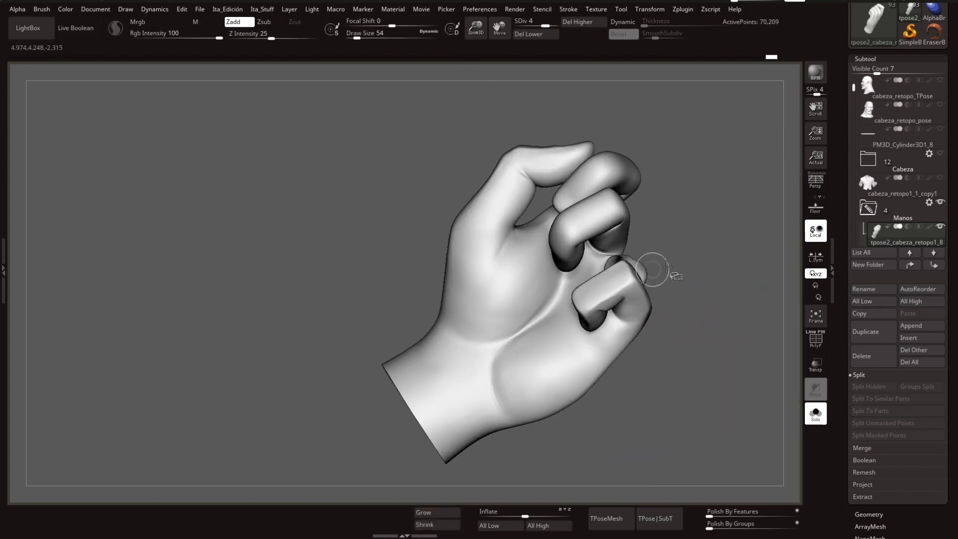
pyautogui.press('w')
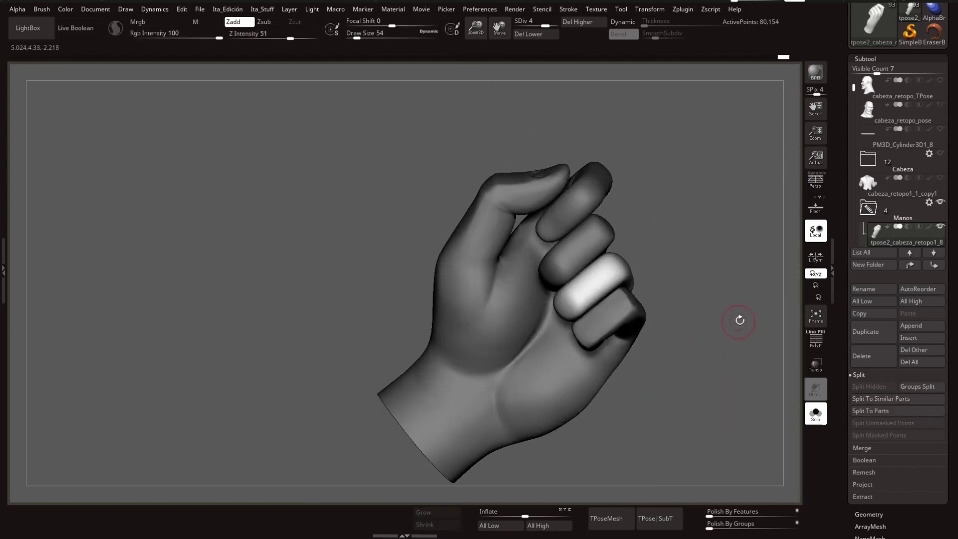
pyautogui.keyDown('ctrl'); pyautogui.keyDown('shift'); pyautogui.click(589, 295); pyautogui.keyUp('shift'); pyautogui.keyUp('ctrl')
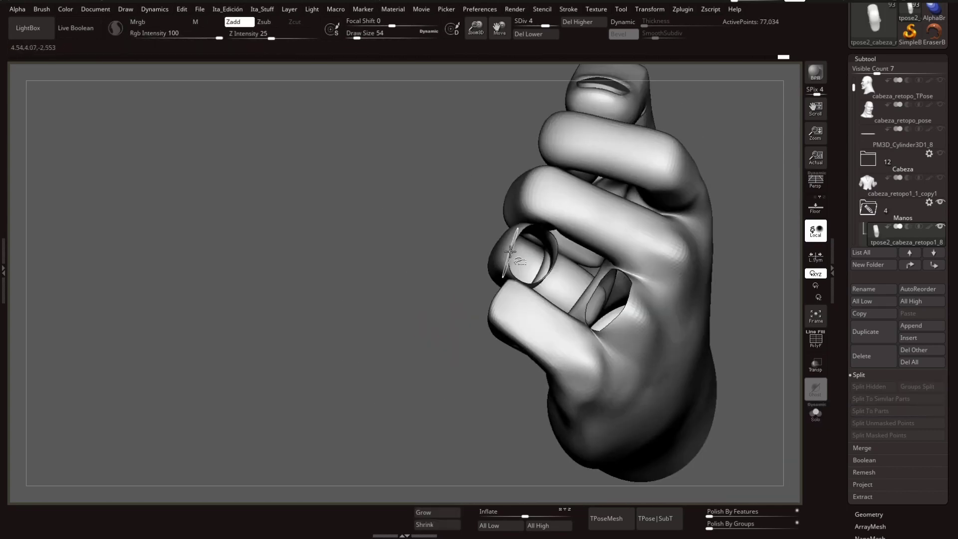
pyautogui.hotkey('shift', 'd')
pyautogui.hotkey('shift', 'd')
pyautogui.hotkey('shift', 'd')
pyautogui.hotkey('shift', 'f')
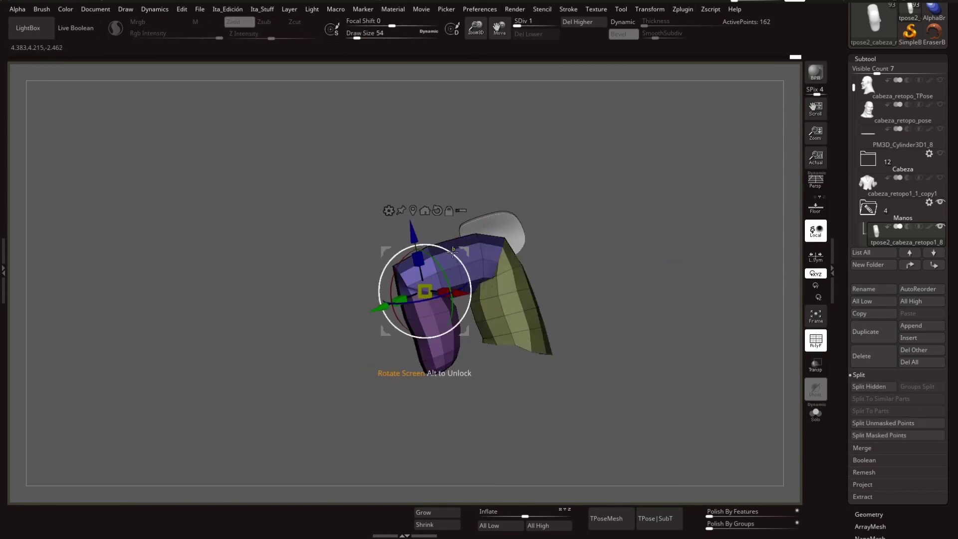
# Step: Return the bent piece to SDiv 5, enlarge the brush and reshape it while orbiting
pyautogui.moveTo(452, 251); pyautogui.dragTo(456, 234)
pyautogui.moveTo(569, 245); pyautogui.dragTo(693, 257)
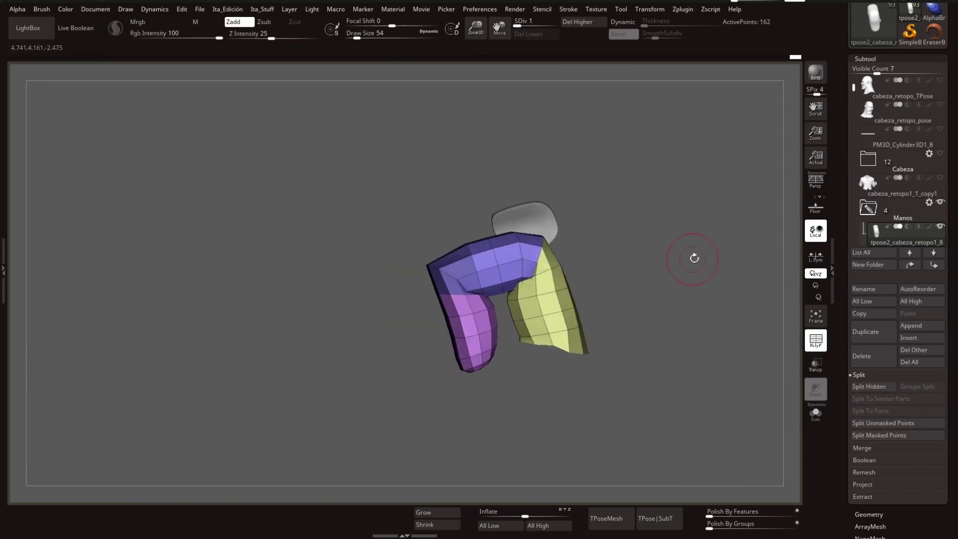
pyautogui.press('d')
pyautogui.press('d')
pyautogui.press('d')
pyautogui.hotkey('shift', 'f')
pyautogui.moveTo(545, 290)
pyautogui.mouseDown()
pyautogui.moveTo(439, 311)
pyautogui.moveTo(556, 189)
pyautogui.moveTo(377, 240)
pyautogui.mouseUp()
pyautogui.moveTo(419, 271)
pyautogui.mouseDown()
pyautogui.moveTo(278, 229)
pyautogui.moveTo(501, 274)
pyautogui.moveTo(353, 64)
pyautogui.moveTo(364, 33)
pyautogui.mouseUp()
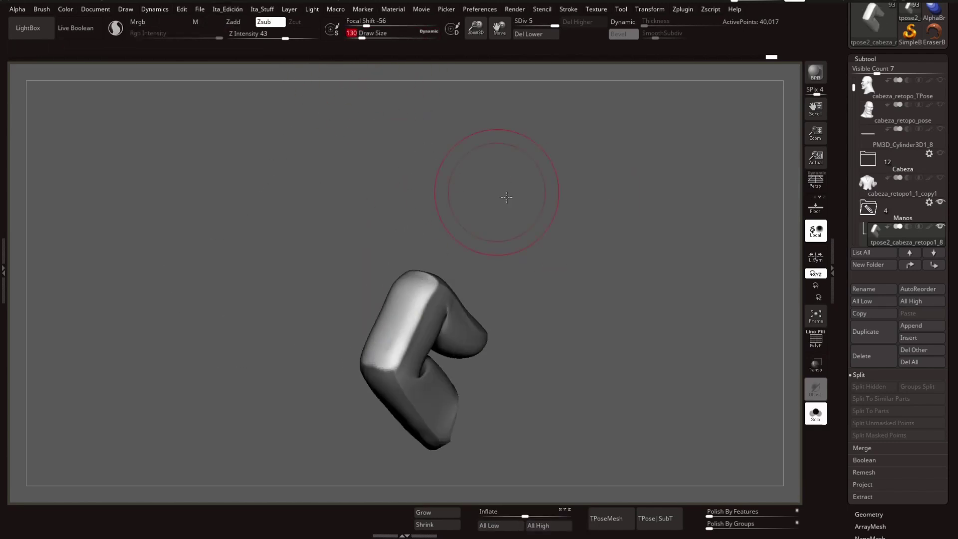
pyautogui.moveTo(507, 197); pyautogui.dragTo(485, 294)
pyautogui.moveTo(379, 304)
pyautogui.mouseDown()
pyautogui.moveTo(406, 310)
pyautogui.moveTo(406, 285)
pyautogui.moveTo(505, 256)
pyautogui.mouseUp()
pyautogui.moveTo(366, 86); pyautogui.dragTo(471, 258)
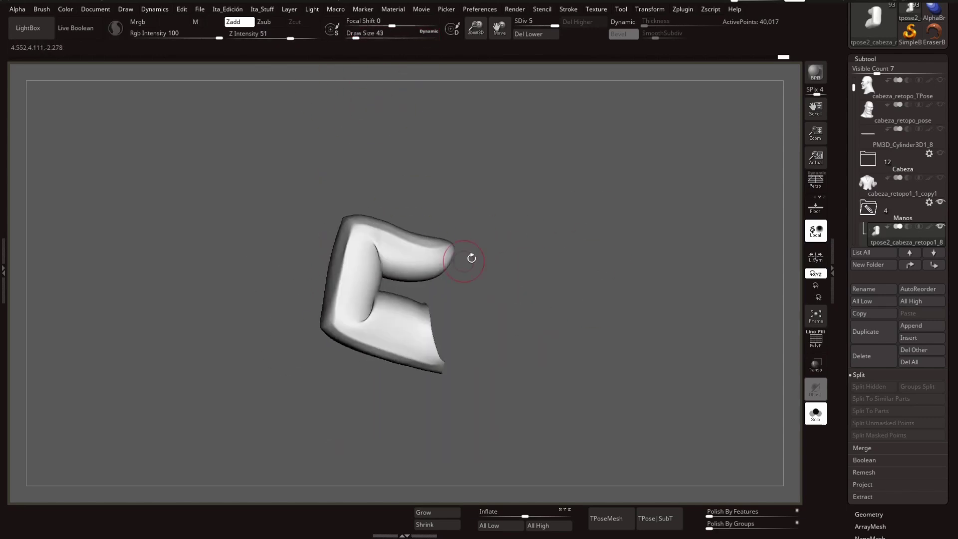
pyautogui.moveTo(334, 255)
pyautogui.mouseDown()
pyautogui.moveTo(593, 250)
pyautogui.moveTo(466, 79)
pyautogui.moveTo(392, 267)
pyautogui.moveTo(311, 325)
pyautogui.moveTo(410, 275)
pyautogui.mouseUp()
# Step: Isolate one finger segment and slice it in two with SliceCurve
pyautogui.keyDown('ctrl'); pyautogui.keyDown('shift'); pyautogui.click(410, 276); pyautogui.keyUp('shift'); pyautogui.keyUp('ctrl')
pyautogui.moveTo(317, 320)
pyautogui.mouseDown()
pyautogui.moveTo(492, 289)
pyautogui.moveTo(560, 261)
pyautogui.moveTo(574, 204)
pyautogui.moveTo(398, 261)
pyautogui.moveTo(540, 314)
pyautogui.moveTo(622, 428)
pyautogui.mouseUp()
pyautogui.keyDown('ctrl'); pyautogui.keyDown('shift'); pyautogui.click(574, 205); pyautogui.keyUp('shift'); pyautogui.keyUp('ctrl')
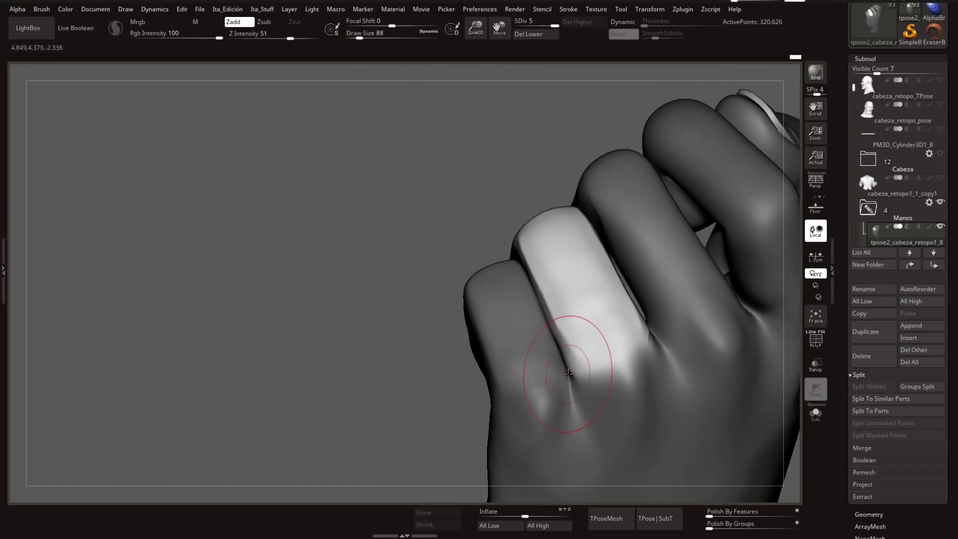
pyautogui.moveTo(569, 373); pyautogui.dragTo(560, 343)
pyautogui.keyDown('ctrl'); pyautogui.keyDown('shift'); pyautogui.click(560, 342); pyautogui.keyUp('shift'); pyautogui.keyUp('ctrl')
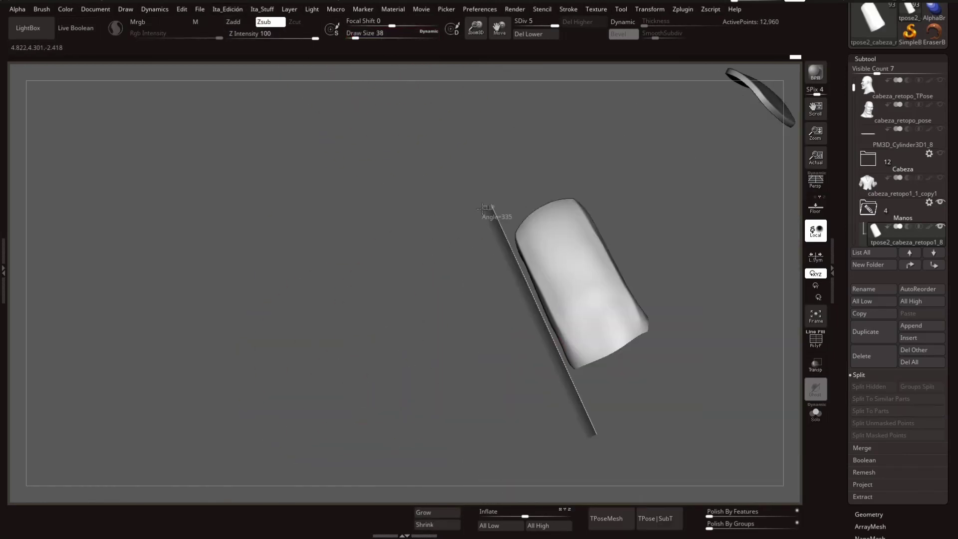
pyautogui.moveTo(482, 208); pyautogui.dragTo(482, 209)
pyautogui.moveTo(407, 392); pyautogui.dragTo(680, 272)
pyautogui.keyDown('ctrl'); pyautogui.keyDown('shift'); pyautogui.moveTo(343, 278); pyautogui.dragTo(642, 64); pyautogui.keyUp('shift'); pyautogui.keyUp('ctrl')
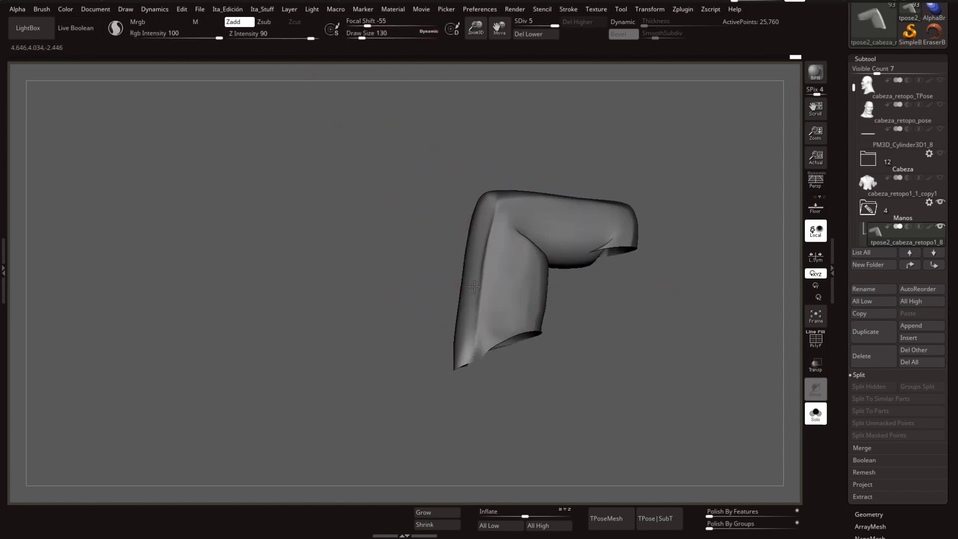
# Step: Unhide the whole hand and frame the fist to fill the view
pyautogui.keyDown('ctrl'); pyautogui.keyDown('shift'); pyautogui.click(390, 122); pyautogui.keyUp('shift'); pyautogui.keyUp('ctrl')
pyautogui.moveTo(390, 122)
pyautogui.mouseDown()
pyautogui.moveTo(563, 208)
pyautogui.moveTo(599, 214)
pyautogui.mouseUp()
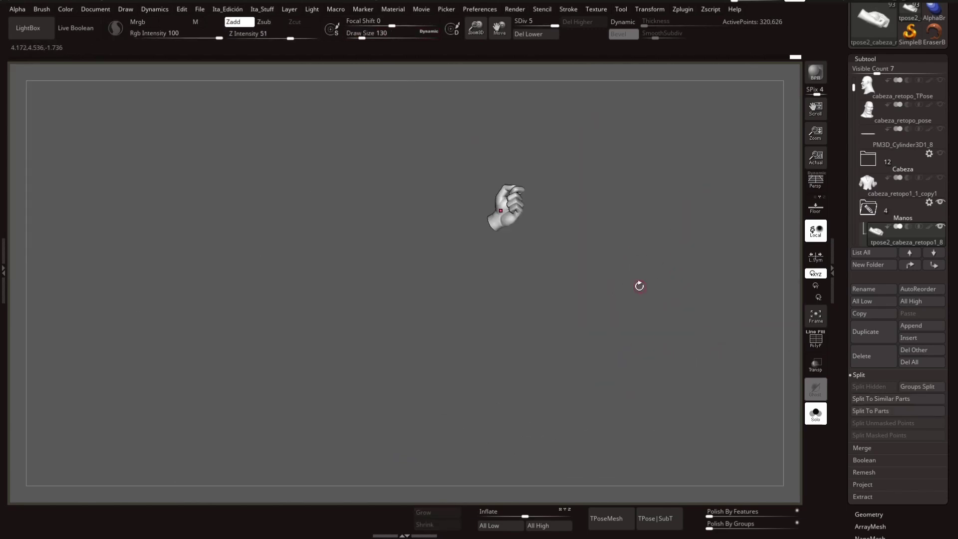
pyautogui.press('f')
pyautogui.moveTo(640, 286)
pyautogui.mouseDown()
pyautogui.moveTo(612, 299)
pyautogui.moveTo(475, 306)
pyautogui.moveTo(474, 314)
pyautogui.moveTo(470, 299)
pyautogui.moveTo(578, 333)
pyautogui.moveTo(503, 253)
pyautogui.moveTo(513, 332)
pyautogui.moveTo(546, 320)
pyautogui.moveTo(528, 299)
pyautogui.moveTo(500, 336)
pyautogui.moveTo(481, 310)
pyautogui.moveTo(613, 291)
pyautogui.mouseUp()
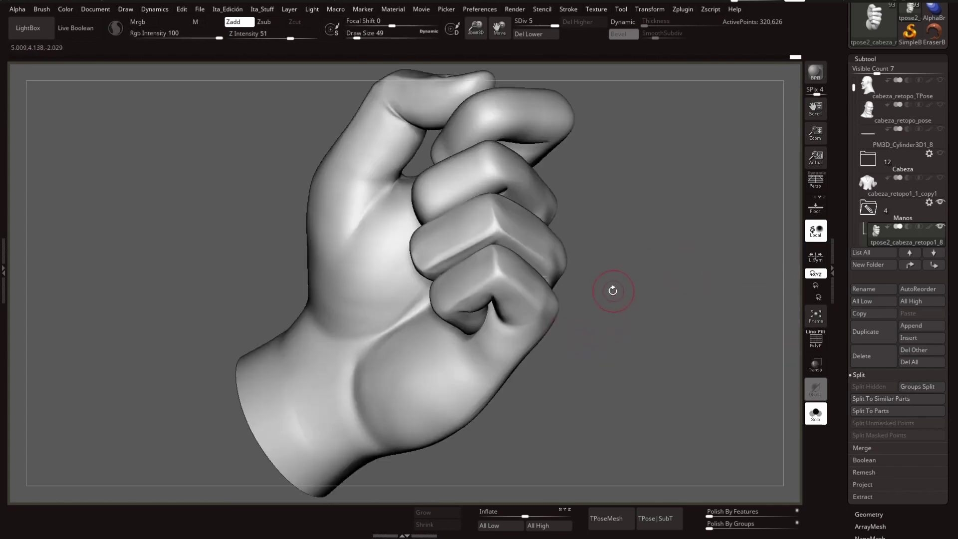
# Step: Turn the fist to face front, mask all but the index finger, and reposition it with the gizmo
pyautogui.moveTo(424, 256); pyautogui.dragTo(616, 263)
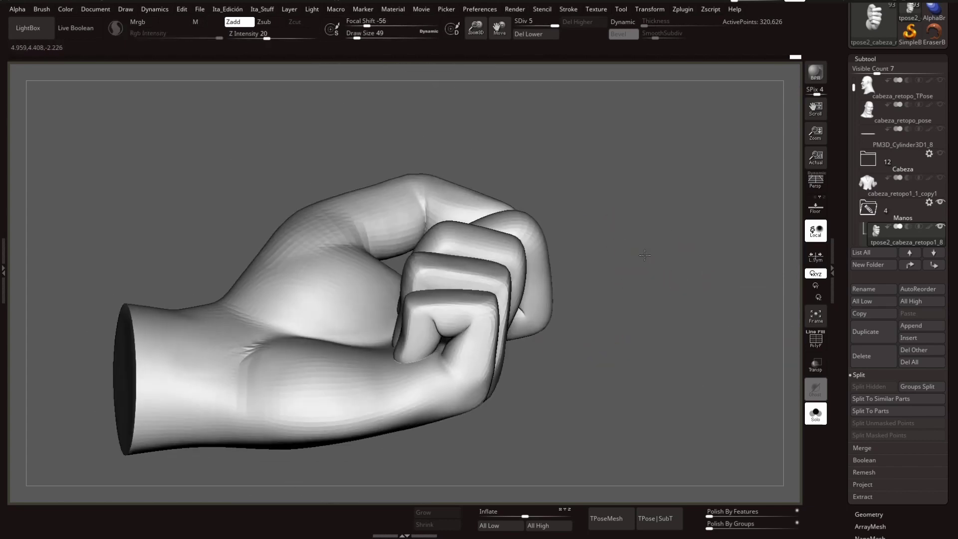
pyautogui.press('w')
pyautogui.keyDown('ctrl'); pyautogui.click(451, 303); pyautogui.keyUp('ctrl')
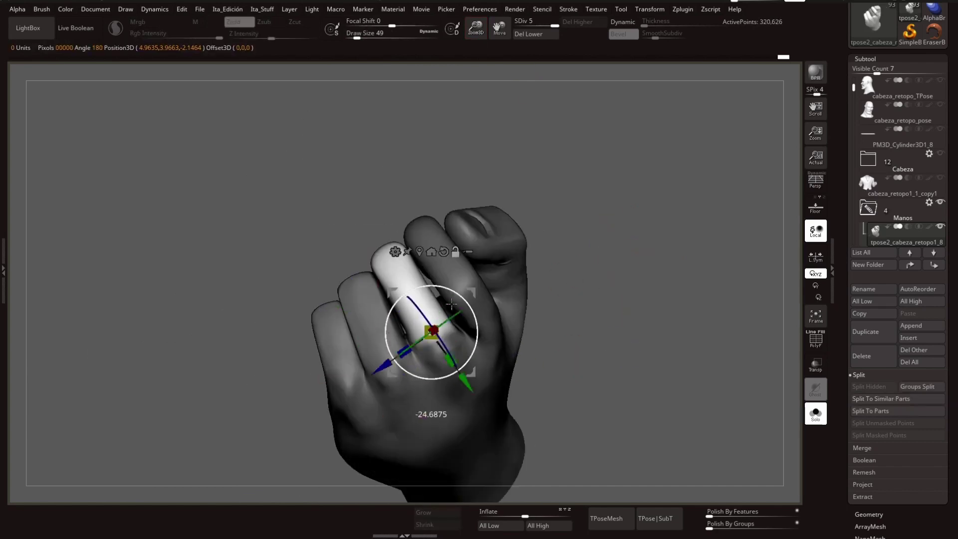
pyautogui.press('w')
pyautogui.keyDown('ctrl'); pyautogui.click(419, 314); pyautogui.keyUp('ctrl')
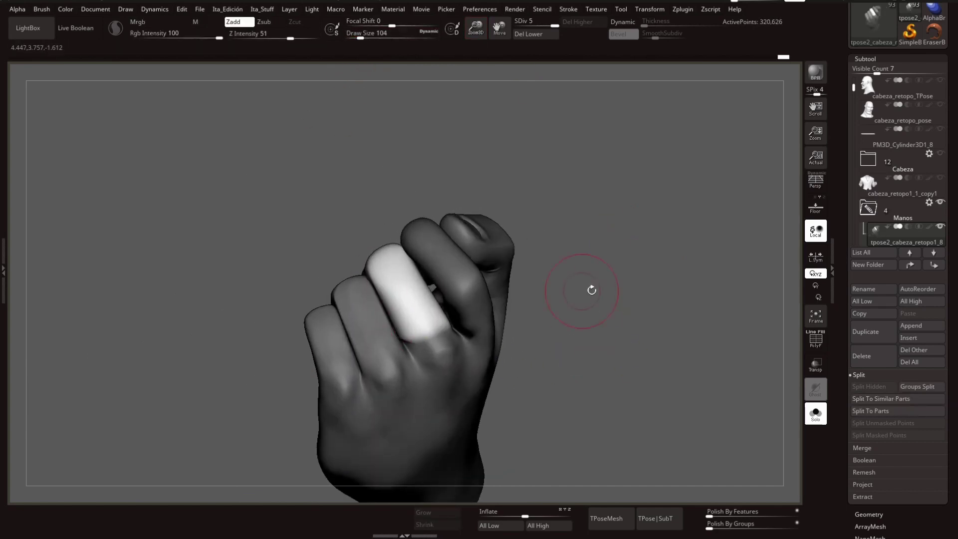
pyautogui.moveTo(592, 290); pyautogui.dragTo(606, 256)
pyautogui.keyDown('ctrl'); pyautogui.moveTo(549, 299); pyautogui.dragTo(513, 293); pyautogui.keyUp('ctrl')
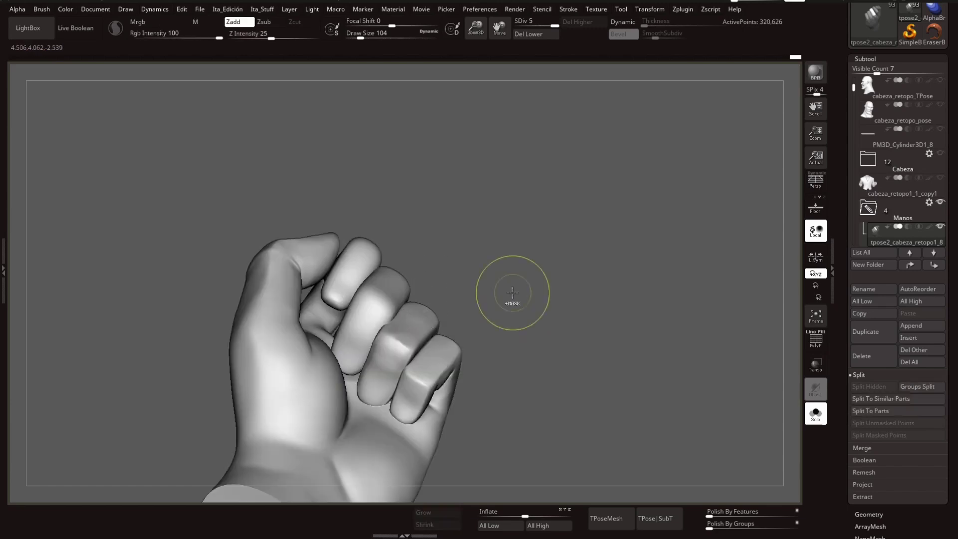
# Step: Mask the hand except one finger, return to sculpt mode, and clear the mask
pyautogui.press('w')
pyautogui.keyDown('ctrl'); pyautogui.click(362, 342); pyautogui.keyUp('ctrl')
pyautogui.press('q')
pyautogui.moveTo(439, 266)
pyautogui.mouseDown()
pyautogui.moveTo(657, 314)
pyautogui.moveTo(499, 299)
pyautogui.moveTo(585, 332)
pyautogui.moveTo(546, 229)
pyautogui.mouseUp()
pyautogui.keyDown('ctrl'); pyautogui.click(547, 229); pyautogui.keyUp('ctrl')
# Step: Step the bent finger piece down to low subdivision and back up, hiding the polygroup wireframe
pyautogui.hotkey('shift', 'd')
pyautogui.hotkey('shift', 'd')
pyautogui.hotkey('shift', 'd')
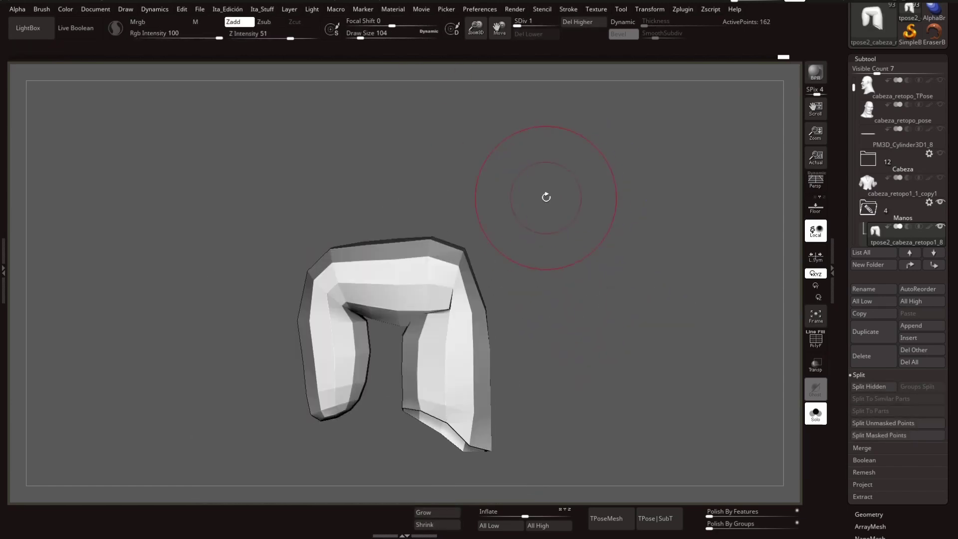
pyautogui.press('d')
pyautogui.moveTo(574, 300)
pyautogui.mouseDown()
pyautogui.moveTo(648, 260)
pyautogui.moveTo(642, 253)
pyautogui.mouseUp()
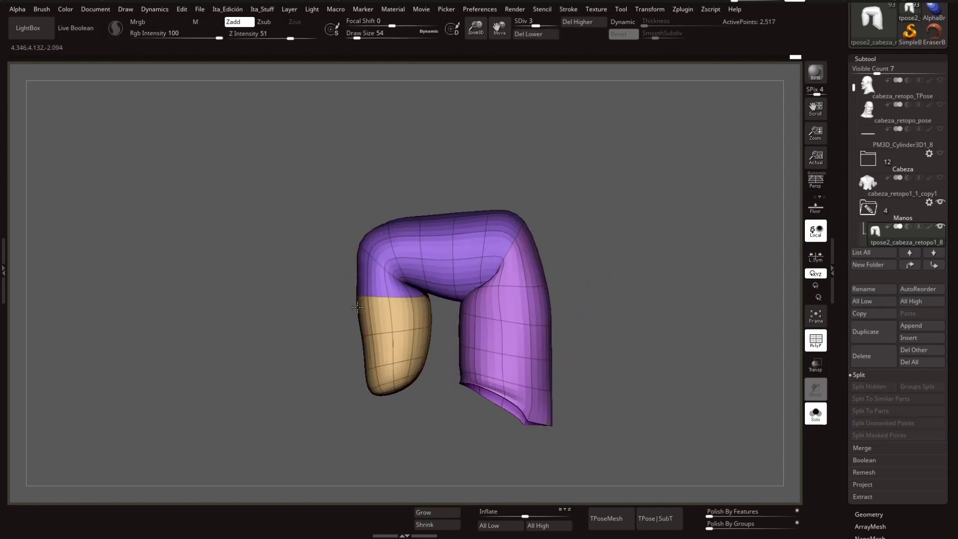
pyautogui.moveTo(358, 307)
pyautogui.mouseDown()
pyautogui.moveTo(396, 300)
pyautogui.moveTo(342, 336)
pyautogui.moveTo(567, 262)
pyautogui.moveTo(363, 300)
pyautogui.moveTo(538, 316)
pyautogui.moveTo(363, 325)
pyautogui.moveTo(481, 316)
pyautogui.mouseUp()
pyautogui.press('d')
pyautogui.press('d')
pyautogui.hotkey('shift', 'f')
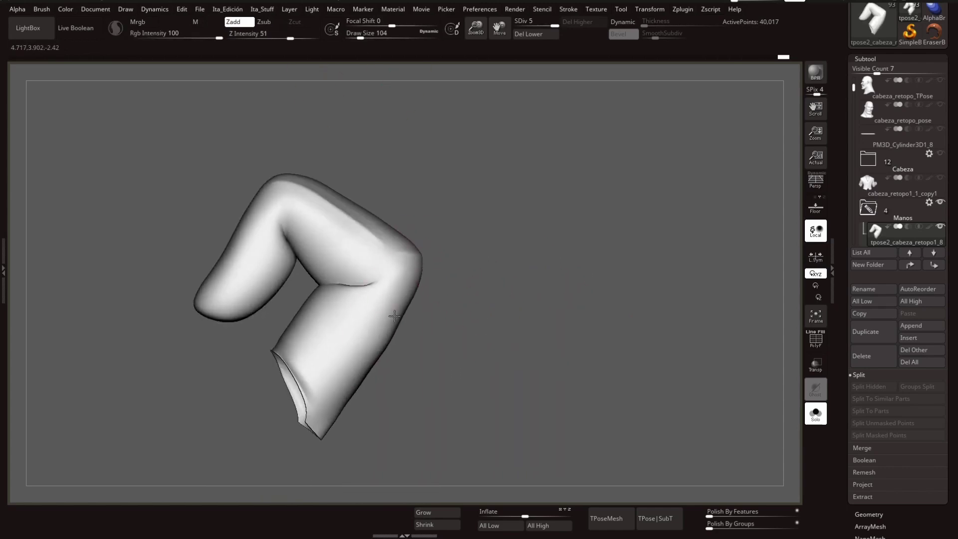
# Step: Orbit the bent finger piece upright and end-on to inspect its bend, enlarging the brush
pyautogui.moveTo(394, 316); pyautogui.dragTo(356, 38)
pyautogui.moveTo(500, 150); pyautogui.dragTo(428, 362)
pyautogui.moveTo(444, 241)
pyautogui.mouseDown()
pyautogui.moveTo(524, 303)
pyautogui.moveTo(491, 291)
pyautogui.mouseUp()
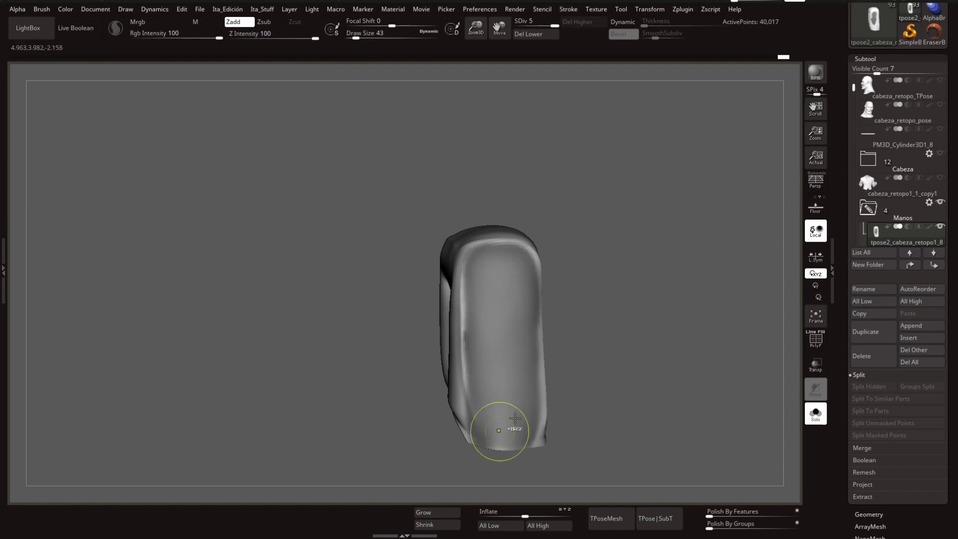
pyautogui.moveTo(516, 419); pyautogui.dragTo(499, 299)
pyautogui.moveTo(356, 38); pyautogui.dragTo(359, 36)
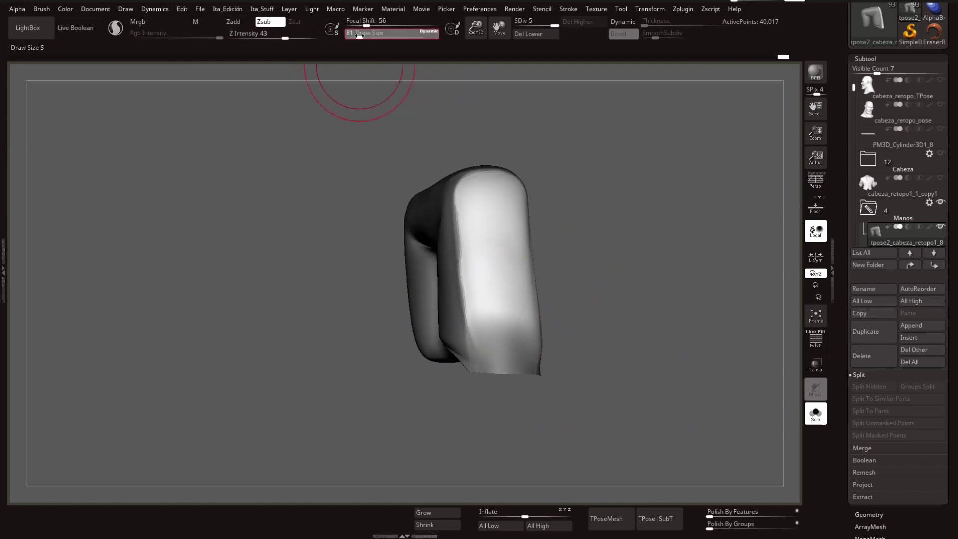
pyautogui.moveTo(524, 196); pyautogui.dragTo(549, 251)
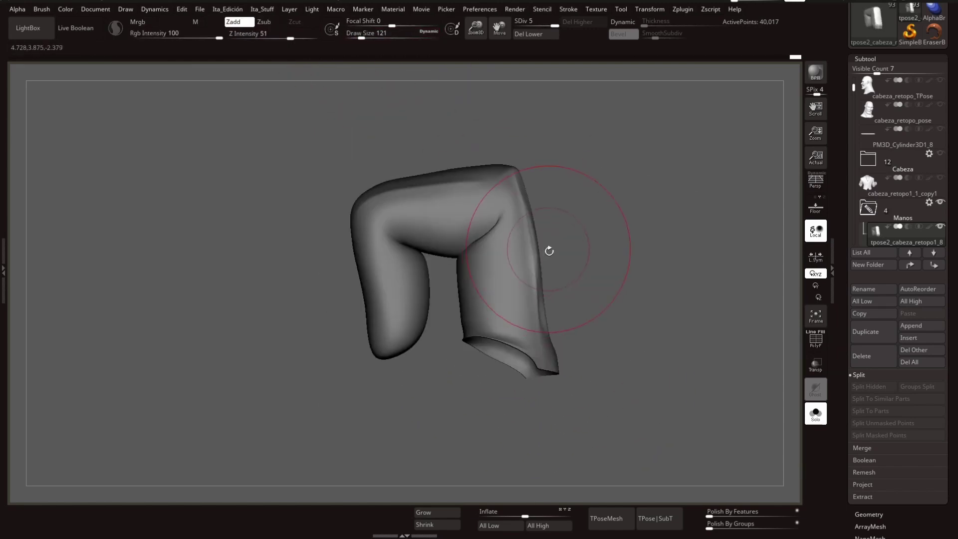
# Step: Switch to a different sculpting brush, enlarge it, and orbit the finger piece upright
pyautogui.press('b')
pyautogui.click(654, 295)
pyautogui.moveTo(654, 295)
pyautogui.mouseDown()
pyautogui.moveTo(390, 54)
pyautogui.moveTo(603, 227)
pyautogui.moveTo(499, 149)
pyautogui.mouseUp()
pyautogui.moveTo(366, 38); pyautogui.dragTo(368, 35)
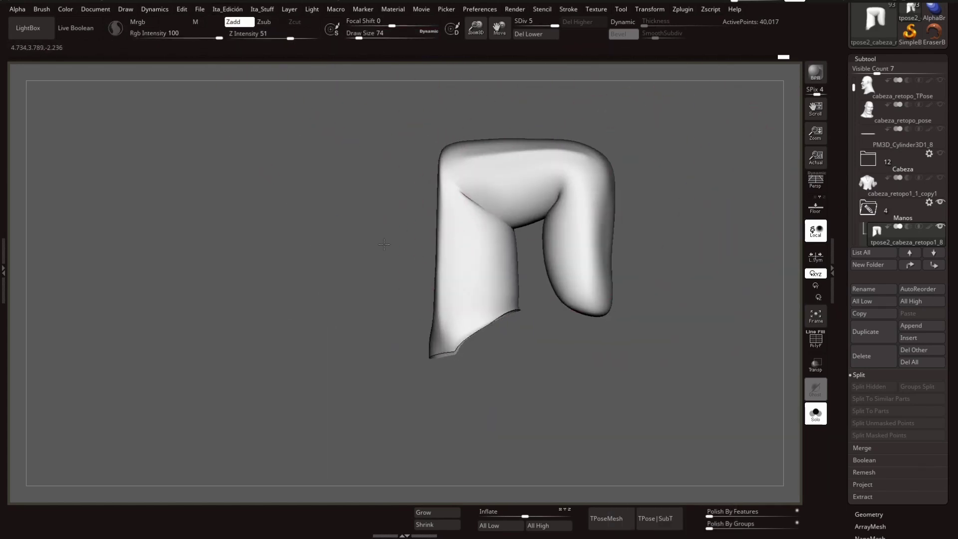
pyautogui.moveTo(384, 244); pyautogui.dragTo(505, 309)
pyautogui.moveTo(506, 170); pyautogui.dragTo(639, 240)
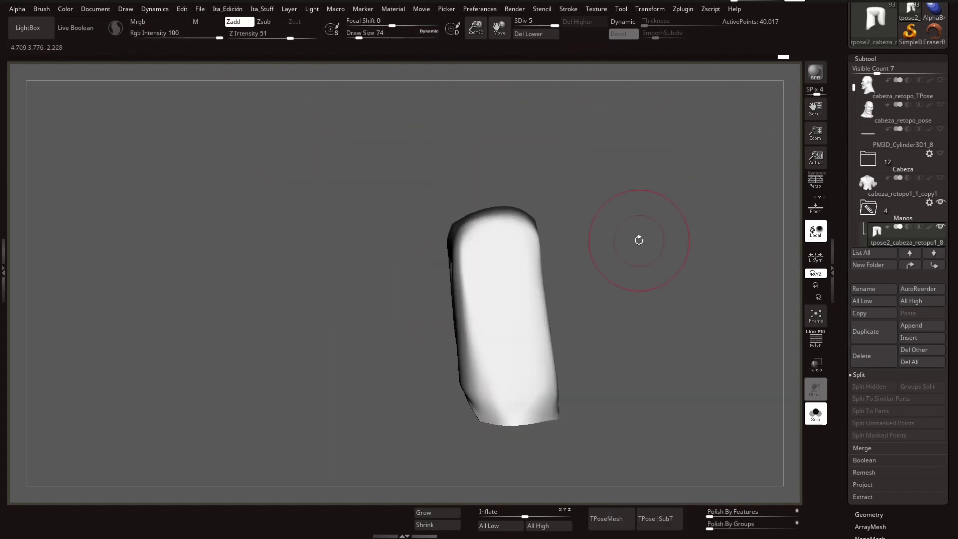
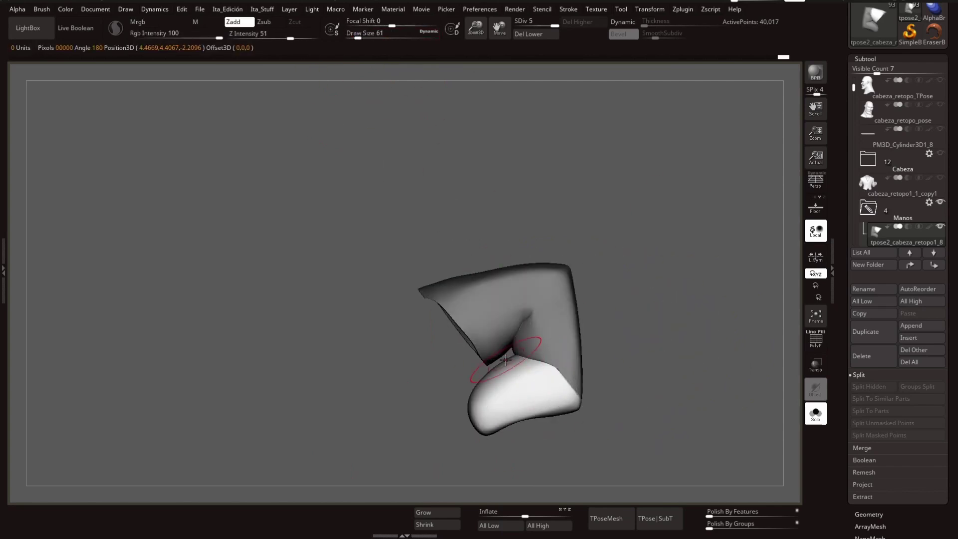
# Step: Orbit around the fist to view the nail piece end-on from the tube opening
pyautogui.moveTo(505, 360)
pyautogui.mouseDown()
pyautogui.moveTo(578, 317)
pyautogui.moveTo(622, 353)
pyautogui.mouseUp()
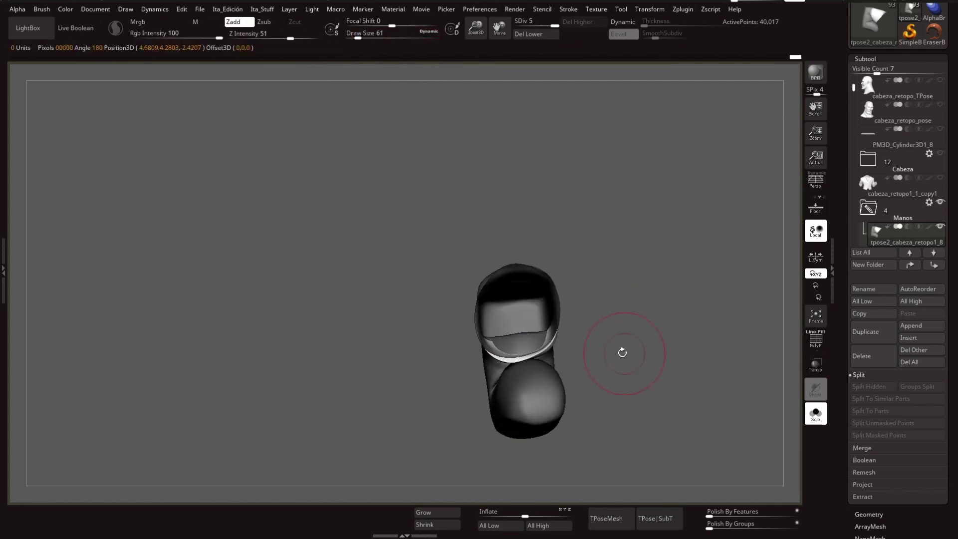
pyautogui.moveTo(619, 312); pyautogui.dragTo(605, 372)
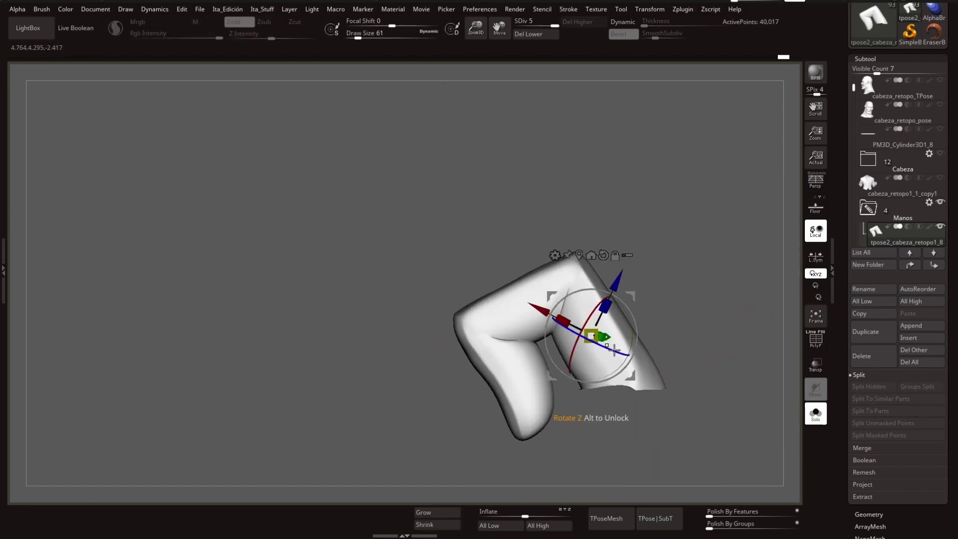
pyautogui.moveTo(543, 339); pyautogui.dragTo(634, 299)
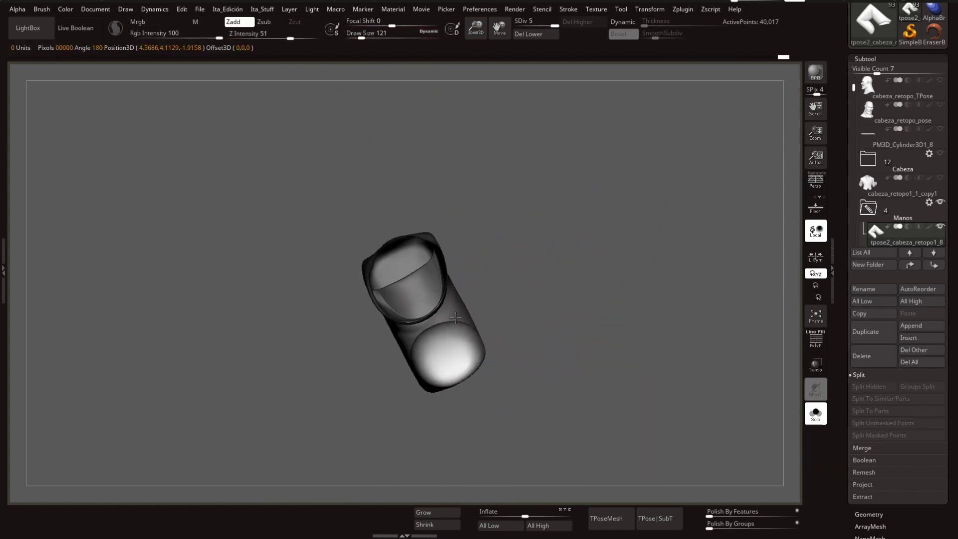
pyautogui.moveTo(441, 302); pyautogui.dragTo(583, 270)
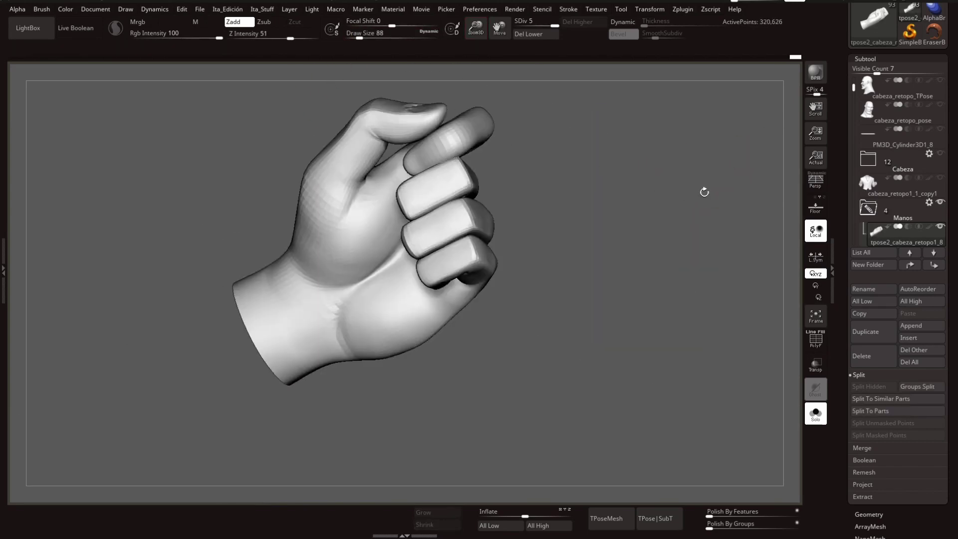
pyautogui.moveTo(411, 296); pyautogui.dragTo(468, 316)
# Step: Clear the hand's mask, isolate one polygroup, then unhide all the hand's polygroups
pyautogui.press('q')
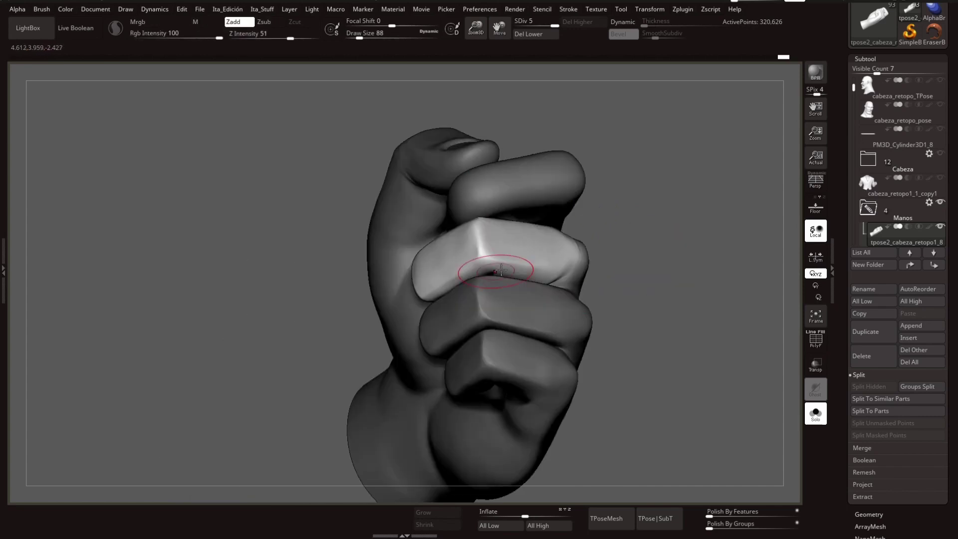
pyautogui.moveTo(496, 272)
pyautogui.mouseDown(button='right')
pyautogui.moveTo(577, 285)
pyautogui.moveTo(614, 310)
pyautogui.moveTo(554, 279)
pyautogui.moveTo(574, 287)
pyautogui.mouseUp(button='right')
pyautogui.keyDown('ctrl'); pyautogui.moveTo(379, 289); pyautogui.dragTo(410, 300); pyautogui.keyUp('ctrl')
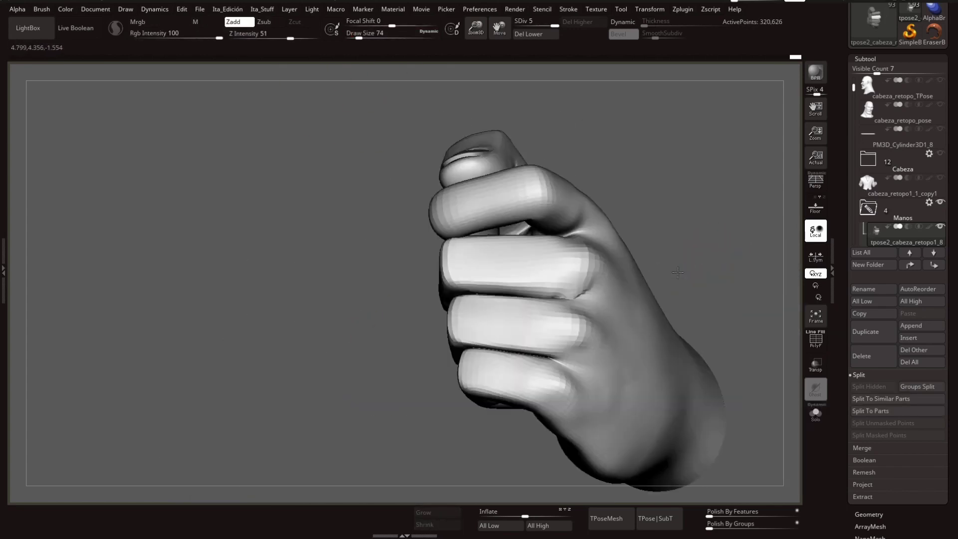
pyautogui.moveTo(574, 287); pyautogui.dragTo(588, 290, button='right')
pyautogui.hotkey('shift', 'f')
pyautogui.keyDown('ctrl'); pyautogui.keyDown('shift'); pyautogui.click(554, 300); pyautogui.keyUp('shift'); pyautogui.keyUp('ctrl')
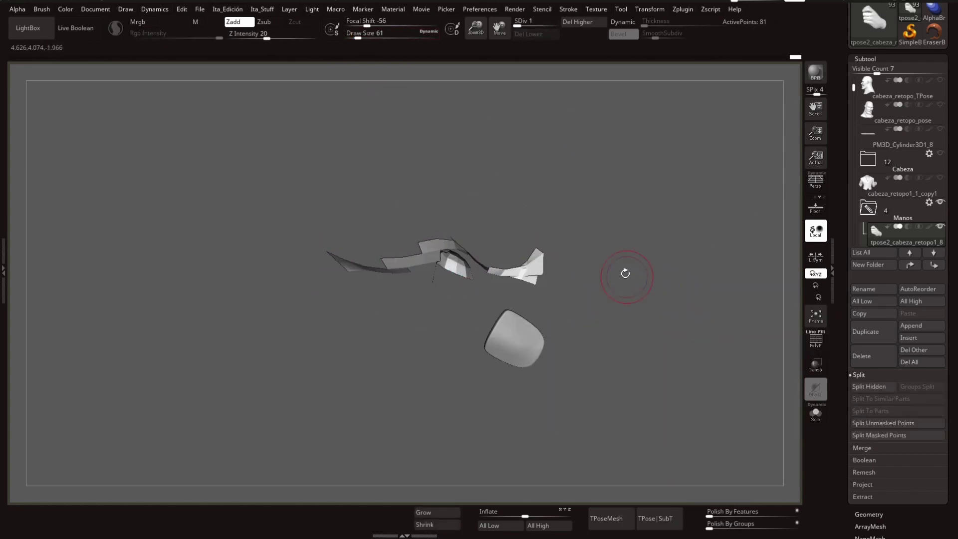
pyautogui.hotkey('shift', 'f')
pyautogui.moveTo(518, 220)
pyautogui.mouseDown(button='right')
pyautogui.moveTo(496, 192)
pyautogui.moveTo(496, 241)
pyautogui.moveTo(690, 225)
pyautogui.moveTo(440, 271)
pyautogui.mouseUp(button='right')
pyautogui.keyDown('ctrl'); pyautogui.keyDown('shift'); pyautogui.click(489, 218); pyautogui.keyUp('shift'); pyautogui.keyUp('ctrl')
# Step: Make the index finger piece active and inspect its tip from the knuckle side
pyautogui.keyDown('alt'); pyautogui.click(475, 231); pyautogui.keyUp('alt')
pyautogui.press('q')
pyautogui.moveTo(494, 206)
pyautogui.mouseDown(button='right')
pyautogui.moveTo(368, 317)
pyautogui.moveTo(520, 304)
pyautogui.moveTo(456, 342)
pyautogui.mouseUp(button='right')
pyautogui.moveTo(652, 254)
pyautogui.mouseDown(button='right')
pyautogui.moveTo(376, 280)
pyautogui.moveTo(640, 387)
pyautogui.moveTo(500, 85)
pyautogui.mouseUp(button='right')
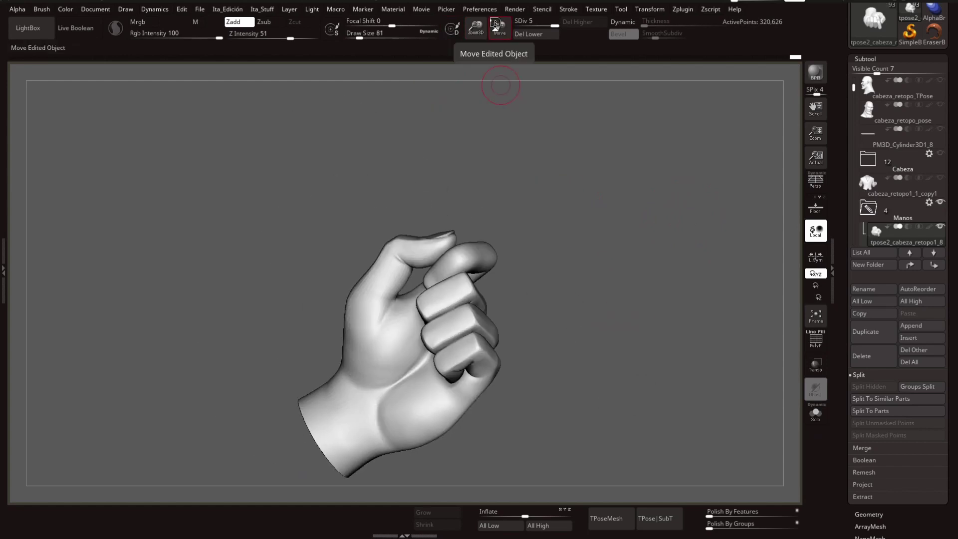
pyautogui.moveTo(549, 199)
pyautogui.mouseDown(button='right')
pyautogui.moveTo(604, 300)
pyautogui.moveTo(524, 354)
pyautogui.moveTo(474, 296)
pyautogui.mouseUp(button='right')
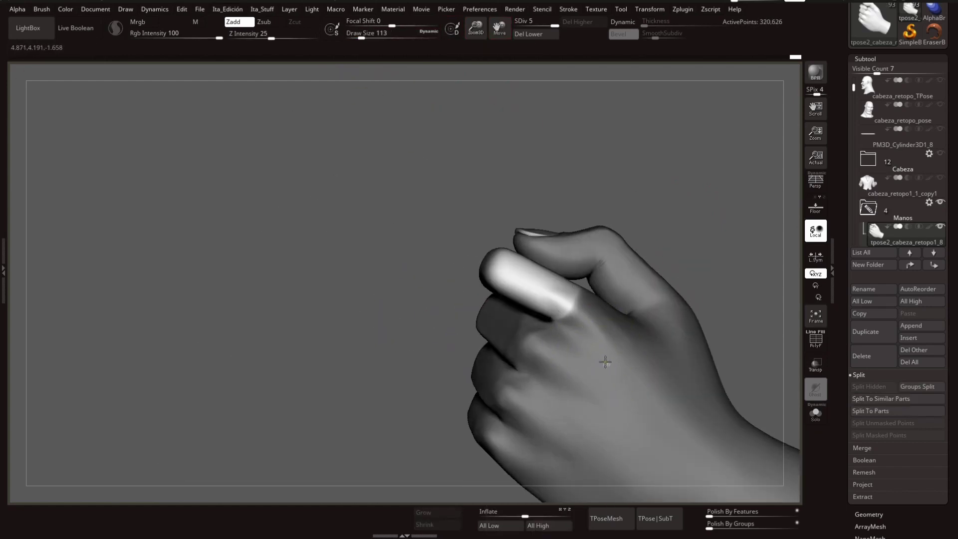
pyautogui.moveTo(606, 363)
pyautogui.mouseDown(button='right')
pyautogui.moveTo(538, 344)
pyautogui.moveTo(678, 270)
pyautogui.moveTo(526, 248)
pyautogui.moveTo(499, 260)
pyautogui.moveTo(498, 272)
pyautogui.mouseUp(button='right')
pyautogui.press('w')
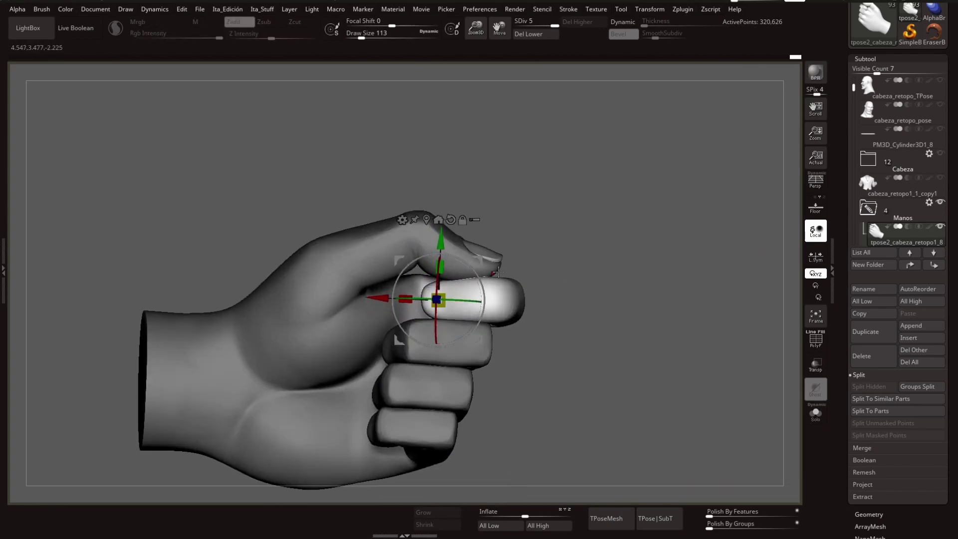
pyautogui.press('q')
# Step: Isolate the nail piece, bring the hand back, and place the gizmo on the finger piece
pyautogui.moveTo(417, 310)
pyautogui.mouseDown(button='right')
pyautogui.moveTo(449, 279)
pyautogui.moveTo(428, 278)
pyautogui.mouseUp(button='right')
pyautogui.keyDown('ctrl'); pyautogui.keyDown('shift'); pyautogui.click(388, 324); pyautogui.keyUp('shift'); pyautogui.keyUp('ctrl')
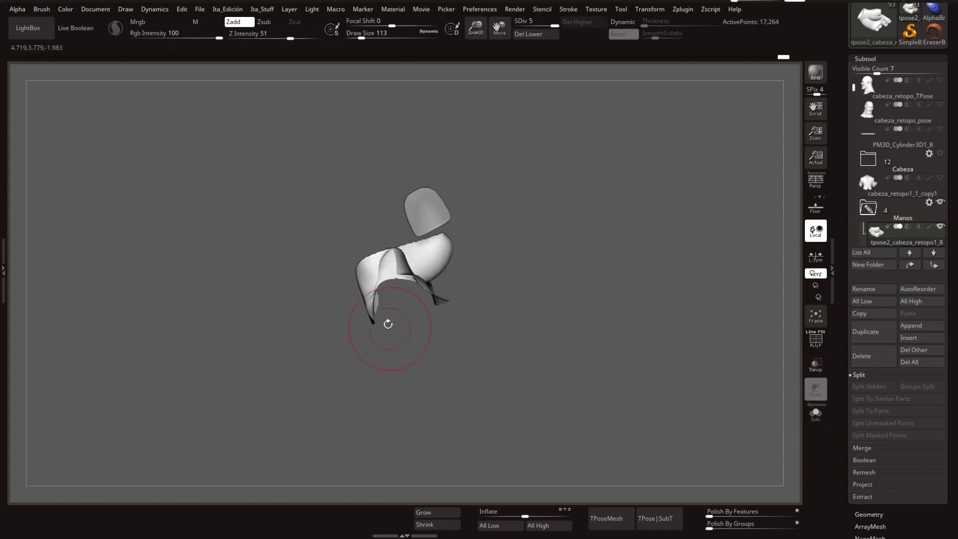
pyautogui.keyDown('ctrl'); pyautogui.keyDown('shift'); pyautogui.click(587, 262); pyautogui.keyUp('shift'); pyautogui.keyUp('ctrl')
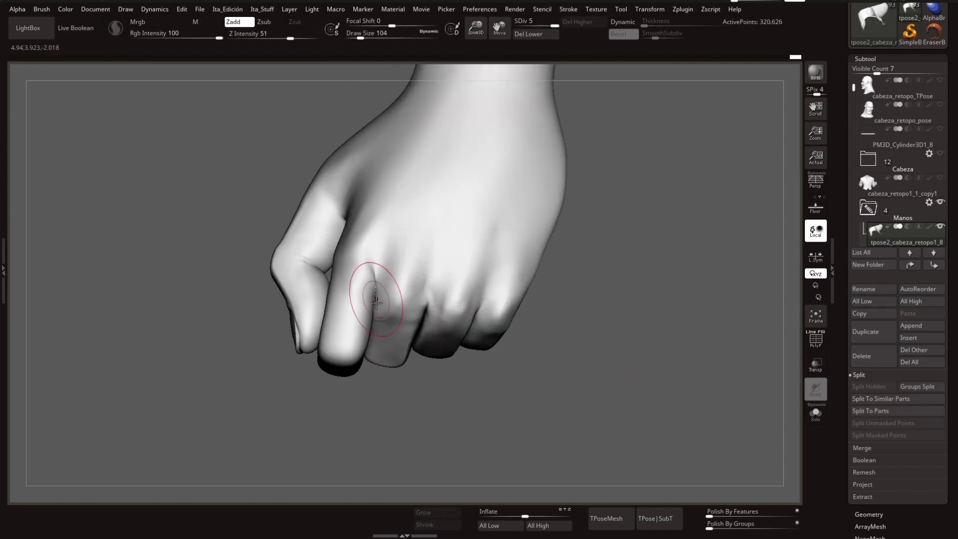
pyautogui.moveTo(332, 289)
pyautogui.mouseDown(button='right')
pyautogui.moveTo(656, 300)
pyautogui.moveTo(376, 296)
pyautogui.moveTo(547, 231)
pyautogui.moveTo(434, 263)
pyautogui.mouseUp(button='right')
pyautogui.press('w')
pyautogui.keyDown('ctrl'); pyautogui.click(435, 263); pyautogui.keyUp('ctrl')
pyautogui.press('q')
pyautogui.moveTo(437, 330)
pyautogui.mouseDown(button='right')
pyautogui.moveTo(595, 359)
pyautogui.moveTo(528, 256)
pyautogui.moveTo(419, 333)
pyautogui.mouseUp(button='right')
pyautogui.keyDown('ctrl'); pyautogui.keyDown('shift'); pyautogui.click(419, 333); pyautogui.keyUp('shift'); pyautogui.keyUp('ctrl')
# Step: Save the project and inspect the soloed finger piece end-on and from its bent side
pyautogui.hotkey('ctrl', 's')
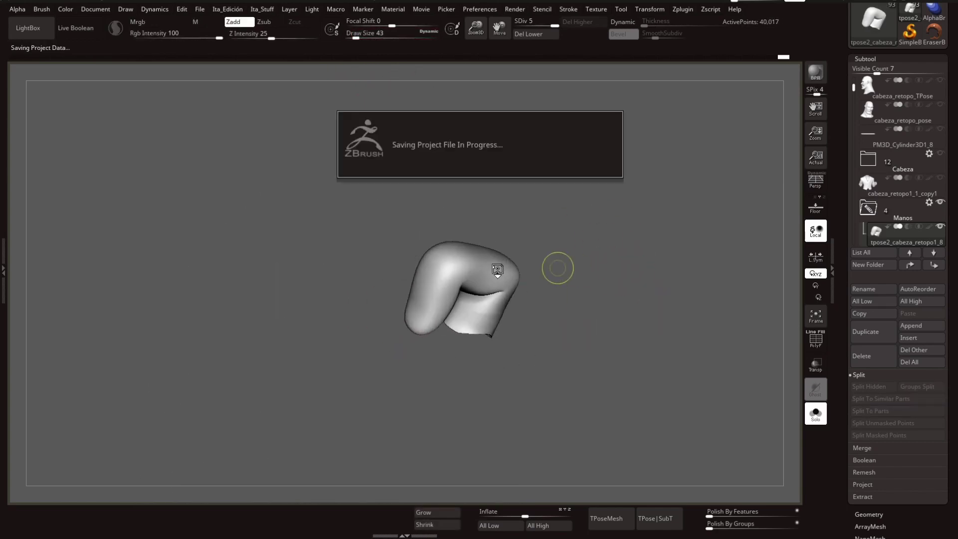
pyautogui.moveTo(555, 267); pyautogui.dragTo(630, 294, button='right')
pyautogui.moveTo(466, 246)
pyautogui.mouseDown(button='right')
pyautogui.moveTo(609, 297)
pyautogui.moveTo(618, 318)
pyautogui.mouseUp(button='right')
pyautogui.moveTo(356, 38); pyautogui.dragTo(359, 34)
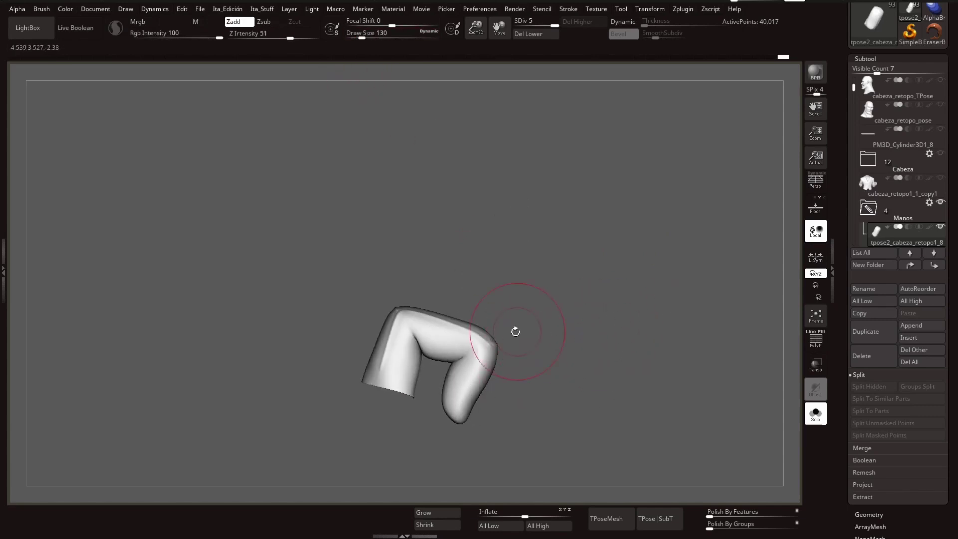
pyautogui.moveTo(515, 332); pyautogui.dragTo(462, 346, button='right')
pyautogui.moveTo(641, 272)
pyautogui.mouseDown(button='right')
pyautogui.moveTo(732, 296)
pyautogui.moveTo(604, 312)
pyautogui.moveTo(549, 202)
pyautogui.moveTo(500, 277)
pyautogui.mouseUp(button='right')
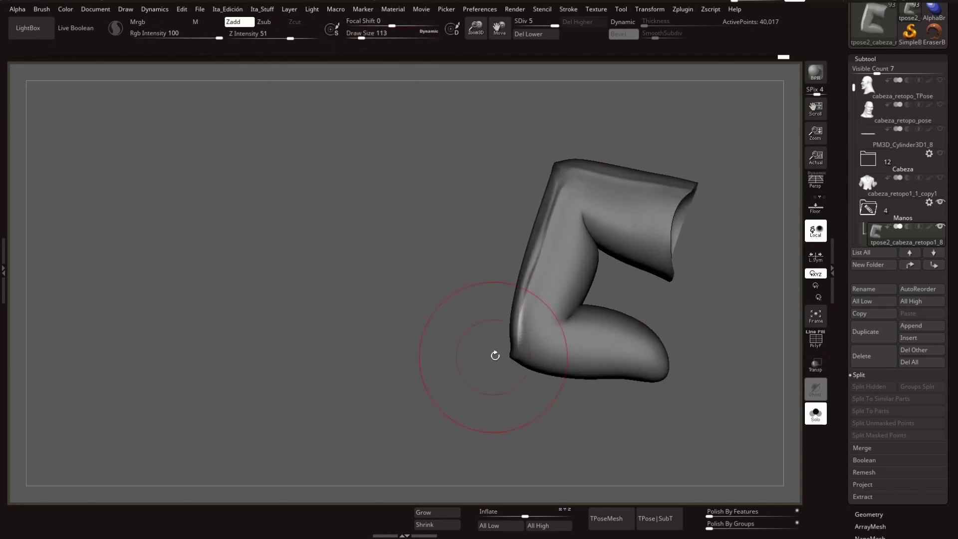
pyautogui.moveTo(495, 355)
pyautogui.mouseDown(button='right')
pyautogui.moveTo(504, 259)
pyautogui.moveTo(454, 373)
pyautogui.moveTo(609, 321)
pyautogui.moveTo(475, 245)
pyautogui.mouseUp(button='right')
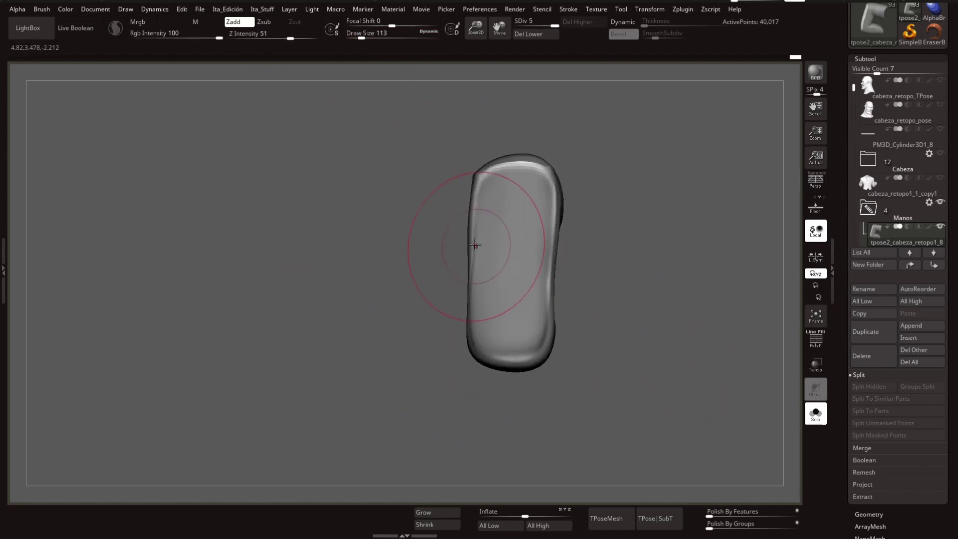
pyautogui.moveTo(559, 214)
pyautogui.mouseDown(button='right')
pyautogui.moveTo(633, 306)
pyautogui.moveTo(599, 279)
pyautogui.moveTo(623, 265)
pyautogui.moveTo(408, 50)
pyautogui.moveTo(513, 246)
pyautogui.moveTo(395, 180)
pyautogui.mouseUp(button='right')
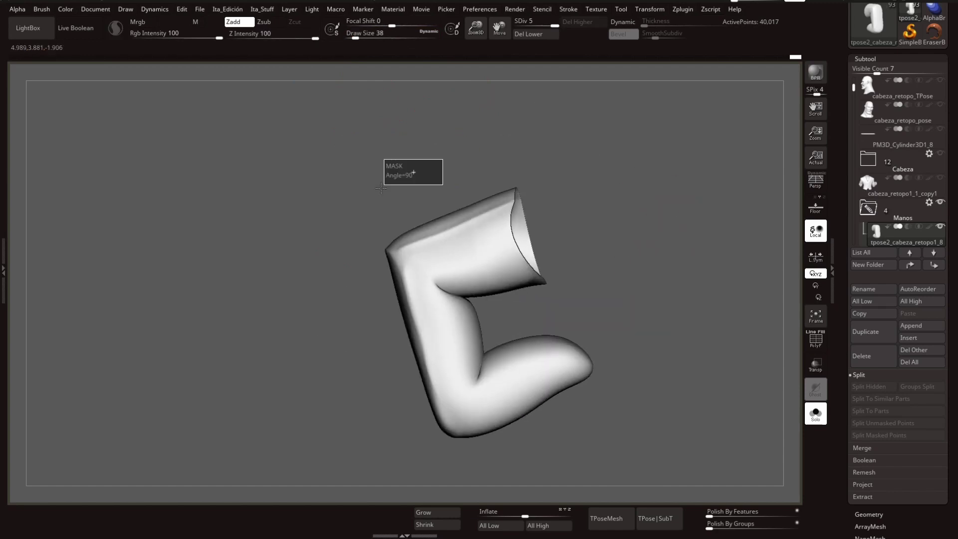
# Step: Mask part of the finger piece, then return to a three-quarter view of the whole fist
pyautogui.keyDown('ctrl'); pyautogui.moveTo(387, 220); pyautogui.dragTo(412, 242); pyautogui.keyUp('ctrl')
pyautogui.moveTo(412, 242); pyautogui.dragTo(334, 200, button='right')
pyautogui.moveTo(420, 260)
pyautogui.mouseDown()
pyautogui.moveTo(383, 265)
pyautogui.moveTo(499, 257)
pyautogui.moveTo(533, 273)
pyautogui.mouseUp()
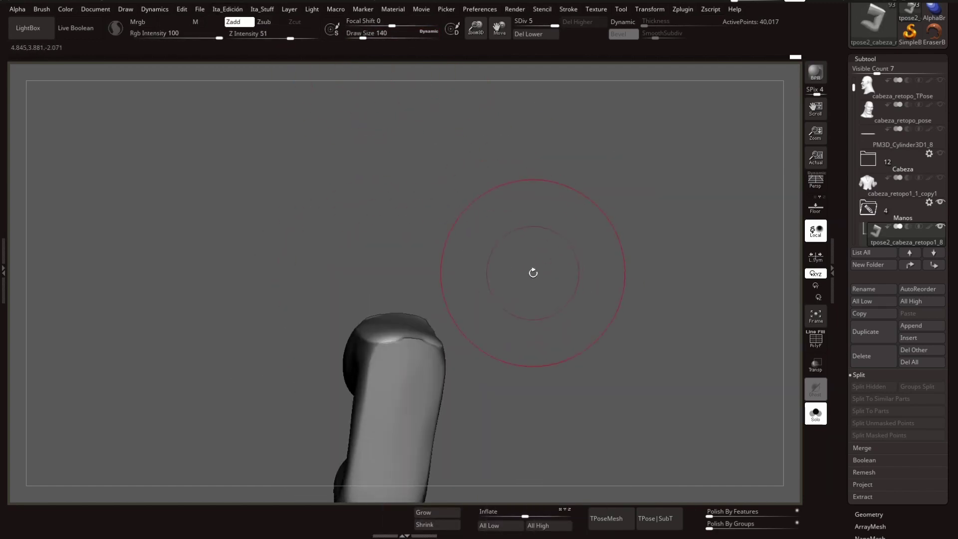
pyautogui.moveTo(416, 297); pyautogui.dragTo(572, 285)
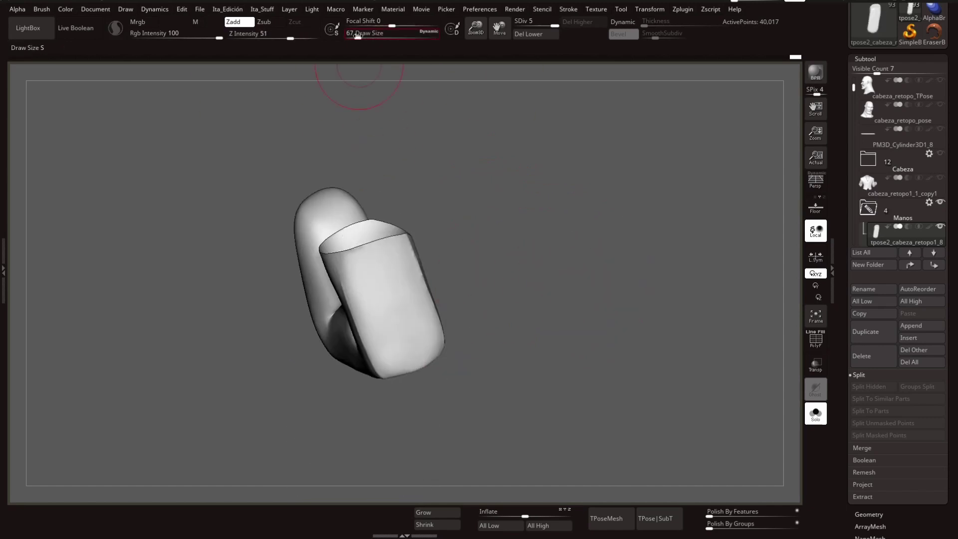
pyautogui.moveTo(326, 262)
pyautogui.mouseDown()
pyautogui.moveTo(459, 306)
pyautogui.moveTo(615, 231)
pyautogui.moveTo(685, 258)
pyautogui.moveTo(446, 334)
pyautogui.mouseUp()
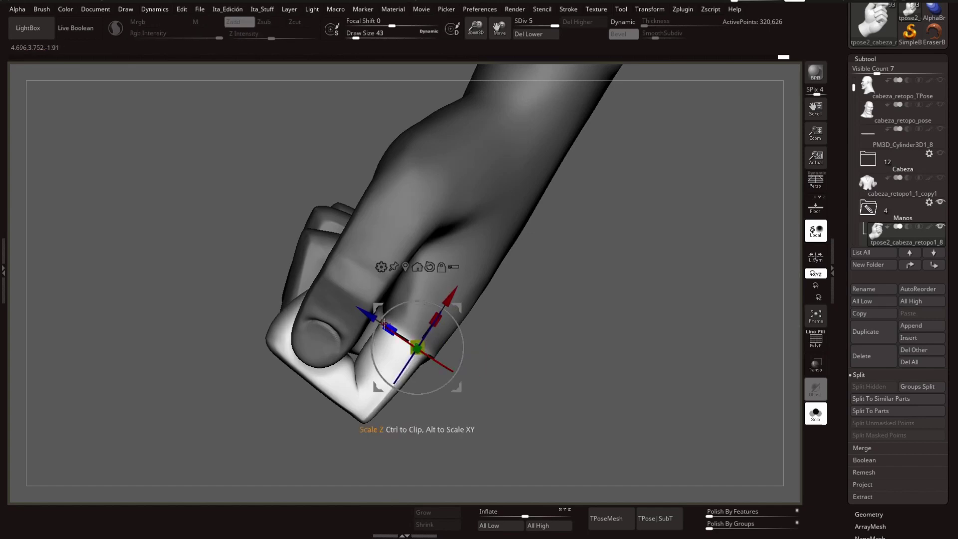
pyautogui.press('q')
pyautogui.moveTo(384, 324)
pyautogui.mouseDown()
pyautogui.moveTo(459, 299)
pyautogui.moveTo(448, 301)
pyautogui.mouseUp()
pyautogui.moveTo(649, 207)
pyautogui.mouseDown()
pyautogui.moveTo(435, 237)
pyautogui.moveTo(331, 278)
pyautogui.moveTo(428, 251)
pyautogui.mouseUp()
pyautogui.moveTo(420, 300)
pyautogui.mouseDown()
pyautogui.moveTo(653, 205)
pyautogui.moveTo(584, 263)
pyautogui.moveTo(606, 281)
pyautogui.moveTo(660, 261)
pyautogui.mouseUp()
# Step: Isolate a single finger piece and frame it to check the fingertip nail
pyautogui.keyDown('ctrl'); pyautogui.keyDown('shift'); pyautogui.click(608, 232); pyautogui.keyUp('shift'); pyautogui.keyUp('ctrl')
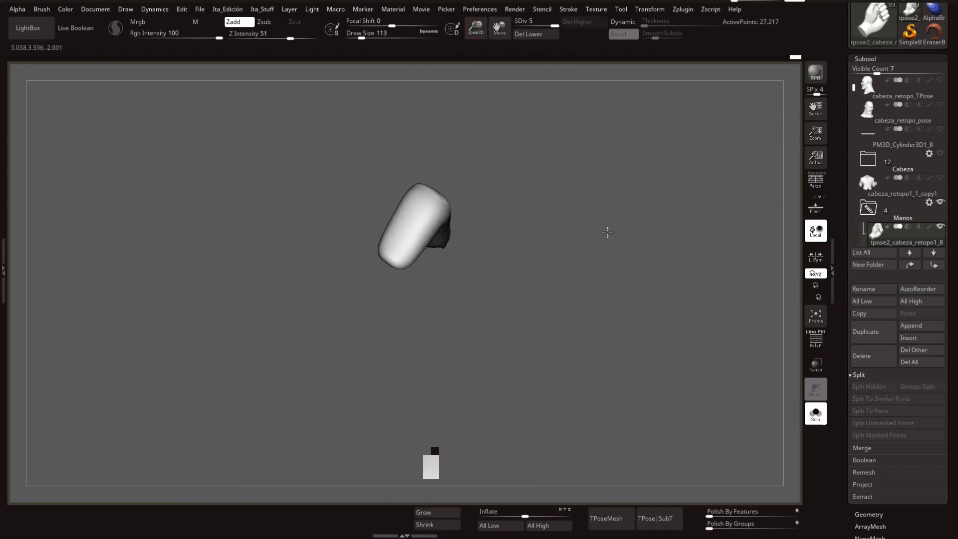
pyautogui.moveTo(395, 105); pyautogui.dragTo(449, 243)
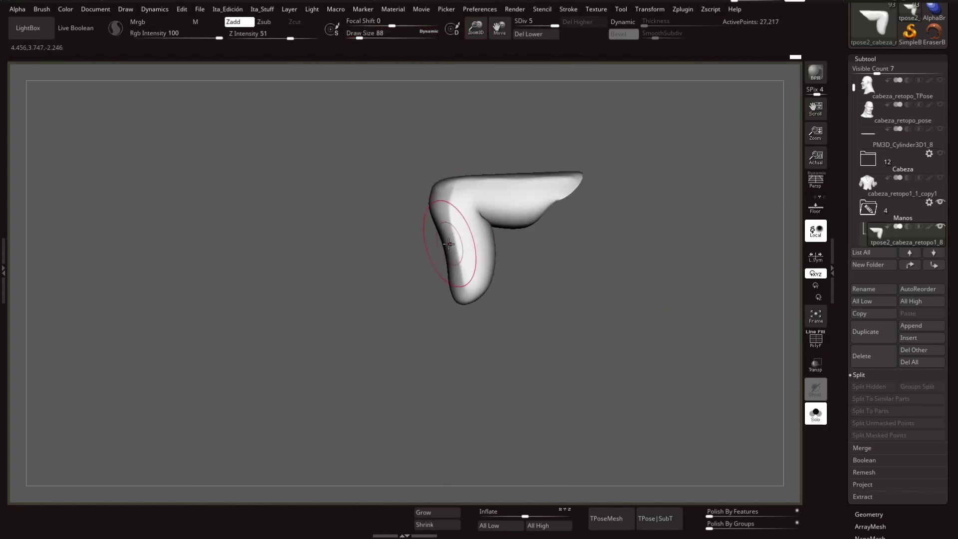
pyautogui.moveTo(518, 273)
pyautogui.mouseDown()
pyautogui.moveTo(455, 197)
pyautogui.moveTo(507, 229)
pyautogui.moveTo(532, 224)
pyautogui.mouseUp()
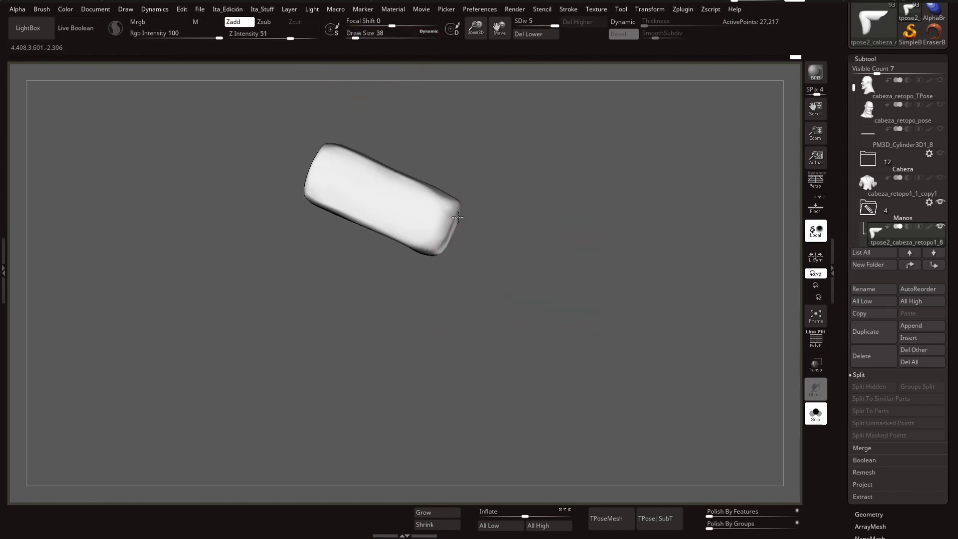
pyautogui.moveTo(434, 212); pyautogui.dragTo(455, 205)
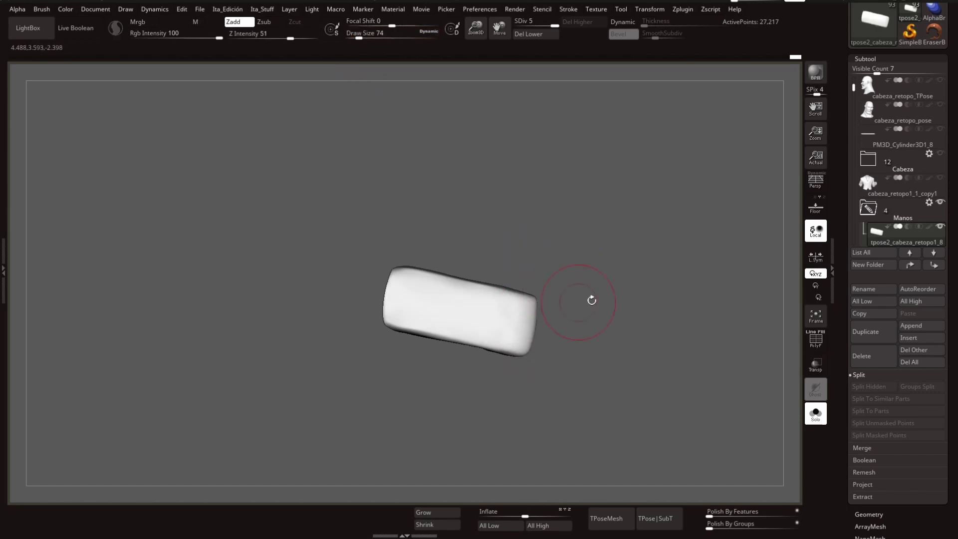
pyautogui.moveTo(592, 300); pyautogui.dragTo(375, 74)
pyautogui.press('f')
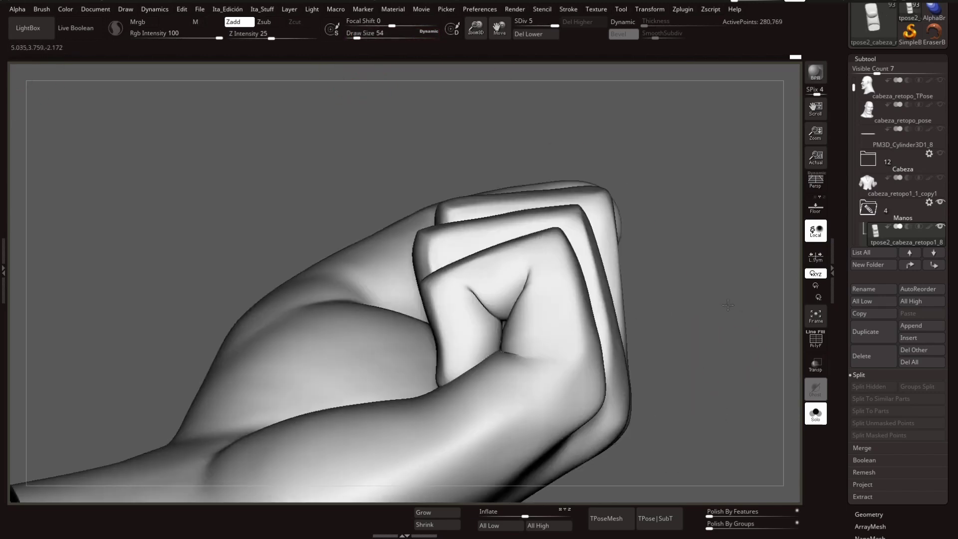
# Step: Check the bent finger from side and upright views, then show all hand parts again
pyautogui.press('w')
pyautogui.press('q')
pyautogui.moveTo(609, 375)
pyautogui.mouseDown()
pyautogui.moveTo(598, 316)
pyautogui.moveTo(541, 321)
pyautogui.mouseUp()
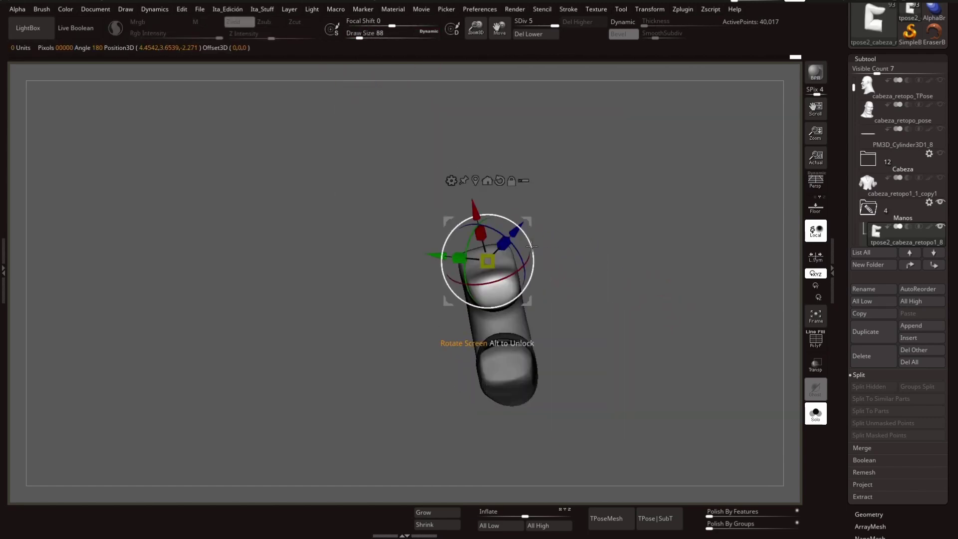
pyautogui.moveTo(511, 245); pyautogui.dragTo(445, 306)
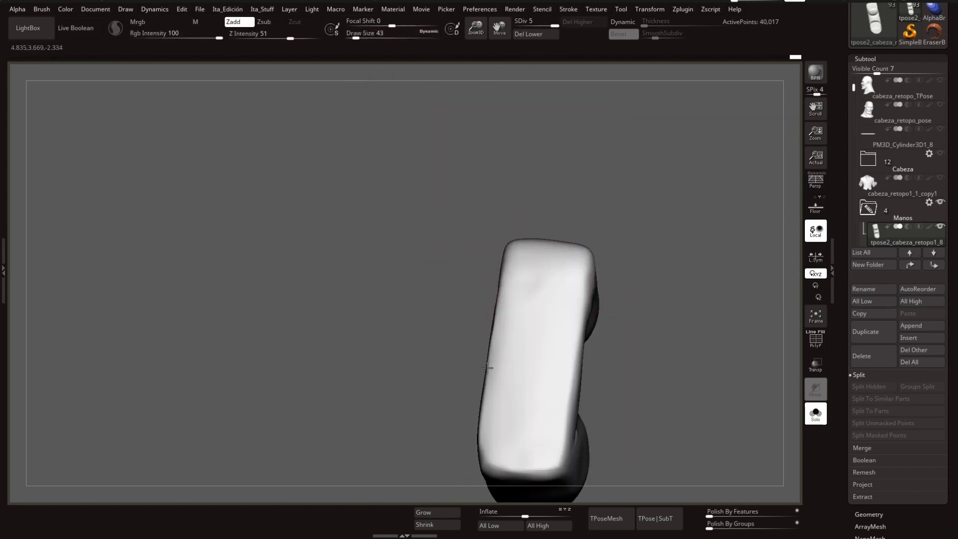
pyautogui.moveTo(447, 272)
pyautogui.mouseDown()
pyautogui.moveTo(550, 265)
pyautogui.moveTo(441, 280)
pyautogui.moveTo(569, 279)
pyautogui.moveTo(391, 150)
pyautogui.moveTo(663, 231)
pyautogui.moveTo(470, 265)
pyautogui.moveTo(623, 268)
pyautogui.moveTo(488, 363)
pyautogui.moveTo(663, 346)
pyautogui.mouseUp()
pyautogui.keyDown('ctrl'); pyautogui.keyDown('shift'); pyautogui.click(659, 299); pyautogui.keyUp('shift'); pyautogui.keyUp('ctrl')
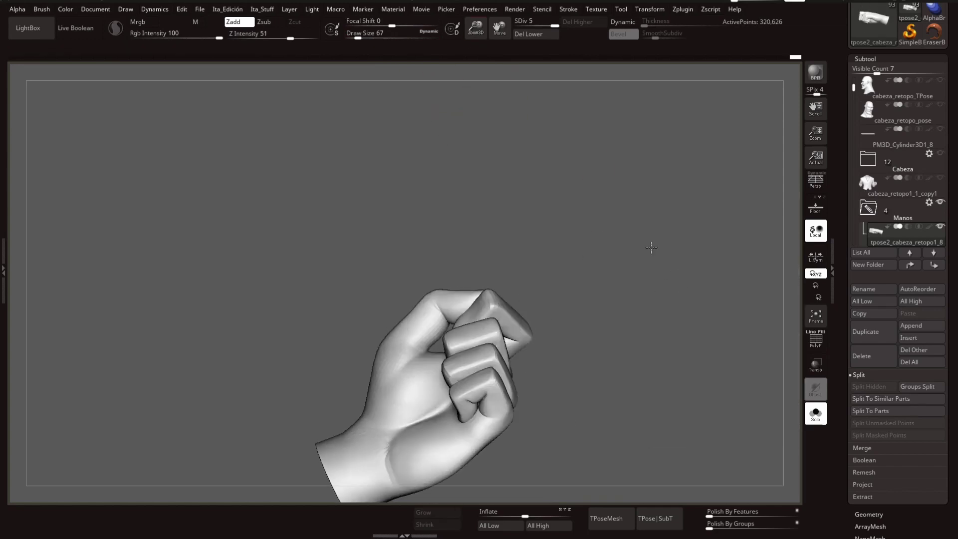
# Step: Add a Cylinder3D to the hand with an Initialize Z resolution of 16
pyautogui.press('f')
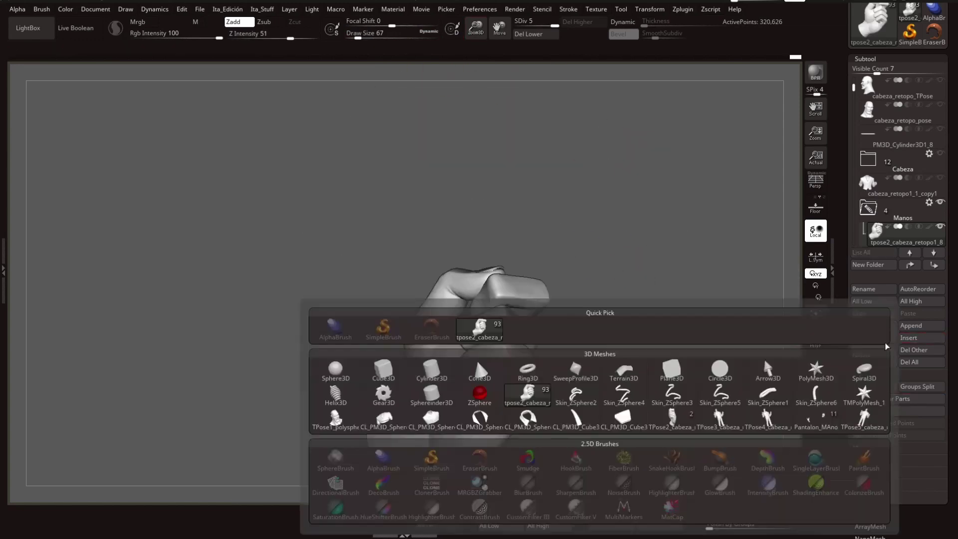
pyautogui.click(884, 404)
pyautogui.hotkey('shift', 'f')
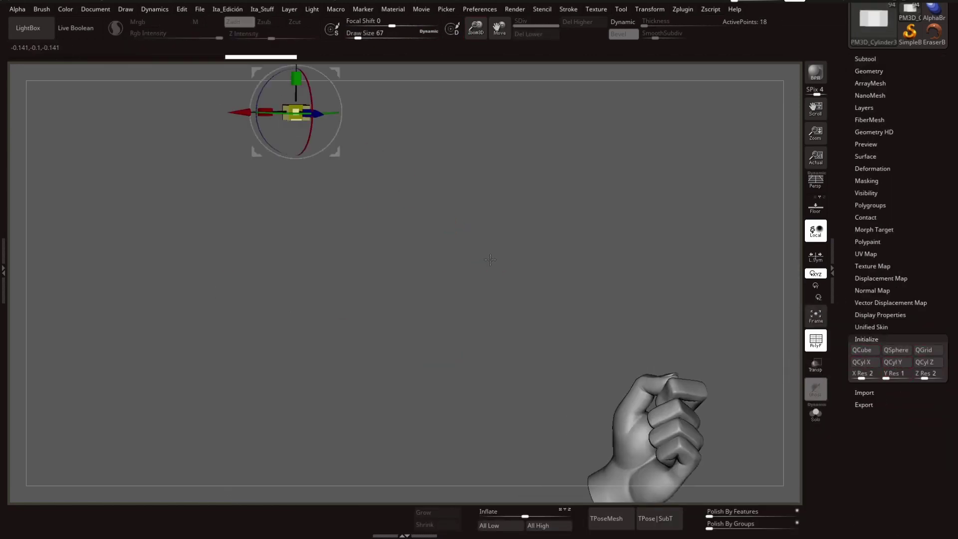
pyautogui.hotkey('ctrl', 'shift', 'z')
pyautogui.hotkey('ctrl', 'shift', 'z')
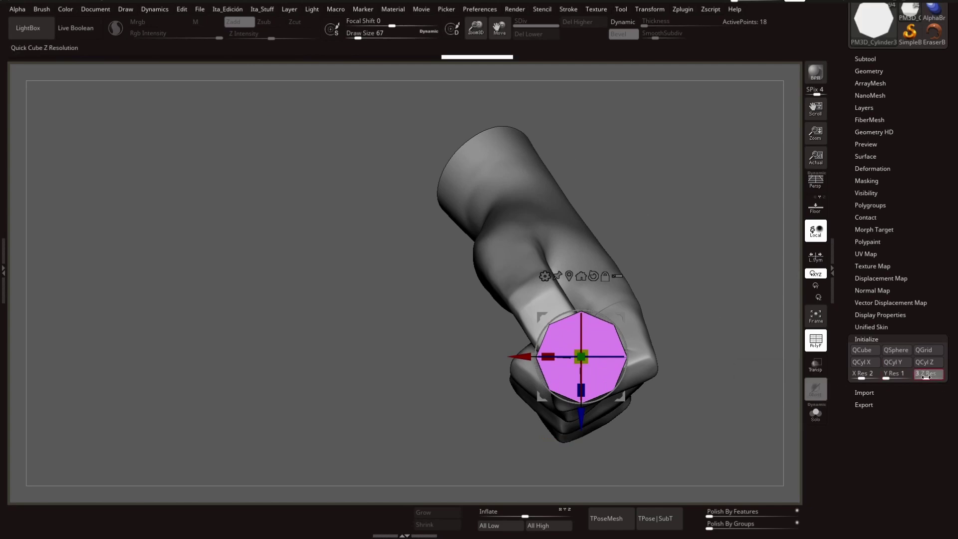
pyautogui.write('16')
pyautogui.press('Return')
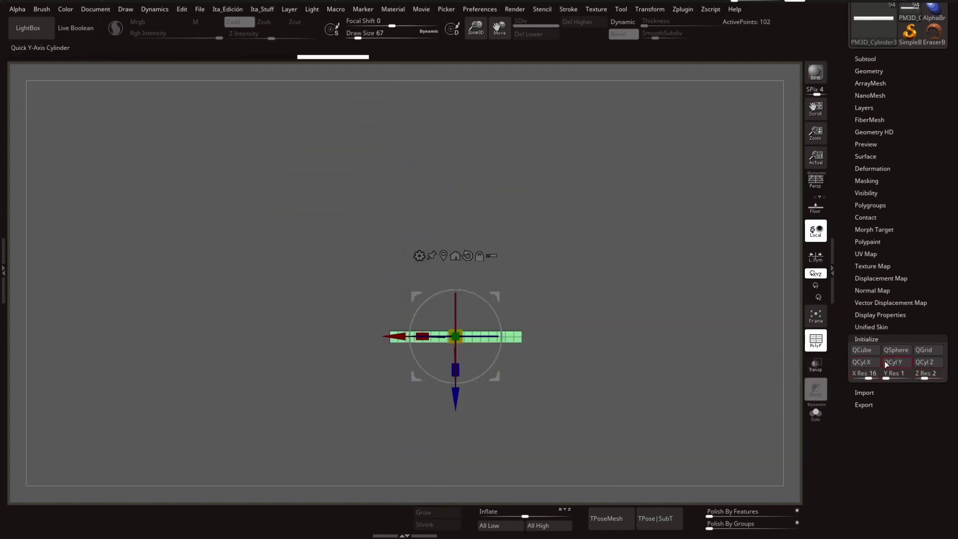
# Step: Flatten the cylinder into a disc with ZModeler edge actions and check it from the side
pyautogui.press('b')
pyautogui.press('z')
pyautogui.press('m')
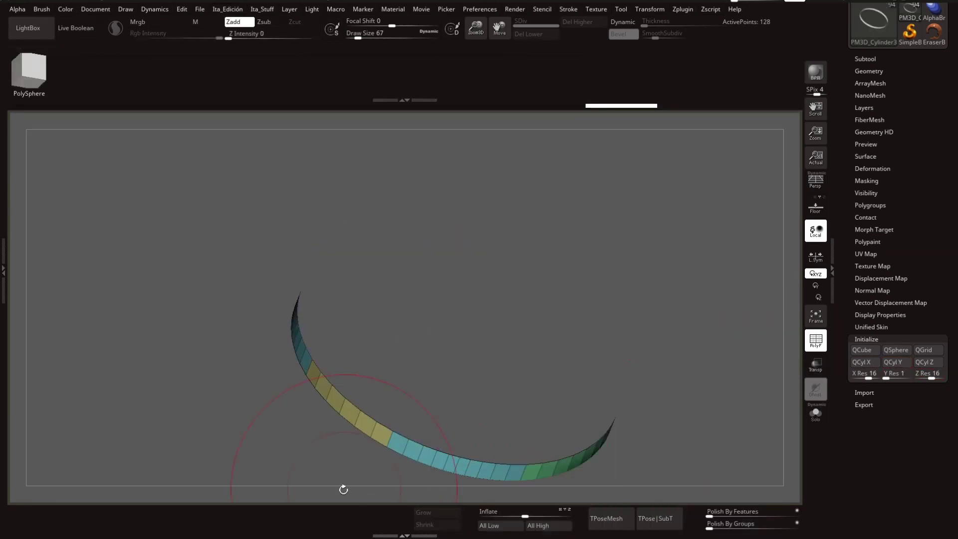
pyautogui.moveTo(342, 487); pyautogui.dragTo(547, 289)
pyautogui.press('space')
pyautogui.click(548, 289)
pyautogui.click(599, 410)
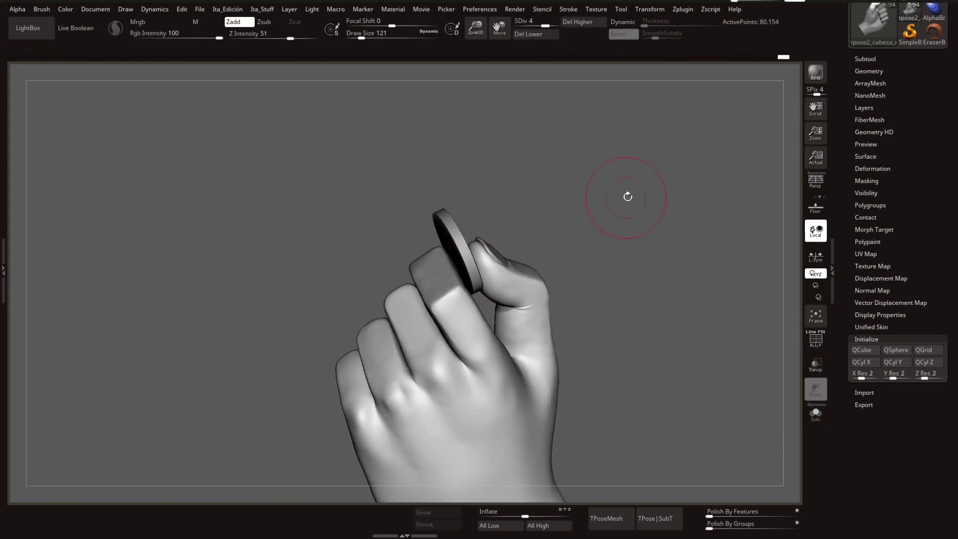
pyautogui.moveTo(616, 246); pyautogui.dragTo(648, 256)
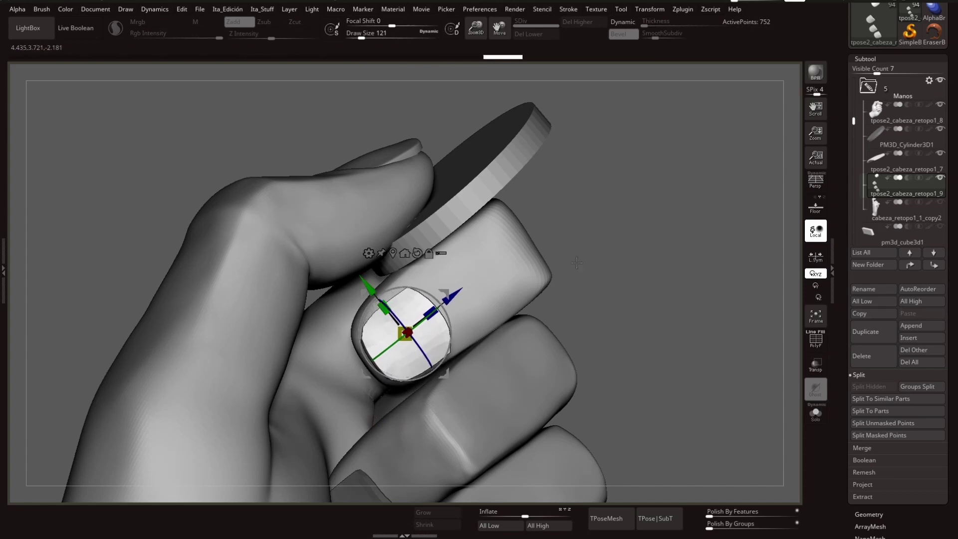
# Step: Nudge the nail piece on the finger, then switch between the nail and finger pieces
pyautogui.moveTo(577, 263); pyautogui.dragTo(446, 286)
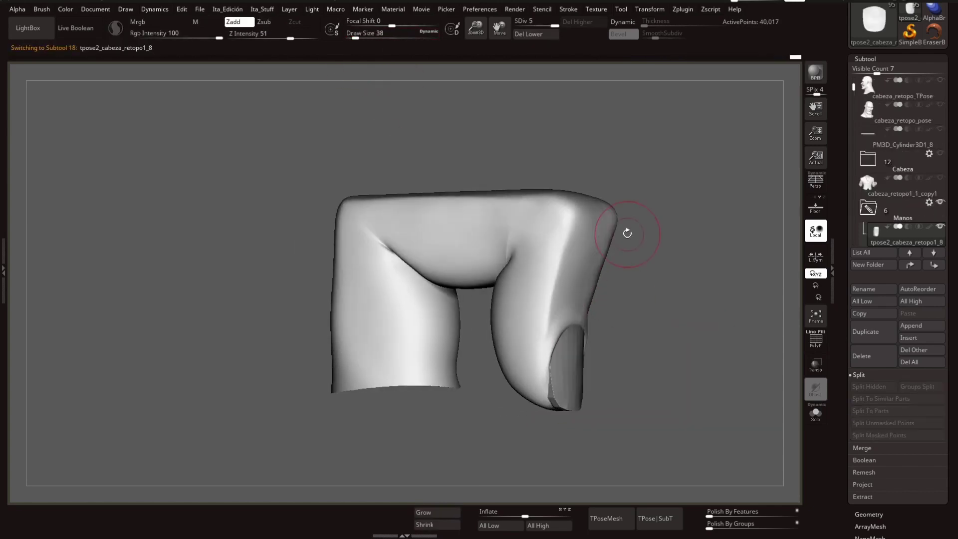
pyautogui.keyDown('alt'); pyautogui.click(549, 320); pyautogui.keyUp('alt')
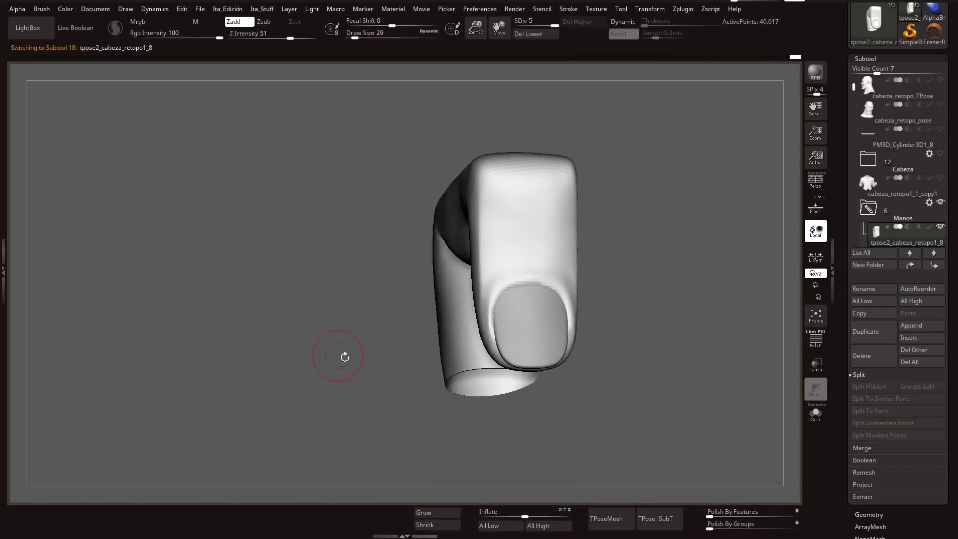
pyautogui.moveTo(550, 298); pyautogui.dragTo(546, 300, button='right')
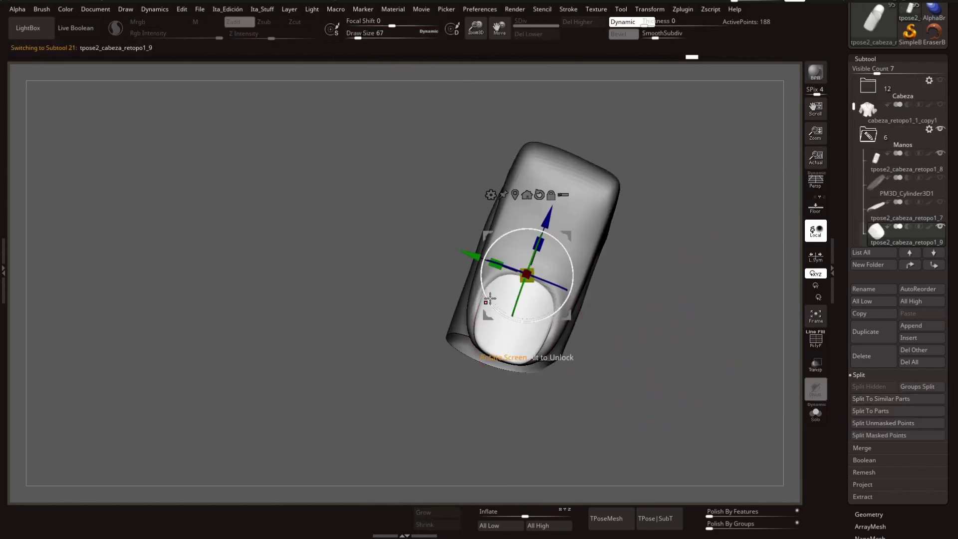
pyautogui.keyDown('alt'); pyautogui.click(489, 299); pyautogui.keyUp('alt')
pyautogui.moveTo(591, 295)
pyautogui.mouseDown()
pyautogui.moveTo(560, 265)
pyautogui.moveTo(585, 215)
pyautogui.moveTo(649, 214)
pyautogui.moveTo(462, 325)
pyautogui.mouseUp()
pyautogui.keyDown('alt'); pyautogui.click(463, 325); pyautogui.keyUp('alt')
# Step: Isolate the nail pieces and inspect one nail together with its finger from the front
pyautogui.hotkey('ctrl', 'shift', 's')
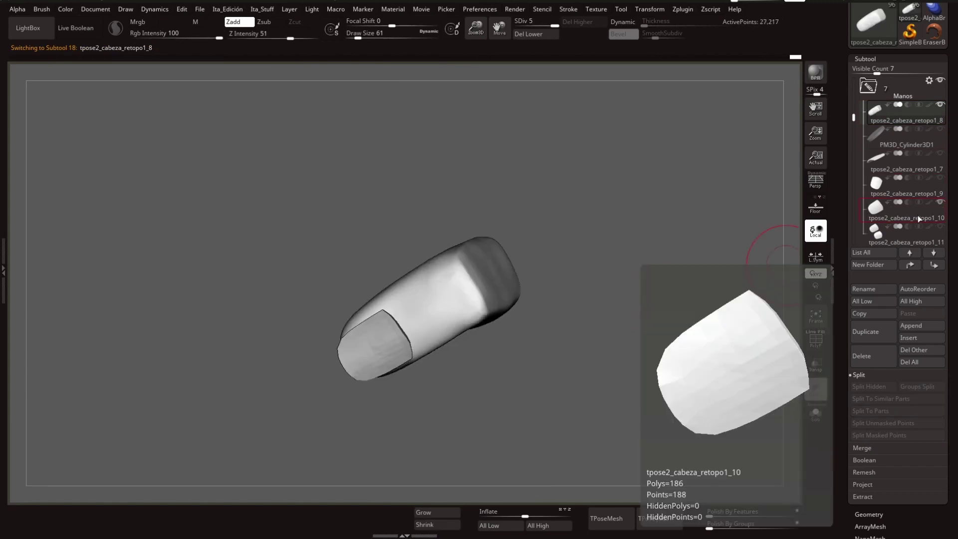
pyautogui.click(918, 217)
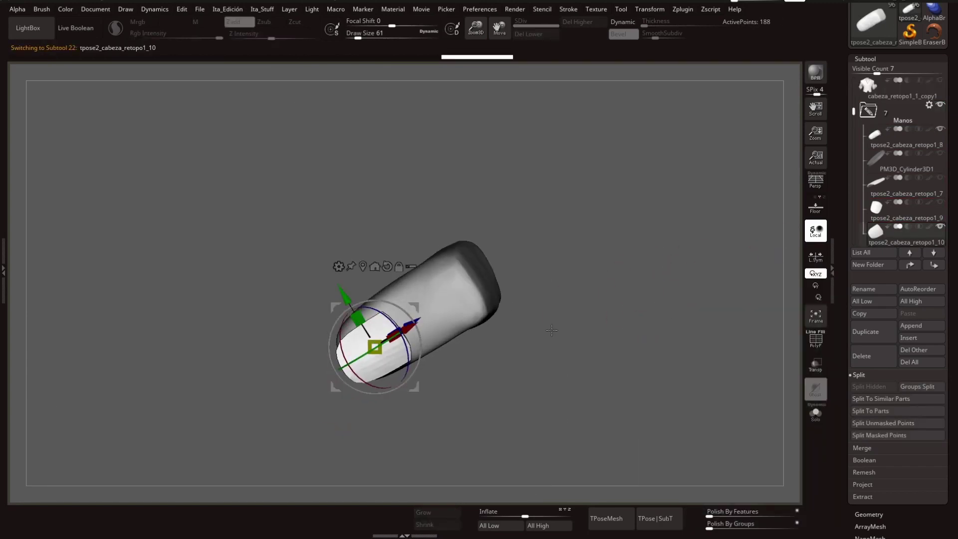
pyautogui.moveTo(552, 330); pyautogui.dragTo(432, 308)
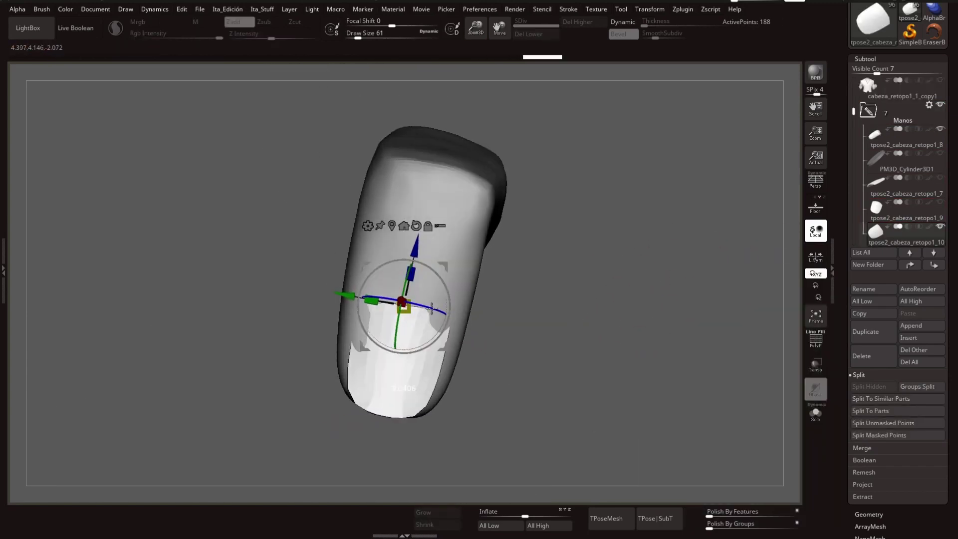
pyautogui.press('q')
pyautogui.keyDown('alt'); pyautogui.click(406, 319); pyautogui.keyUp('alt')
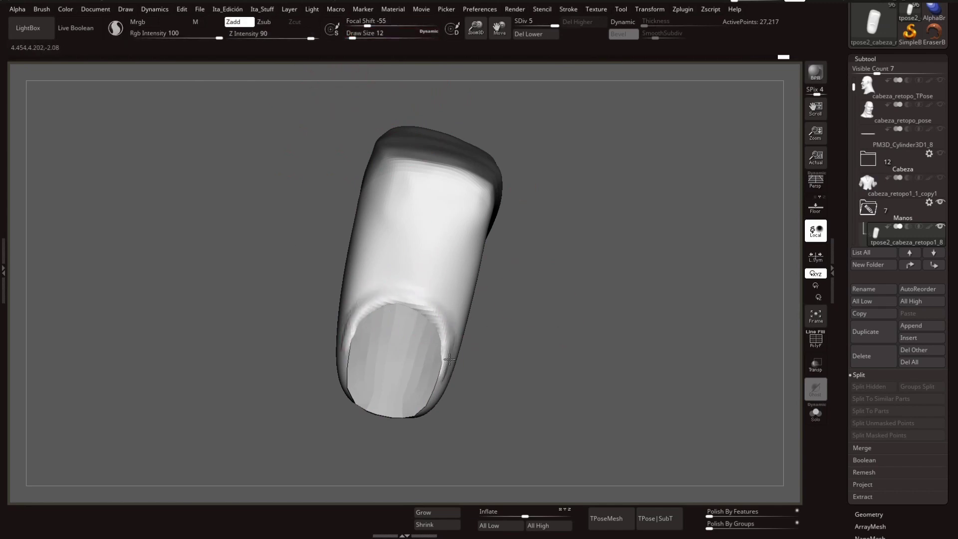
pyautogui.keyDown('alt'); pyautogui.click(582, 338); pyautogui.keyUp('alt')
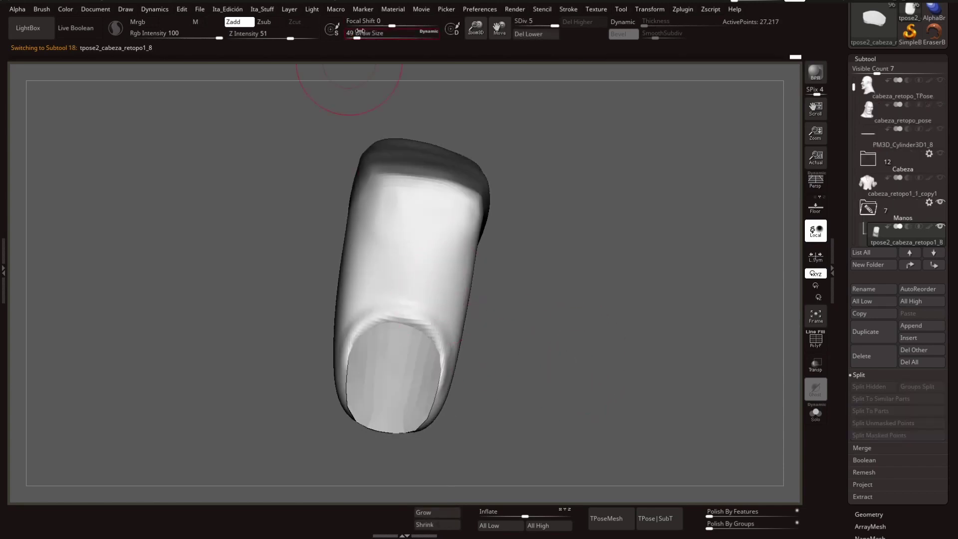
# Step: Slide the nail piece along the thumb tip, viewing it face-on and upright
pyautogui.keyDown('alt'); pyautogui.click(366, 368); pyautogui.keyUp('alt')
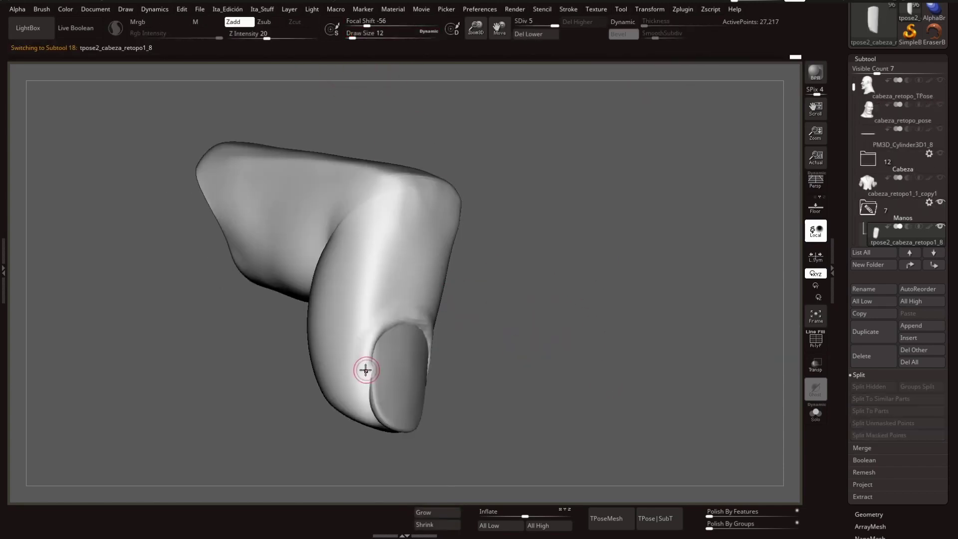
pyautogui.moveTo(366, 368)
pyautogui.mouseDown()
pyautogui.moveTo(639, 342)
pyautogui.moveTo(355, 37)
pyautogui.mouseUp()
pyautogui.moveTo(635, 229); pyautogui.dragTo(394, 74)
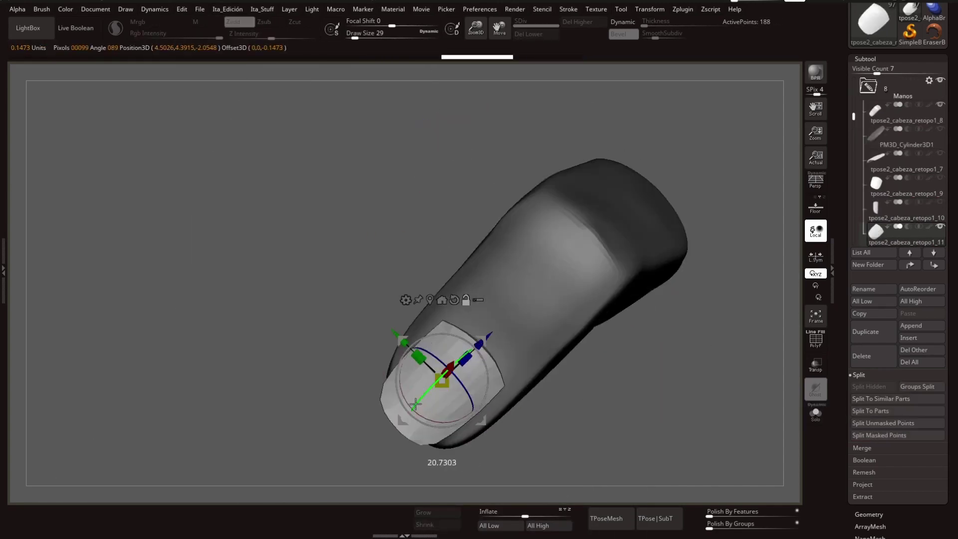
pyautogui.moveTo(415, 405); pyautogui.dragTo(443, 325)
pyautogui.press('w')
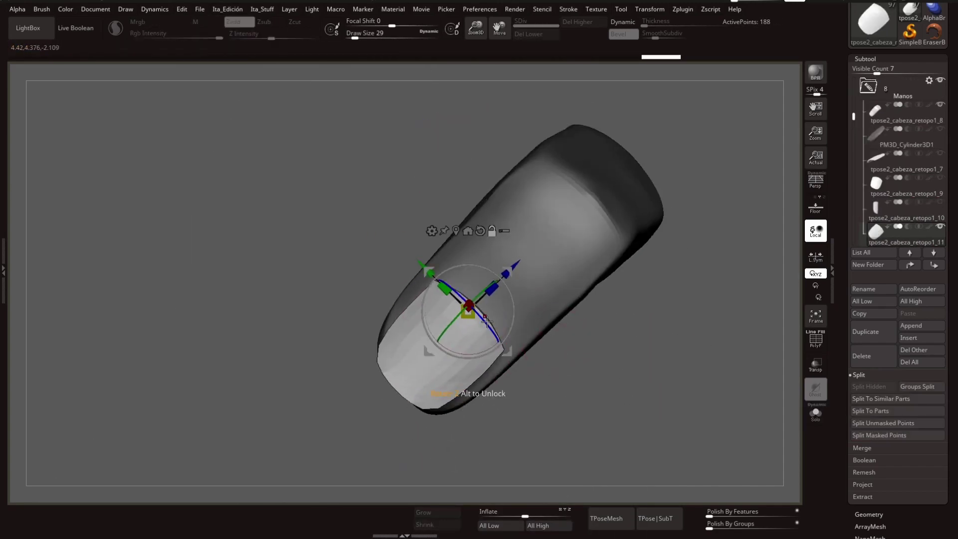
pyautogui.press('w')
pyautogui.moveTo(432, 291); pyautogui.dragTo(450, 295, button='right')
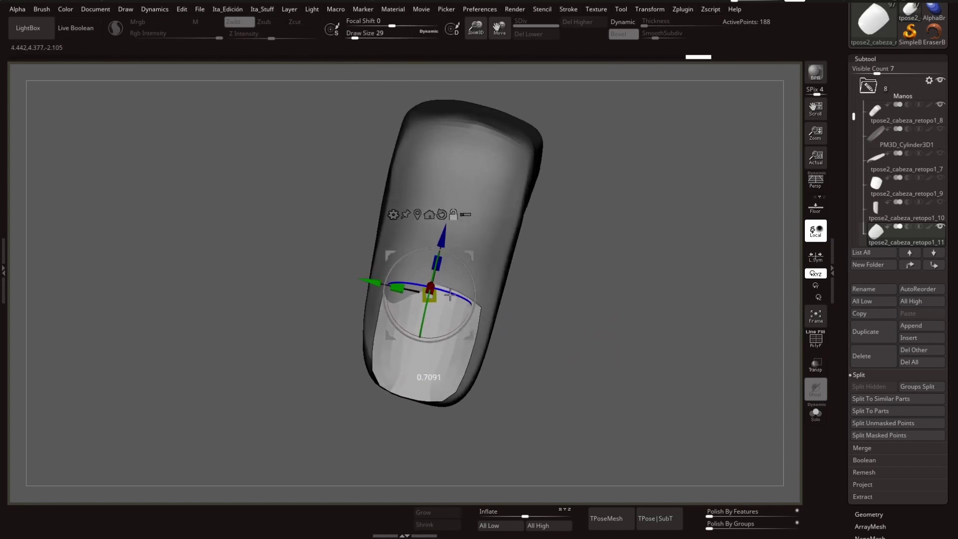
# Step: Check the thumb from front and side, then reselect the fingernail to adjust it
pyautogui.hotkey('alt', 'Up')
pyautogui.moveTo(603, 278); pyautogui.dragTo(332, 74)
pyautogui.moveTo(552, 342); pyautogui.dragTo(452, 394)
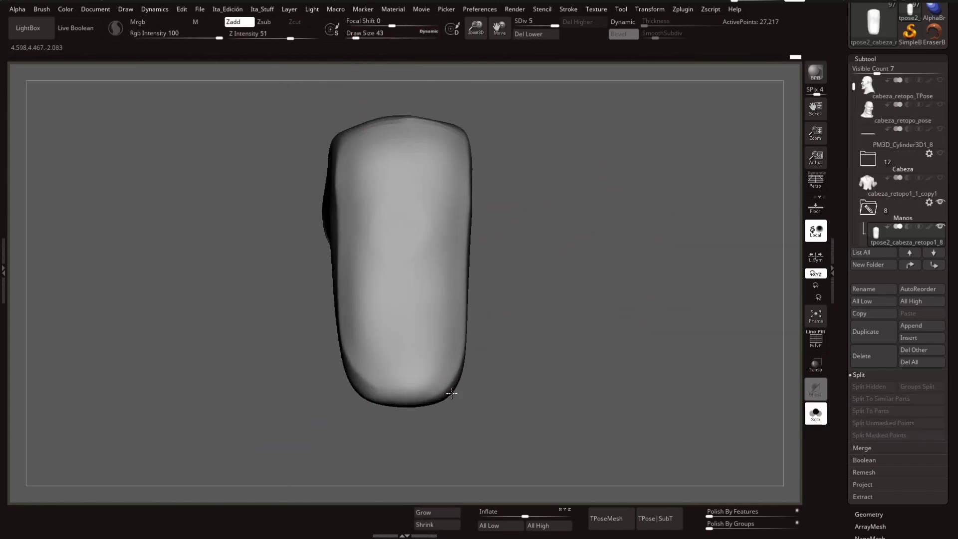
pyautogui.moveTo(404, 304); pyautogui.dragTo(563, 298, button='right')
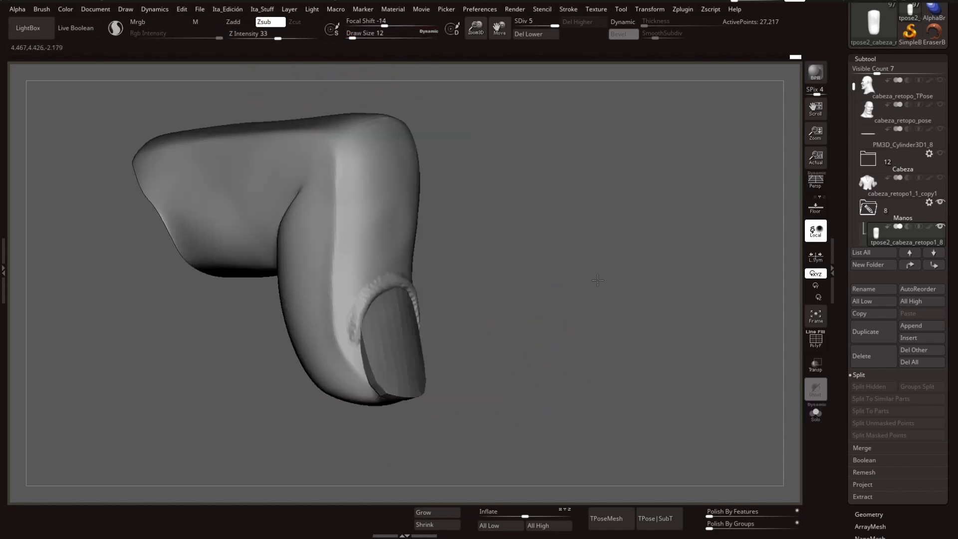
pyautogui.keyDown('alt'); pyautogui.click(426, 349); pyautogui.keyUp('alt')
pyautogui.press('w')
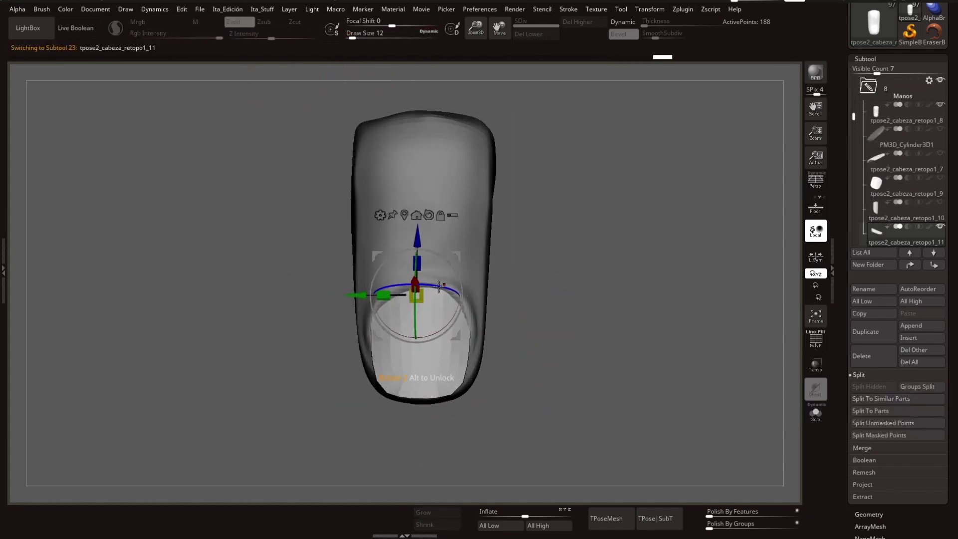
pyautogui.press('q')
# Step: Alternate between thumb and nail to refine the fit, then view the whole hand
pyautogui.keyDown('alt'); pyautogui.click(440, 327); pyautogui.keyUp('alt')
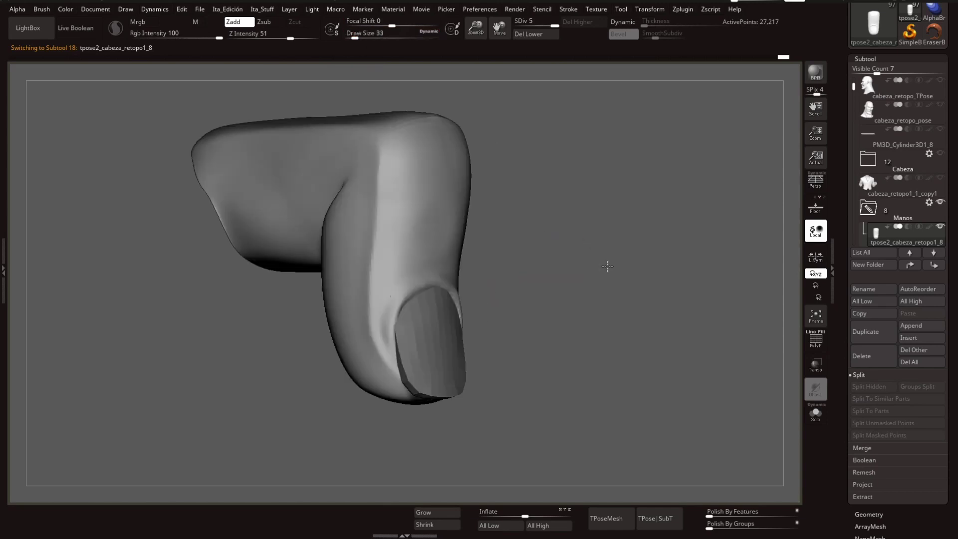
pyautogui.moveTo(441, 326)
pyautogui.mouseDown(button='right')
pyautogui.moveTo(541, 261)
pyautogui.moveTo(378, 305)
pyautogui.moveTo(524, 300)
pyautogui.moveTo(472, 297)
pyautogui.mouseUp(button='right')
pyautogui.press('w')
pyautogui.keyDown('alt'); pyautogui.click(459, 283); pyautogui.keyUp('alt')
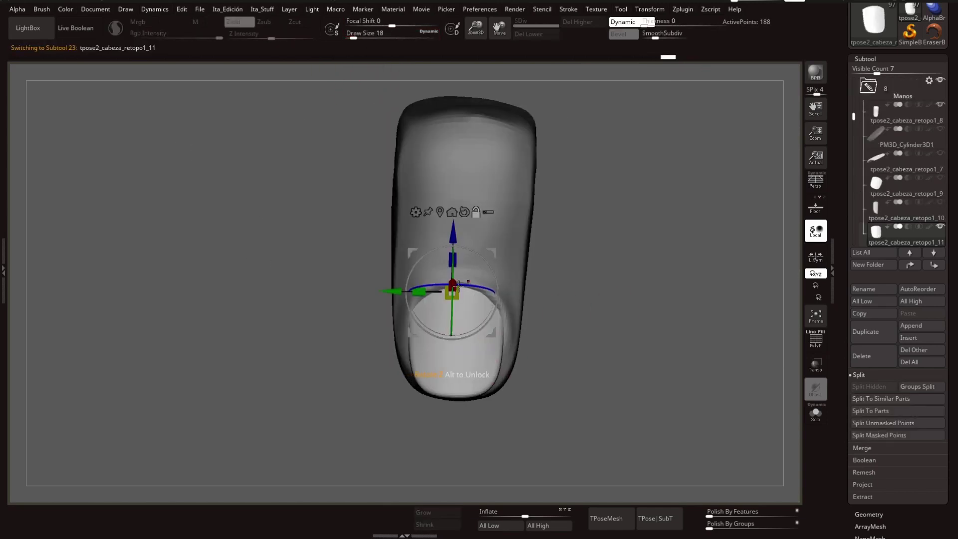
pyautogui.keyDown('alt'); pyautogui.click(515, 250); pyautogui.keyUp('alt')
pyautogui.keyDown('alt'); pyautogui.moveTo(530, 200); pyautogui.dragTo(516, 245, button='right'); pyautogui.keyUp('alt')
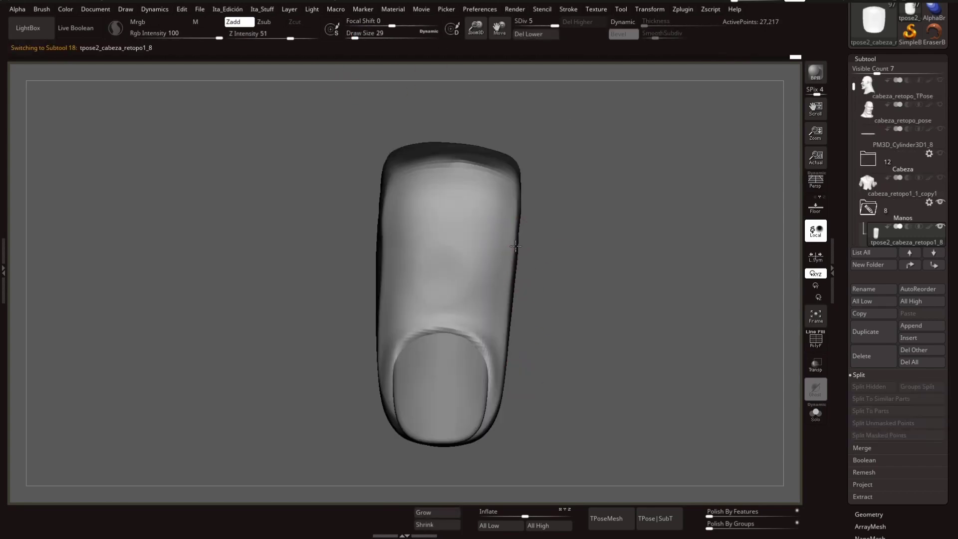
pyautogui.moveTo(391, 255)
pyautogui.mouseDown(button='right')
pyautogui.moveTo(756, 306)
pyautogui.moveTo(663, 261)
pyautogui.mouseUp(button='right')
# Step: Isolate the thumb again and scale the new fingernail piece to fit
pyautogui.keyDown('alt'); pyautogui.click(380, 272); pyautogui.keyUp('alt')
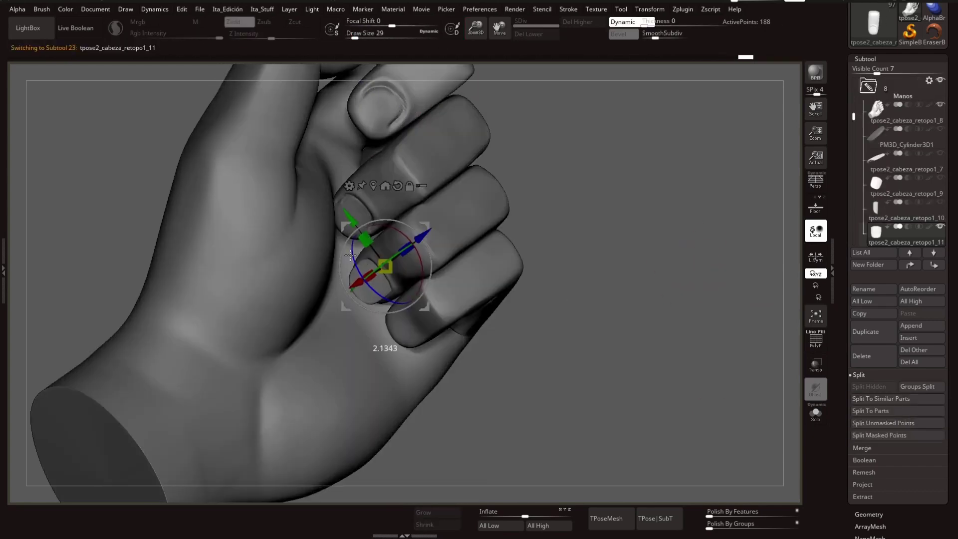
pyautogui.moveTo(381, 272)
pyautogui.mouseDown(button='right')
pyautogui.moveTo(595, 267)
pyautogui.moveTo(517, 342)
pyautogui.moveTo(433, 313)
pyautogui.moveTo(592, 265)
pyautogui.mouseUp(button='right')
pyautogui.hotkey('ctrl', 'z')
pyautogui.keyDown('alt'); pyautogui.click(424, 250); pyautogui.keyUp('alt')
pyautogui.moveTo(359, 85)
pyautogui.mouseDown(button='right')
pyautogui.moveTo(488, 278)
pyautogui.moveTo(445, 298)
pyautogui.moveTo(467, 321)
pyautogui.moveTo(662, 283)
pyautogui.mouseUp(button='right')
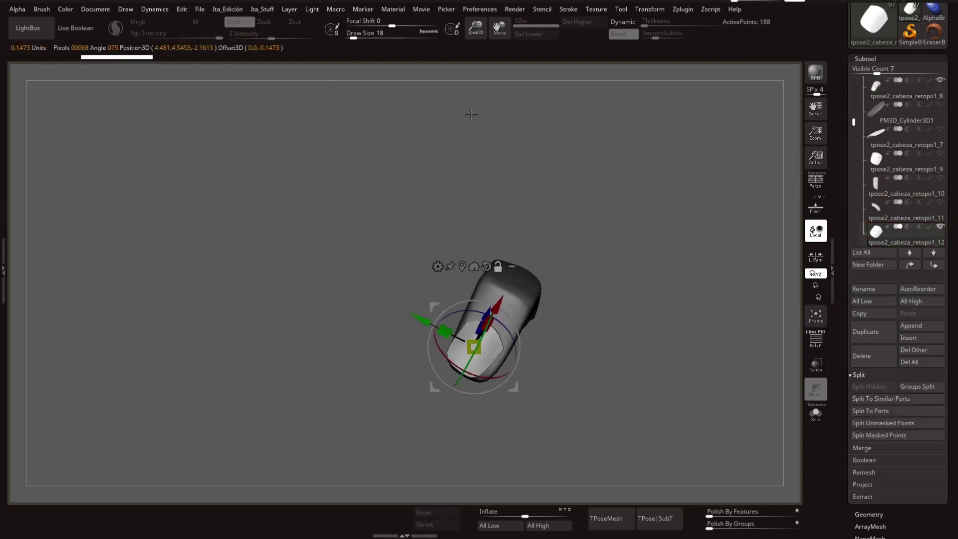
pyautogui.moveTo(472, 115)
pyautogui.keyDown('ctrl'); pyautogui.mouseDown(button='right')
pyautogui.moveTo(496, 338)
pyautogui.moveTo(505, 304)
pyautogui.moveTo(418, 271)
pyautogui.moveTo(493, 266)
pyautogui.moveTo(385, 310)
pyautogui.mouseUp(button='right'); pyautogui.keyUp('ctrl')
# Step: Shape the fingertip so its skin rims the nail, checking the nail through the finger
pyautogui.keyDown('alt'); pyautogui.click(527, 295); pyautogui.keyUp('alt')
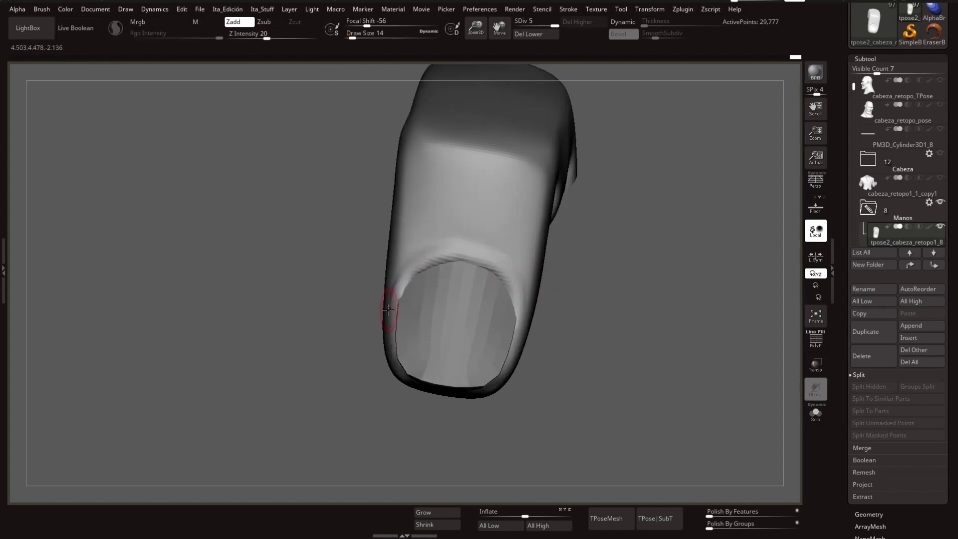
pyautogui.keyDown('alt'); pyautogui.click(532, 246); pyautogui.keyUp('alt')
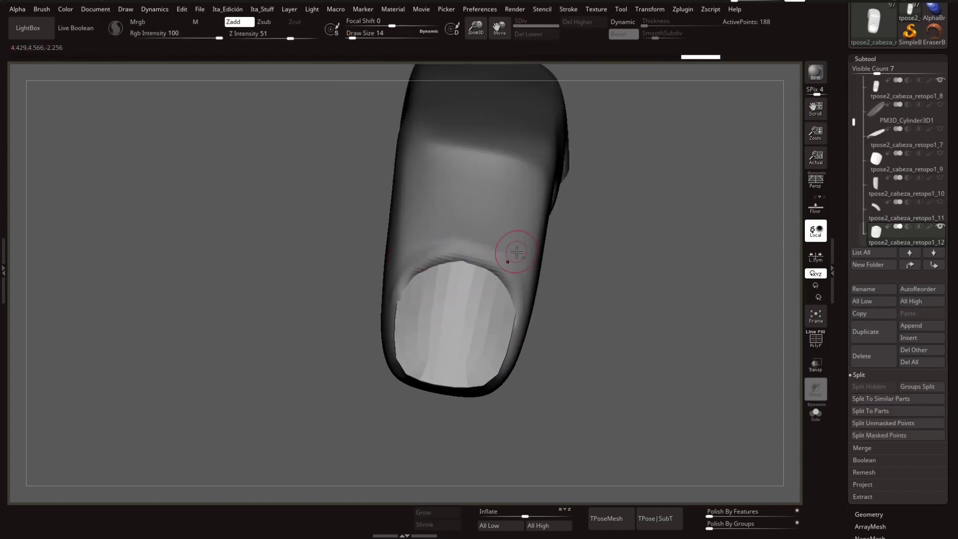
pyautogui.keyDown('alt'); pyautogui.click(514, 270); pyautogui.keyUp('alt')
pyautogui.moveTo(595, 268); pyautogui.dragTo(418, 289, button='right')
pyautogui.moveTo(503, 267)
pyautogui.mouseDown(button='right')
pyautogui.moveTo(492, 257)
pyautogui.moveTo(657, 318)
pyautogui.mouseUp(button='right')
pyautogui.keyDown('alt'); pyautogui.click(492, 256); pyautogui.keyUp('alt')
pyautogui.keyDown('alt'); pyautogui.click(497, 244); pyautogui.keyUp('alt')
pyautogui.moveTo(497, 244)
pyautogui.mouseDown(button='right')
pyautogui.moveTo(556, 317)
pyautogui.moveTo(678, 163)
pyautogui.moveTo(396, 278)
pyautogui.moveTo(432, 263)
pyautogui.mouseUp(button='right')
# Step: Bring back the whole hand, show its polygroups, and carve a crease between the knuckles
pyautogui.click(906, 168)
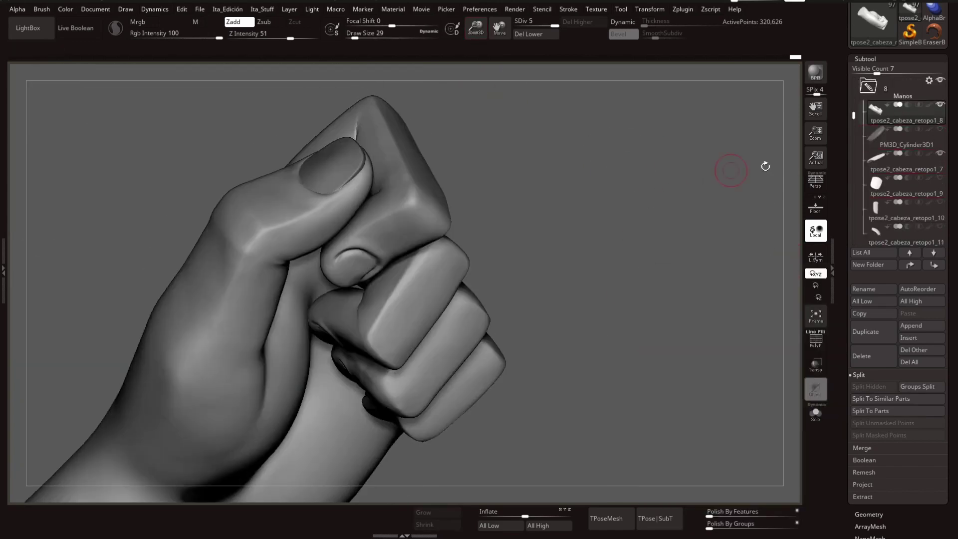
pyautogui.moveTo(764, 162); pyautogui.dragTo(604, 55)
pyautogui.hotkey('shift', 'f')
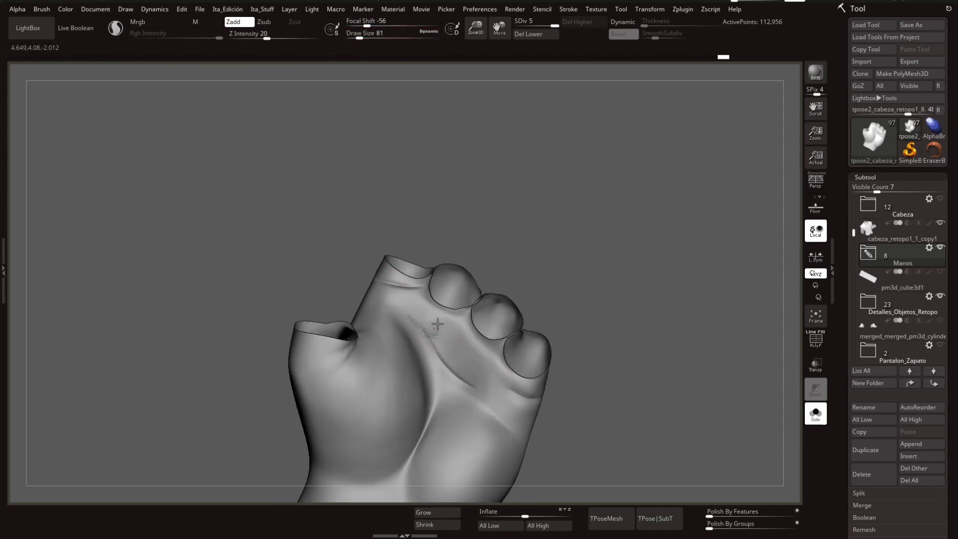
pyautogui.moveTo(424, 296); pyautogui.dragTo(471, 308, button='right')
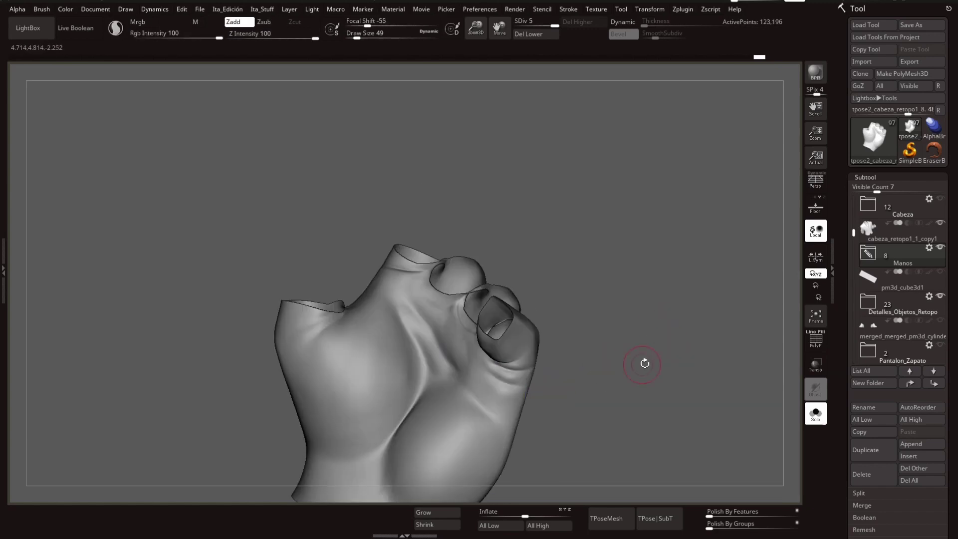
pyautogui.moveTo(642, 359); pyautogui.dragTo(676, 319)
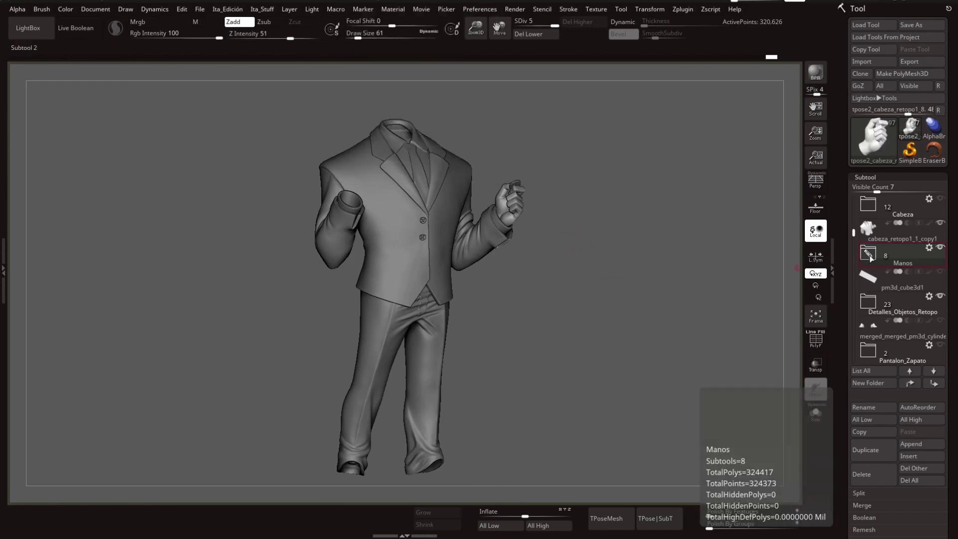
# Step: Duplicate the hand subtool inside the Manos folder
pyautogui.keyDown('alt'); pyautogui.click(480, 272); pyautogui.keyUp('alt')
pyautogui.press('b')
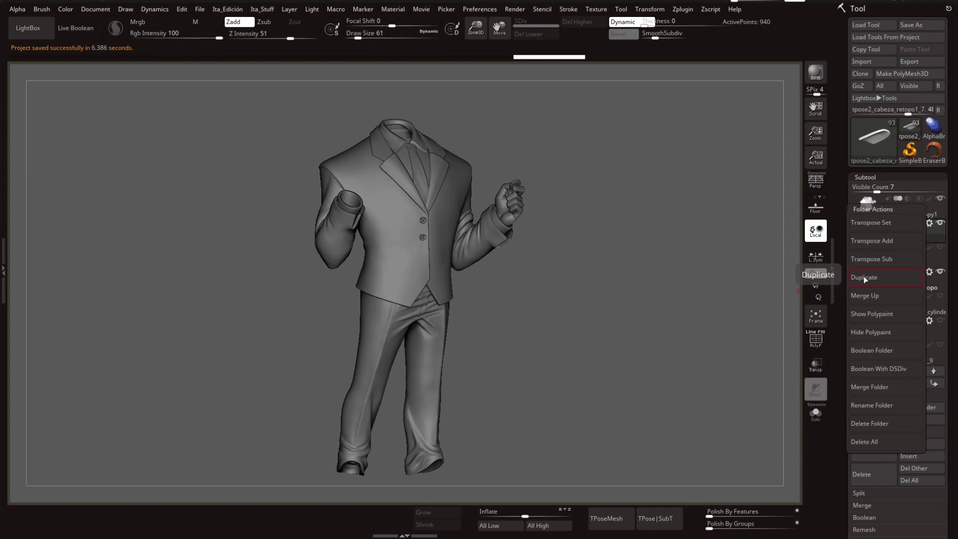
pyautogui.click(863, 276)
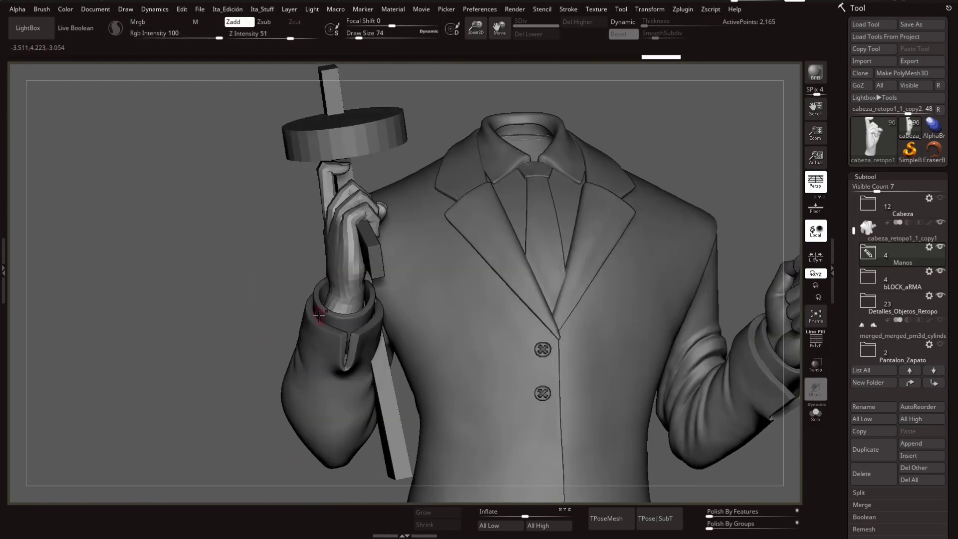
pyautogui.press('w')
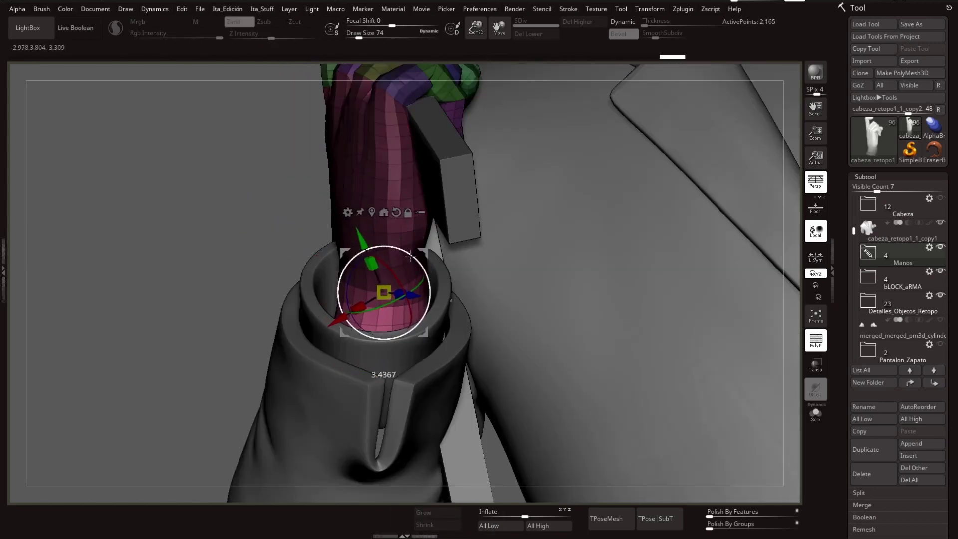
pyautogui.press('q')
pyautogui.hotkey('shift', 'alt', 's')
pyautogui.moveTo(425, 255)
pyautogui.mouseDown()
pyautogui.moveTo(483, 252)
pyautogui.moveTo(664, 299)
pyautogui.mouseUp()
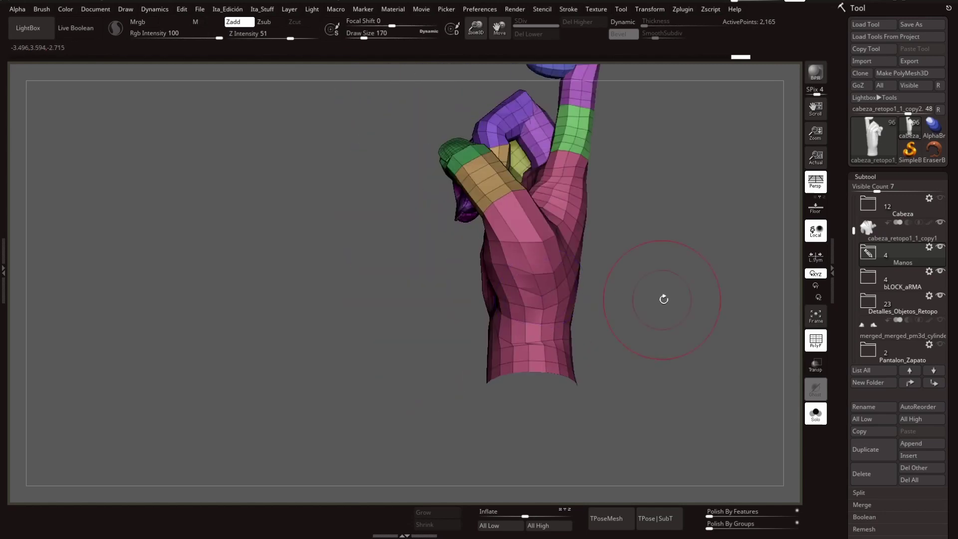
pyautogui.hotkey('shift', 'alt', 's')
pyautogui.hotkey('shift', 'f')
pyautogui.press('w')
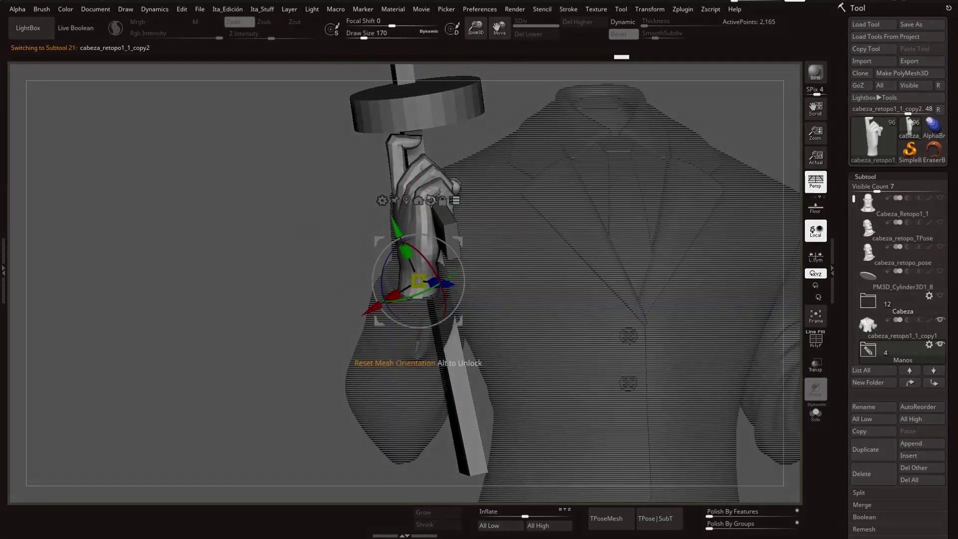
pyautogui.press('q')
pyautogui.press('f')
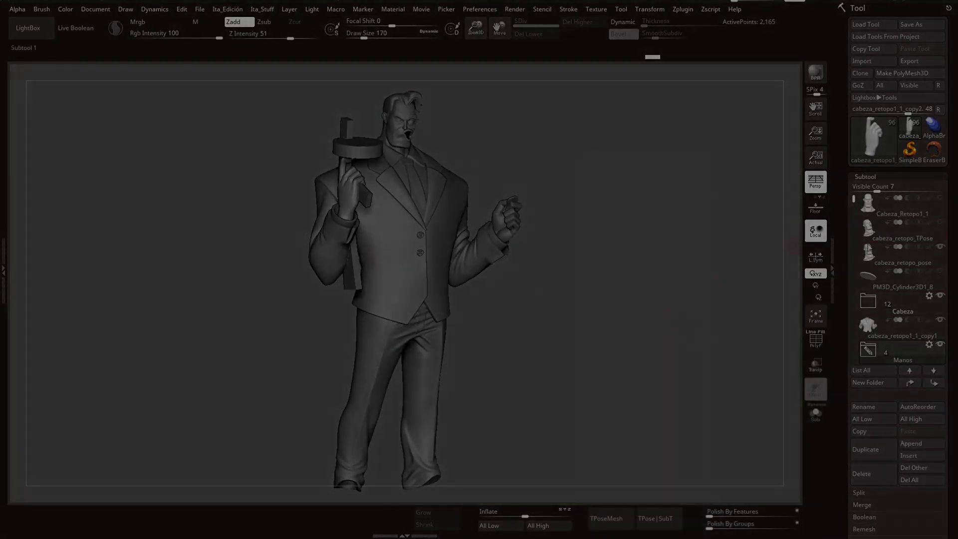